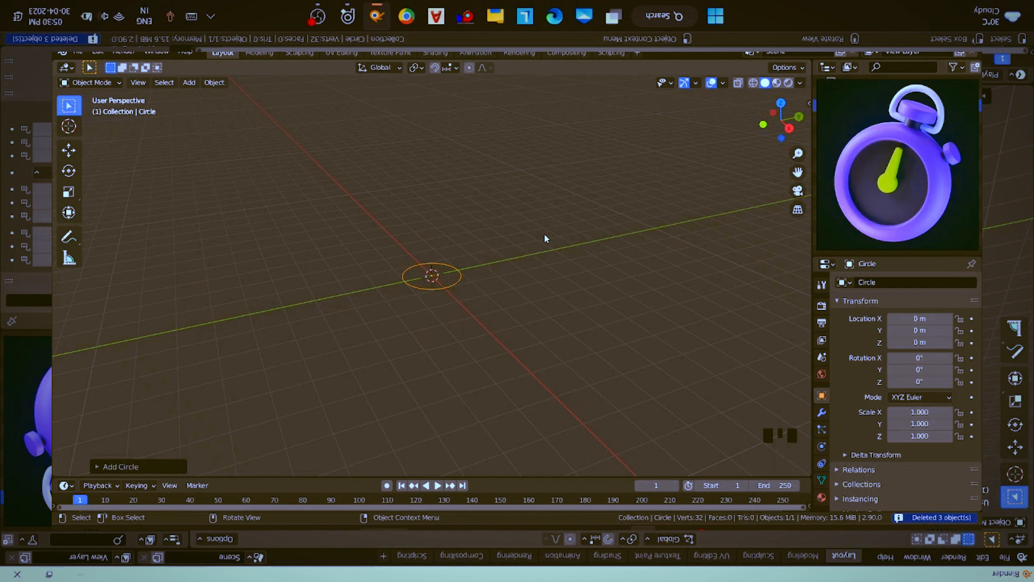
- Fill the outline of the base circle with a face in Edit Mode
{"action": "key", "text": "KP_Decimal"}
{"action": "key", "text": "Tab"}
{"action": "middle_click_drag", "start_coordinate": [537, 239], "coordinate": [524, 251]}
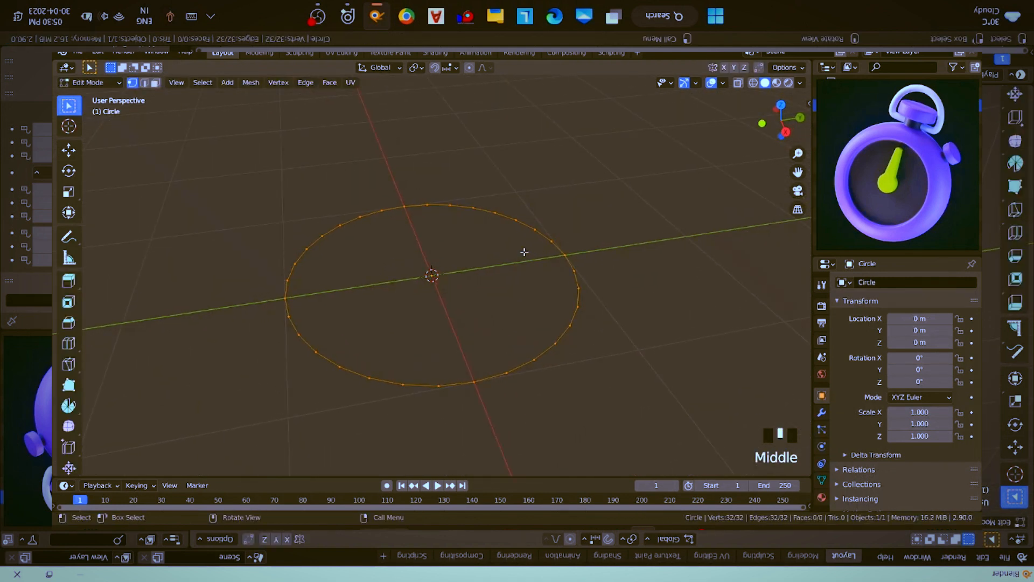
{"action": "key", "text": "space"}
{"action": "key", "text": "space"}
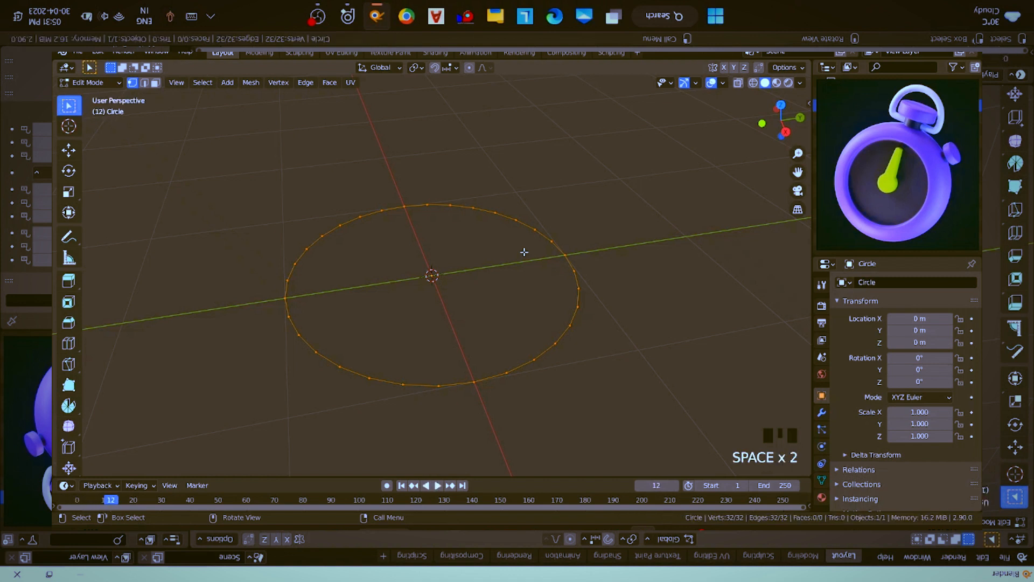
{"action": "key", "text": "shift+Left"}
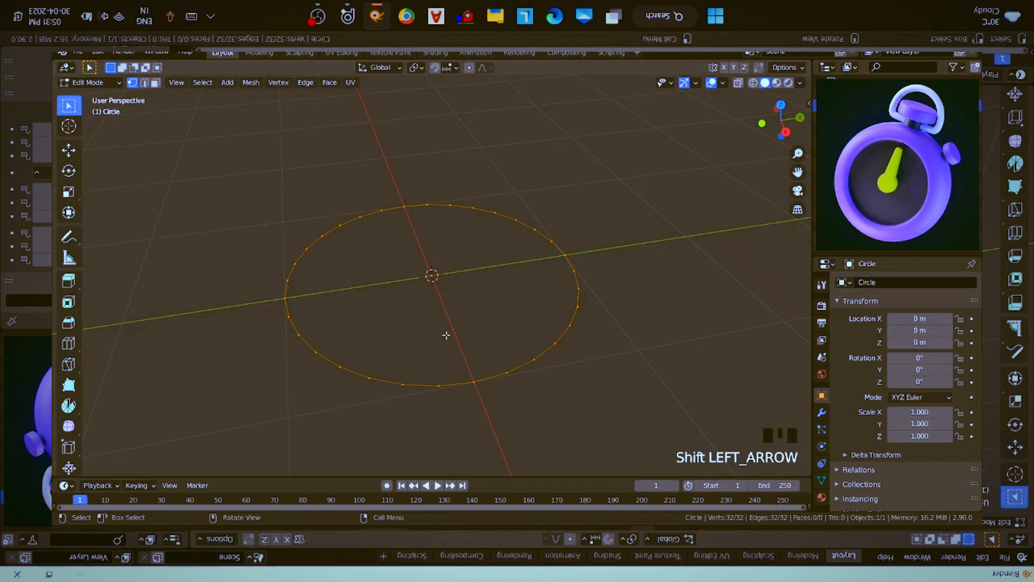
{"action": "key", "text": "f"}
{"action": "key", "text": "Tab"}
{"action": "key", "text": "Tab"}
- Extrude the filled circle upward about 0.3 m to form a thick disc
{"action": "middle_click_drag", "start_coordinate": [562, 316], "coordinate": [564, 301]}
{"action": "key", "text": "e"}
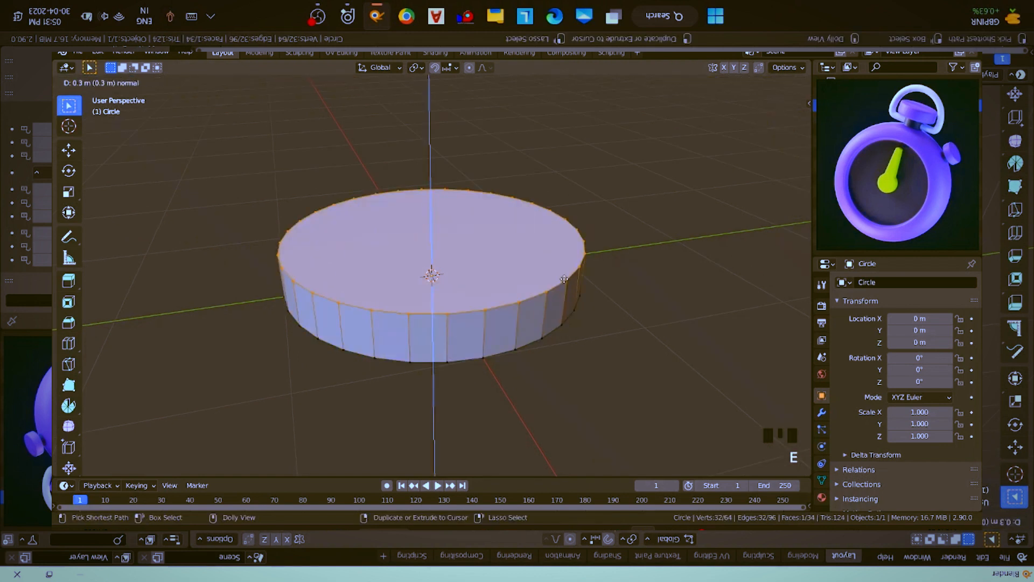
{"action": "left_click", "coordinate": [564, 274]}
{"action": "middle_click_drag", "start_coordinate": [564, 274], "coordinate": [556, 289]}
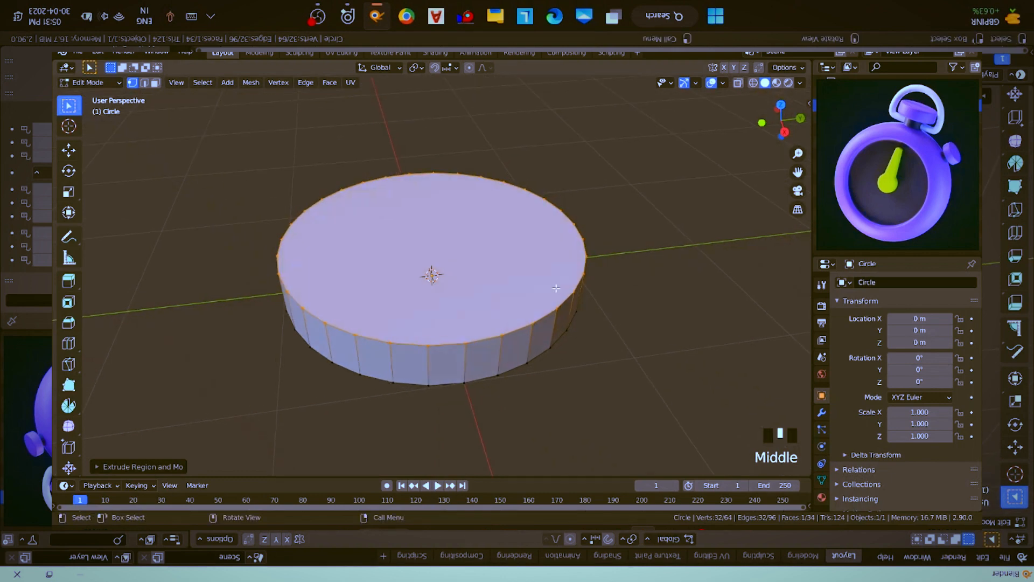
- Inset the disc's top face about 0.2 m and extrude the inner face about 0.2 m downward into a recess
{"action": "key", "text": "i"}
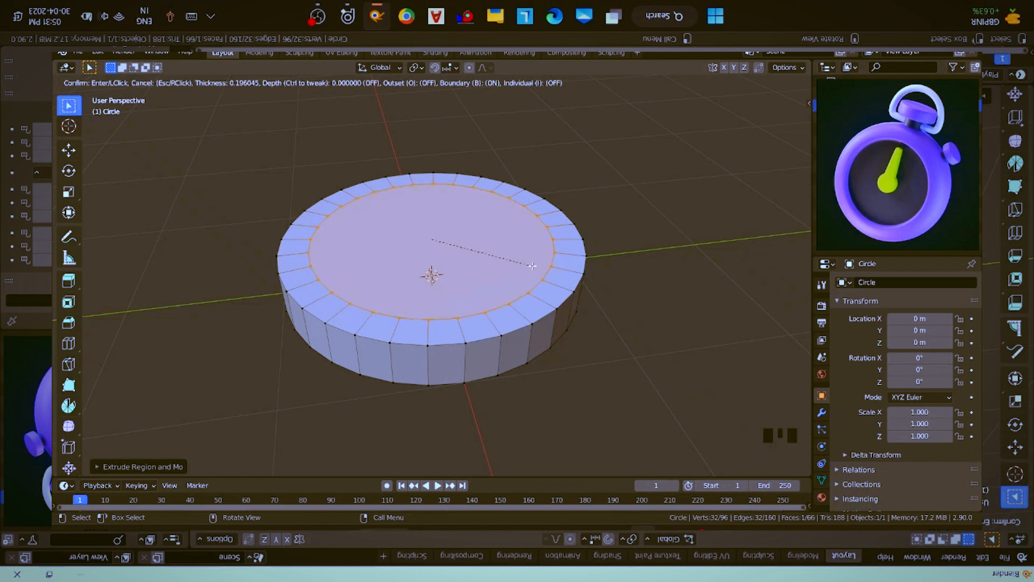
{"action": "left_click", "coordinate": [532, 266]}
{"action": "middle_click_drag", "start_coordinate": [532, 265], "coordinate": [587, 291]}
{"action": "key", "text": "e"}
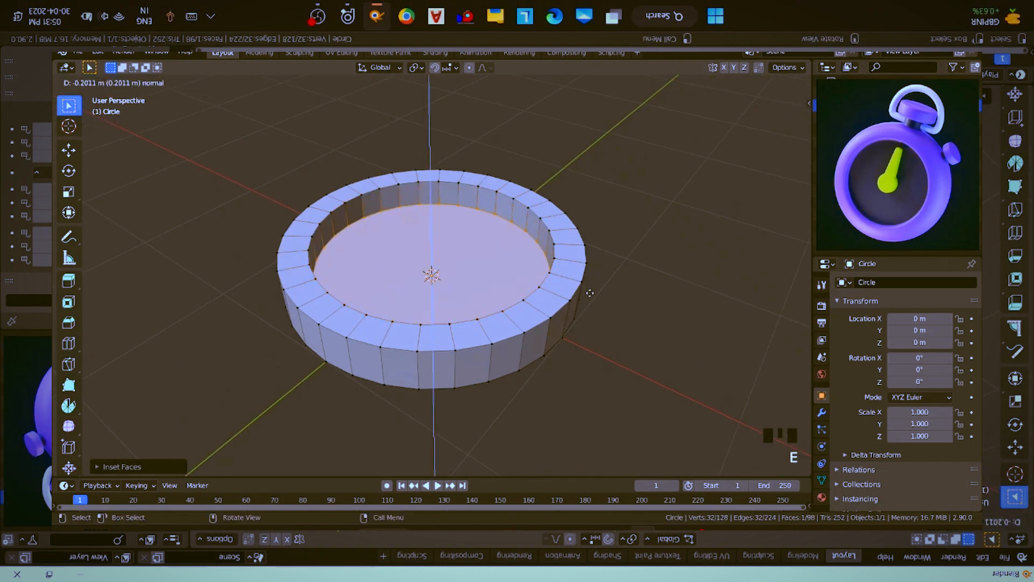
{"action": "left_click", "coordinate": [590, 291]}
{"action": "key", "text": "Tab"}
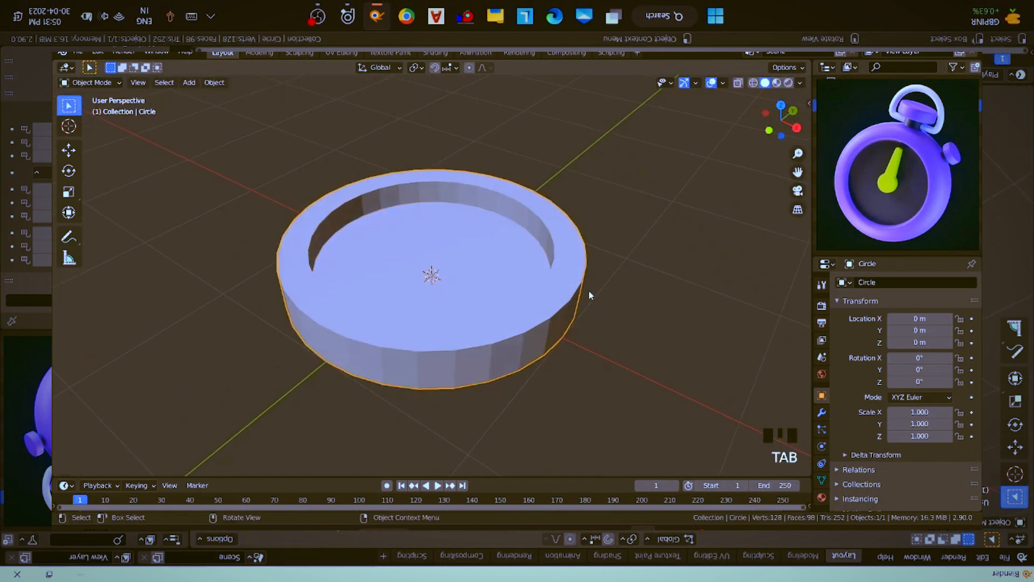
- Add a second mesh circle at the centre of the disc
{"action": "middle_click_drag", "start_coordinate": [589, 290], "coordinate": [560, 293]}
{"action": "key", "text": "shift+a"}
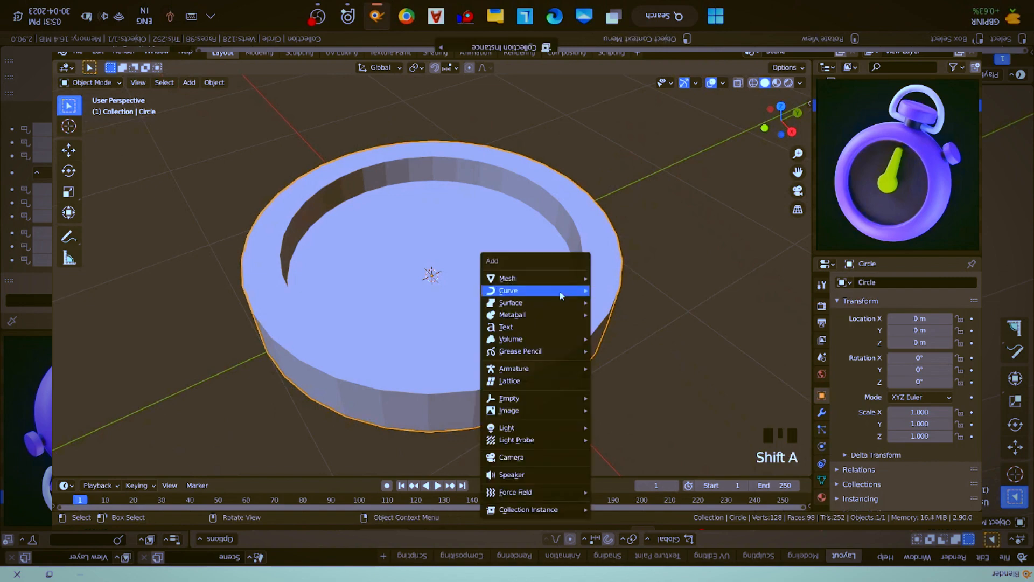
{"action": "mouse_move", "coordinate": [563, 280]}
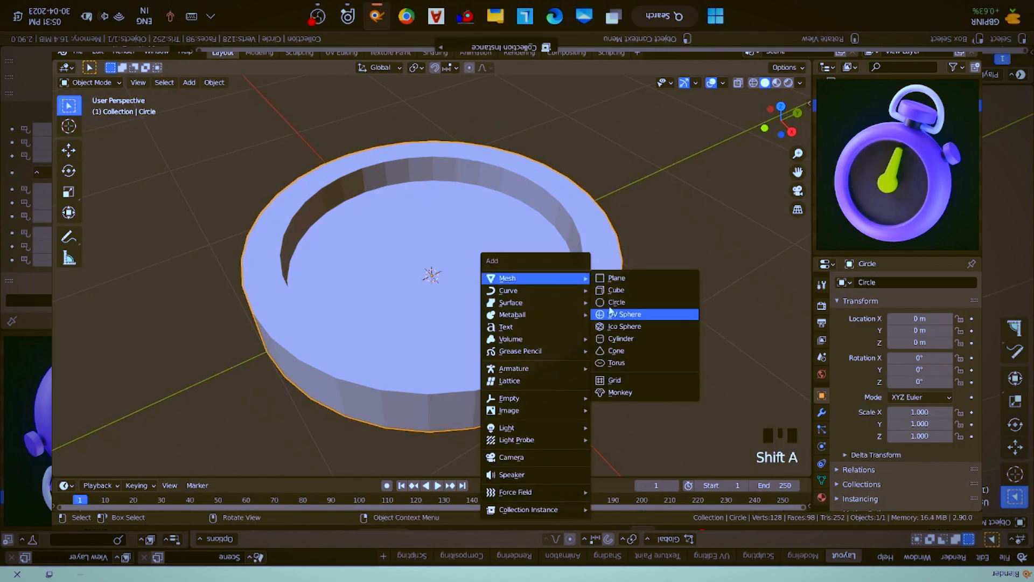
{"action": "left_click", "coordinate": [610, 303]}
{"action": "key", "text": "g"}
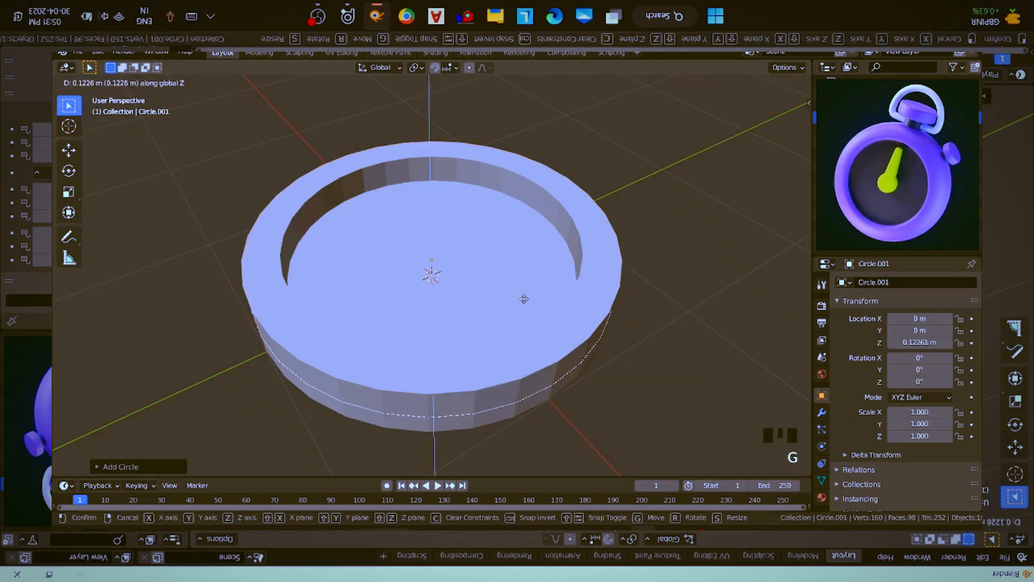
{"action": "right_click", "coordinate": [620, 290]}
{"action": "key", "text": "g"}
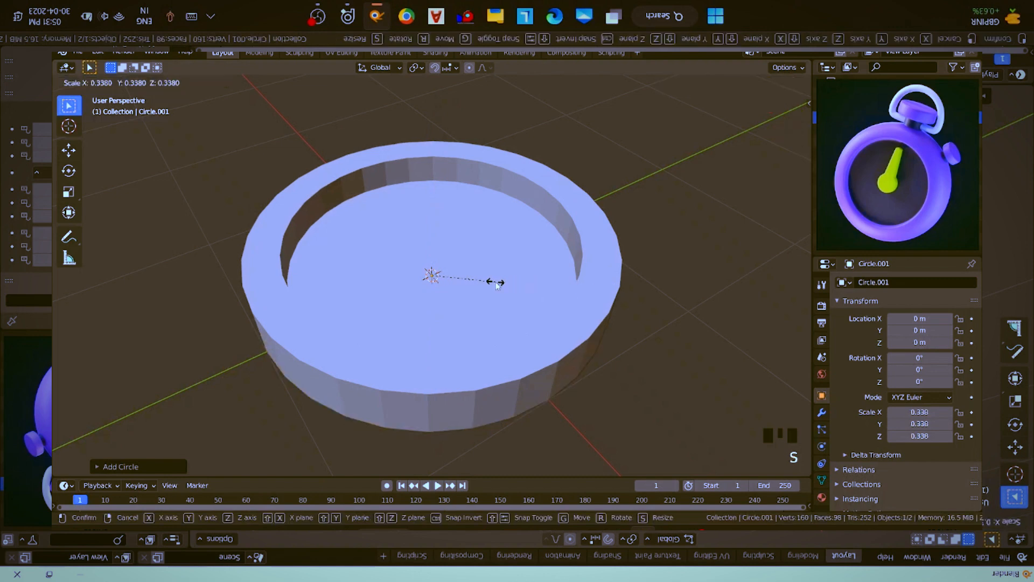
{"action": "right_click", "coordinate": [495, 283]}
- Raise the new circle along Z to about 0.118 m, just above the recess floor, and scale it down to about 0.39
{"action": "key", "text": "g"}
{"action": "key", "text": "z"}
{"action": "left_click", "coordinate": [609, 309]}
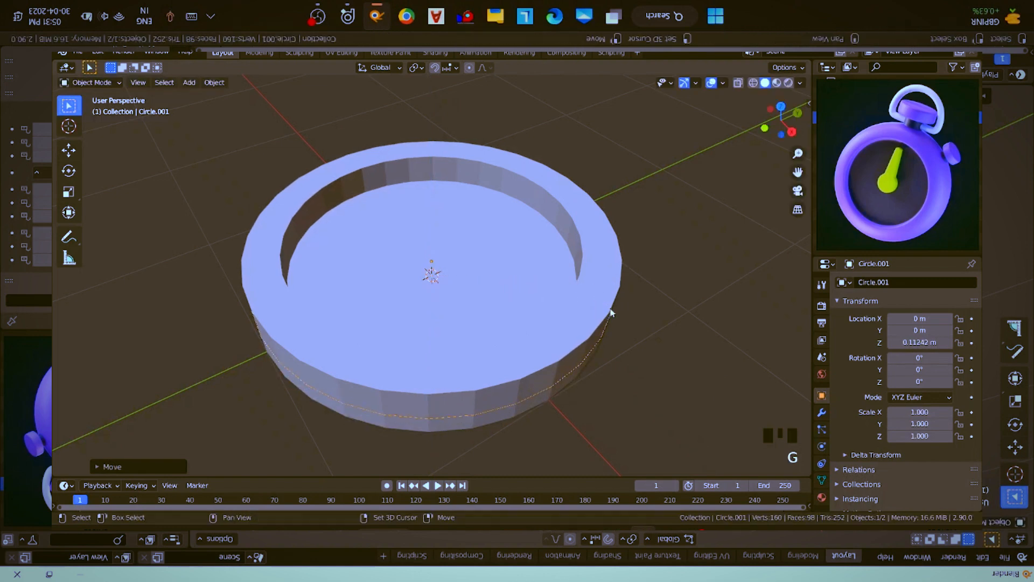
{"action": "key", "text": "s"}
{"action": "left_click", "coordinate": [525, 289]}
{"action": "key", "text": "g"}
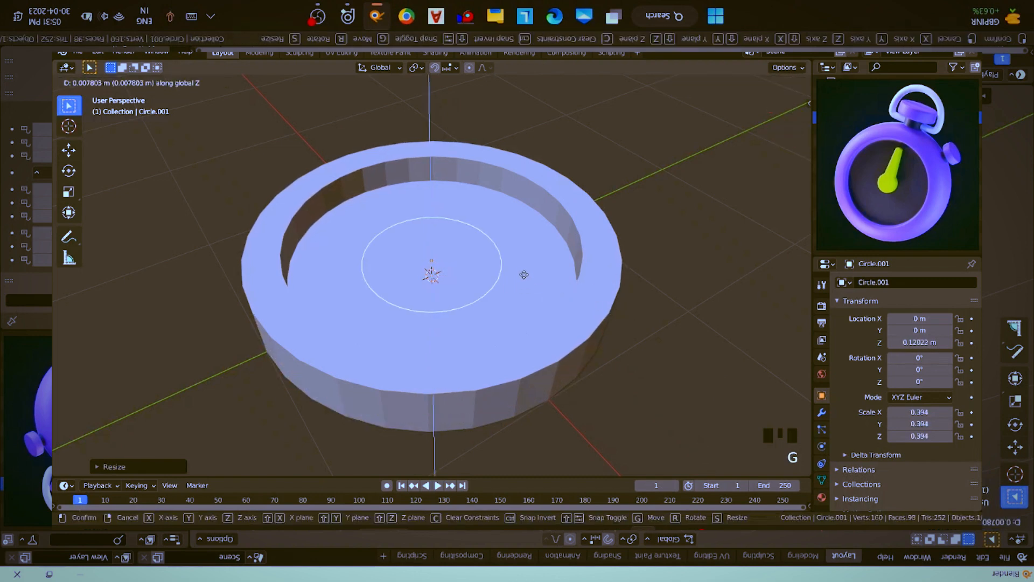
{"action": "key", "text": "z"}
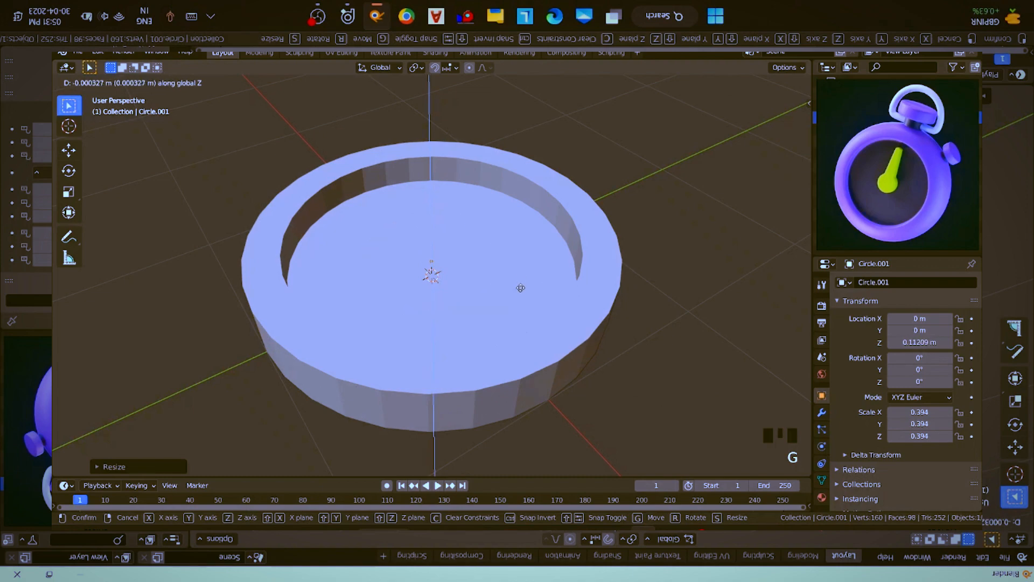
{"action": "left_click", "coordinate": [509, 290]}
{"action": "scroll", "coordinate": [510, 290], "scroll_direction": "up", "scroll_amount": 2}
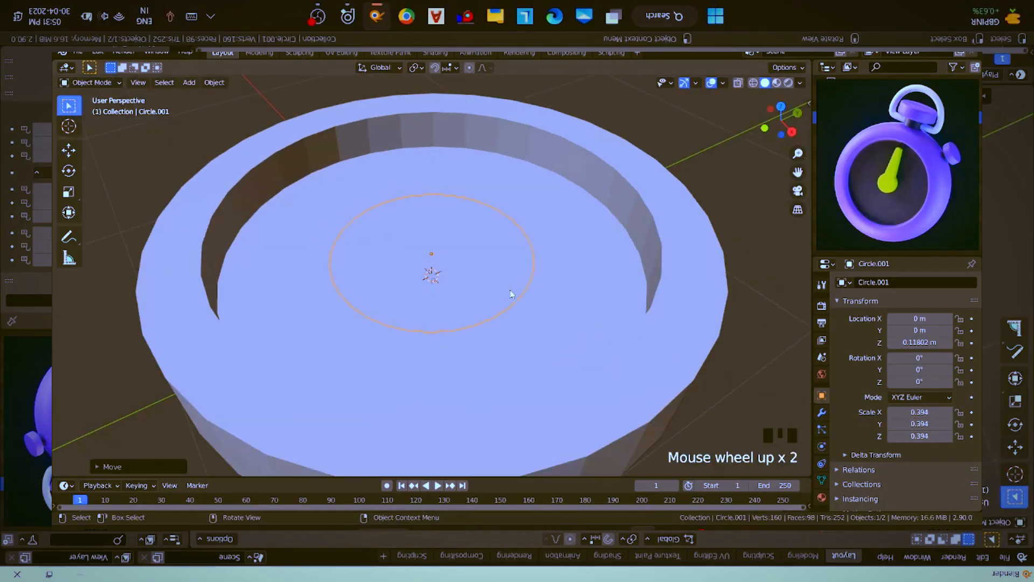
{"action": "scroll", "coordinate": [511, 294], "scroll_direction": "up", "scroll_amount": 1}
{"action": "scroll", "coordinate": [512, 293], "scroll_direction": "down", "scroll_amount": 1}
{"action": "middle_click_drag", "start_coordinate": [511, 293], "coordinate": [551, 260]}
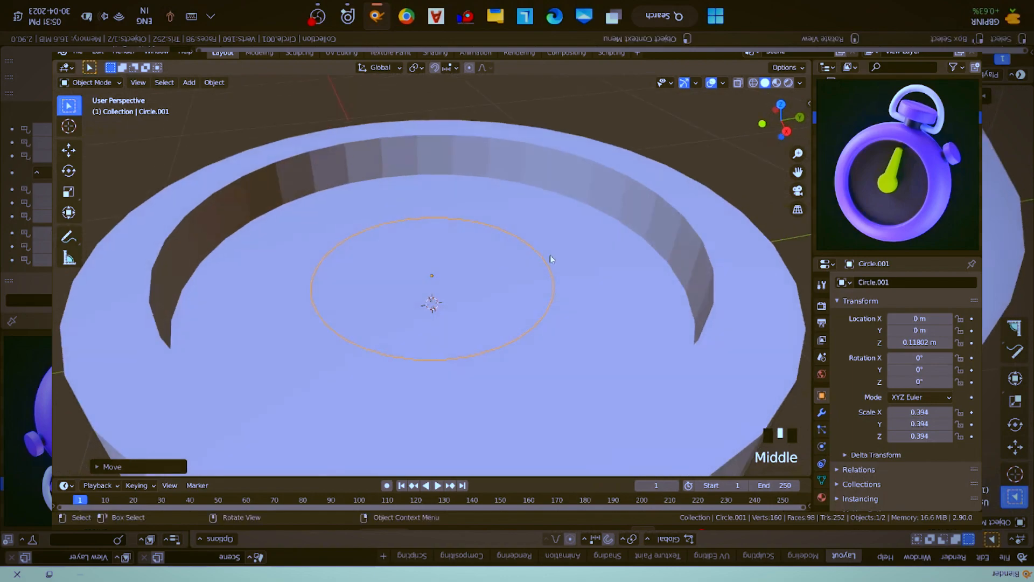
- Shrink the small centre circle further to an overall scale of about 0.106
{"action": "key", "text": "s"}
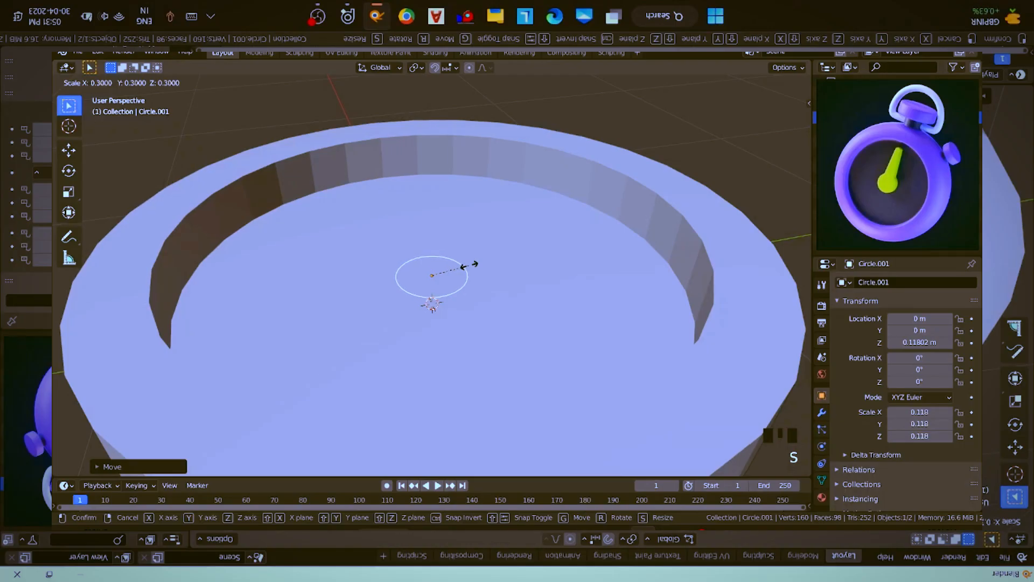
{"action": "left_click", "coordinate": [469, 265]}
{"action": "middle_click_drag", "start_coordinate": [472, 266], "coordinate": [499, 299]}
{"action": "scroll", "coordinate": [506, 294], "scroll_direction": "down", "scroll_amount": 4}
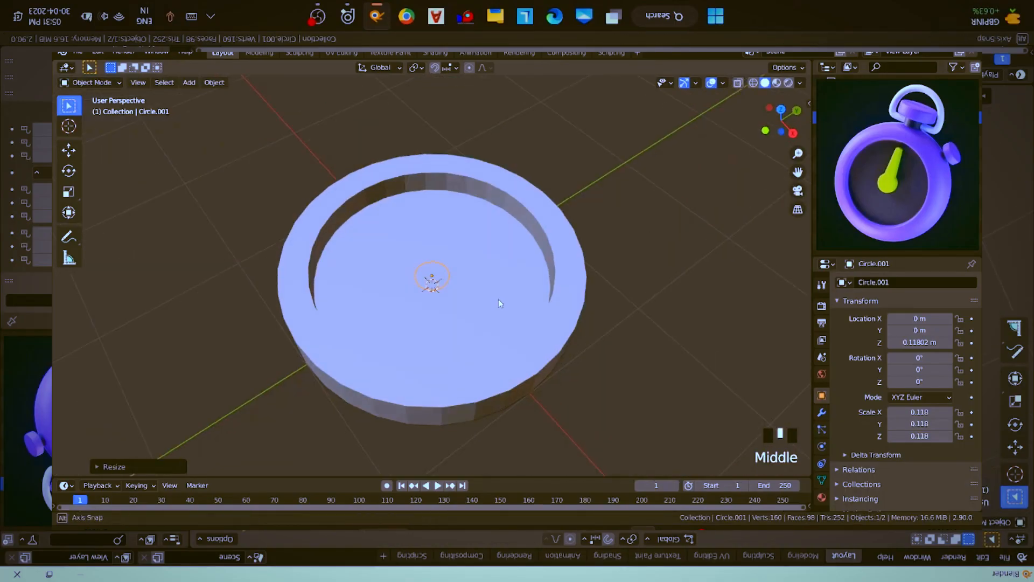
{"action": "scroll", "coordinate": [496, 301], "scroll_direction": "up", "scroll_amount": 1}
{"action": "key", "text": "s"}
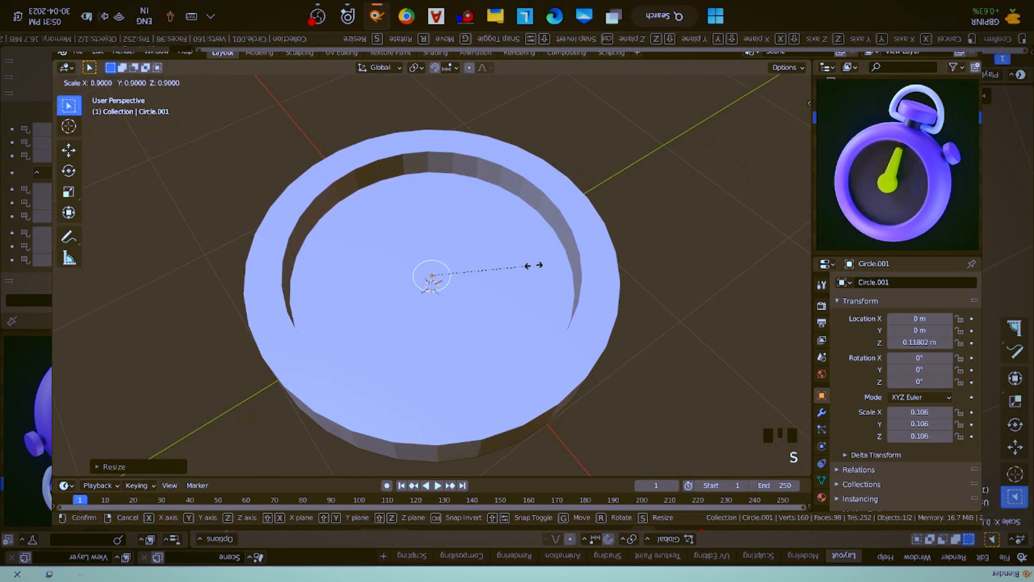
{"action": "left_click", "coordinate": [529, 266]}
- Fill the small centre circle with a face in Edit Mode
{"action": "key", "text": "Tab"}
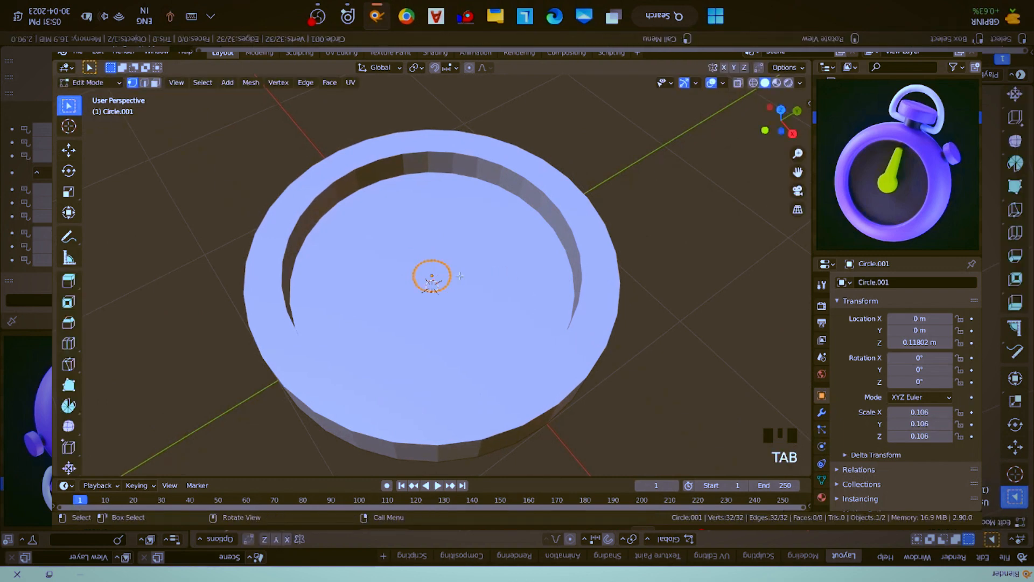
{"action": "key", "text": "f"}
{"action": "scroll", "coordinate": [460, 276], "scroll_direction": "up", "scroll_amount": 4}
{"action": "middle_click_drag", "start_coordinate": [460, 275], "coordinate": [493, 313], "text": "shift"}
- Select only the five adjacent vertices at the +Y end of the small circle, working from the top view
{"action": "key", "text": "alt+a"}
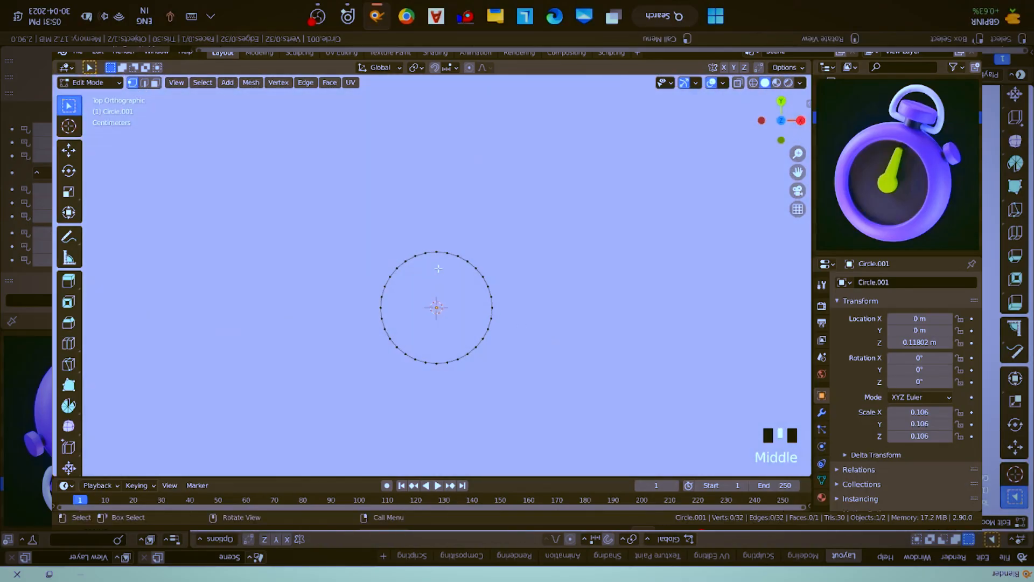
{"action": "key", "text": "c"}
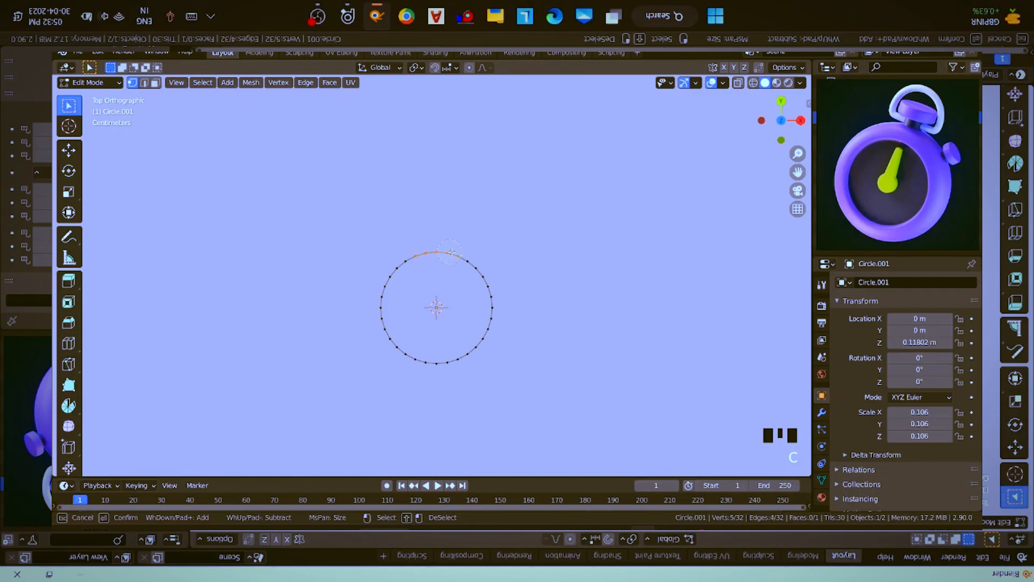
{"action": "right_click", "coordinate": [515, 207]}
{"action": "scroll", "coordinate": [500, 231], "scroll_direction": "down", "scroll_amount": 4}
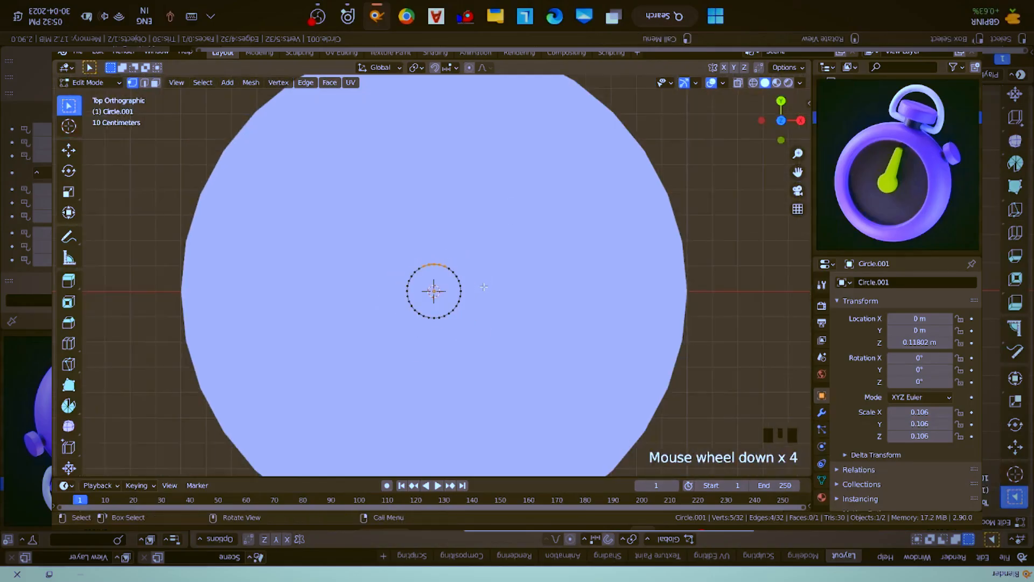
{"action": "key", "text": "g"}
{"action": "key", "text": "y"}
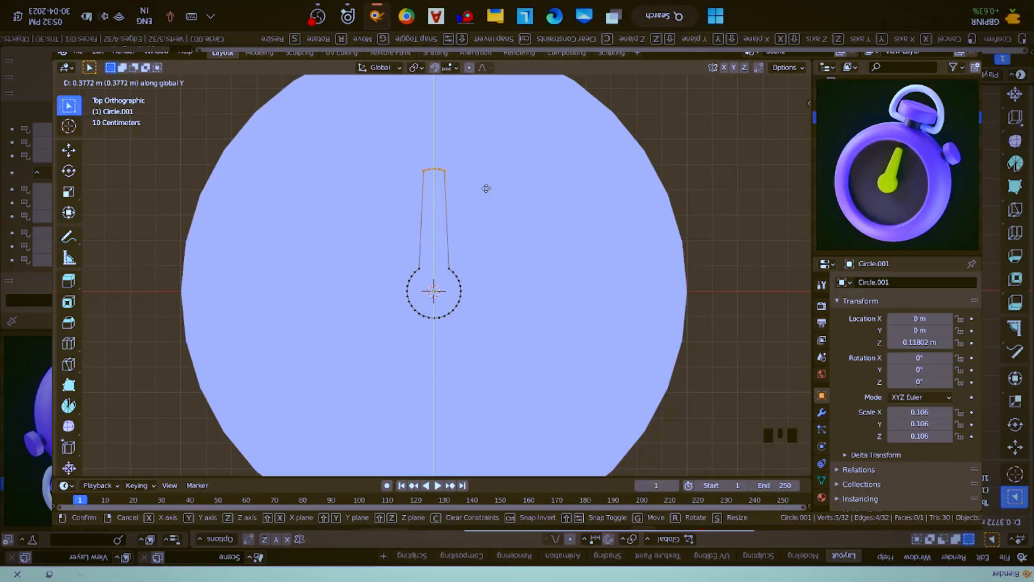
{"action": "right_click", "coordinate": [486, 169]}
- Move the five selected vertices about 0.39 m along Y to stretch the circle into a stopwatch hand
{"action": "middle_click_drag", "start_coordinate": [485, 166], "coordinate": [493, 274]}
{"action": "key", "text": "g"}
{"action": "key", "text": "y"}
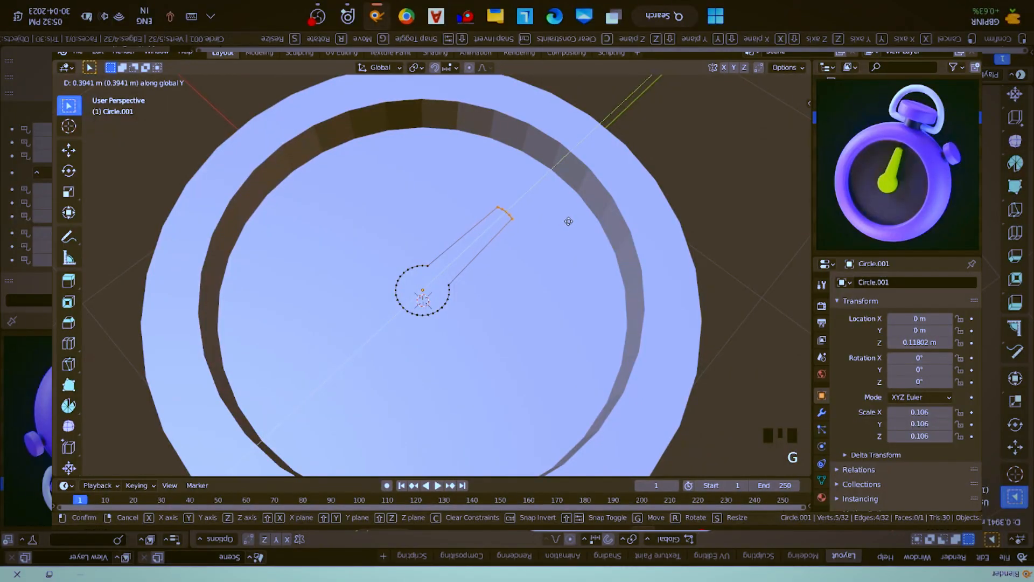
{"action": "left_click", "coordinate": [568, 221]}
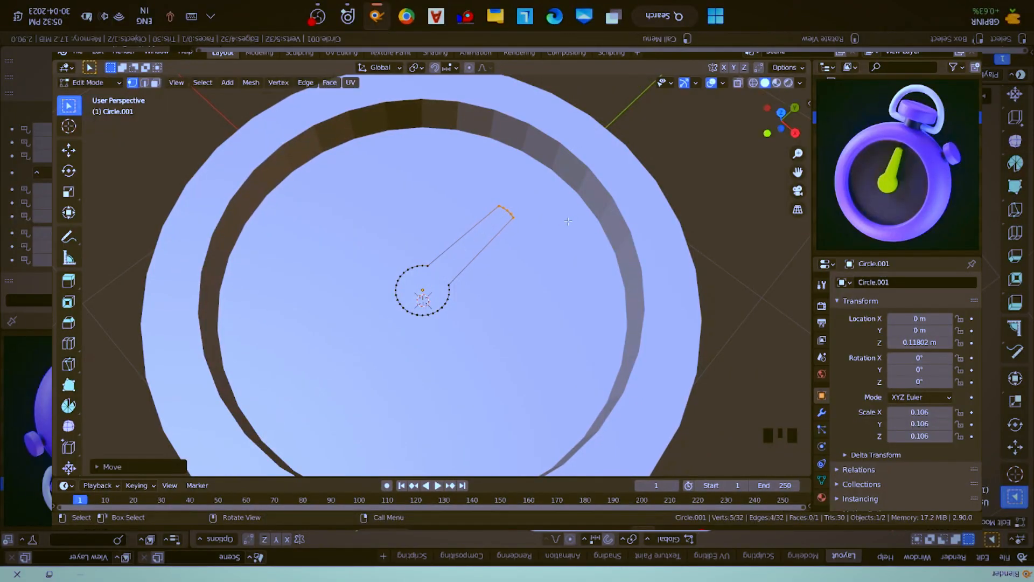
- Select the two outermost corner vertices at the hand's tip
{"action": "key", "text": "KP_Decimal"}
{"action": "scroll", "coordinate": [442, 321], "scroll_direction": "down", "scroll_amount": 5}
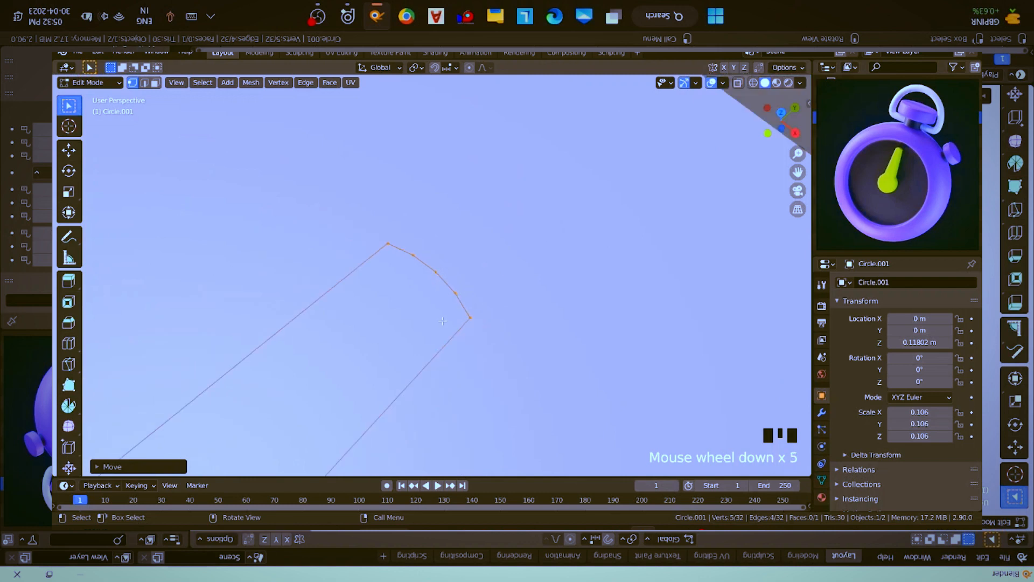
{"action": "left_click", "coordinate": [470, 317]}
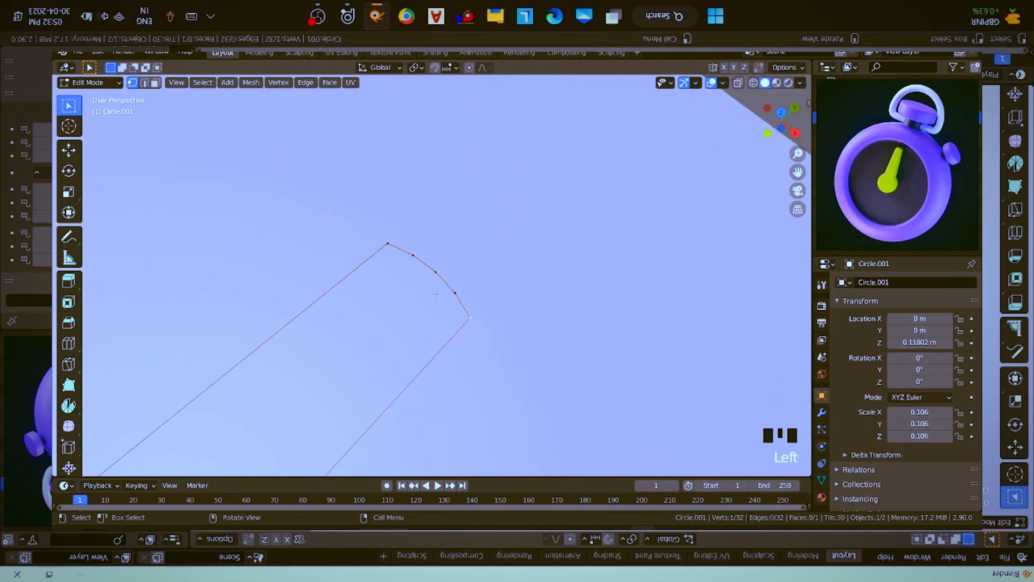
{"action": "key", "text": "g"}
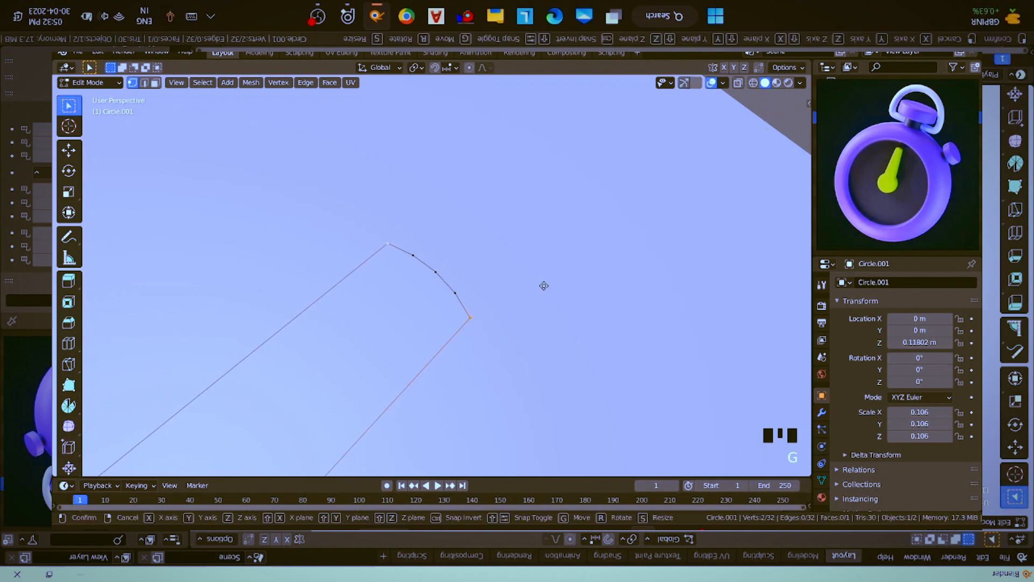
{"action": "key", "text": "y"}
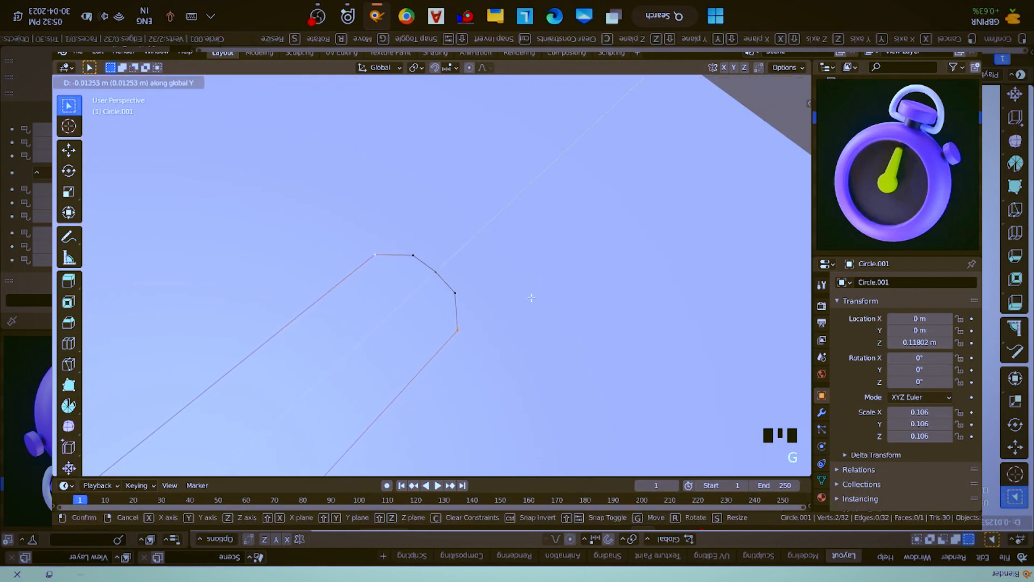
{"action": "right_click", "coordinate": [531, 297]}
- Bevel the two corner vertices of the hand's tip with 2 segments and a width of about 0.158 m
{"action": "key", "text": "shift+ctrl+b"}
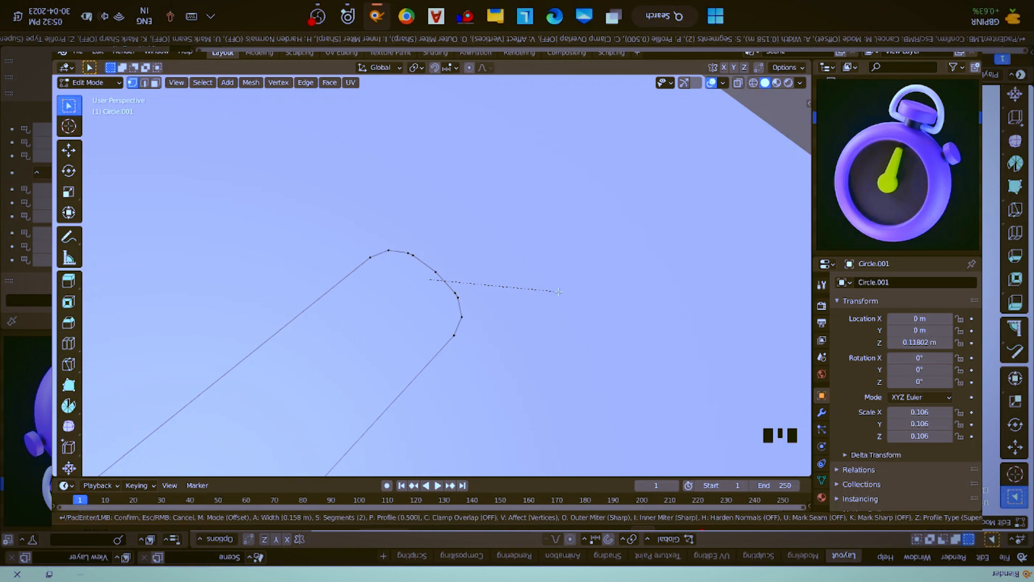
{"action": "left_click", "coordinate": [559, 291]}
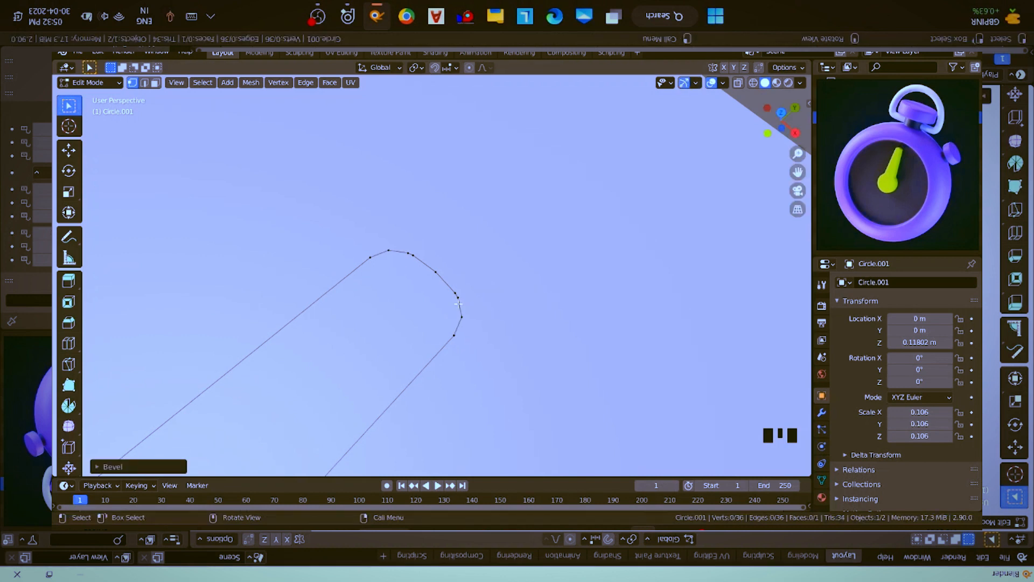
- Select the vertices around the hand's rounded tip and scale them along X to about 0.6 to narrow the tip
{"action": "key", "text": "b"}
{"action": "left_click_drag", "start_coordinate": [347, 208], "coordinate": [554, 370]}
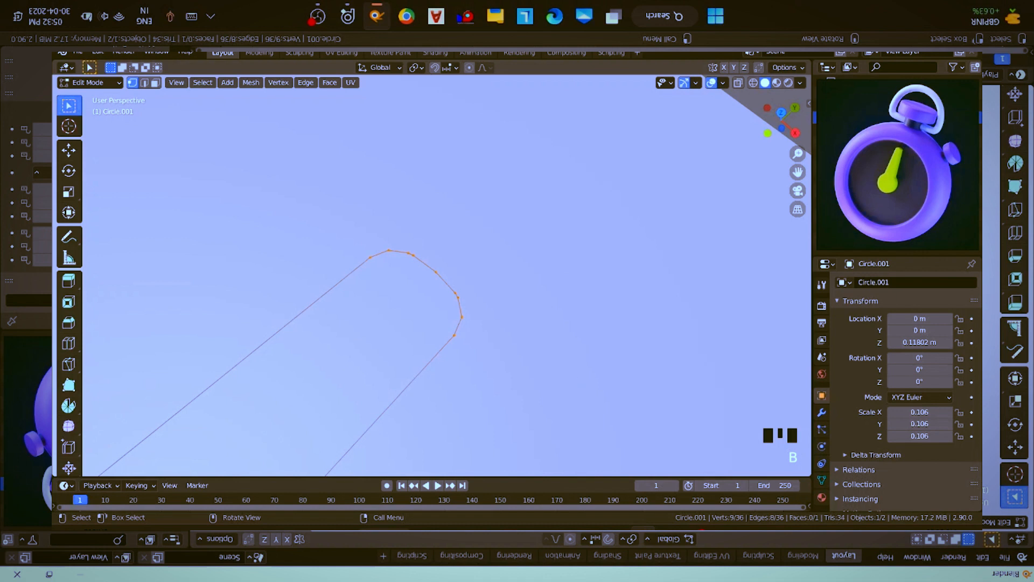
{"action": "key", "text": "s"}
{"action": "key", "text": "x"}
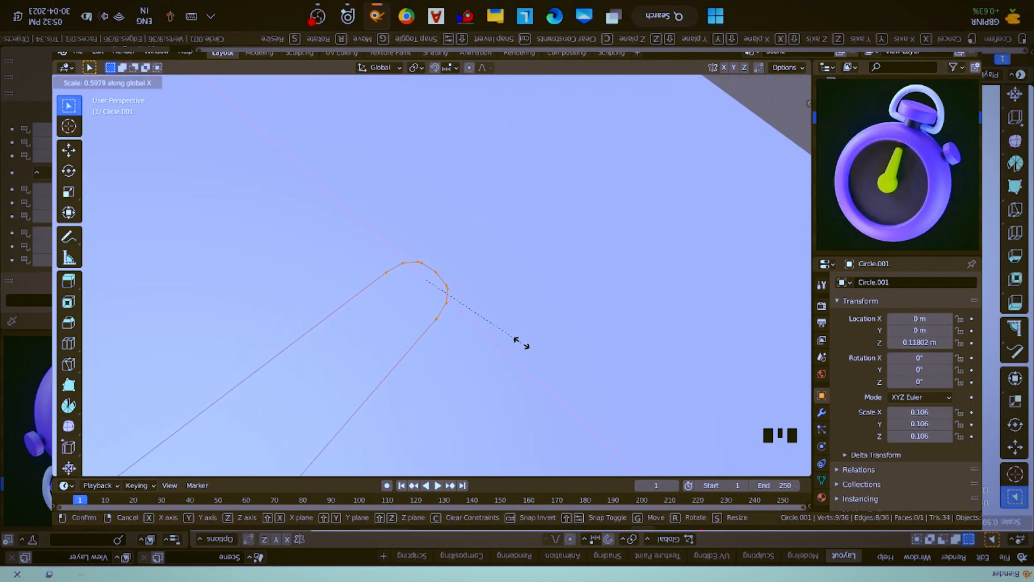
{"action": "left_click", "coordinate": [513, 343]}
{"action": "scroll", "coordinate": [442, 356], "scroll_direction": "down", "scroll_amount": 9}
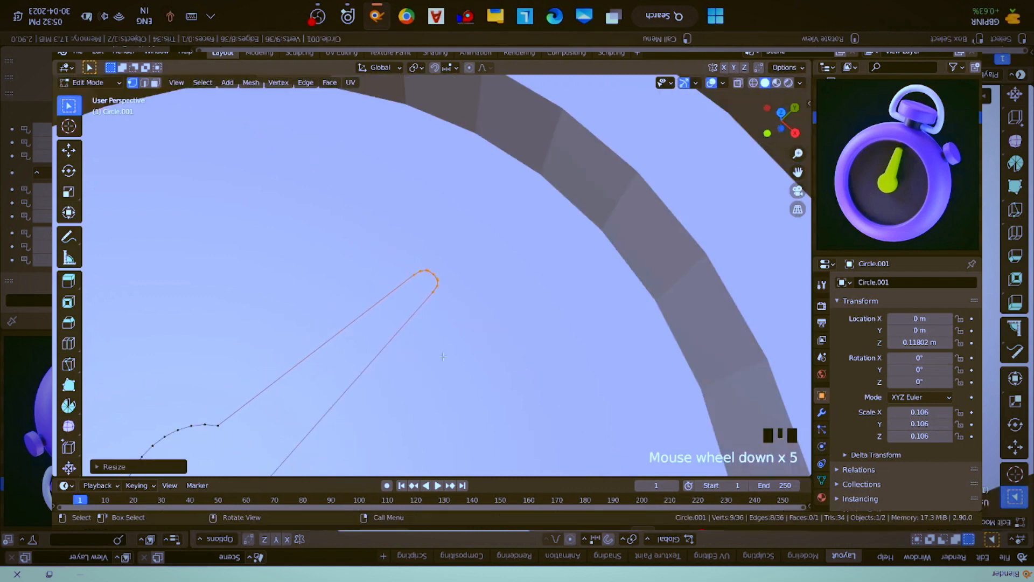
- Extrude the whole hand outline upward by 0.06 m to give it thickness, and return to Object Mode
{"action": "scroll", "coordinate": [443, 356], "scroll_direction": "up", "scroll_amount": 2}
{"action": "middle_click_drag", "start_coordinate": [442, 357], "coordinate": [438, 268], "text": "shift"}
{"action": "key", "text": "Tab"}
{"action": "key", "text": "Tab"}
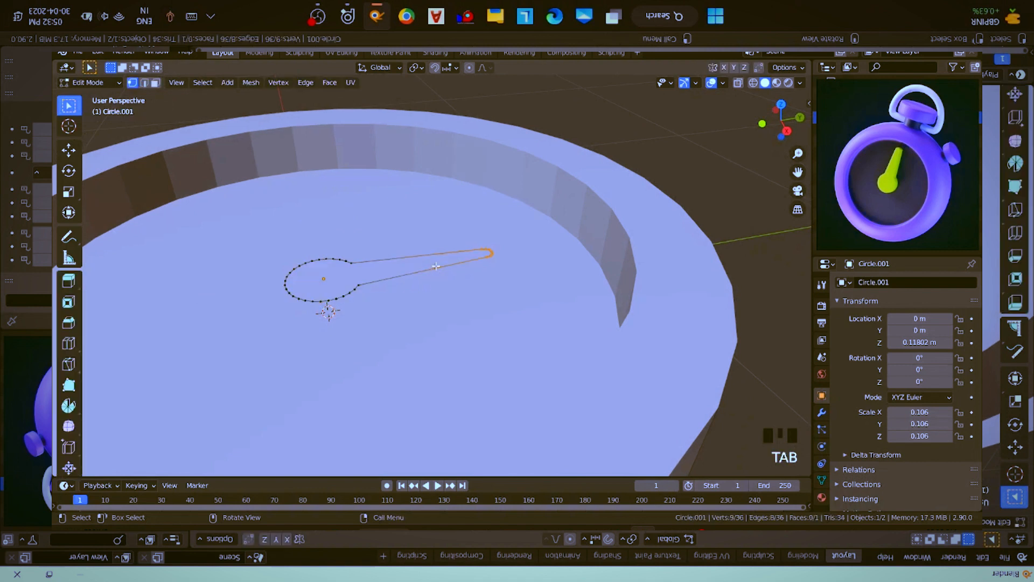
{"action": "key", "text": "a"}
{"action": "key", "text": "e"}
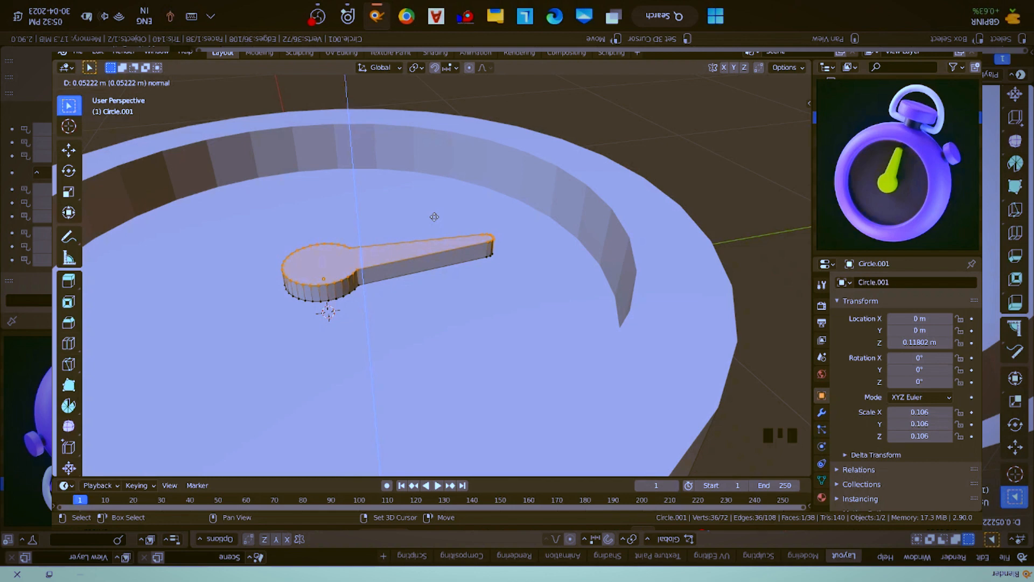
{"action": "right_click", "coordinate": [438, 253]}
{"action": "type", "text": ".05"}
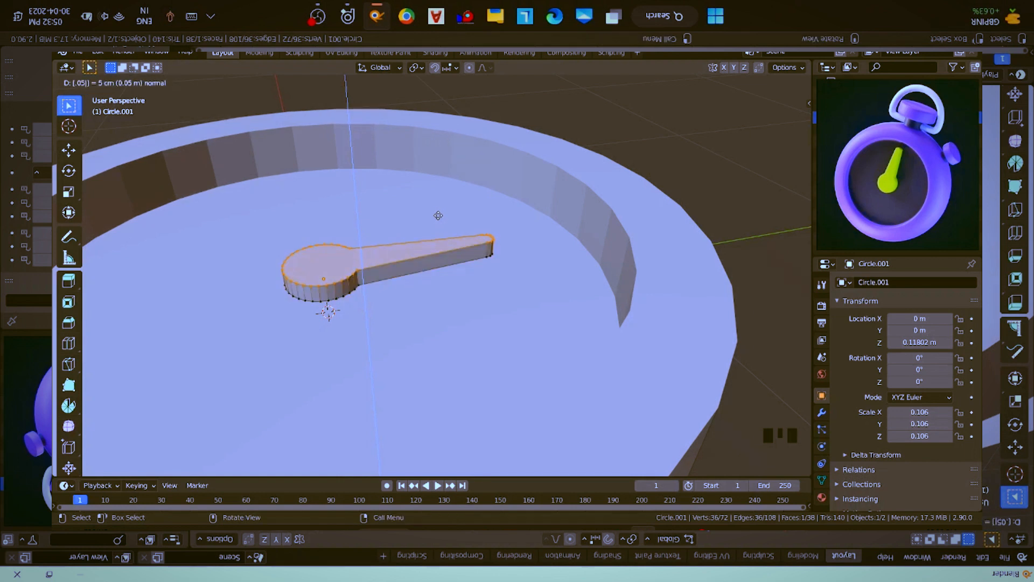
{"action": "key", "text": "BackSpace"}
{"action": "type", "text": "6"}
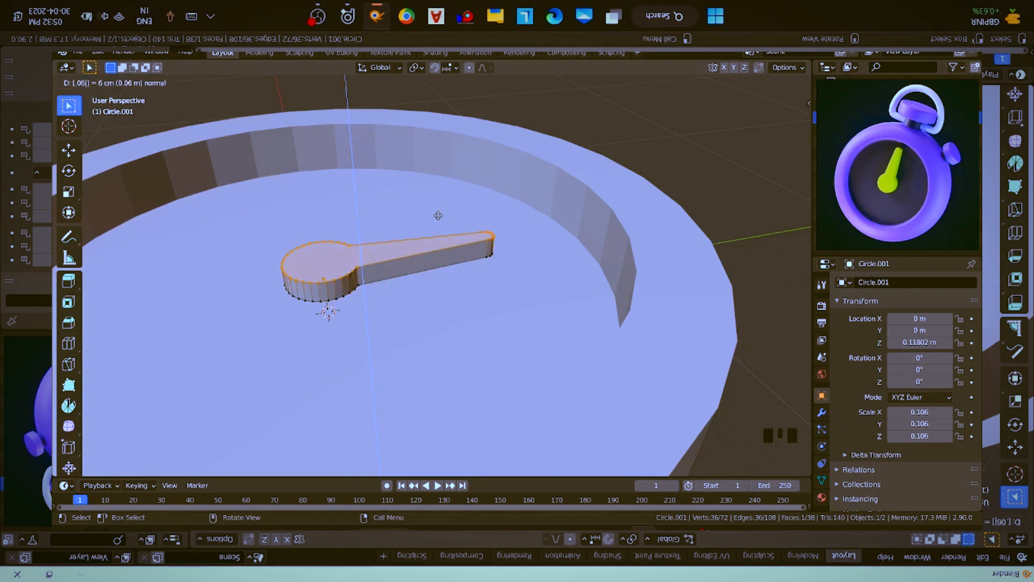
{"action": "key", "text": "Return"}
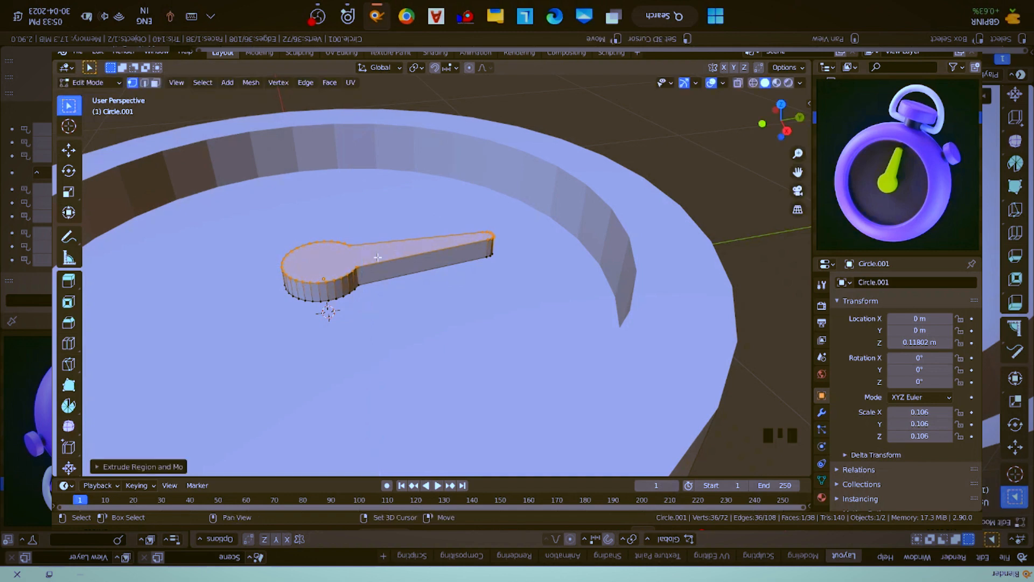
{"action": "middle_click_drag", "start_coordinate": [304, 247], "coordinate": [463, 259], "text": "shift"}
{"action": "key", "text": "Tab"}
- Shade the hand smooth and enable Auto Smooth at 30° in its normals settings
{"action": "scroll", "coordinate": [550, 258], "scroll_direction": "down", "scroll_amount": 2}
{"action": "middle_click_drag", "start_coordinate": [549, 258], "coordinate": [484, 227]}
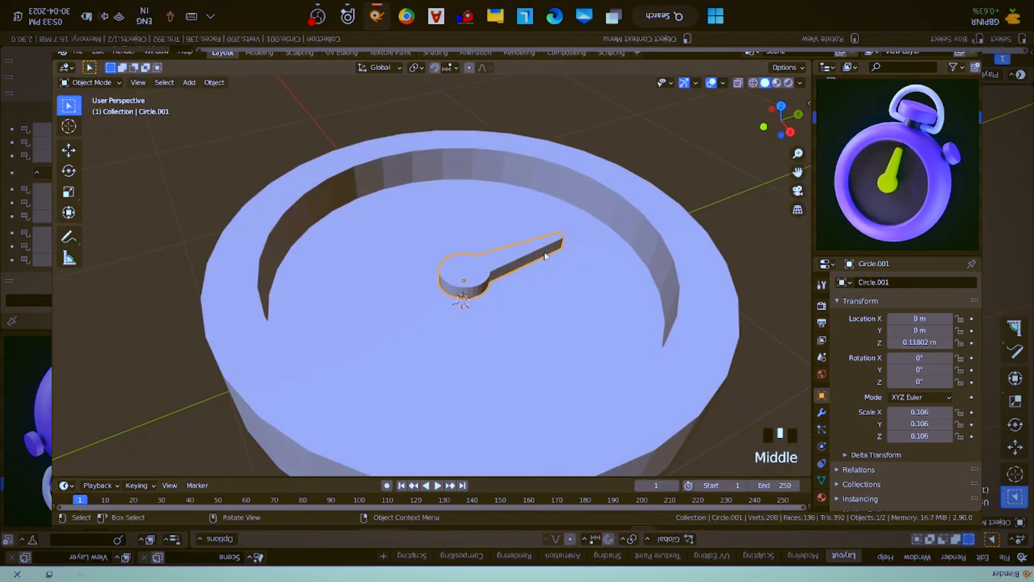
{"action": "right_click", "coordinate": [485, 227]}
{"action": "left_click", "coordinate": [474, 228]}
{"action": "right_click", "coordinate": [649, 211]}
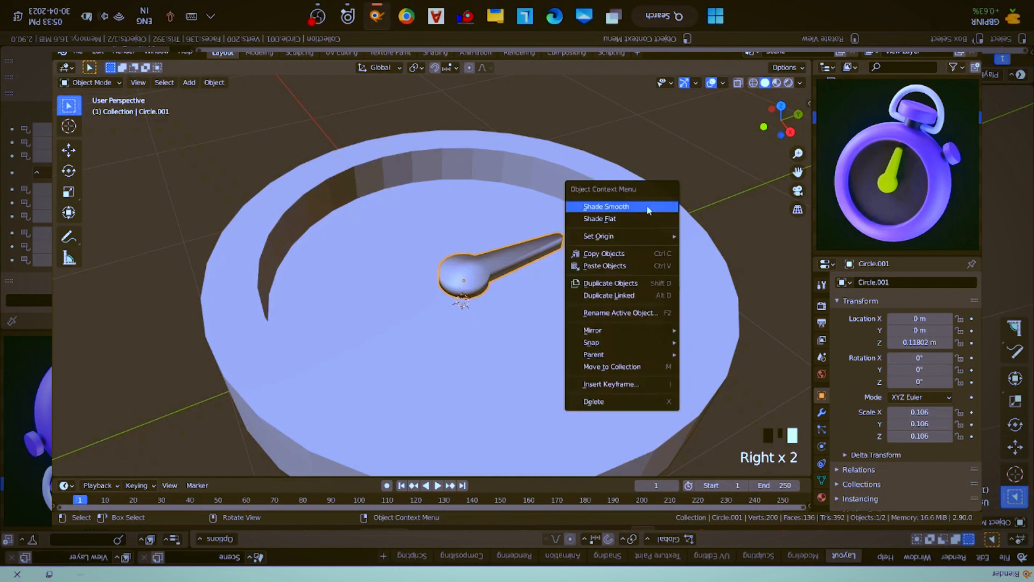
{"action": "left_click", "coordinate": [822, 479]}
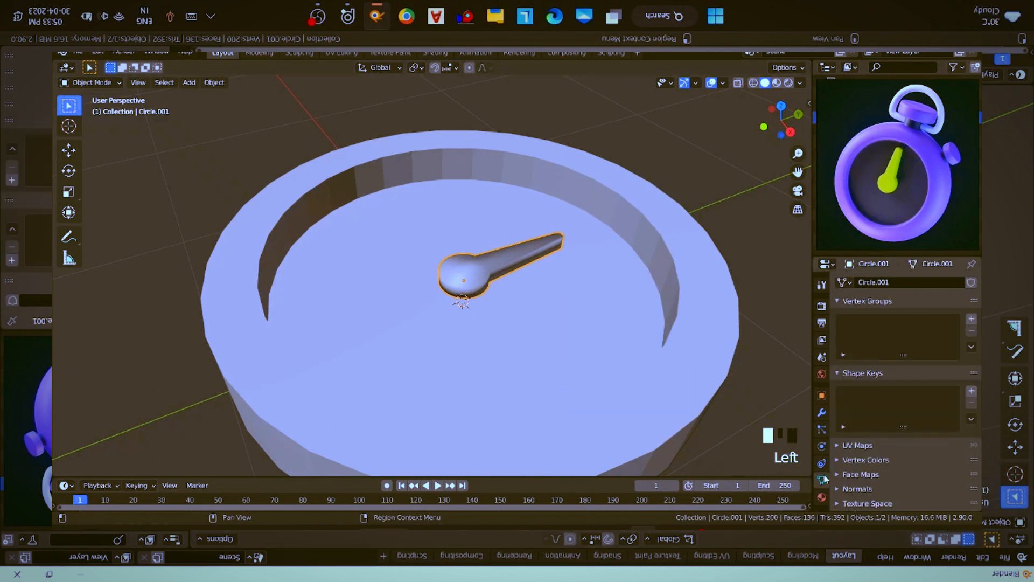
{"action": "scroll", "coordinate": [876, 440], "scroll_direction": "down", "scroll_amount": 3}
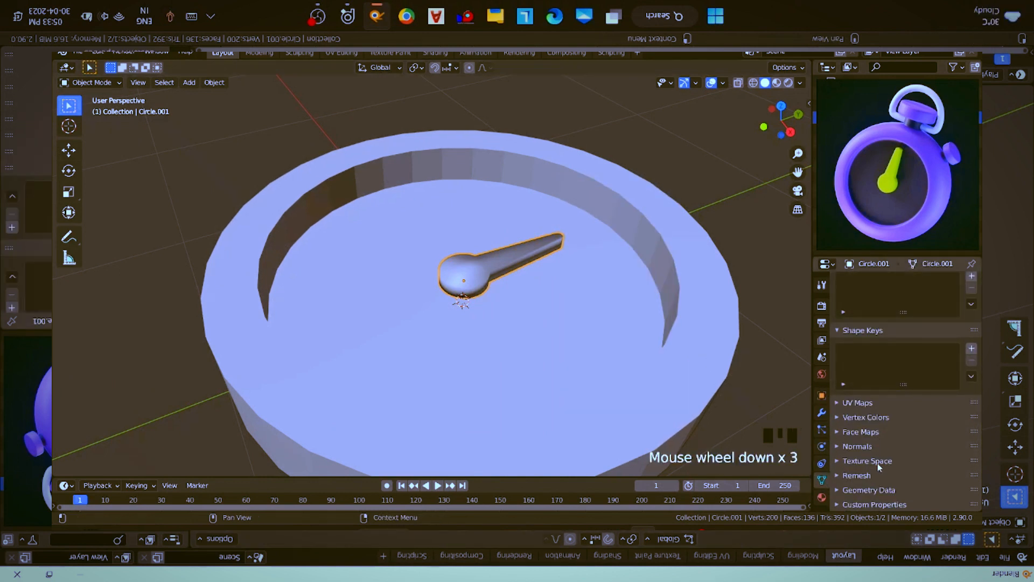
{"action": "left_click", "coordinate": [871, 446]}
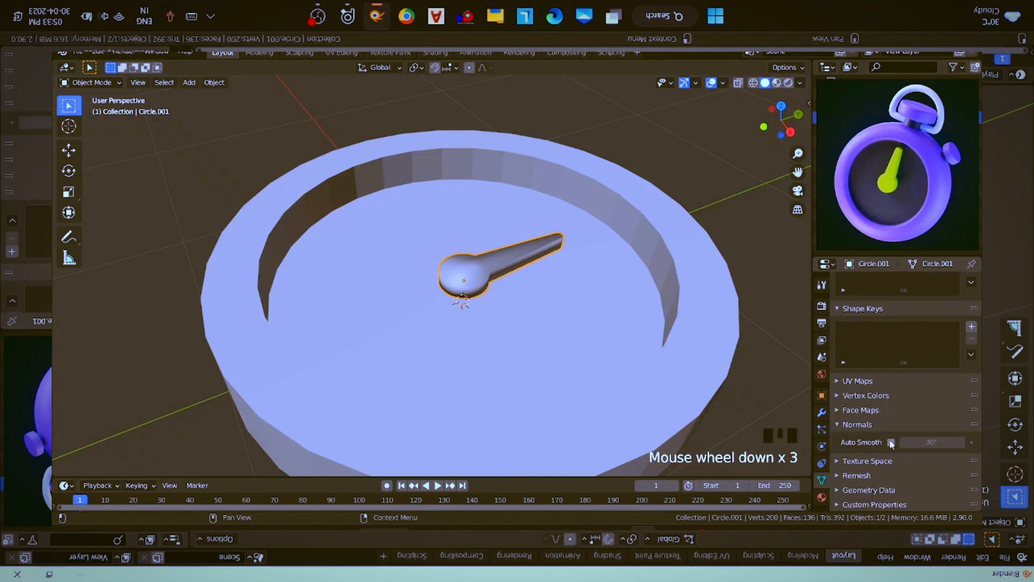
{"action": "left_click", "coordinate": [891, 443]}
- Select the round case, enable Auto Smooth at 30° for it, and shade it smooth
{"action": "left_click", "coordinate": [495, 285]}
{"action": "left_click", "coordinate": [554, 315]}
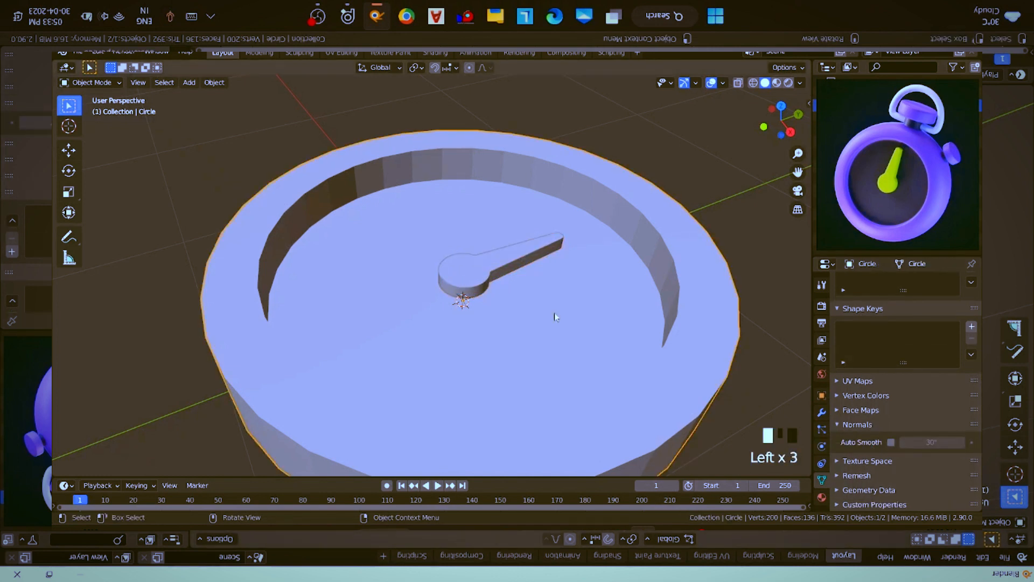
{"action": "left_click", "coordinate": [891, 443]}
{"action": "right_click", "coordinate": [680, 323]}
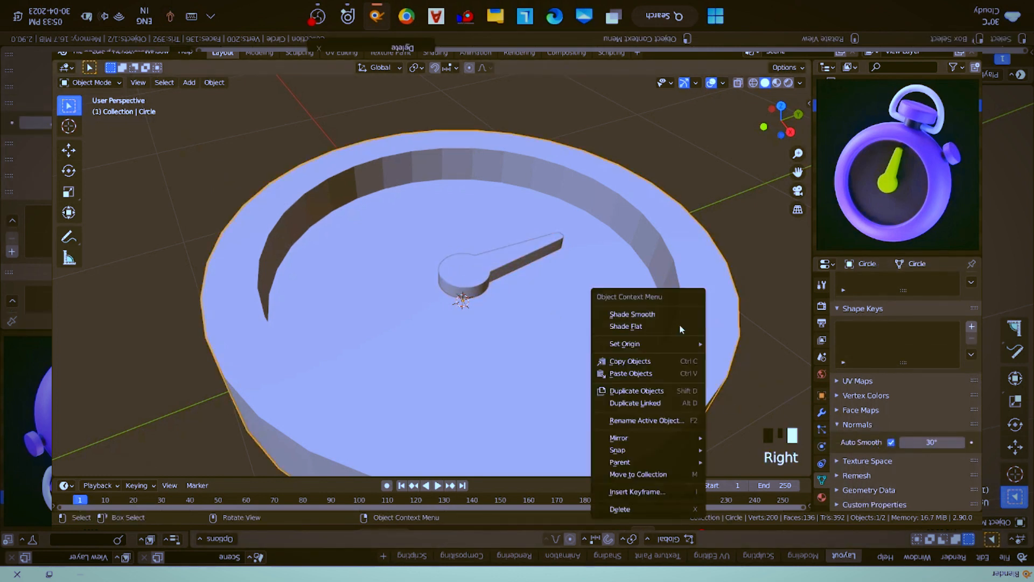
{"action": "left_click", "coordinate": [686, 316]}
{"action": "middle_click_drag", "start_coordinate": [542, 307], "coordinate": [498, 269]}
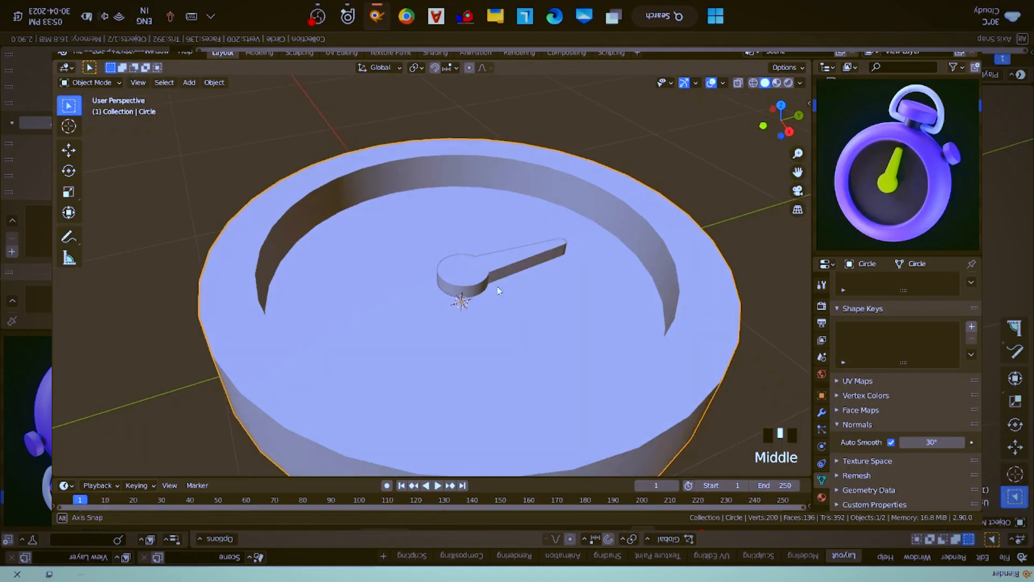
- Add a Bevel modifier to the round case and set its amount to 0.043 m
{"action": "left_click", "coordinate": [497, 266]}
{"action": "scroll", "coordinate": [598, 266], "scroll_direction": "down", "scroll_amount": 2}
{"action": "scroll", "coordinate": [597, 267], "scroll_direction": "down", "scroll_amount": 1}
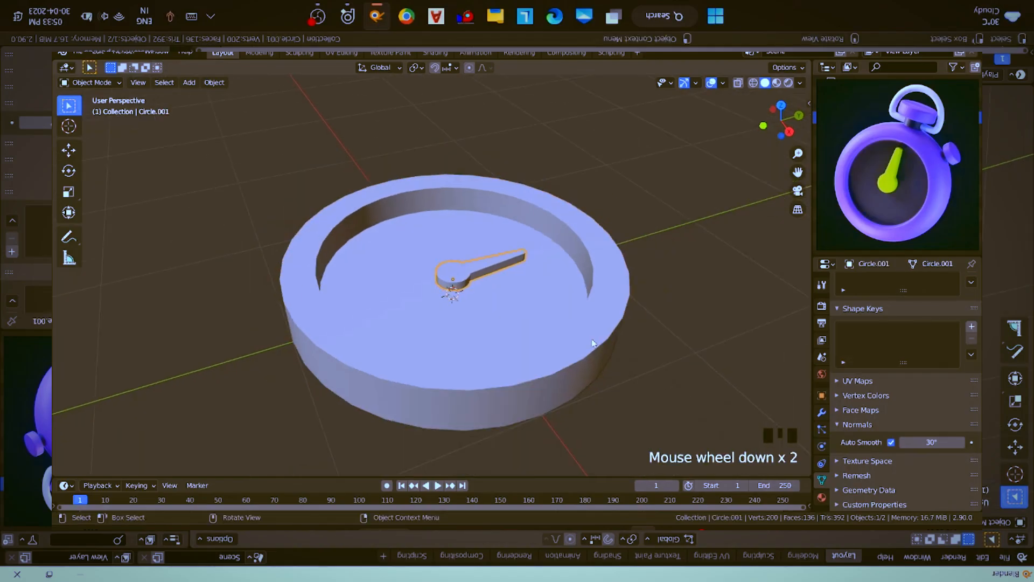
{"action": "left_click", "coordinate": [592, 339]}
{"action": "scroll", "coordinate": [592, 340], "scroll_direction": "up", "scroll_amount": 1}
{"action": "middle_click_drag", "start_coordinate": [592, 340], "coordinate": [575, 308]}
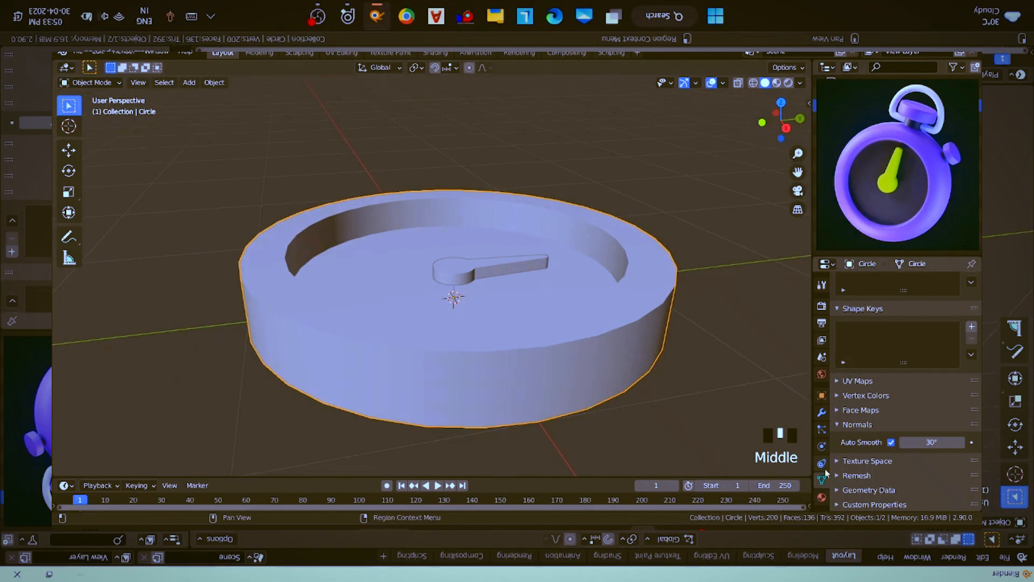
{"action": "left_click", "coordinate": [821, 413]}
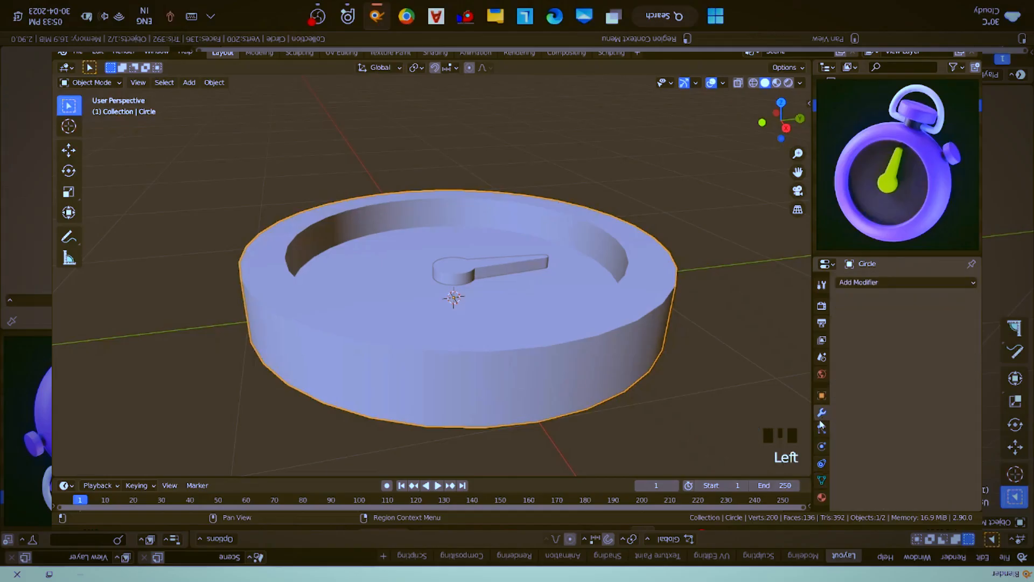
{"action": "left_click", "coordinate": [879, 282]}
{"action": "left_click", "coordinate": [733, 322]}
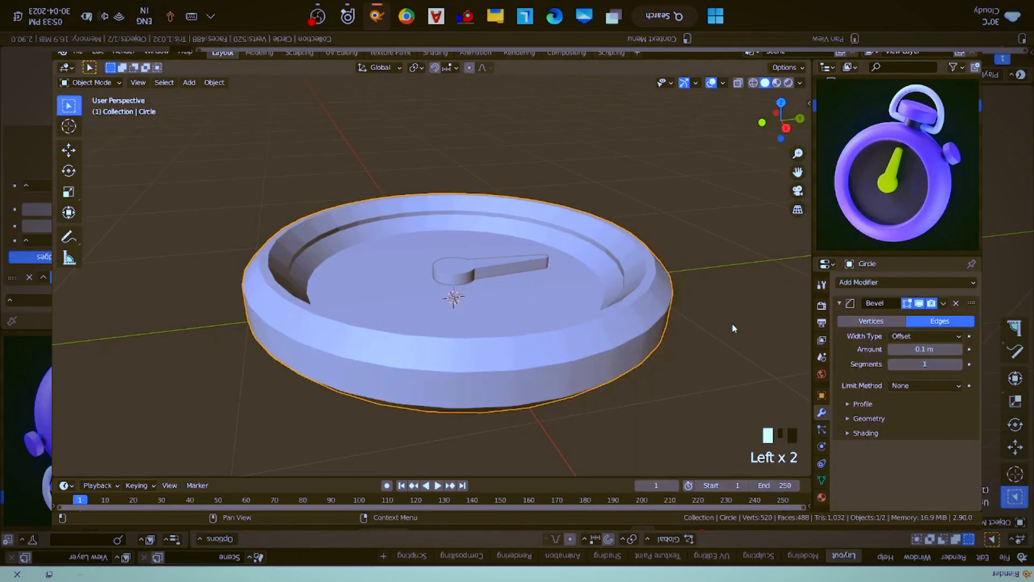
{"action": "middle_click_drag", "start_coordinate": [640, 307], "coordinate": [634, 314]}
{"action": "left_click", "coordinate": [925, 350]}
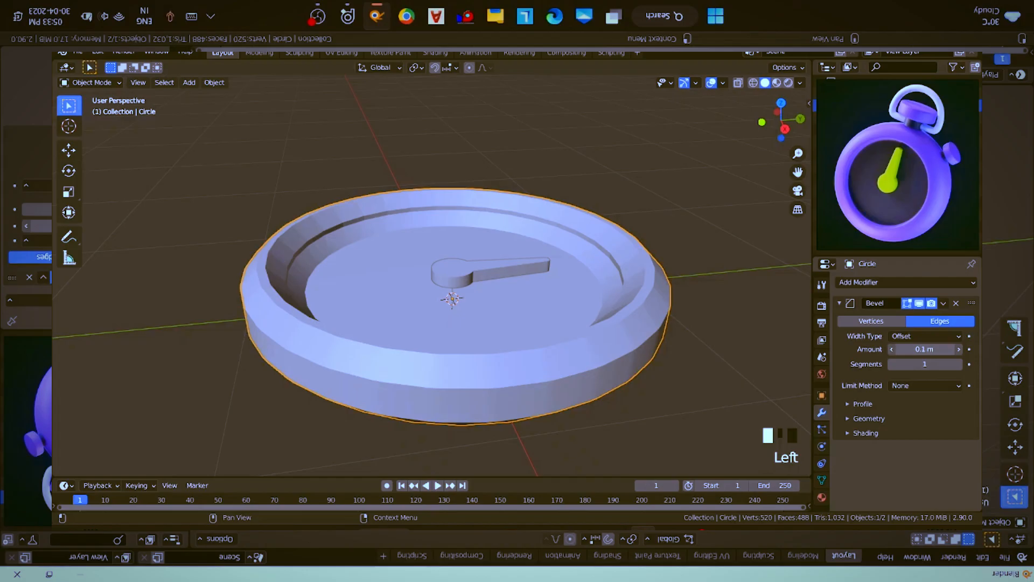
{"action": "mouse_move", "coordinate": [925, 349]}
{"action": "left_mouse_down"}
{"action": "mouse_move", "coordinate": [891, 349]}
{"action": "mouse_move", "coordinate": [925, 350]}
{"action": "mouse_move", "coordinate": [908, 349]}
{"action": "left_mouse_up"}
- Apply all transforms to the case and set its bevel to 4 segments
{"action": "key", "text": "ctrl+a"}
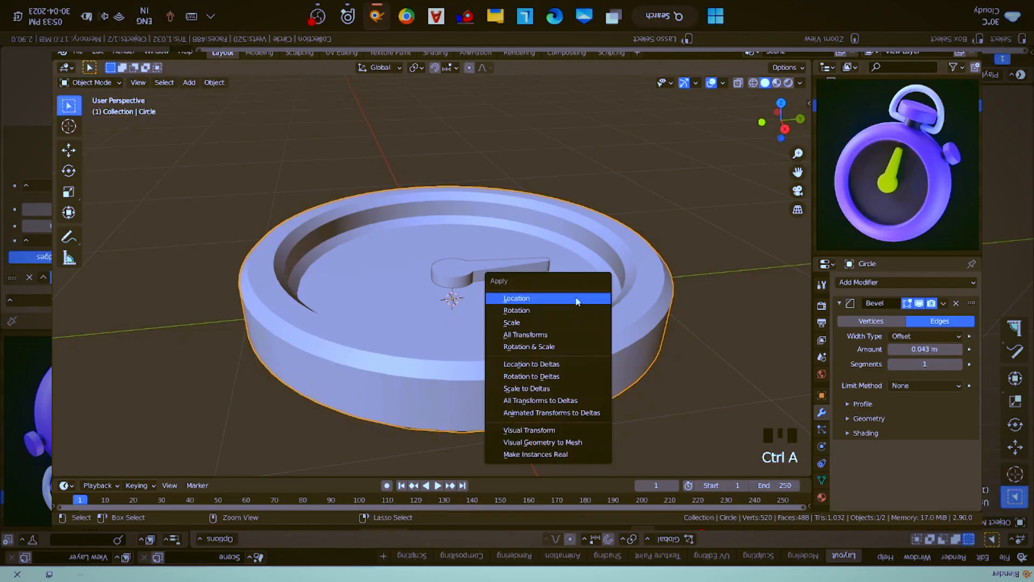
{"action": "left_click", "coordinate": [557, 337]}
{"action": "left_click", "coordinate": [957, 364]}
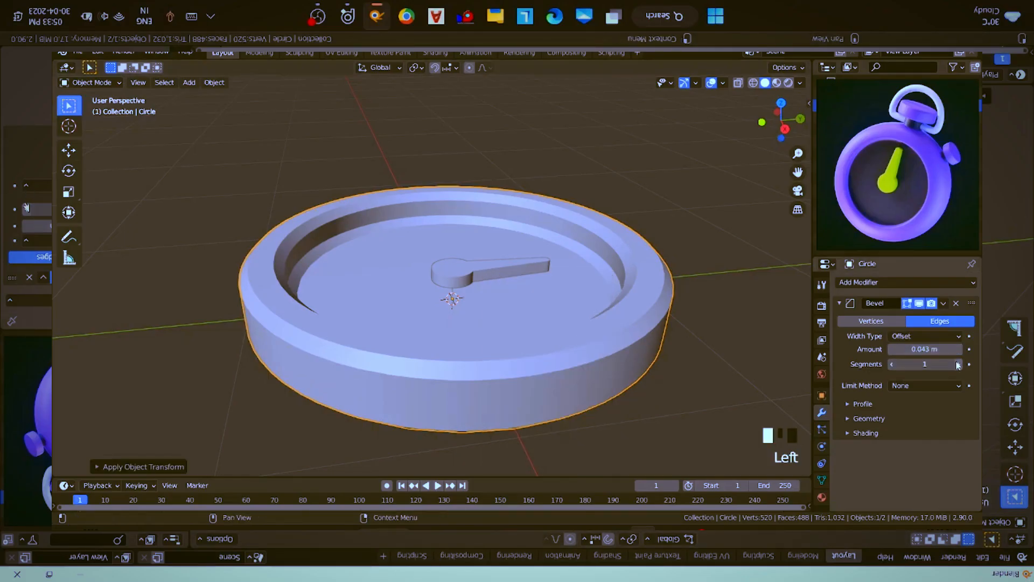
{"action": "left_click", "coordinate": [958, 364]}
{"action": "left_click", "coordinate": [958, 364]}
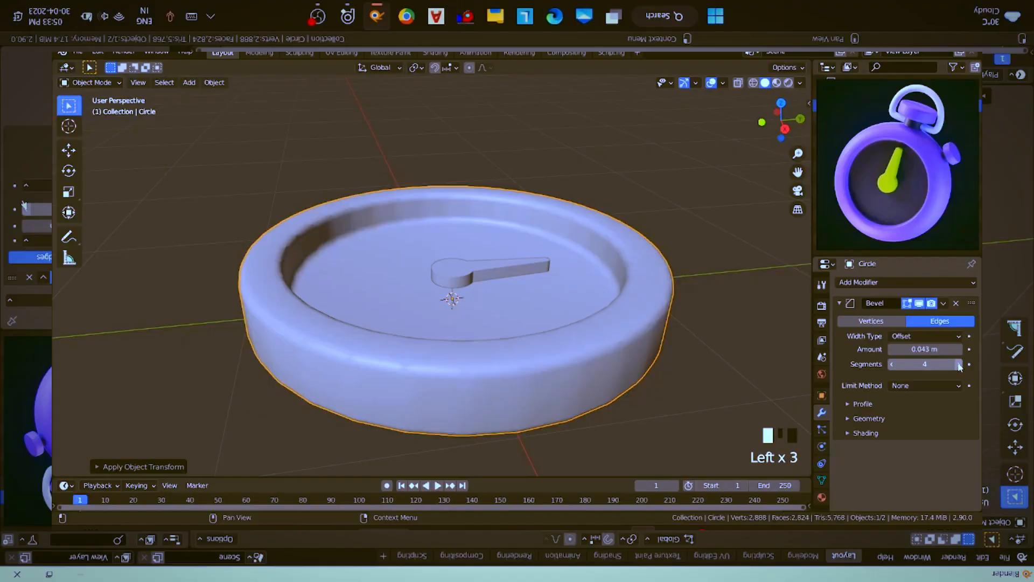
{"action": "middle_click_drag", "start_coordinate": [617, 330], "coordinate": [651, 341]}
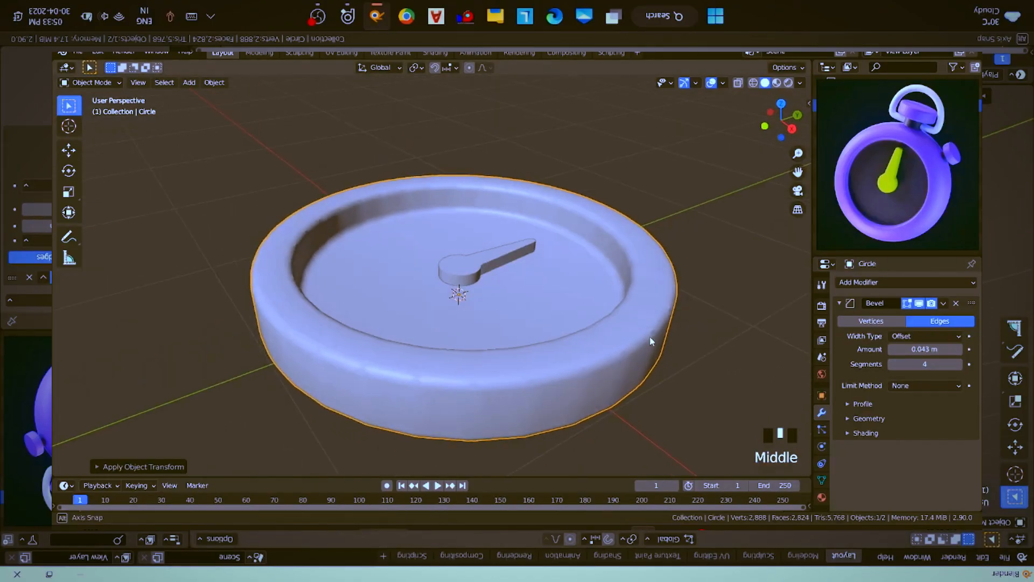
- Set the case's bevel amount to 0.153 m and its limit method to Angle at 30°
{"action": "left_click_drag", "start_coordinate": [925, 349], "coordinate": [964, 349]}
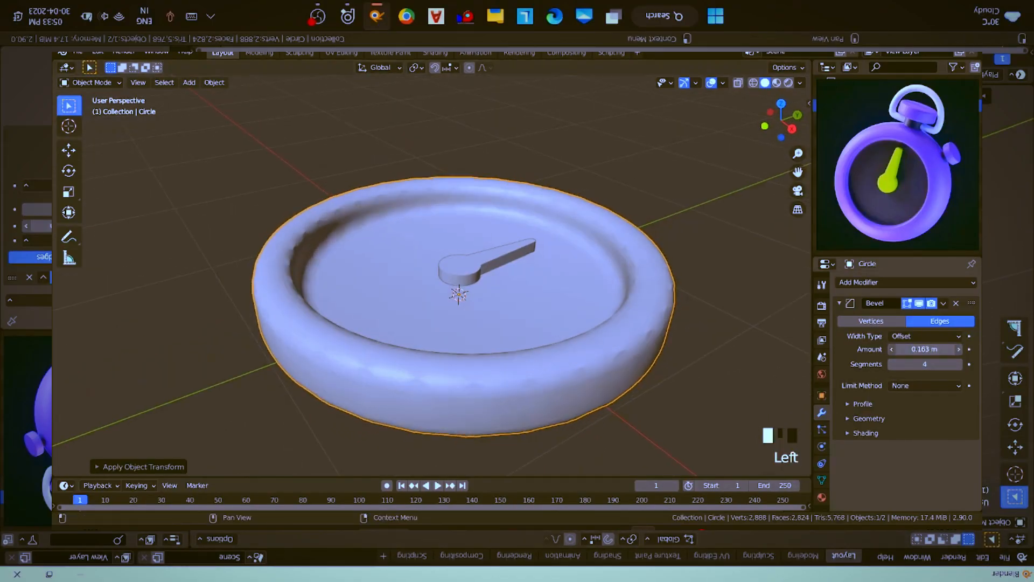
{"action": "middle_click_drag", "start_coordinate": [609, 334], "coordinate": [628, 338]}
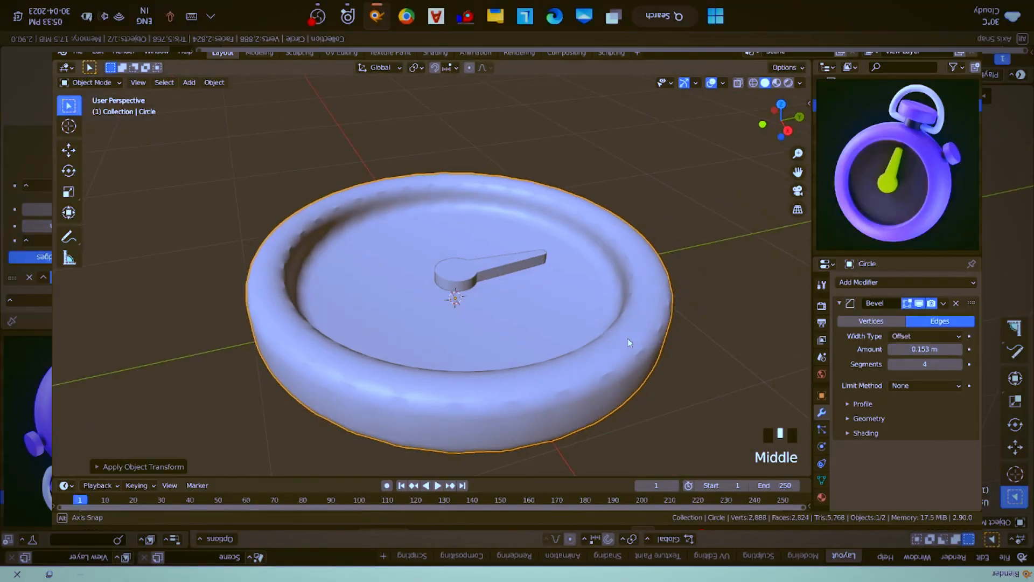
{"action": "left_click", "coordinate": [933, 384]}
{"action": "left_click", "coordinate": [943, 396]}
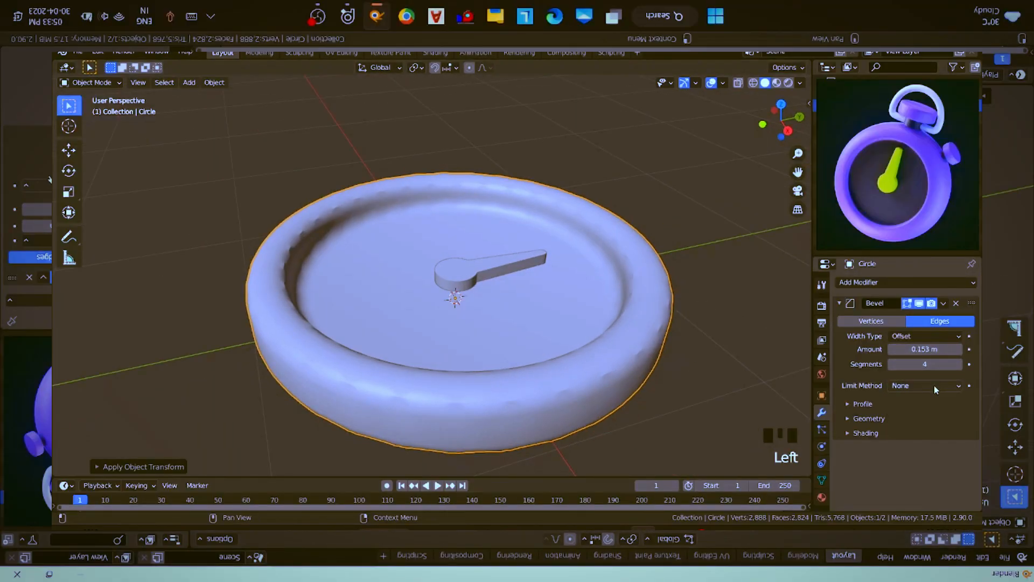
{"action": "left_click", "coordinate": [933, 386]}
{"action": "left_click", "coordinate": [916, 413]}
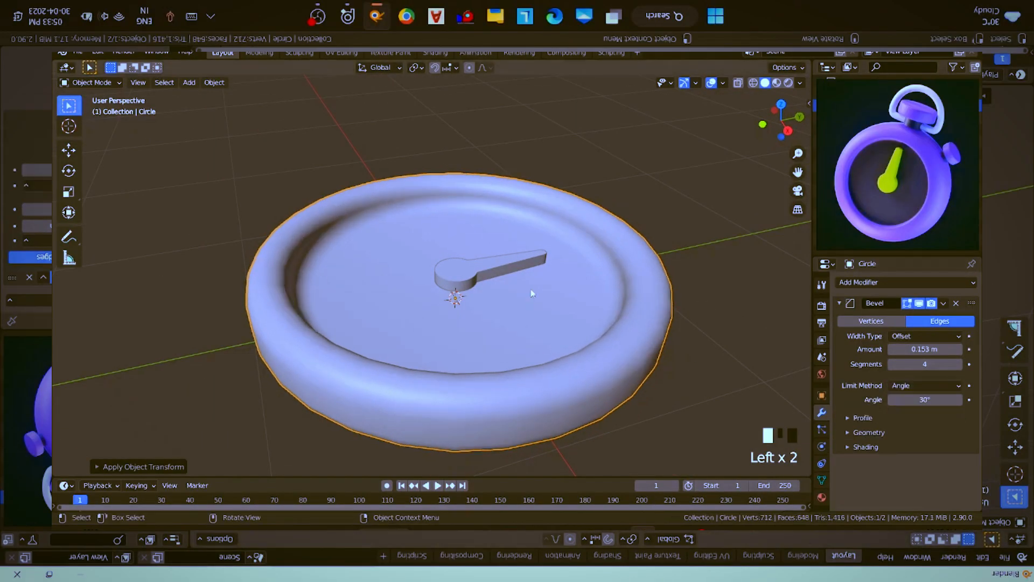
- Set the case's bevel amount to 0.07 m to refine the roundness of its rim
{"action": "mouse_move", "coordinate": [531, 293]}
{"action": "middle_mouse_down"}
{"action": "mouse_move", "coordinate": [536, 282]}
{"action": "mouse_move", "coordinate": [546, 292]}
{"action": "middle_mouse_up"}
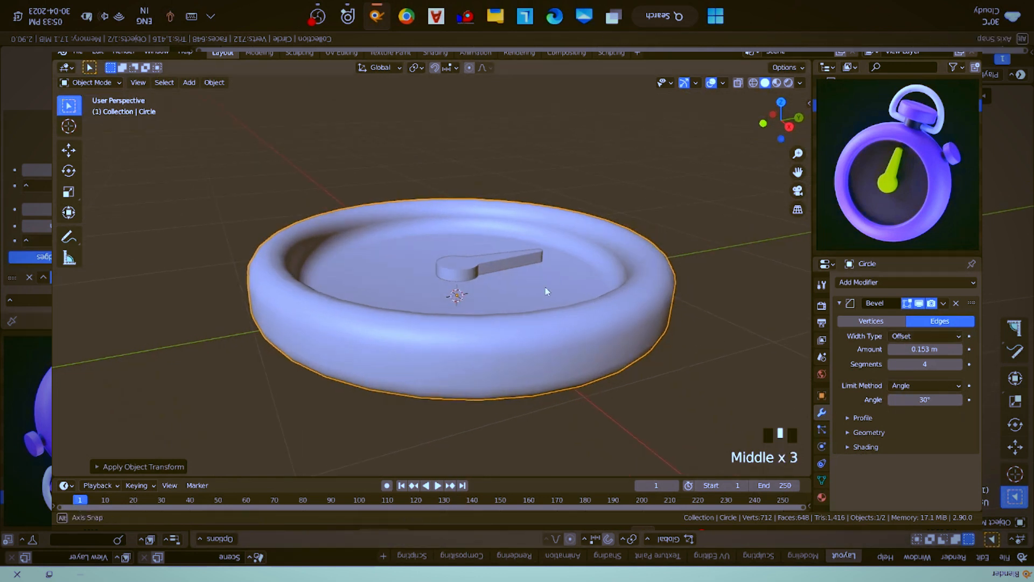
{"action": "mouse_move", "coordinate": [695, 335]}
{"action": "middle_mouse_down"}
{"action": "mouse_move", "coordinate": [702, 302]}
{"action": "mouse_move", "coordinate": [695, 319]}
{"action": "mouse_move", "coordinate": [681, 287]}
{"action": "mouse_move", "coordinate": [680, 328]}
{"action": "mouse_move", "coordinate": [694, 327]}
{"action": "middle_mouse_up"}
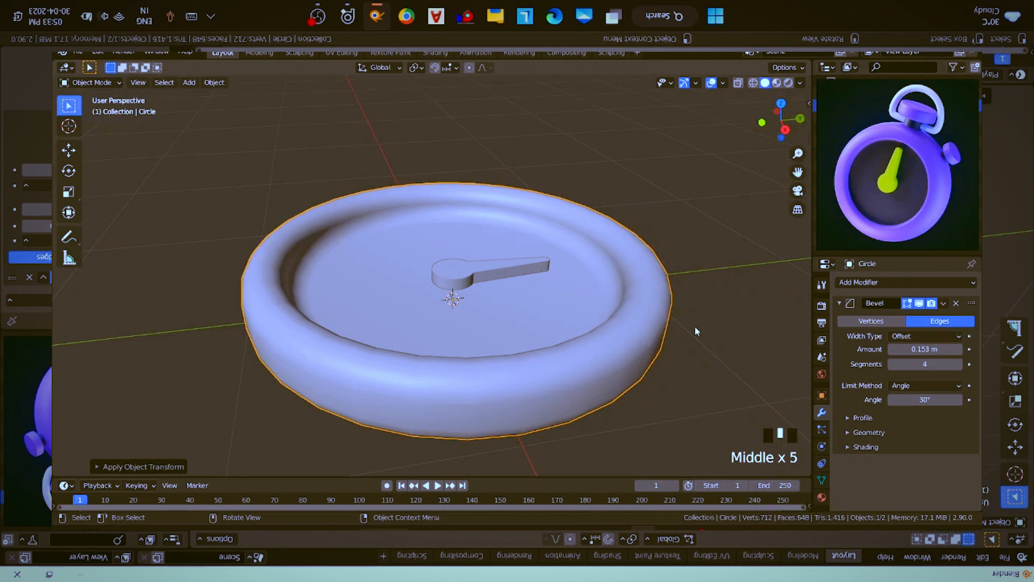
{"action": "left_click", "coordinate": [924, 350]}
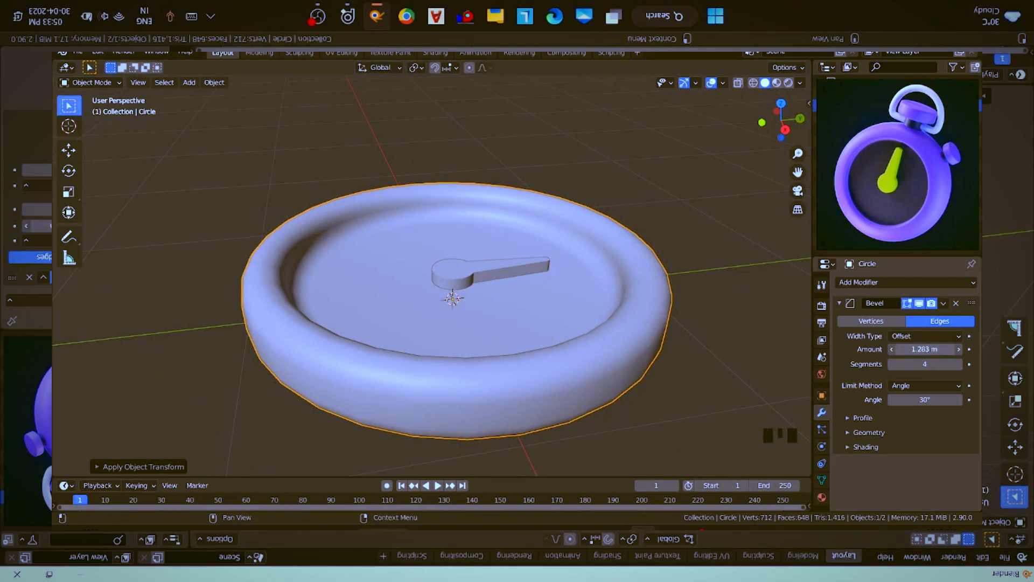
{"action": "left_click_drag", "start_coordinate": [924, 350], "coordinate": [892, 350]}
{"action": "left_click_drag", "start_coordinate": [961, 355], "coordinate": [894, 354]}
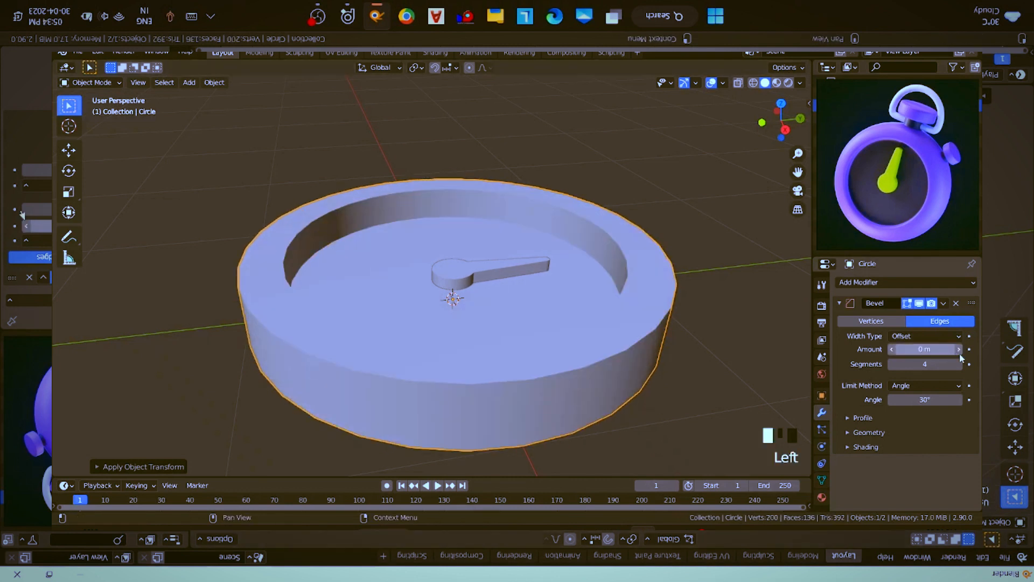
{"action": "left_click_drag", "start_coordinate": [960, 354], "coordinate": [985, 355], "text": "shift"}
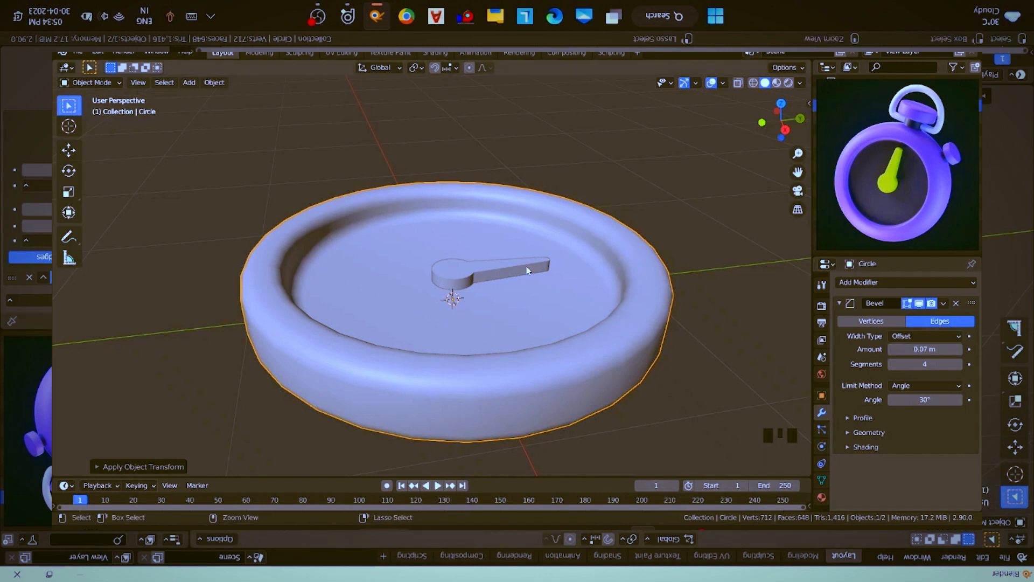
- Add a Subdivision Surface modifier with 2 levels to the round case
{"action": "key", "text": "ctrl+2"}
{"action": "scroll", "coordinate": [940, 400], "scroll_direction": "down", "scroll_amount": 2}
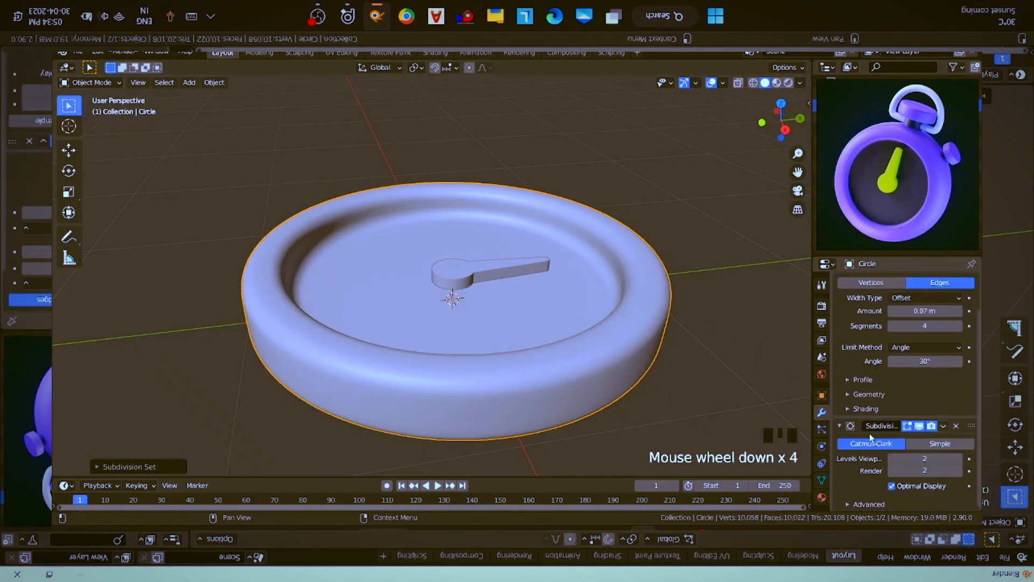
- Hide the case's Subdivision Surface in the viewport and add a Bevel modifier to the stopwatch hand
{"action": "middle_click_drag", "start_coordinate": [513, 311], "coordinate": [493, 271]}
{"action": "left_click", "coordinate": [920, 426]}
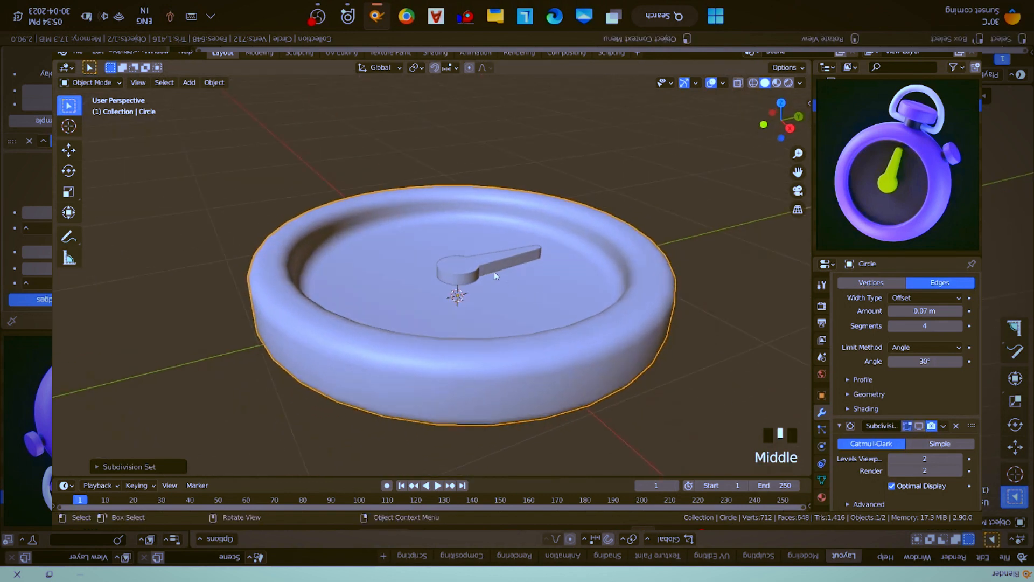
{"action": "left_click", "coordinate": [492, 252]}
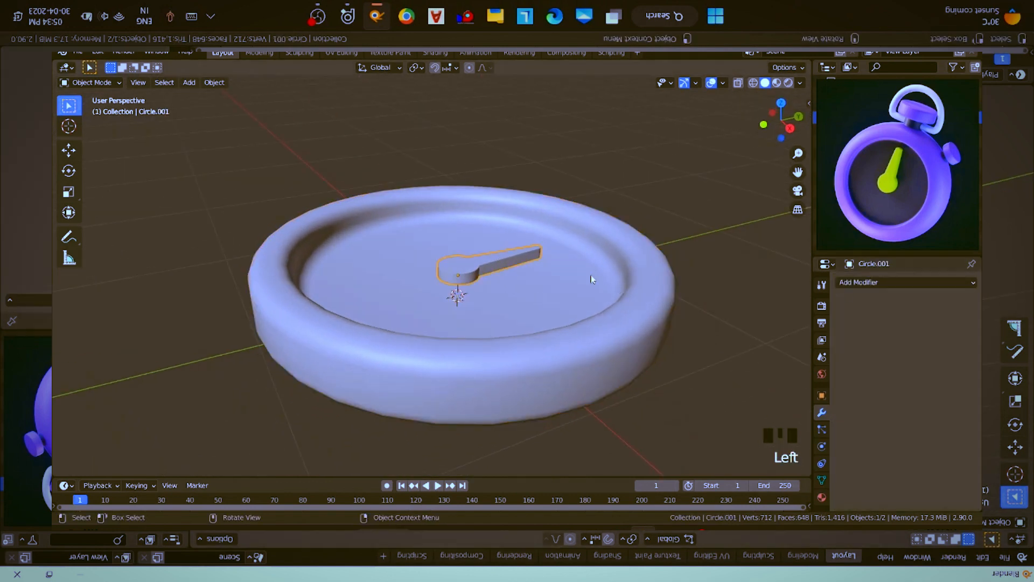
{"action": "left_click", "coordinate": [878, 282]}
{"action": "left_click", "coordinate": [748, 324]}
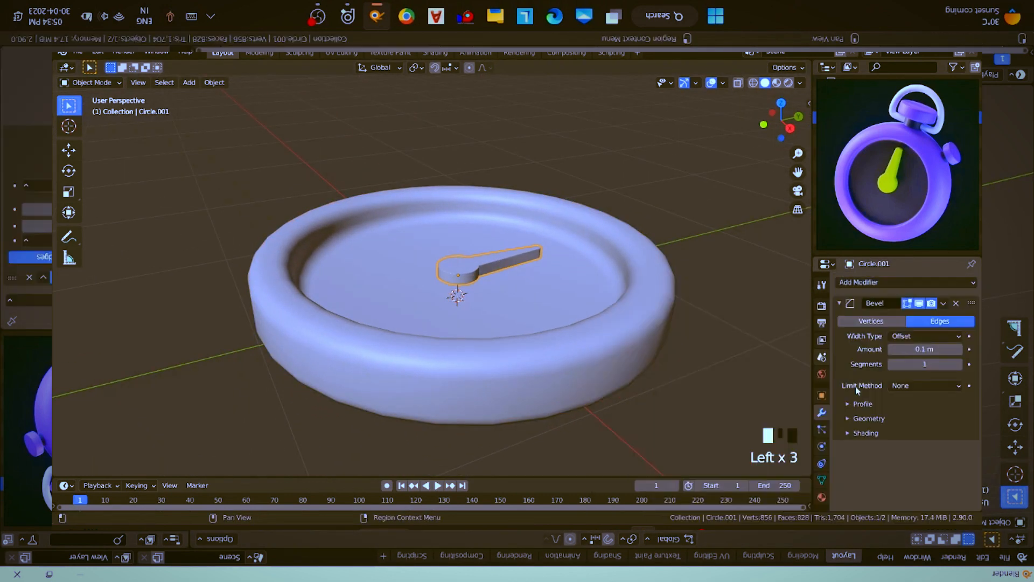
- Set the hand's bevel limit method to Angle and its segments to 2
{"action": "left_click", "coordinate": [909, 386]}
{"action": "left_click", "coordinate": [908, 412]}
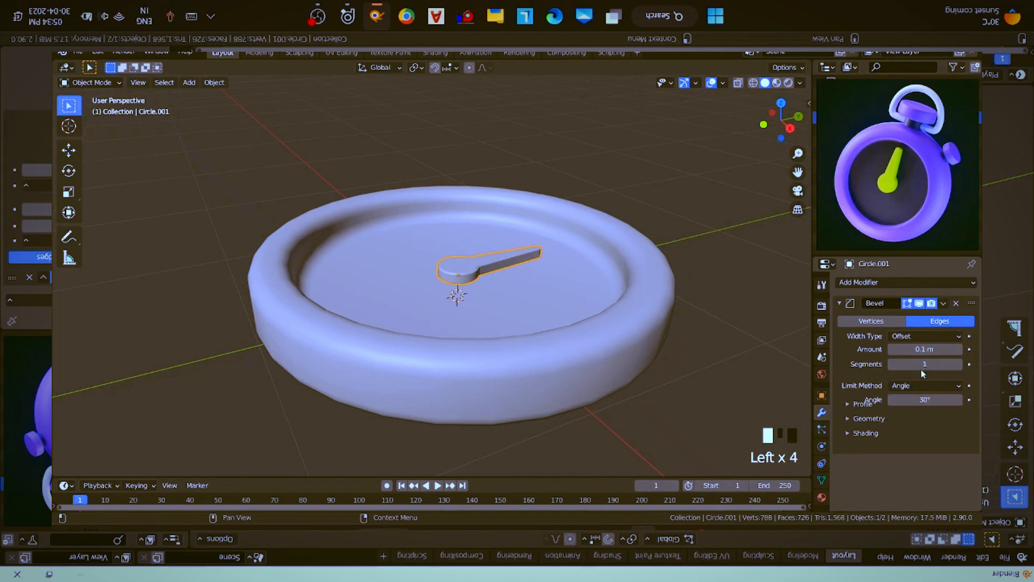
{"action": "left_click", "coordinate": [958, 364]}
- Apply the object transforms to the stopwatch hand
{"action": "scroll", "coordinate": [500, 268], "scroll_direction": "up", "scroll_amount": 5}
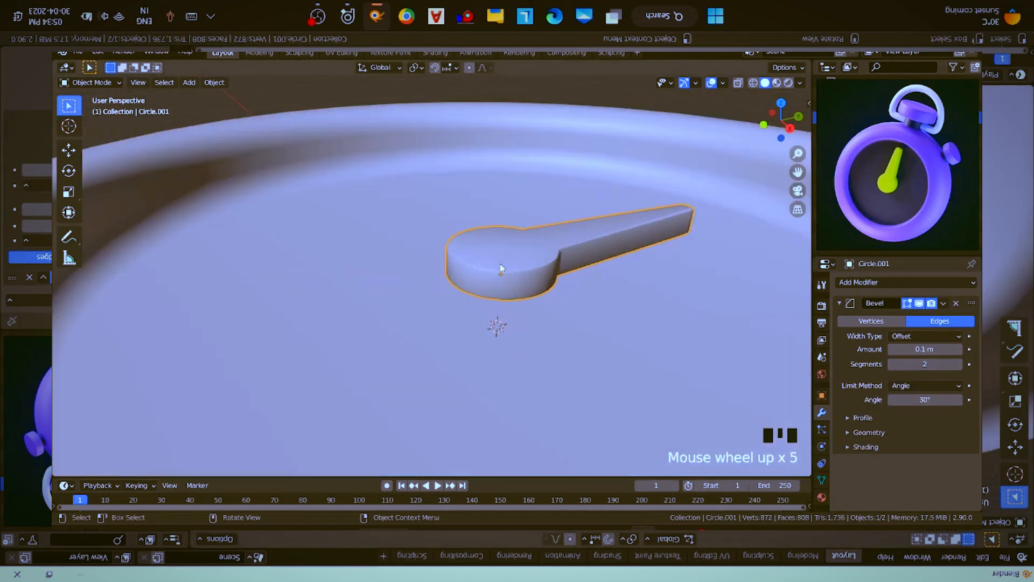
{"action": "middle_click_drag", "start_coordinate": [500, 264], "coordinate": [477, 266], "text": "shift"}
{"action": "key", "text": "ctrl+a"}
{"action": "left_click", "coordinate": [477, 267]}
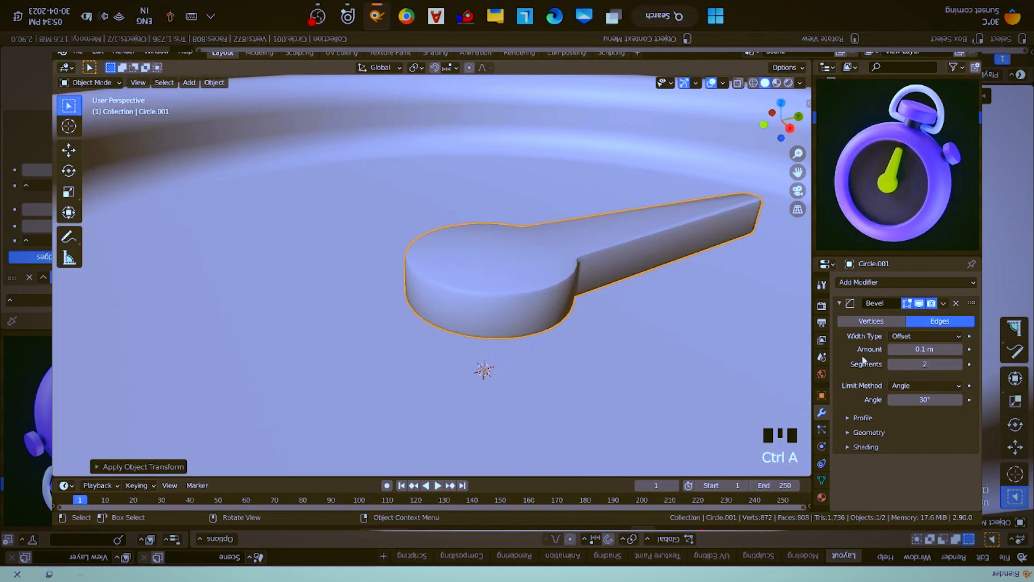
- Raise the hand's bevel to 3 segments, keep the amount at 0.1 m, and check its rounded edges
{"action": "left_click_drag", "start_coordinate": [934, 350], "coordinate": [932, 349]}
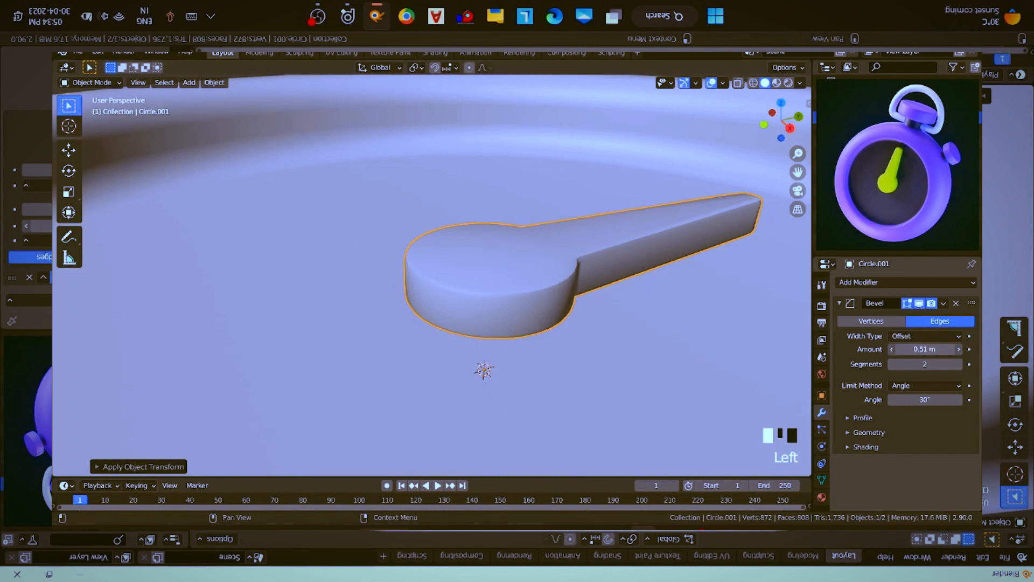
{"action": "right_click", "coordinate": [917, 353]}
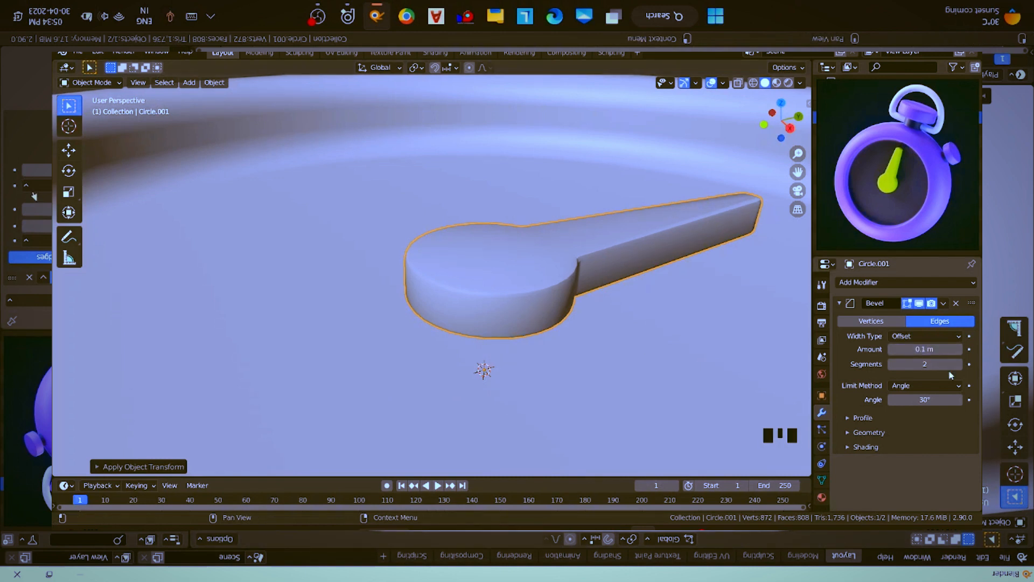
{"action": "left_click", "coordinate": [963, 365]}
{"action": "middle_click_drag", "start_coordinate": [681, 260], "coordinate": [599, 287], "text": "shift"}
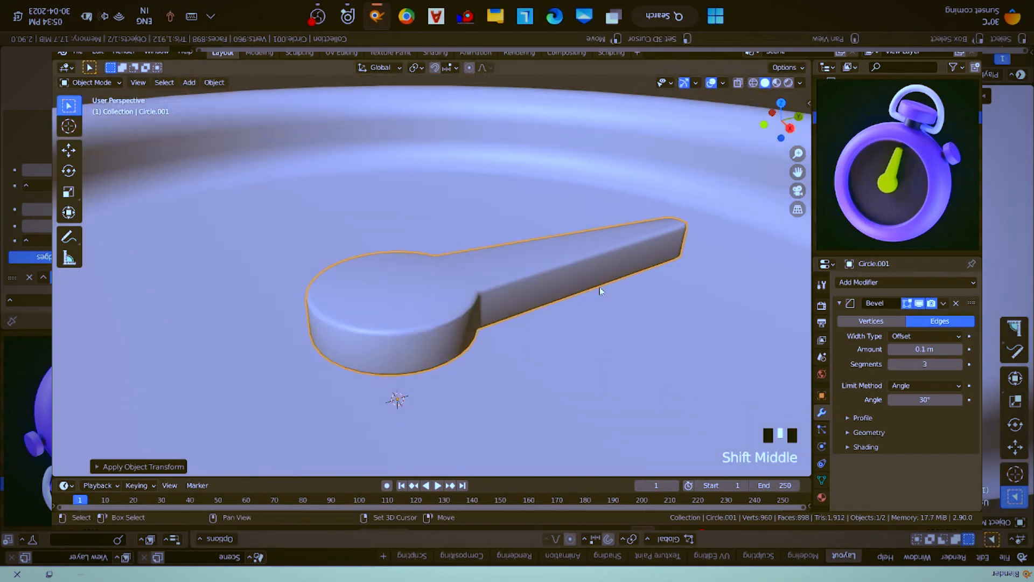
{"action": "scroll", "coordinate": [447, 288], "scroll_direction": "up", "scroll_amount": 2}
{"action": "middle_click_drag", "start_coordinate": [448, 286], "coordinate": [380, 354]}
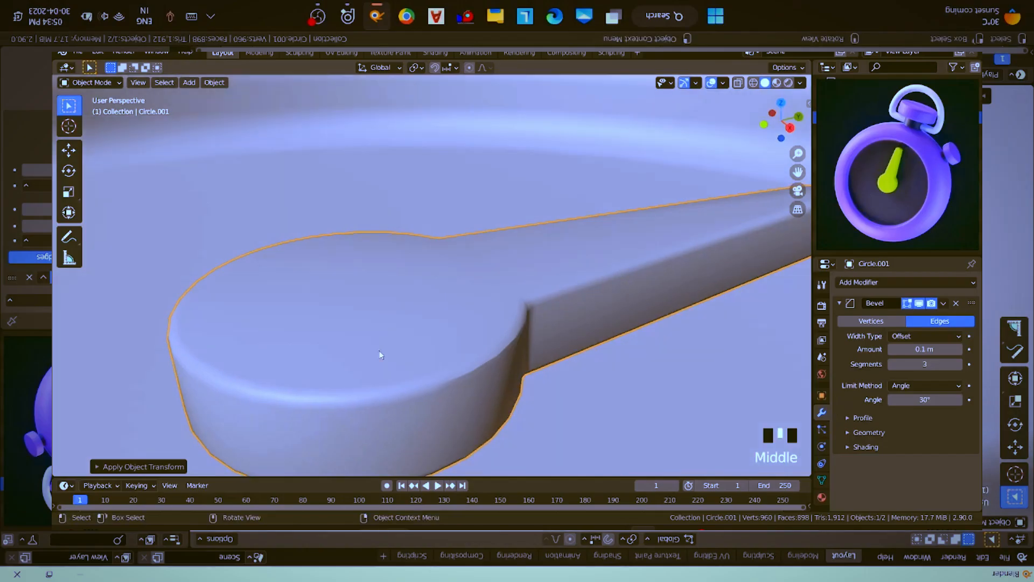
{"action": "scroll", "coordinate": [452, 378], "scroll_direction": "down", "scroll_amount": 8}
{"action": "middle_click_drag", "start_coordinate": [485, 268], "coordinate": [486, 290]}
{"action": "scroll", "coordinate": [480, 300], "scroll_direction": "down", "scroll_amount": 2}
- Deselect everything and add a new mesh circle for the button at the side of the case
{"action": "key", "text": "alt+a"}
{"action": "middle_click_drag", "start_coordinate": [609, 257], "coordinate": [458, 291], "text": "shift"}
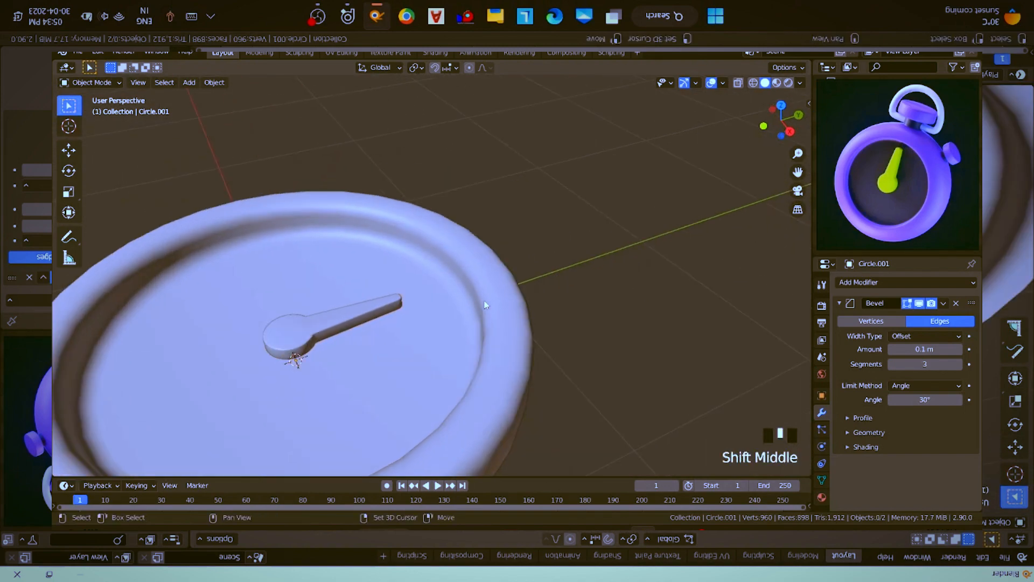
{"action": "scroll", "coordinate": [452, 240], "scroll_direction": "down", "scroll_amount": 2}
{"action": "key", "text": "shift+a"}
{"action": "mouse_move", "coordinate": [452, 240]}
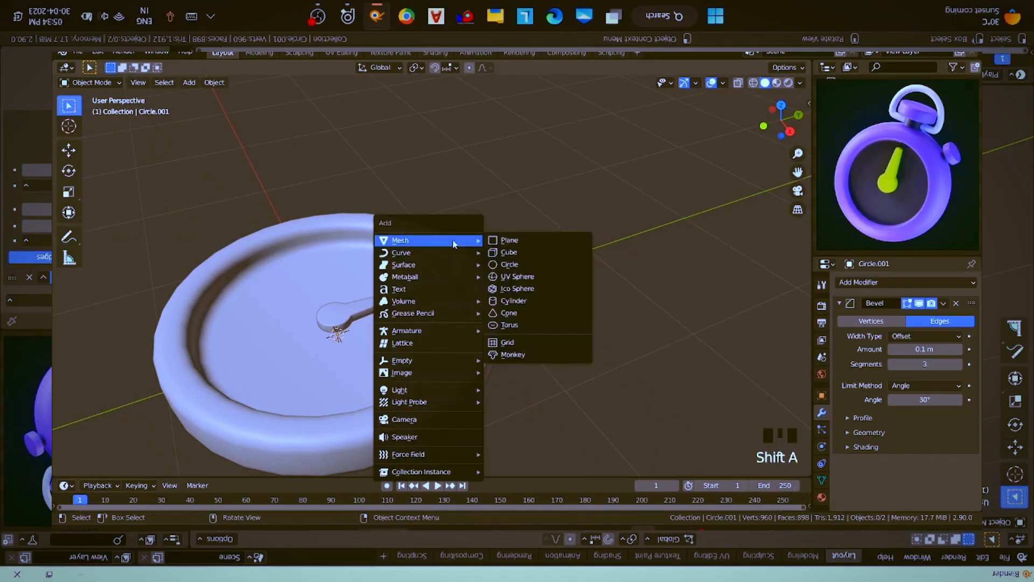
{"action": "left_click", "coordinate": [526, 266]}
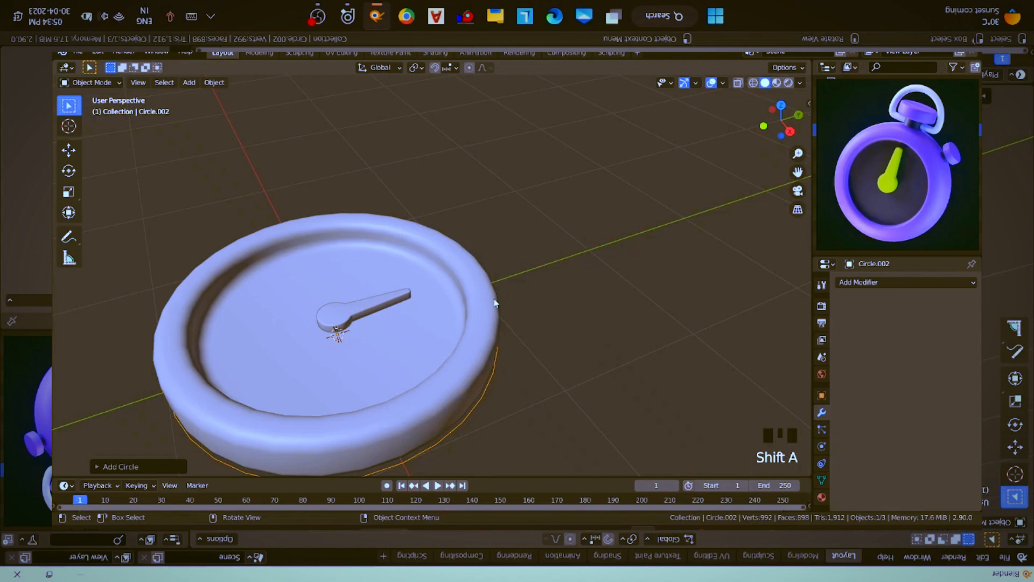
- Rotate the new circle 90° about the X axis and scale it down to a fraction of the case's size
{"action": "key", "text": "r"}
{"action": "key", "text": "x"}
{"action": "key", "text": "9"}
{"action": "key", "text": "0"}
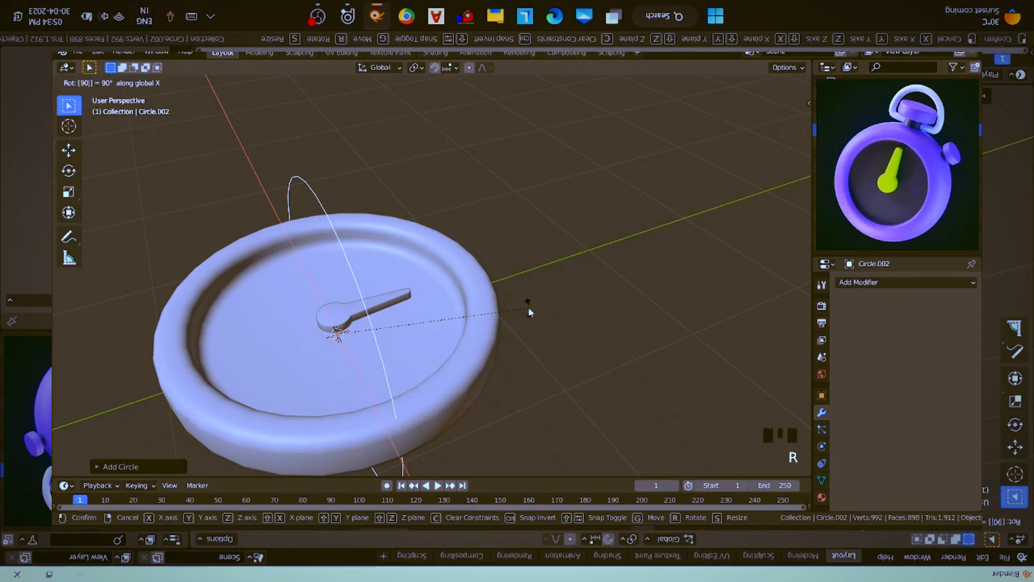
{"action": "key", "text": "Return"}
{"action": "key", "text": "s"}
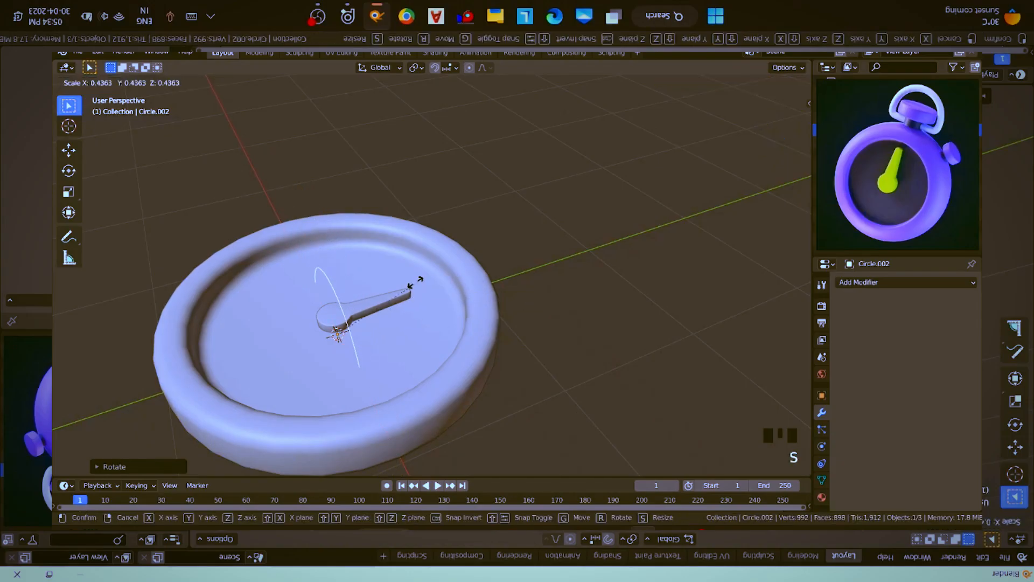
{"action": "left_click", "coordinate": [361, 303]}
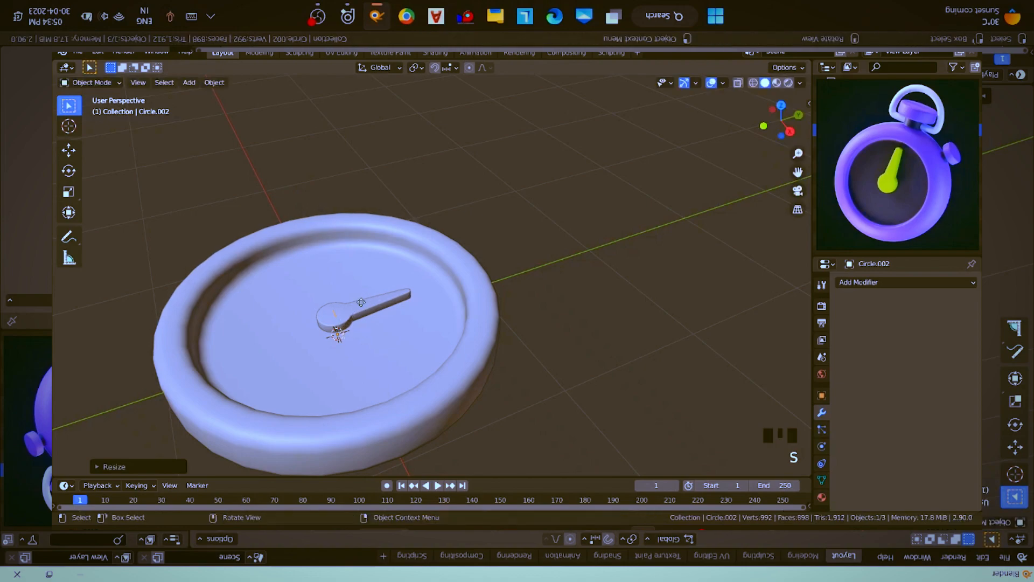
- Move the small upright circle to the outer edge of the case and adjust its position along the Y axis
{"action": "key", "text": "g"}
{"action": "left_click", "coordinate": [498, 253]}
{"action": "key", "text": "KP_Decimal"}
{"action": "middle_click_drag", "start_coordinate": [498, 253], "coordinate": [404, 253]}
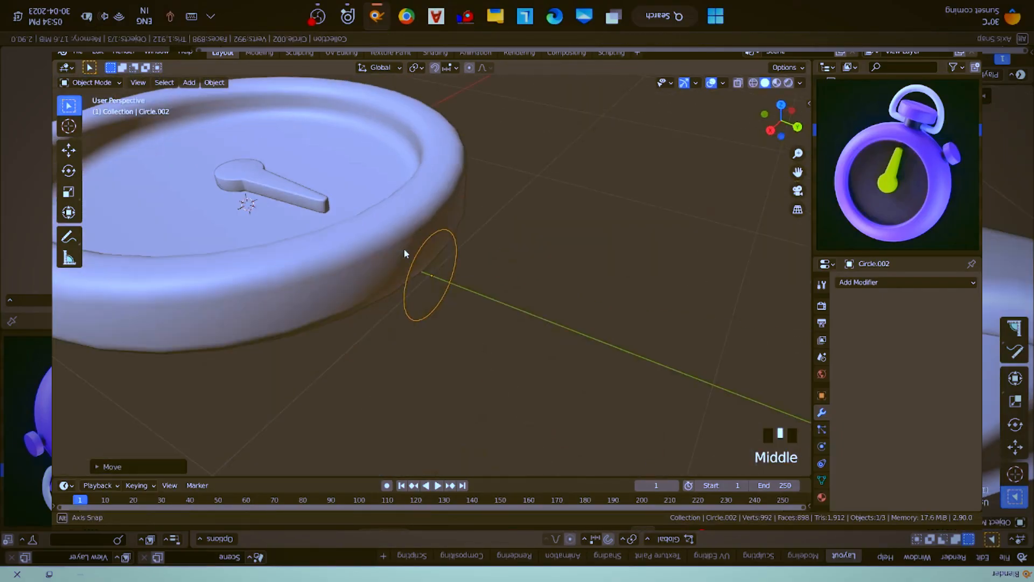
{"action": "key", "text": "g"}
{"action": "key", "text": "y"}
{"action": "left_click", "coordinate": [463, 263]}
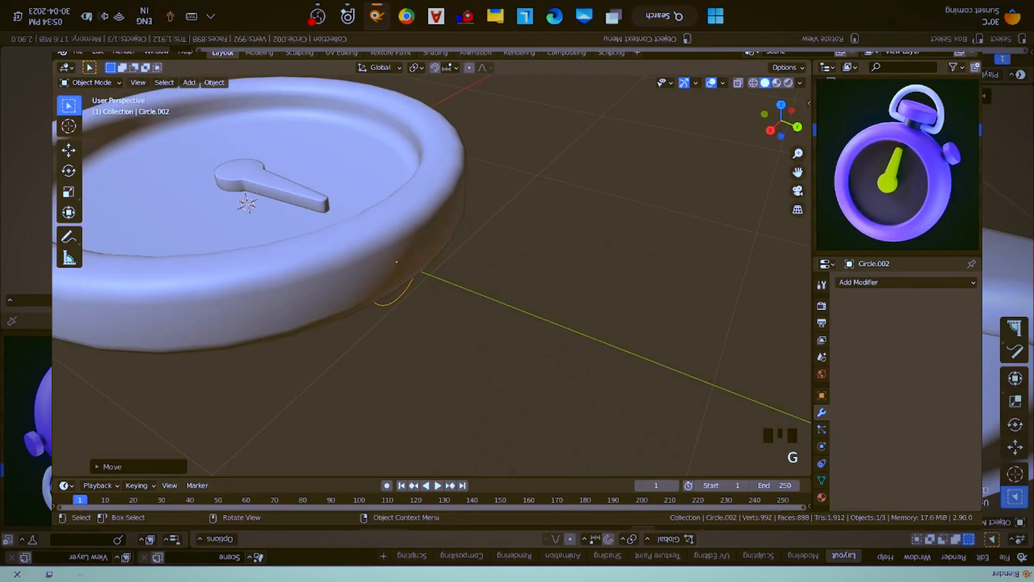
- Scale the circle down further and shift it along Y to the case's outer wall
{"action": "key", "text": "s"}
{"action": "left_click", "coordinate": [441, 257]}
{"action": "key", "text": "g"}
{"action": "key", "text": "y"}
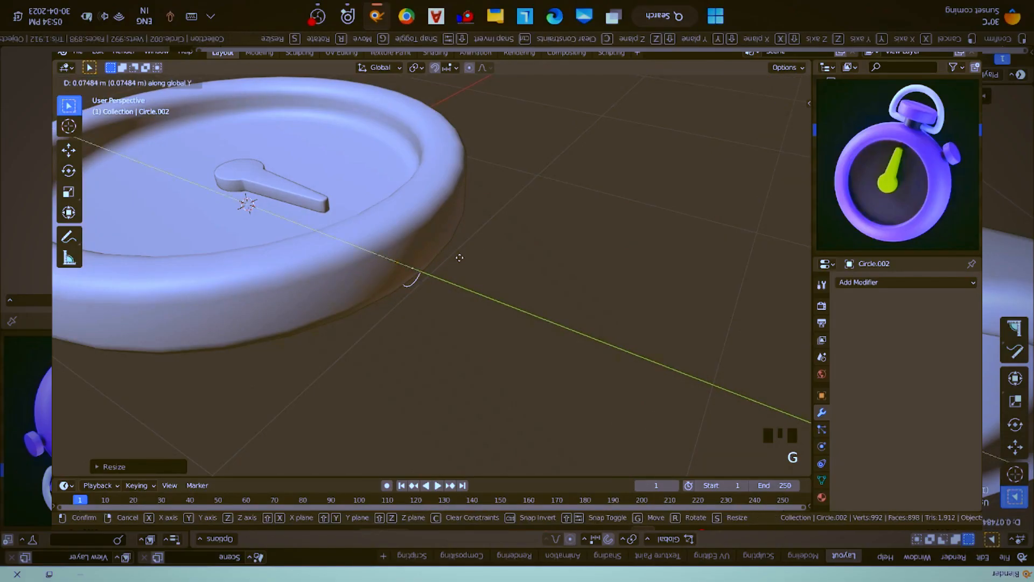
{"action": "left_click", "coordinate": [468, 263]}
{"action": "middle_click_drag", "start_coordinate": [467, 263], "coordinate": [433, 262]}
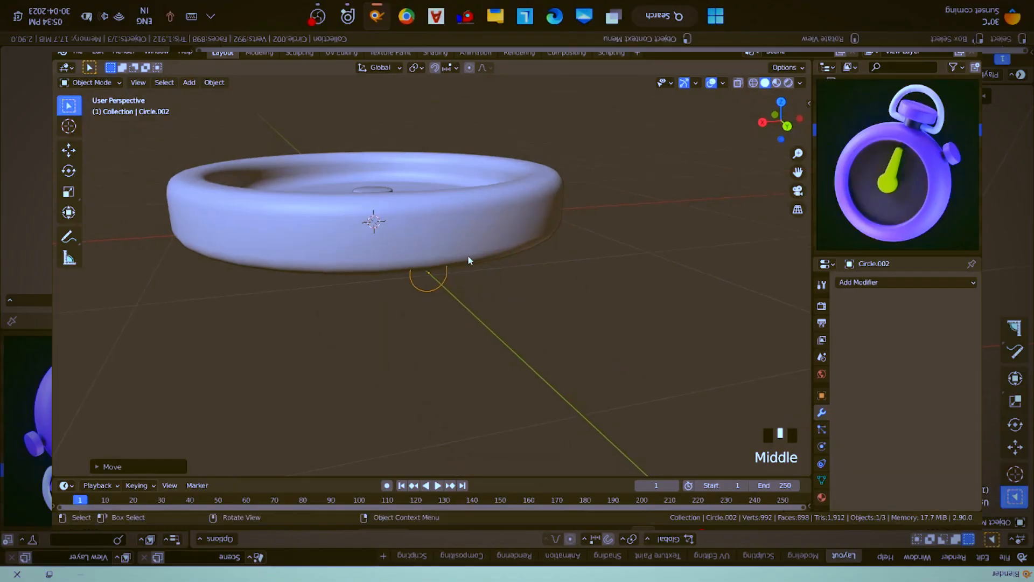
{"action": "key", "text": "g"}
{"action": "key", "text": "z"}
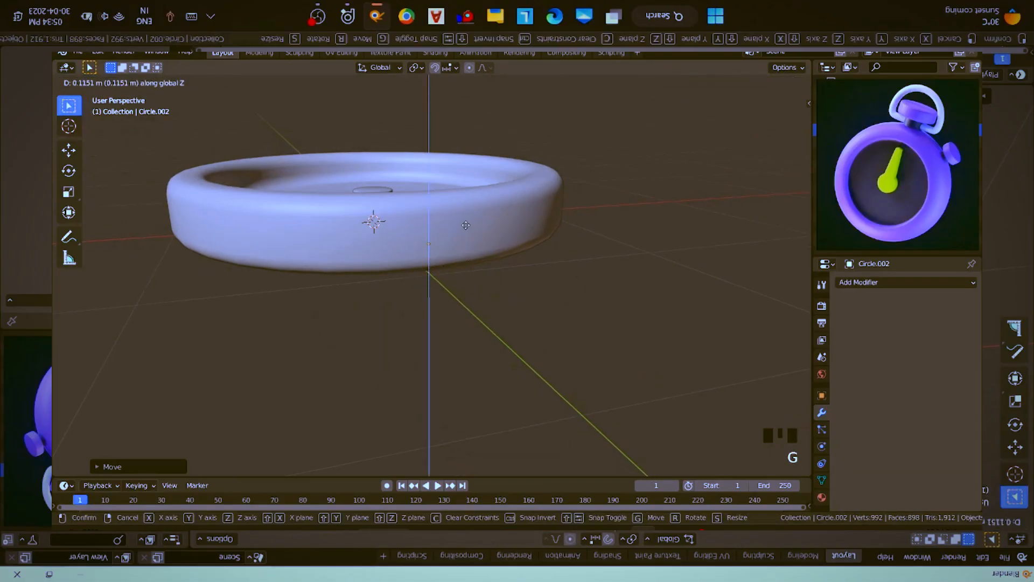
{"action": "right_click", "coordinate": [465, 225]}
- Turn on X-ray display and raise the circle 0.15 m along the Z axis to the middle of the case's side wall
{"action": "key", "text": "alt+z"}
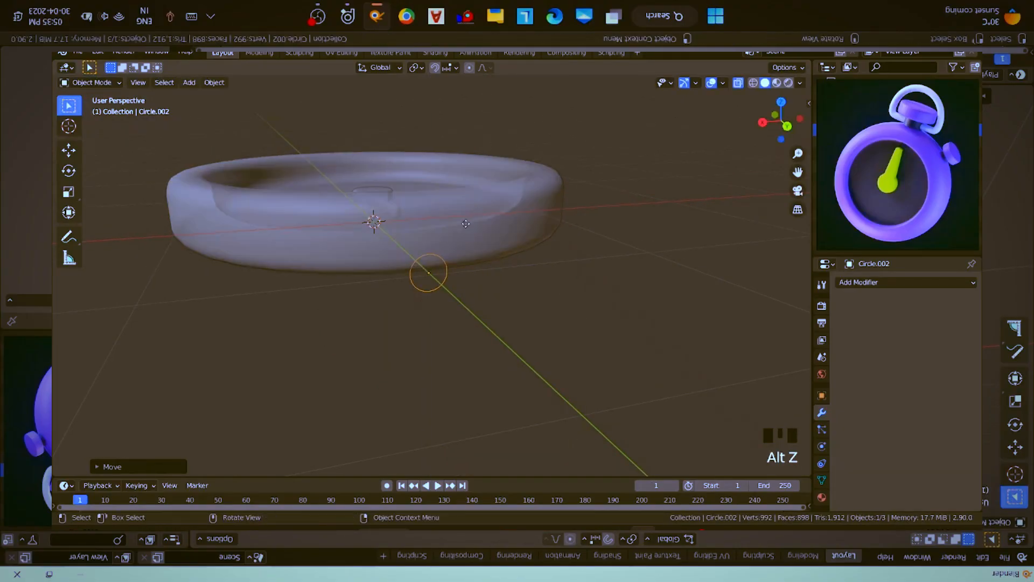
{"action": "key", "text": "g"}
{"action": "key", "text": "z"}
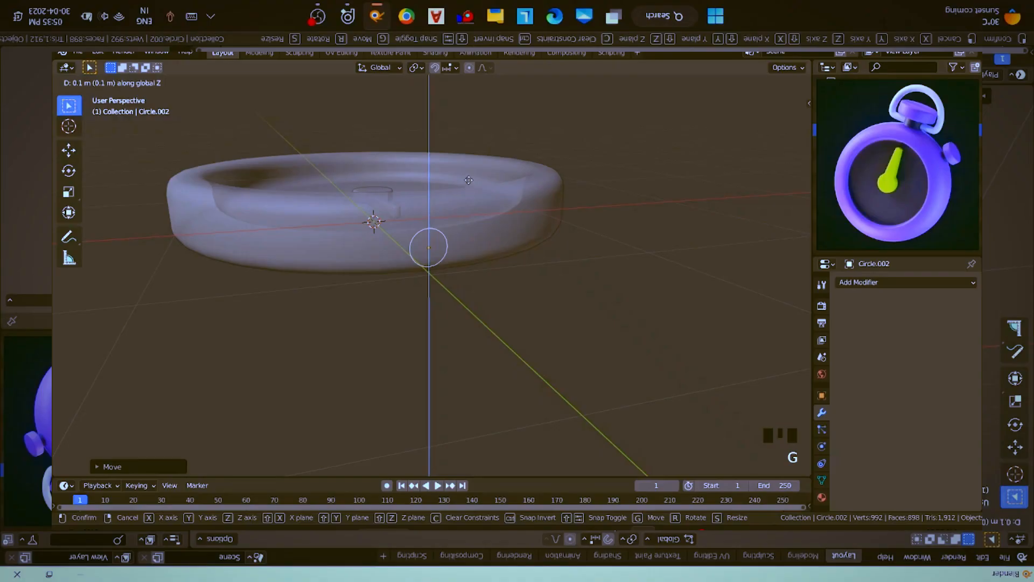
{"action": "type", "text": ".06"}
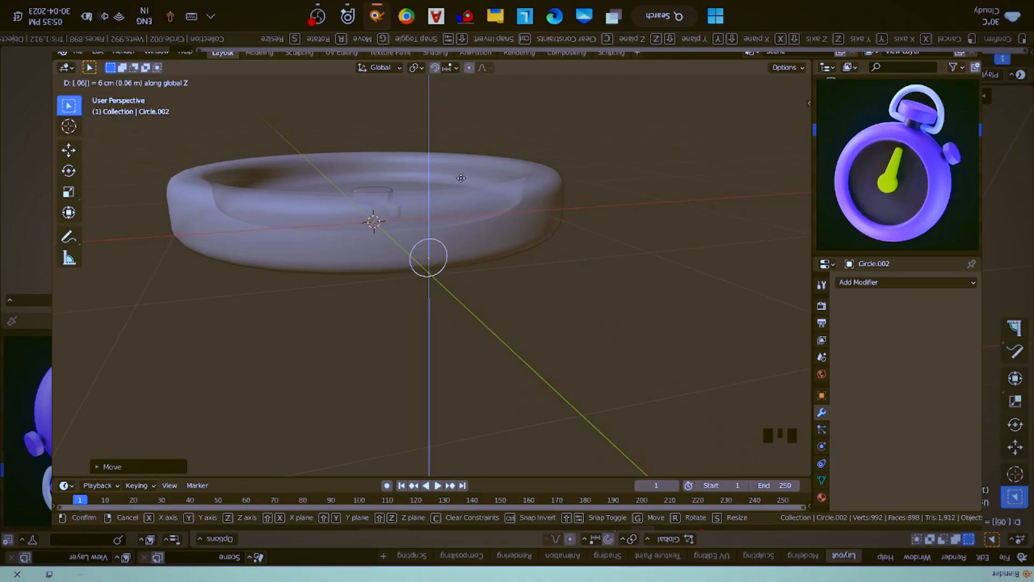
{"action": "key", "text": "BackSpace"}
{"action": "key", "text": "BackSpace"}
{"action": "key", "text": "BackSpace"}
{"action": "type", "text": "1"}
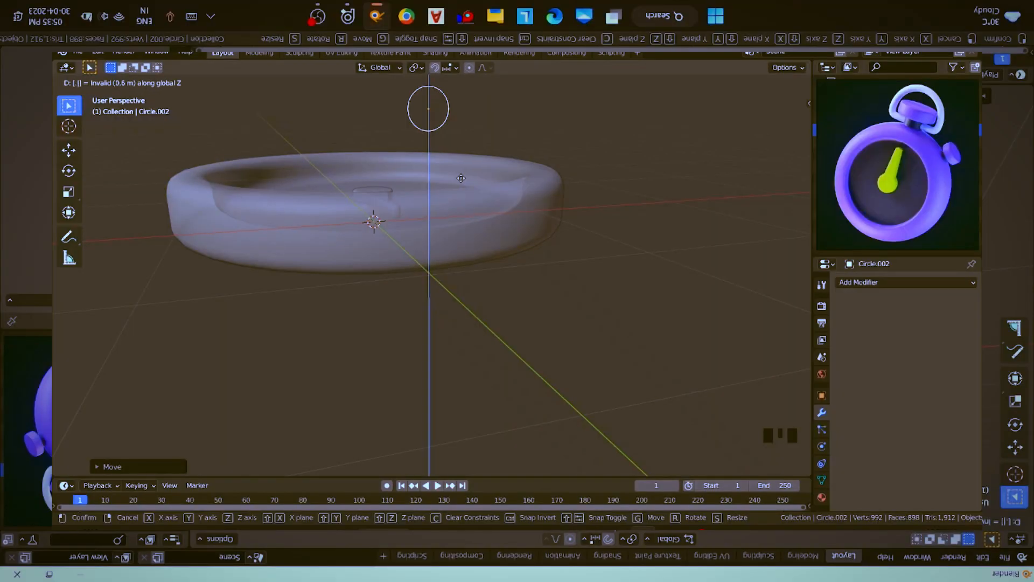
{"action": "type", "text": "5"}
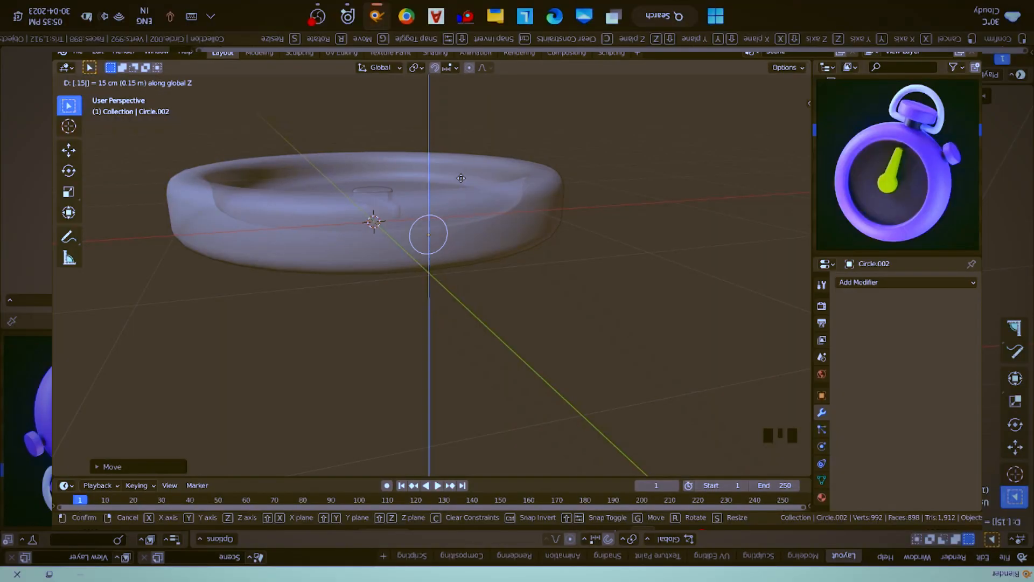
{"action": "key", "text": "Return"}
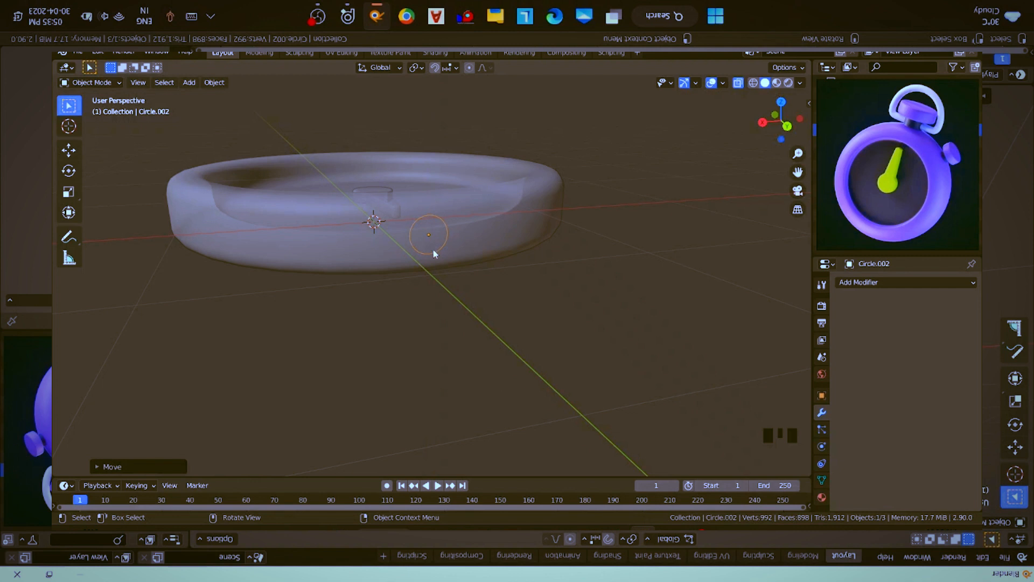
- Turn off X-ray display, fill the circle with a face, and extrude it about 0.11 m outward from the case as a button stem
{"action": "middle_click_drag", "start_coordinate": [433, 250], "coordinate": [492, 281]}
{"action": "key", "text": "alt+z"}
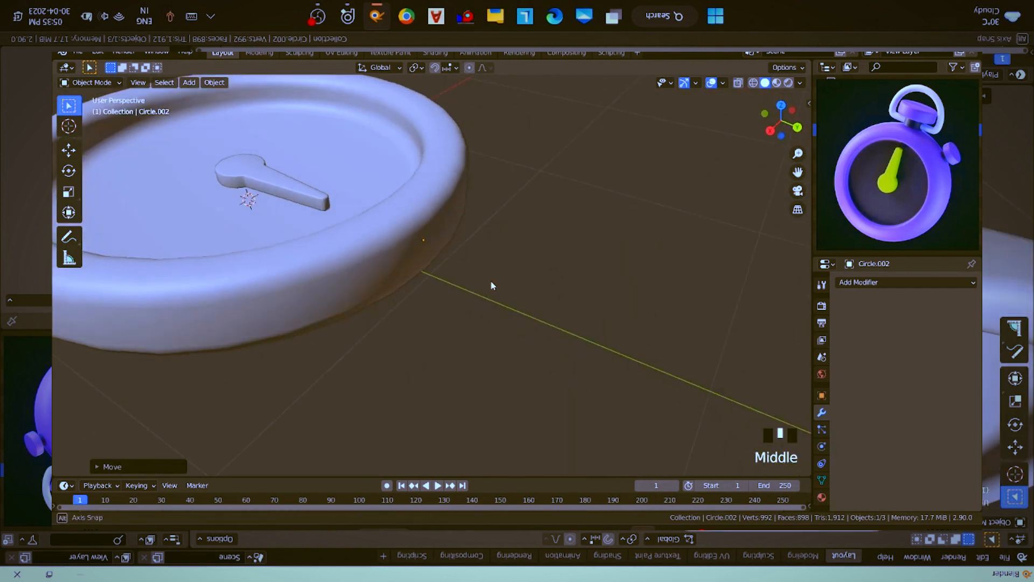
{"action": "key", "text": "Tab"}
{"action": "key", "text": "f"}
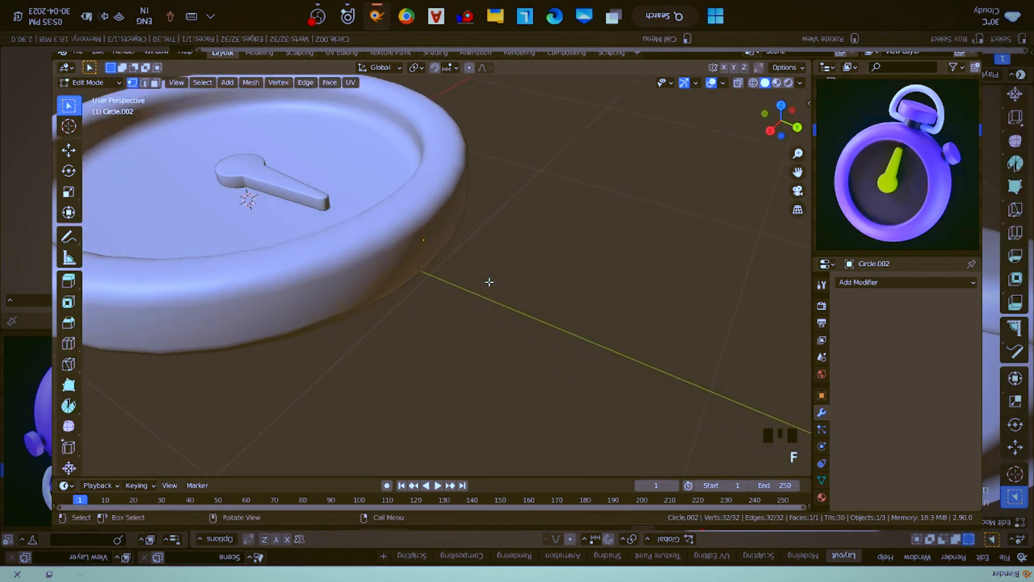
{"action": "key", "text": "e"}
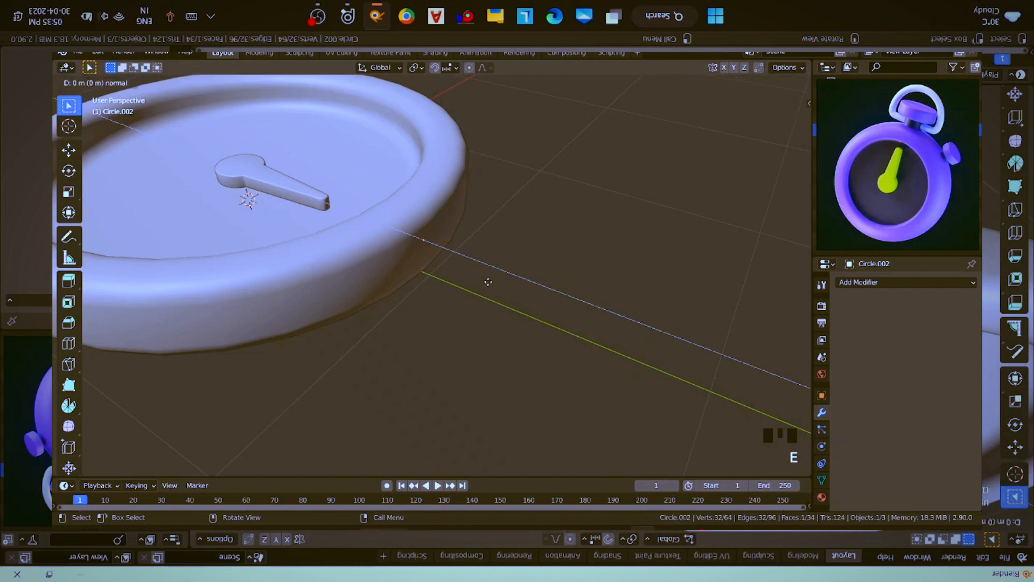
{"action": "key", "text": "y"}
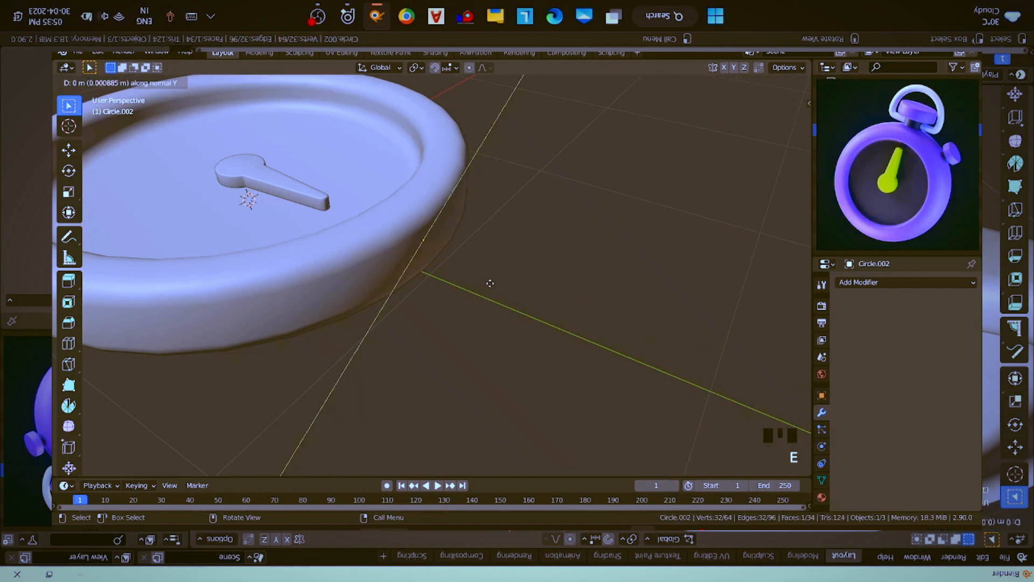
{"action": "key", "text": "z"}
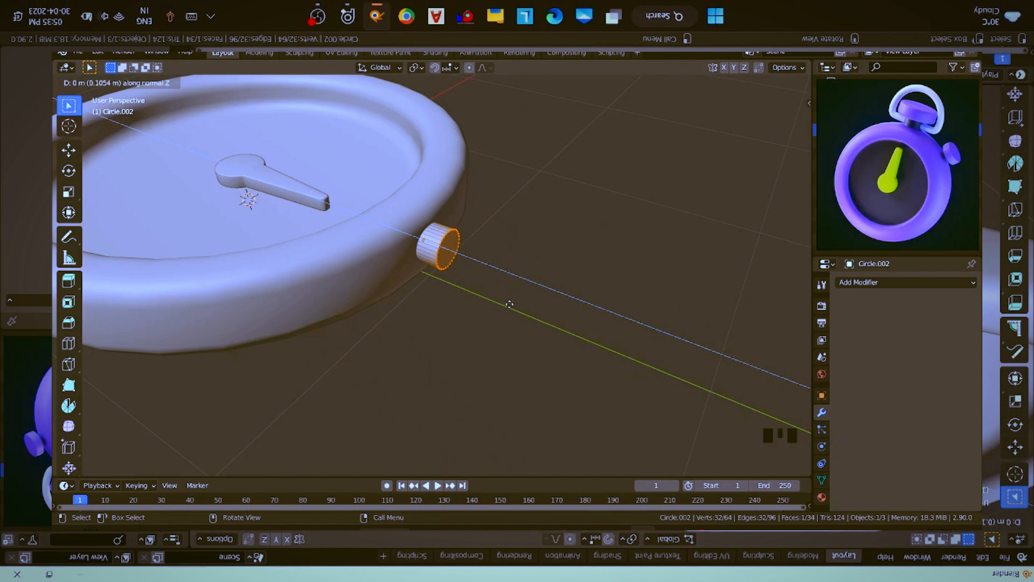
{"action": "left_click", "coordinate": [510, 308]}
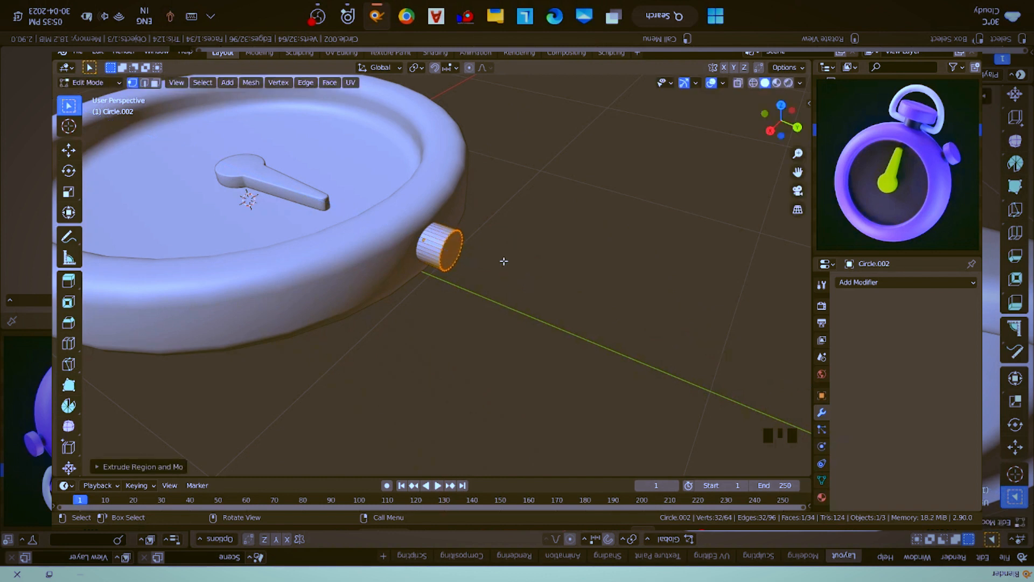
- Extrude the button stem's end face in place and scale the new face by 1.8 in X and Z, excluding Y
{"action": "scroll", "coordinate": [504, 261], "scroll_direction": "up", "scroll_amount": 1}
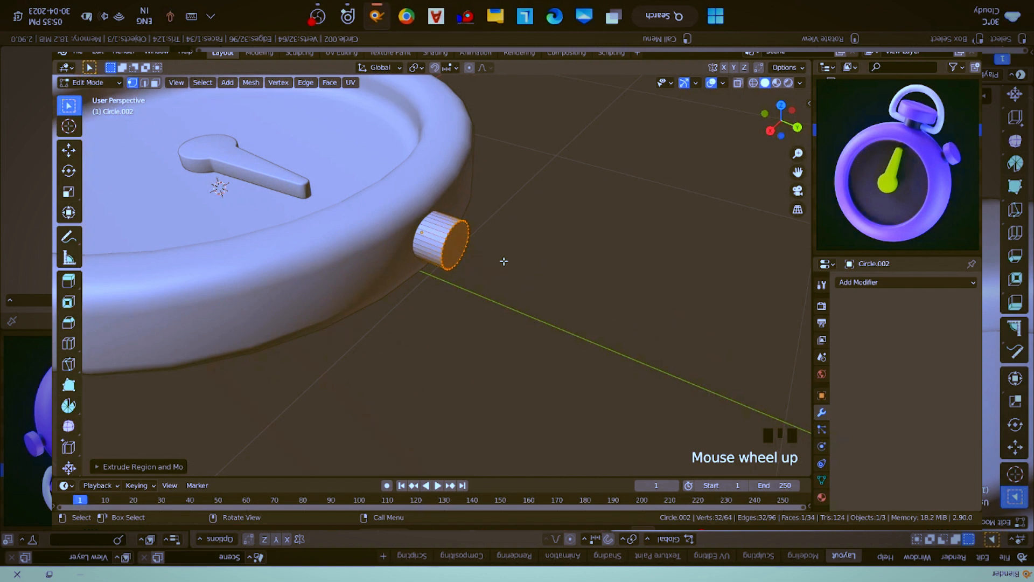
{"action": "key", "text": "e"}
{"action": "right_click", "coordinate": [505, 260]}
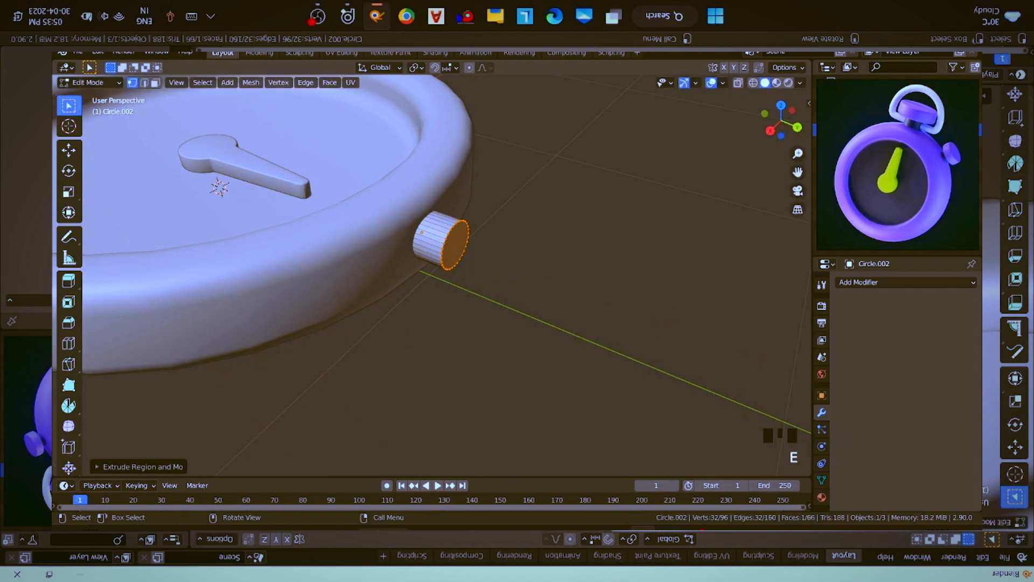
{"action": "key", "text": "s"}
{"action": "key", "text": "shift+y"}
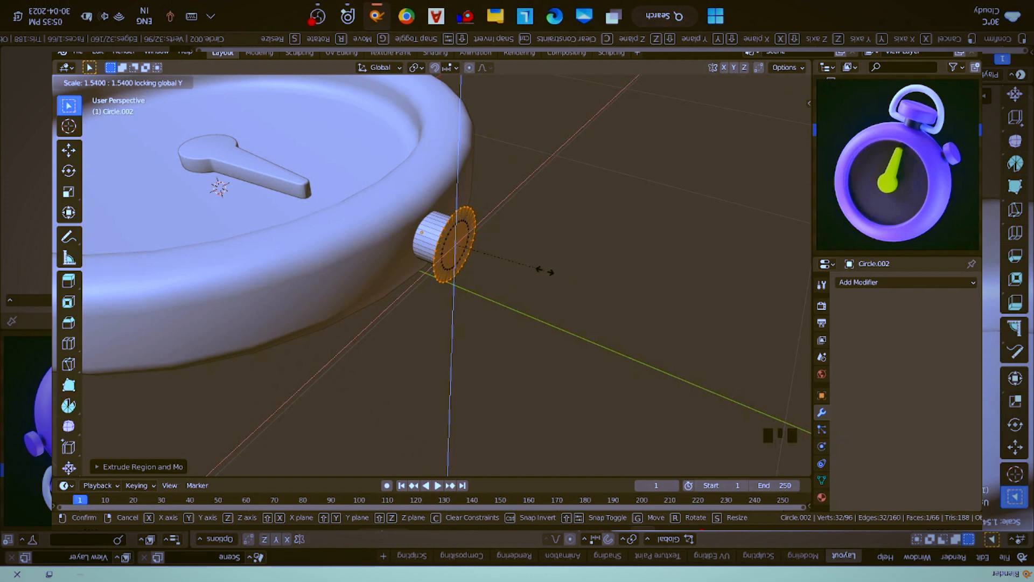
{"action": "type", "text": "1.8"}
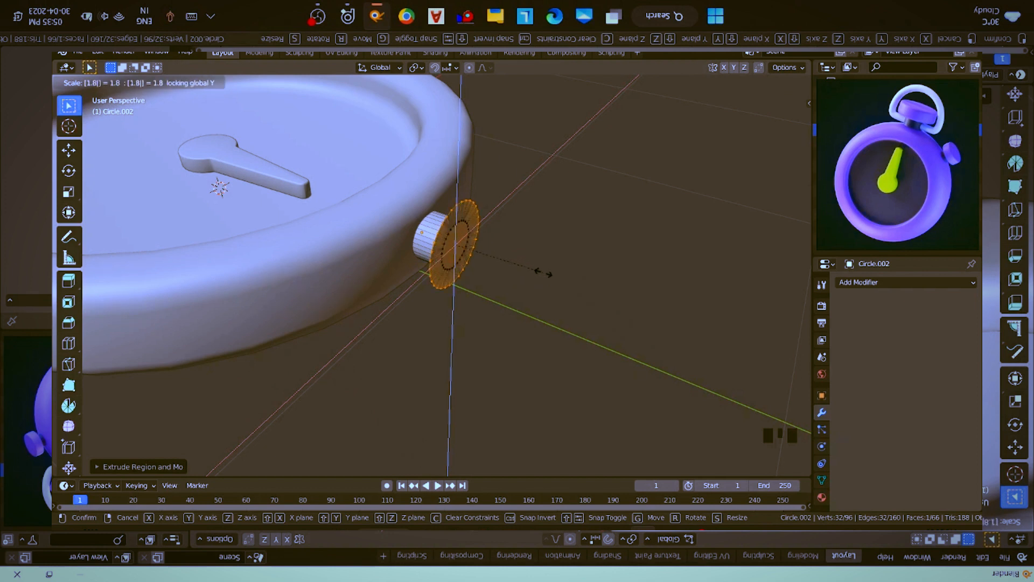
{"action": "type", "text": "6"}
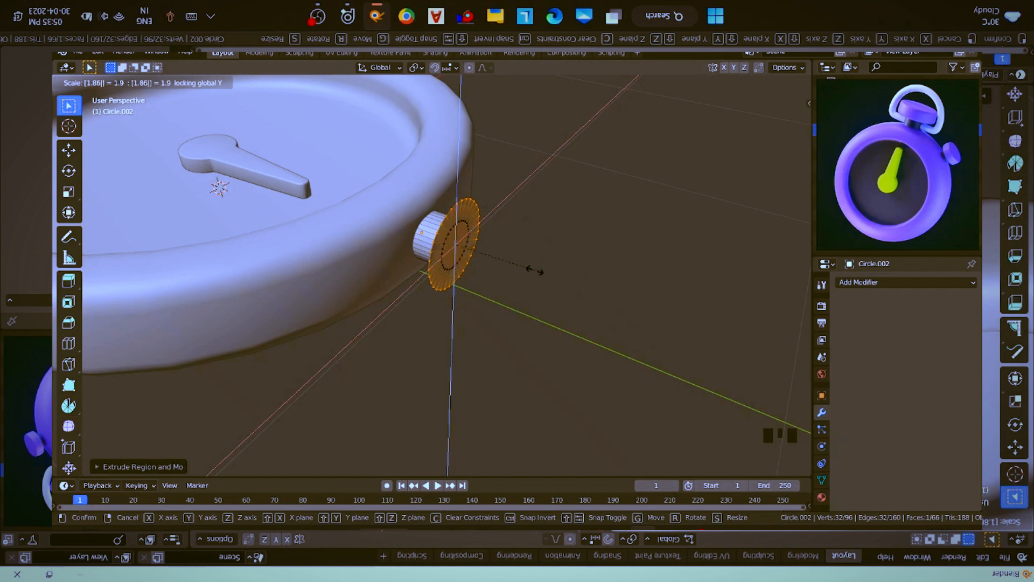
{"action": "key", "text": "BackSpace"}
{"action": "left_click", "coordinate": [535, 271]}
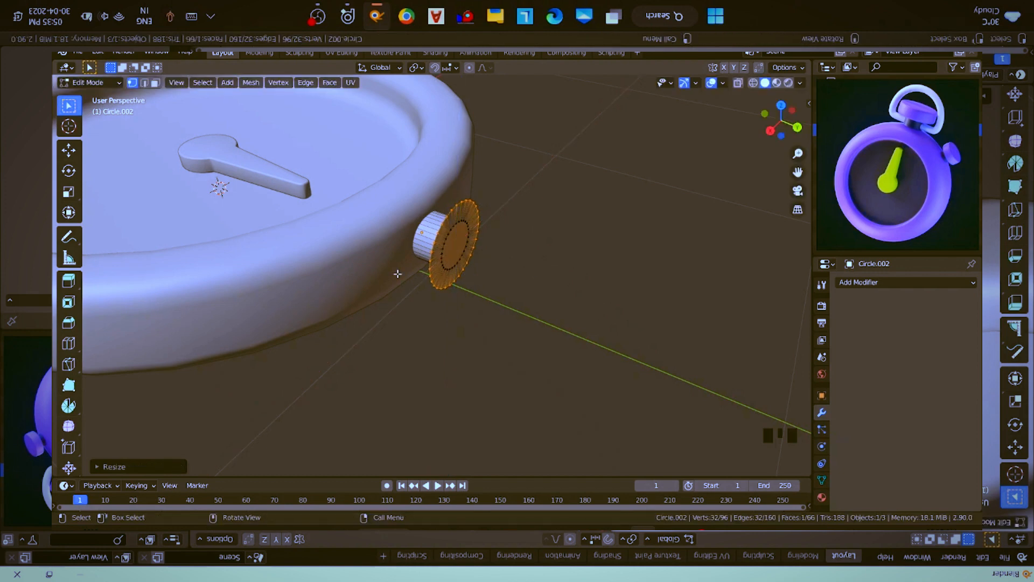
- Enlarge the stem's flared end face by a further factor of about 1.1 in X and Z, excluding Y
{"action": "middle_click_drag", "start_coordinate": [397, 274], "coordinate": [531, 280]}
{"action": "key", "text": "s"}
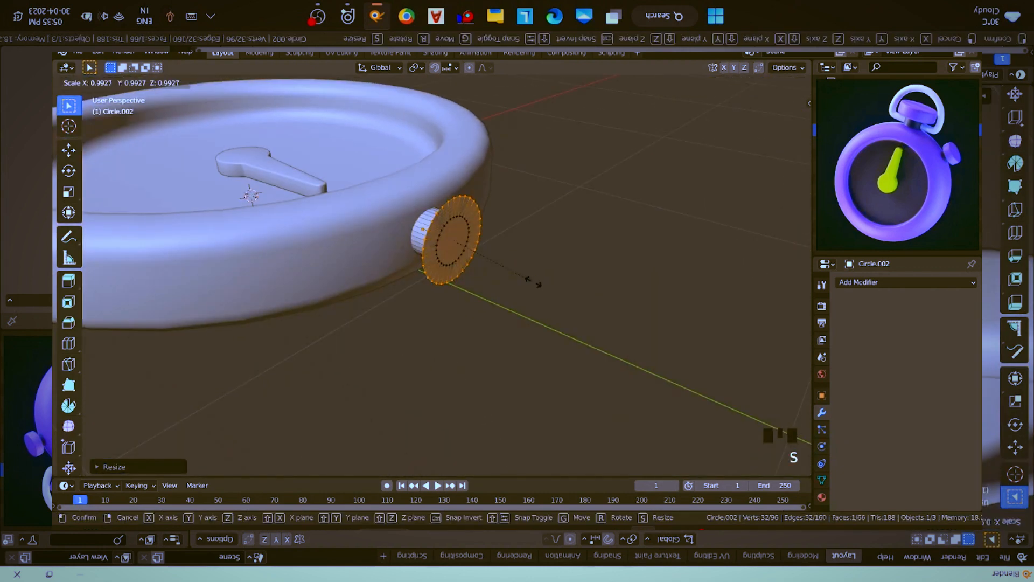
{"action": "key", "text": "shift+y"}
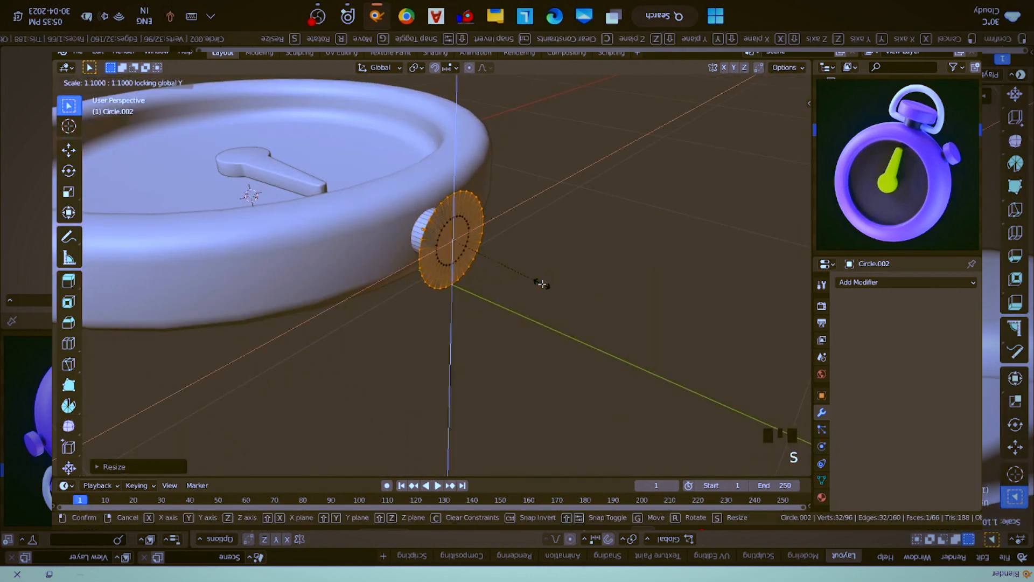
{"action": "left_click", "coordinate": [542, 284]}
- Extrude the flared end face about 0.1 m outward to form the button's cap
{"action": "scroll", "coordinate": [542, 268], "scroll_direction": "down", "scroll_amount": 3}
{"action": "middle_click_drag", "start_coordinate": [542, 267], "coordinate": [507, 270]}
{"action": "scroll", "coordinate": [526, 272], "scroll_direction": "up", "scroll_amount": 3}
{"action": "scroll", "coordinate": [523, 275], "scroll_direction": "up", "scroll_amount": 2}
{"action": "key", "text": "e"}
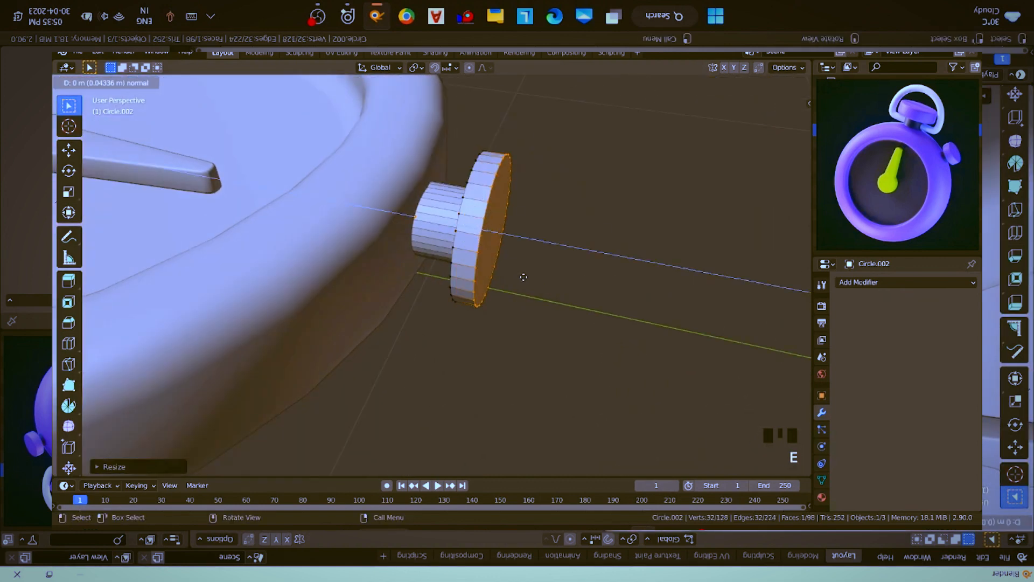
{"action": "right_click", "coordinate": [526, 279]}
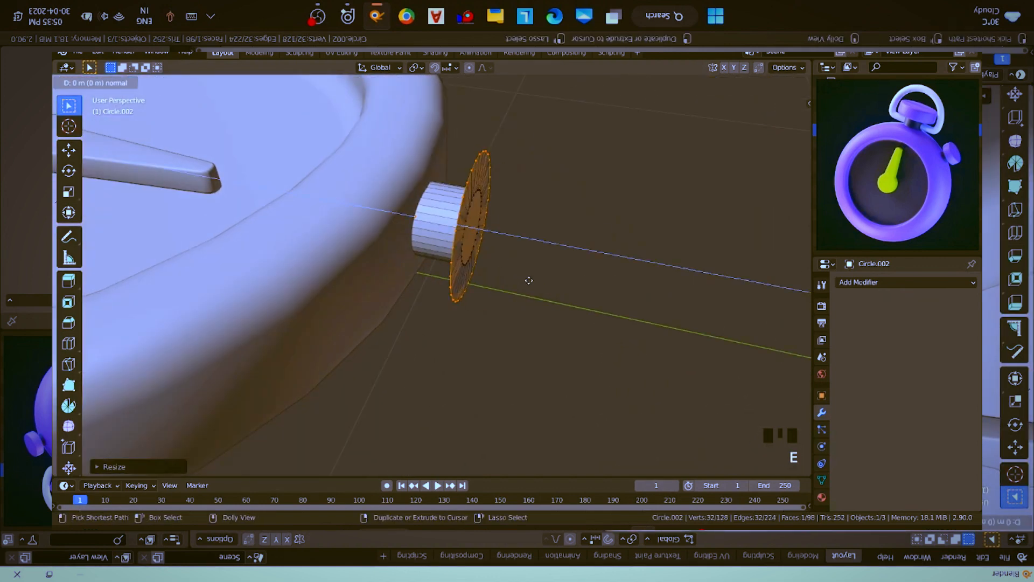
{"action": "left_click", "coordinate": [627, 295]}
- Move the cap's outer face about 0.024 m back toward the case along Y to thin the cap
{"action": "scroll", "coordinate": [559, 272], "scroll_direction": "down", "scroll_amount": 2}
{"action": "middle_click_drag", "start_coordinate": [559, 272], "coordinate": [572, 270]}
{"action": "scroll", "coordinate": [573, 270], "scroll_direction": "up", "scroll_amount": 1}
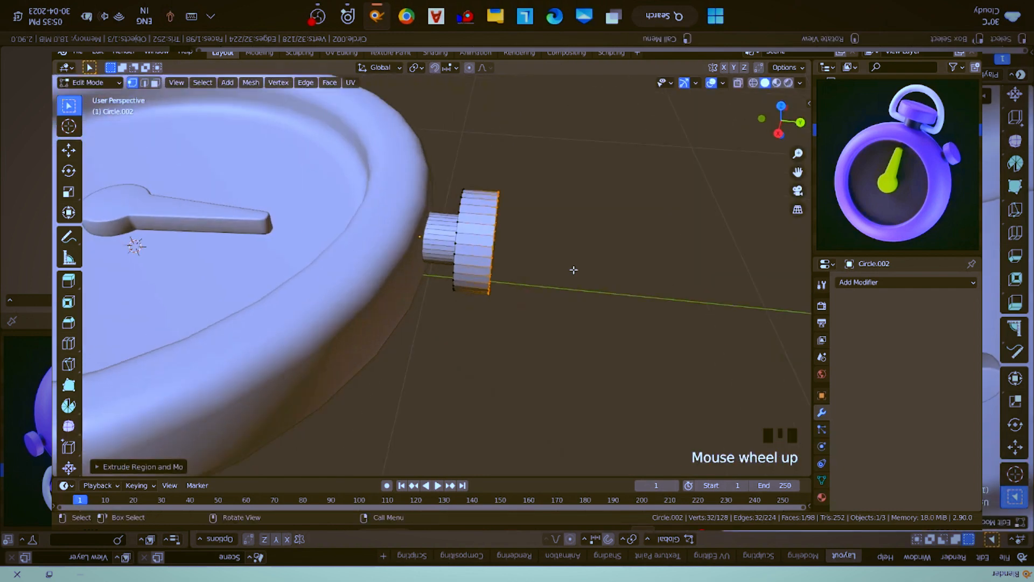
{"action": "scroll", "coordinate": [574, 270], "scroll_direction": "up", "scroll_amount": 1}
{"action": "key", "text": "g"}
{"action": "key", "text": "y"}
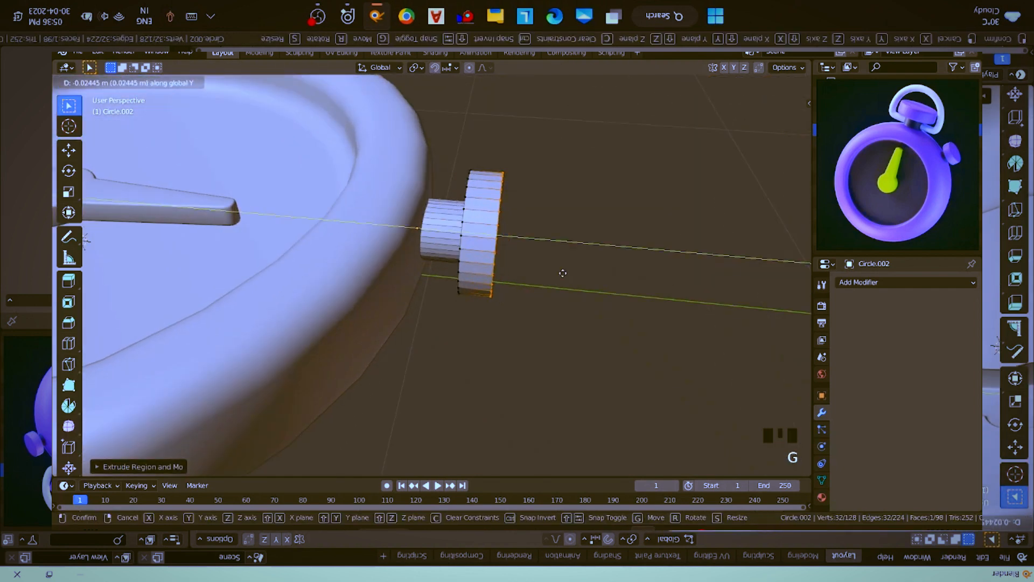
{"action": "key", "text": "ctrl"}
{"action": "left_click", "coordinate": [563, 273]}
- Return to Object Mode, shade the button smooth, and turn on Auto Smooth for its normals
{"action": "mouse_move", "coordinate": [561, 274]}
{"action": "middle_mouse_down"}
{"action": "mouse_move", "coordinate": [590, 269]}
{"action": "mouse_move", "coordinate": [569, 265]}
{"action": "middle_mouse_up"}
{"action": "key", "text": "Tab"}
{"action": "scroll", "coordinate": [456, 208], "scroll_direction": "down", "scroll_amount": 1}
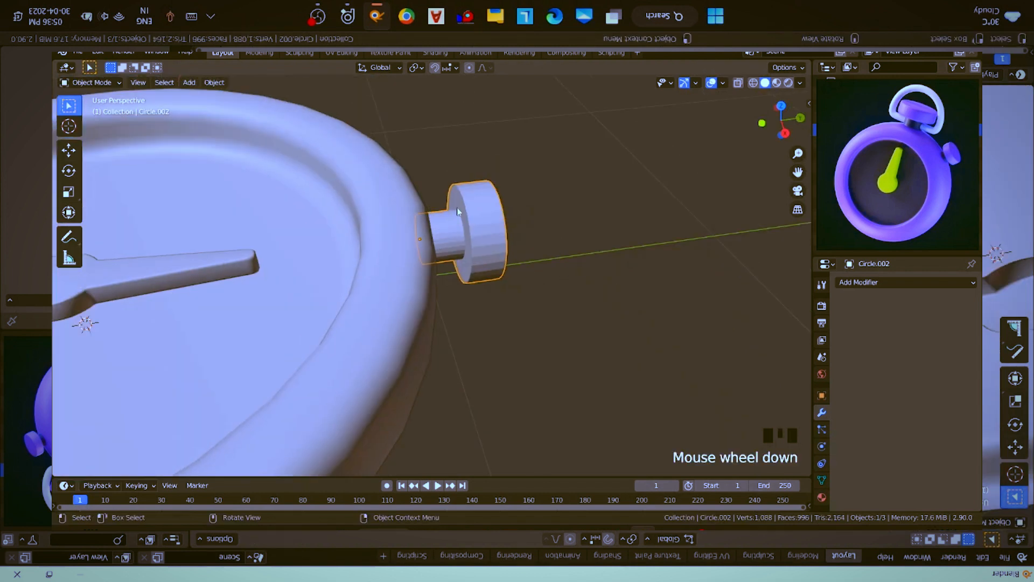
{"action": "right_click", "coordinate": [454, 209]}
{"action": "left_click", "coordinate": [454, 209]}
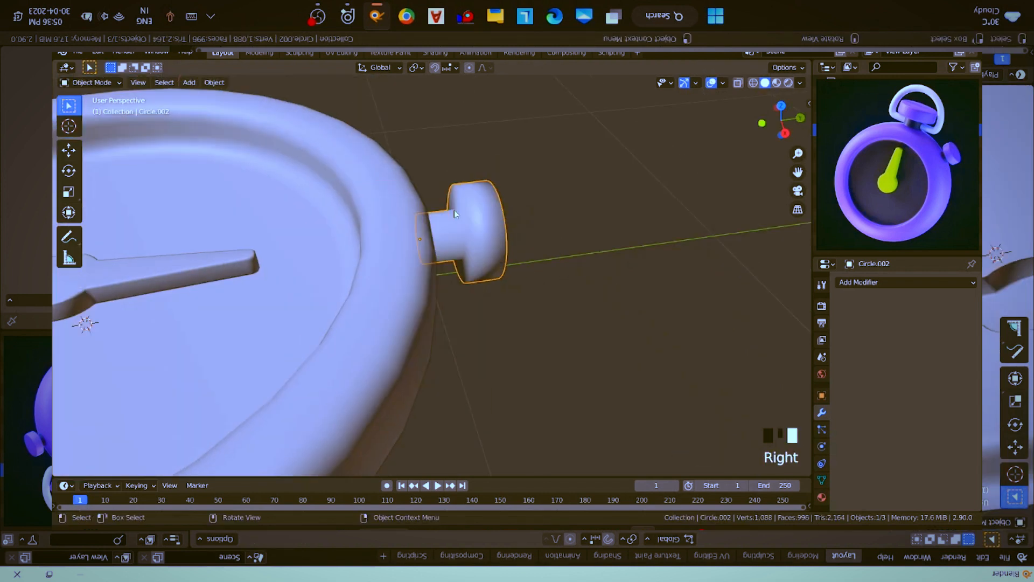
{"action": "left_click", "coordinate": [821, 480]}
{"action": "left_click", "coordinate": [891, 442]}
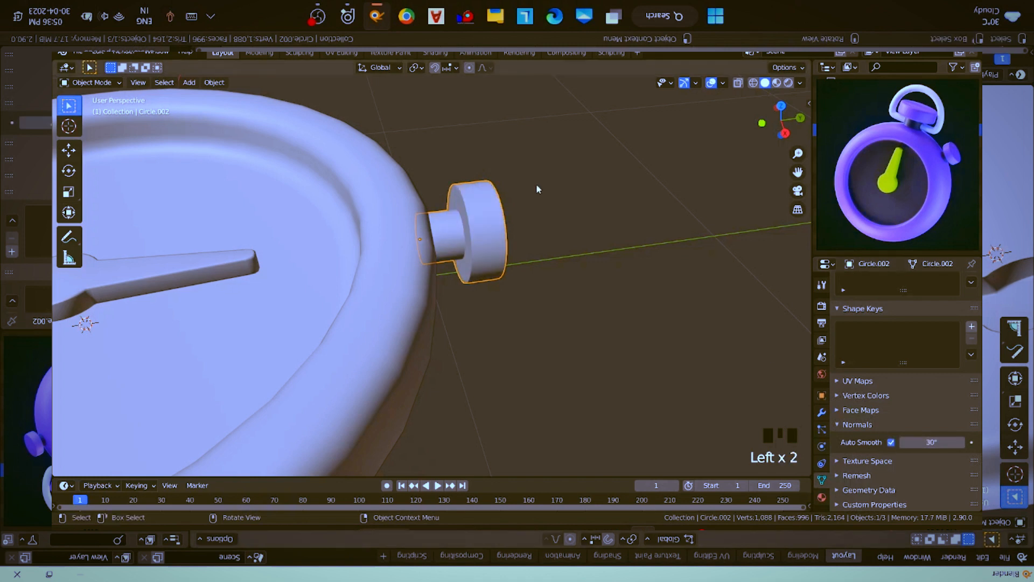
- Snap the 3D cursor to the button's origin and add a mesh circle there
{"action": "middle_click_drag", "start_coordinate": [535, 184], "coordinate": [430, 230]}
{"action": "key", "text": "shift+s"}
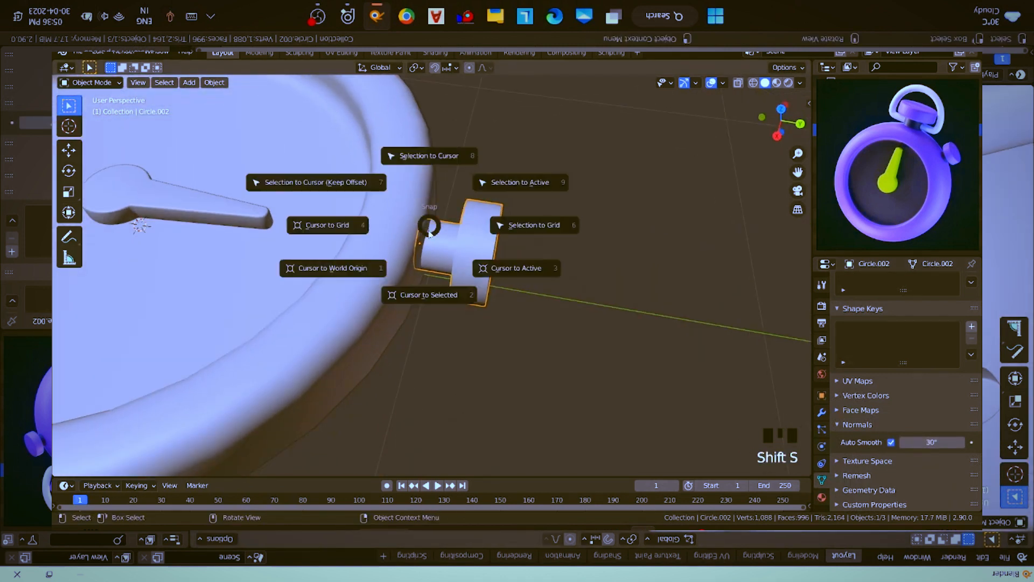
{"action": "left_click", "coordinate": [422, 295]}
{"action": "key", "text": "shift+a"}
{"action": "mouse_move", "coordinate": [493, 123]}
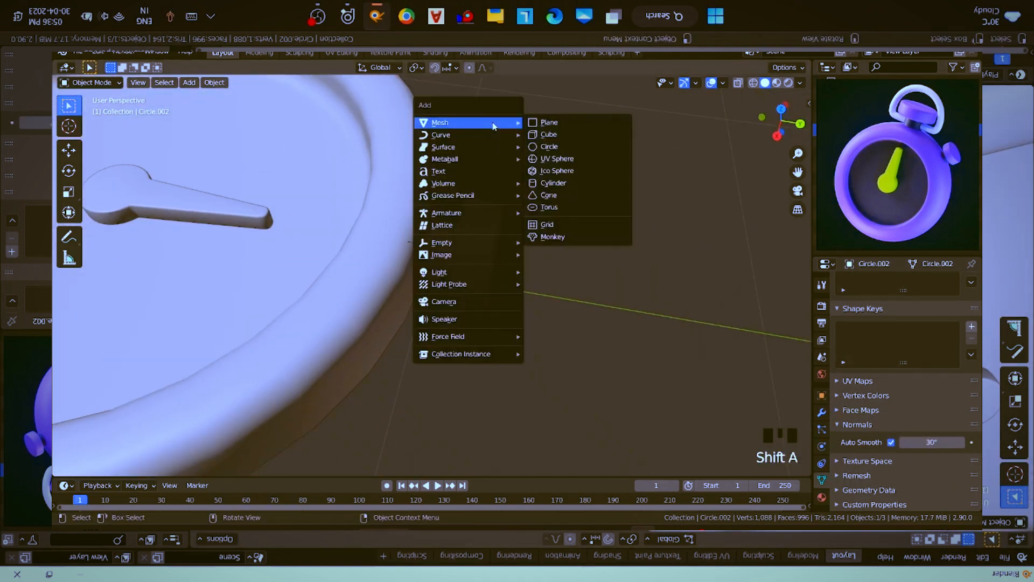
{"action": "left_click", "coordinate": [551, 146]}
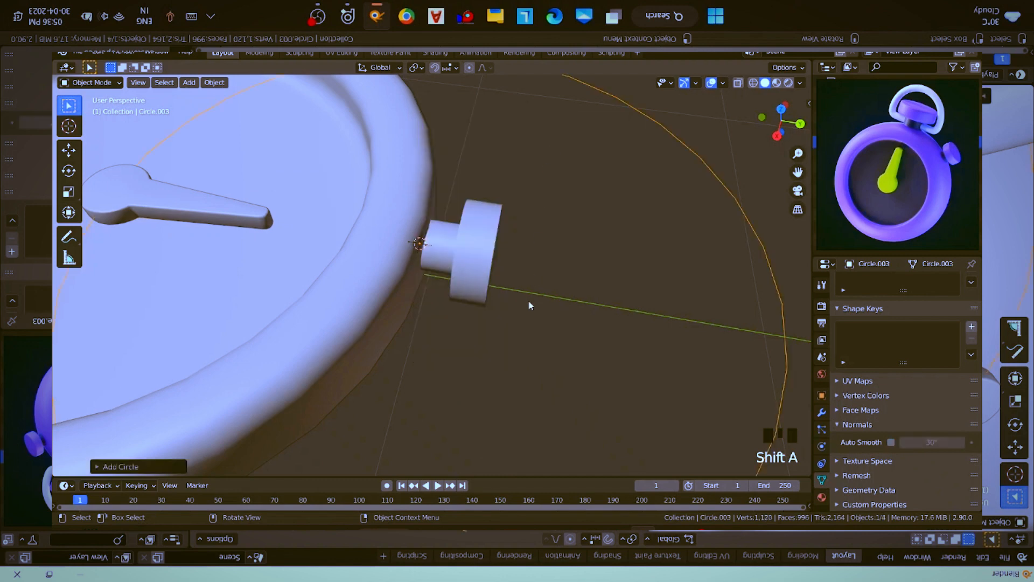
{"action": "scroll", "coordinate": [531, 308], "scroll_direction": "down", "scroll_amount": 3}
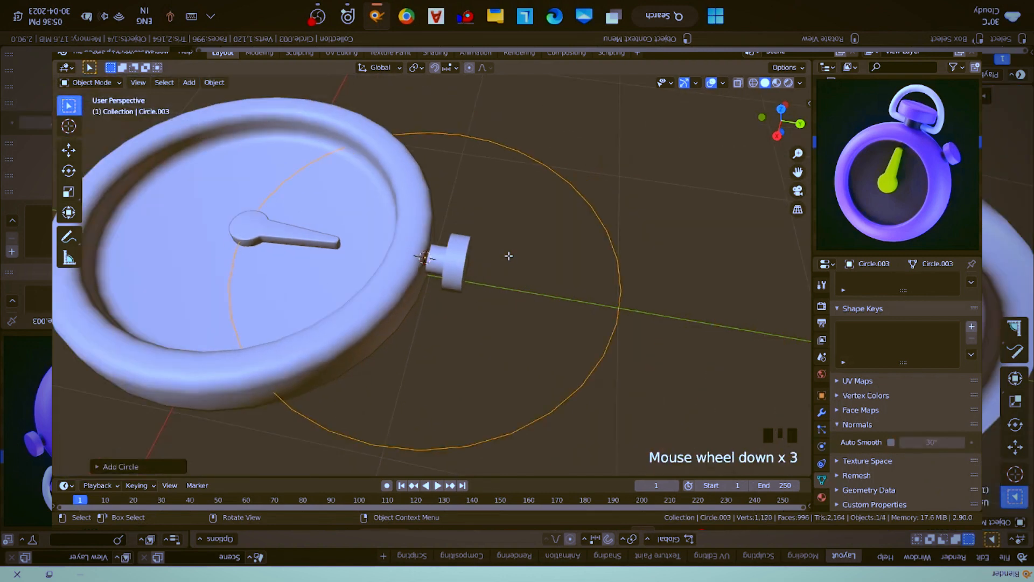
- In top view, delete the new circle's vertices on the case side, keeping only the outer semicircle
{"action": "key", "text": "Tab"}
{"action": "middle_click_drag", "start_coordinate": [468, 136], "coordinate": [488, 202], "text": "alt"}
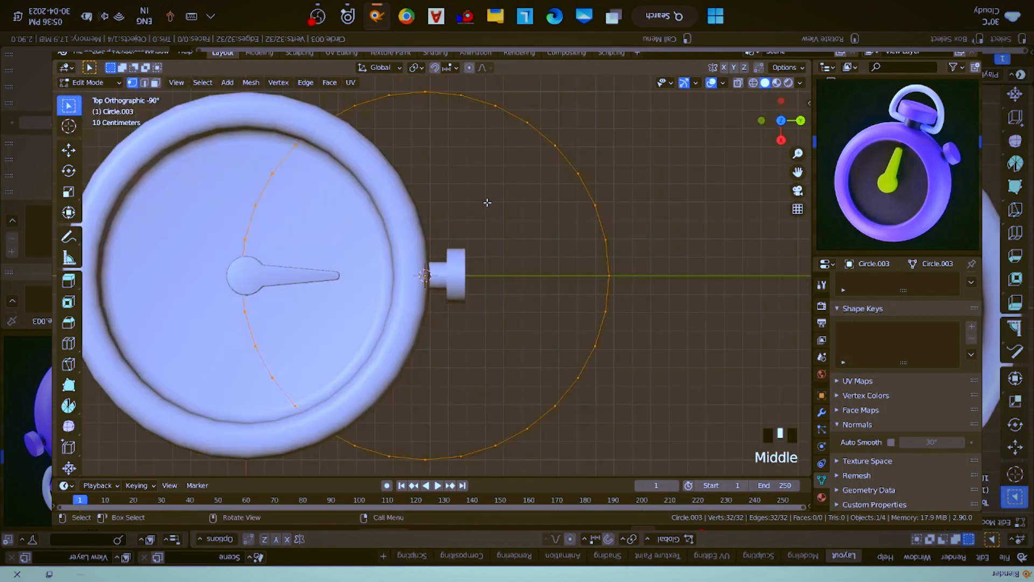
{"action": "scroll", "coordinate": [488, 203], "scroll_direction": "down", "scroll_amount": 1}
{"action": "key", "text": "alt+a"}
{"action": "key", "text": "b"}
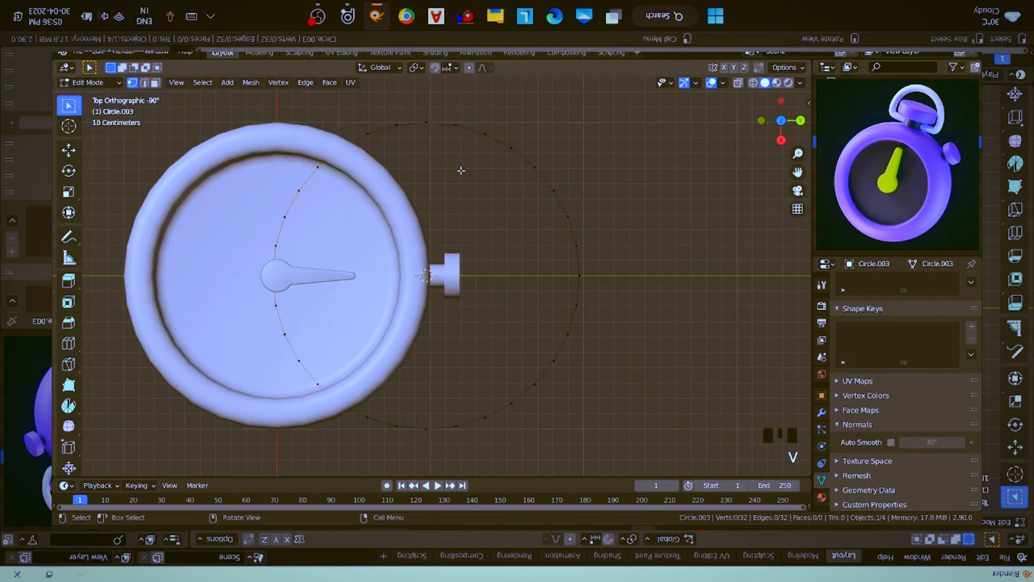
{"action": "left_click_drag", "start_coordinate": [427, 92], "coordinate": [607, 449]}
{"action": "key", "text": "b"}
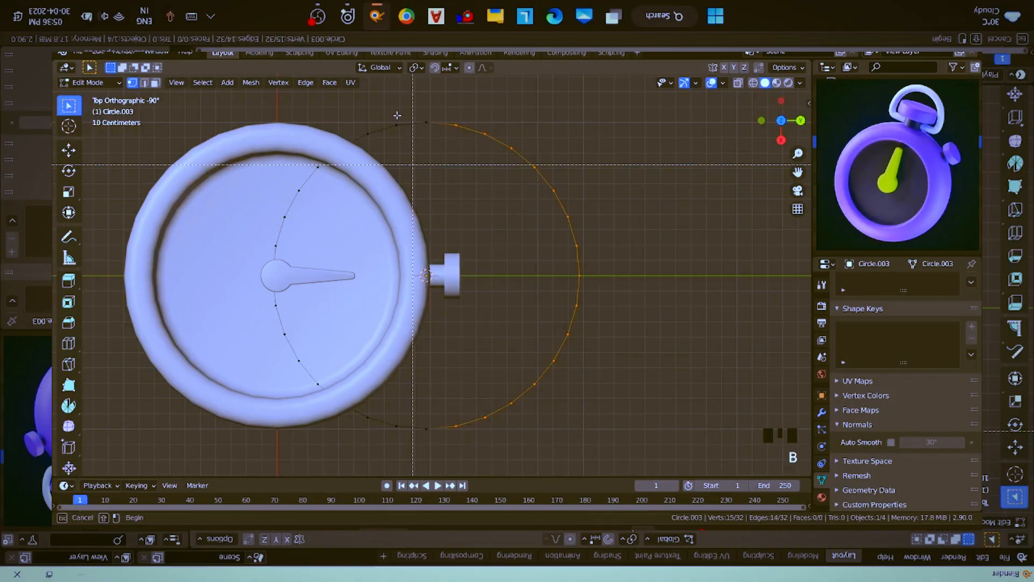
{"action": "left_click_drag", "start_coordinate": [413, 89], "coordinate": [650, 521]}
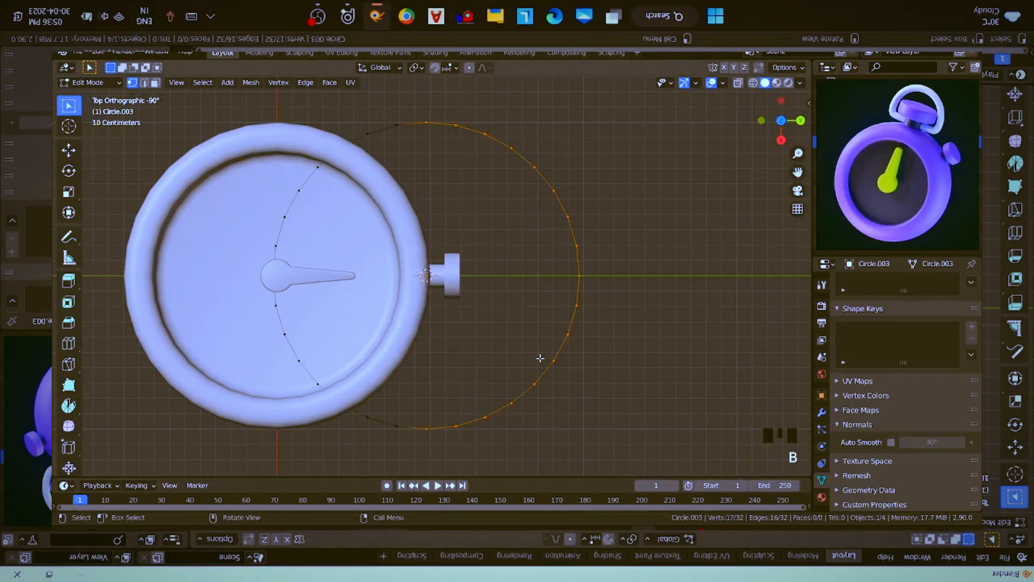
{"action": "key", "text": "ctrl+i"}
{"action": "key", "text": "x"}
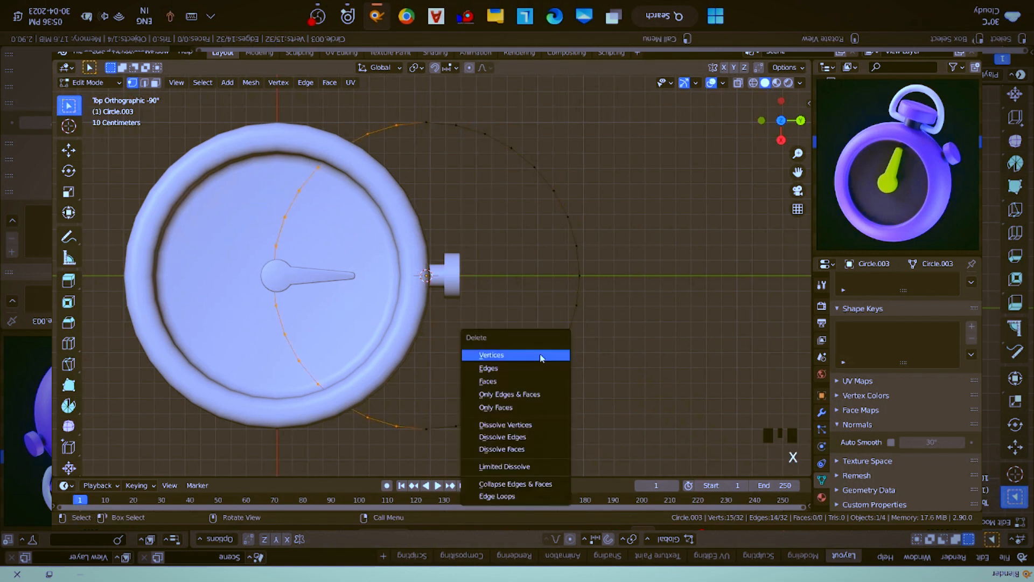
{"action": "left_click", "coordinate": [541, 357]}
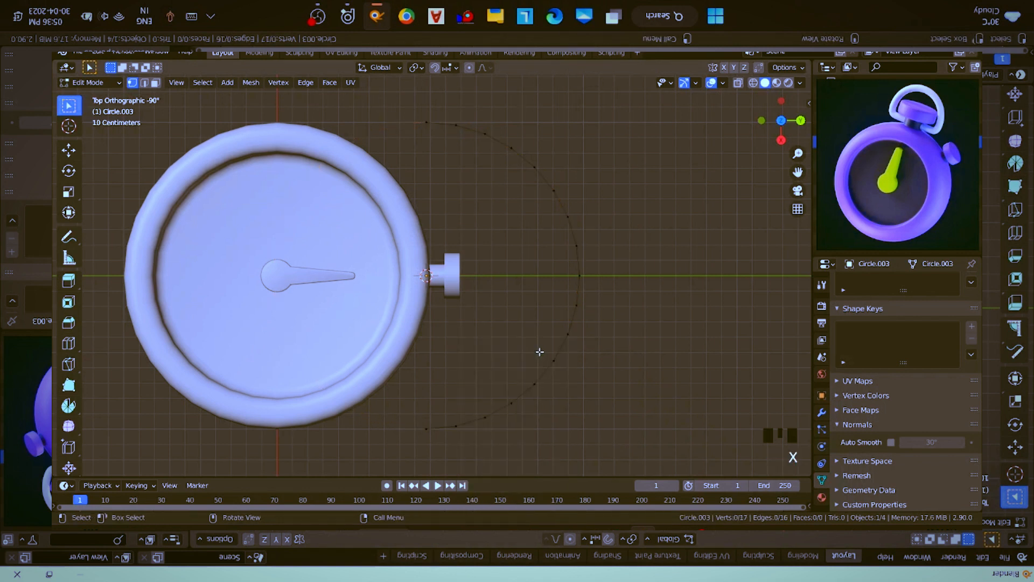
- In Object Mode, scale the semicircle to about 0.3 and move it slightly outward along Y so it arcs around the button
{"action": "key", "text": "Tab"}
{"action": "key", "text": "s"}
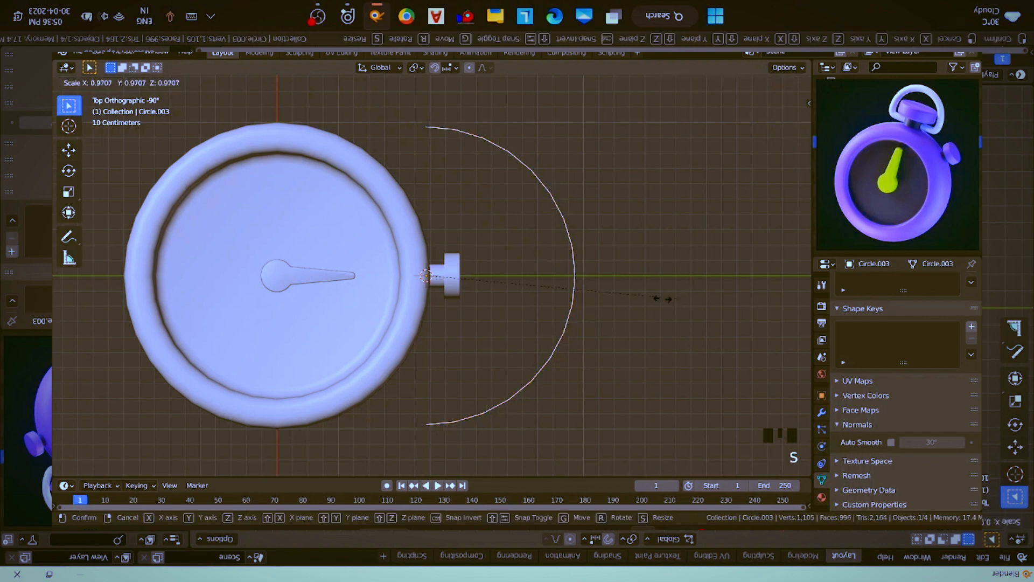
{"action": "left_click", "coordinate": [500, 296]}
{"action": "key", "text": "g"}
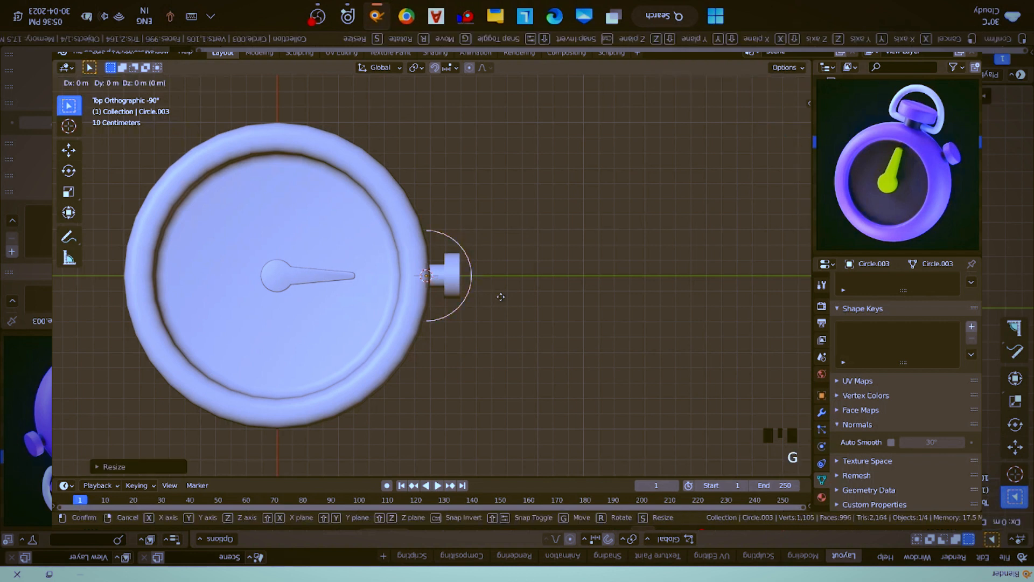
{"action": "key", "text": "x"}
{"action": "key", "text": "y"}
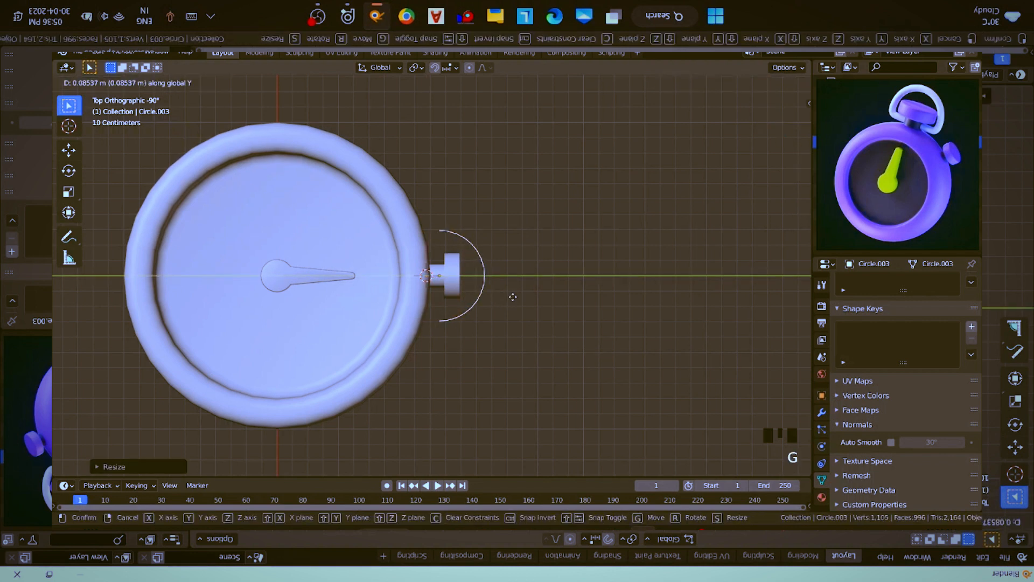
{"action": "left_click", "coordinate": [511, 297]}
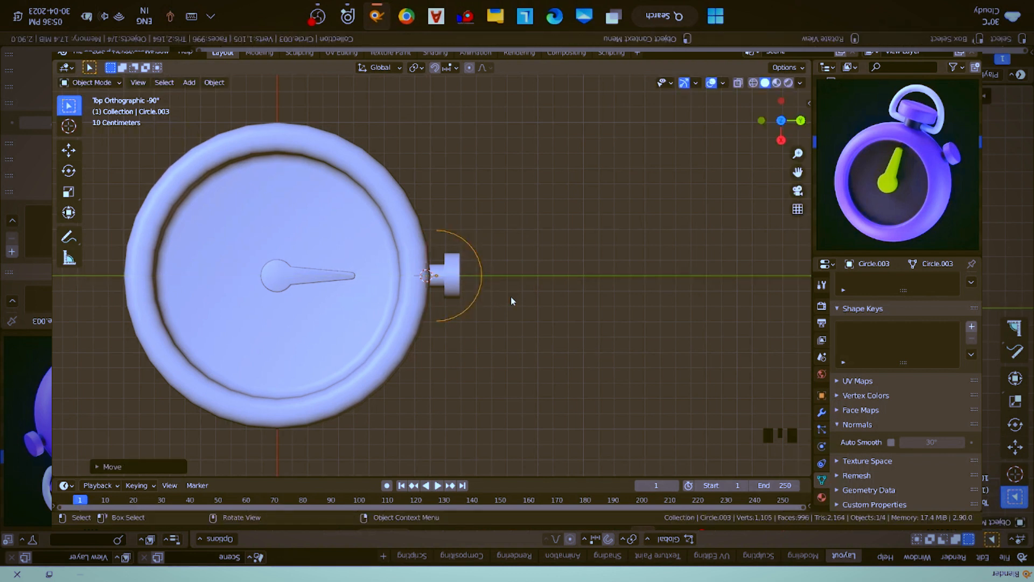
- Extrude the semicircle's two end vertices in place and scale them along X to about 0.25, forming straight segments towards the button stem
{"action": "middle_click_drag", "start_coordinate": [511, 296], "coordinate": [498, 250]}
{"action": "key", "text": "KP_Decimal"}
{"action": "key", "text": "Tab"}
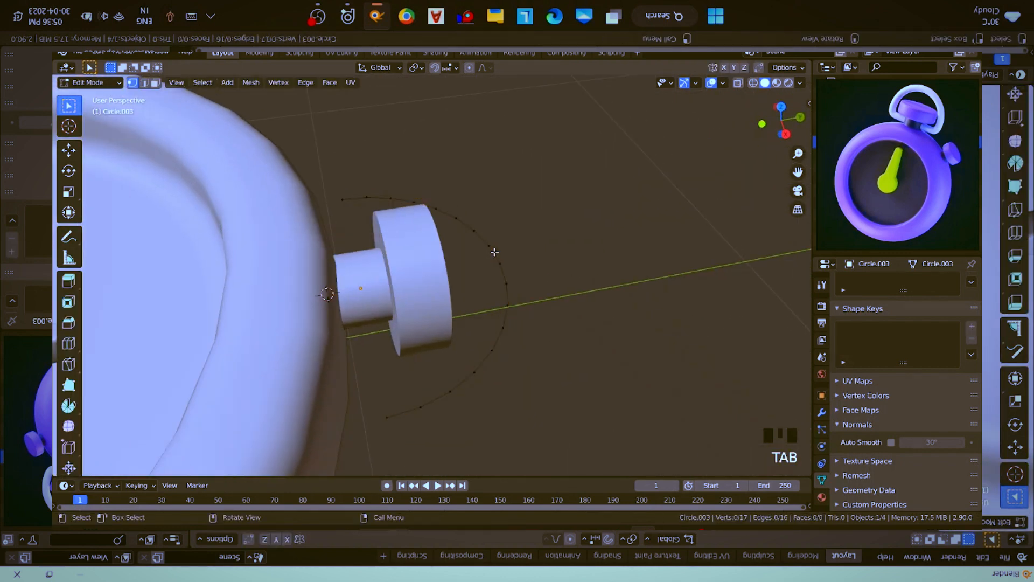
{"action": "left_click", "coordinate": [387, 416]}
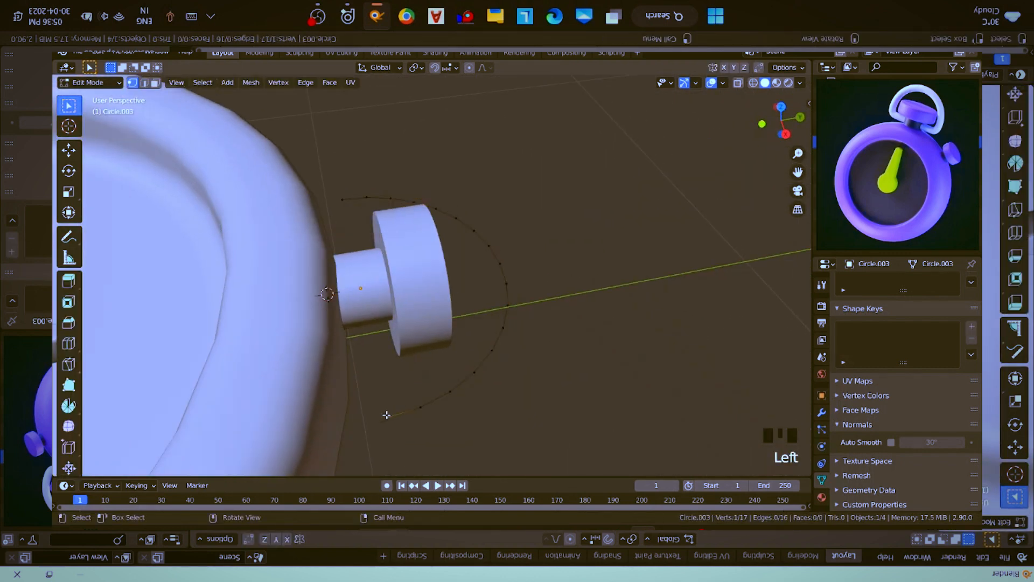
{"action": "left_click", "coordinate": [342, 195], "text": "shift"}
{"action": "key", "text": "alt+e"}
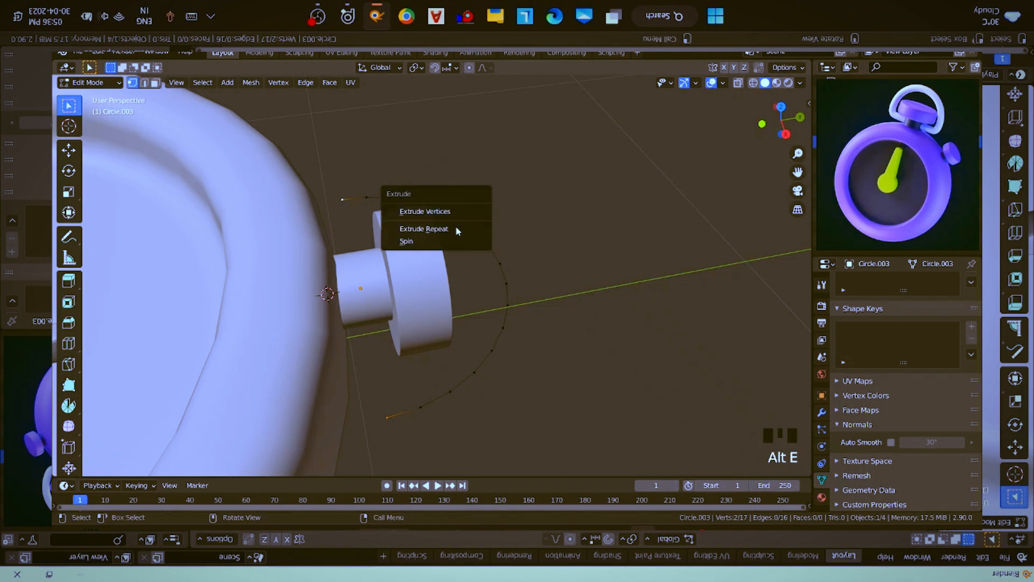
{"action": "left_click", "coordinate": [460, 212]}
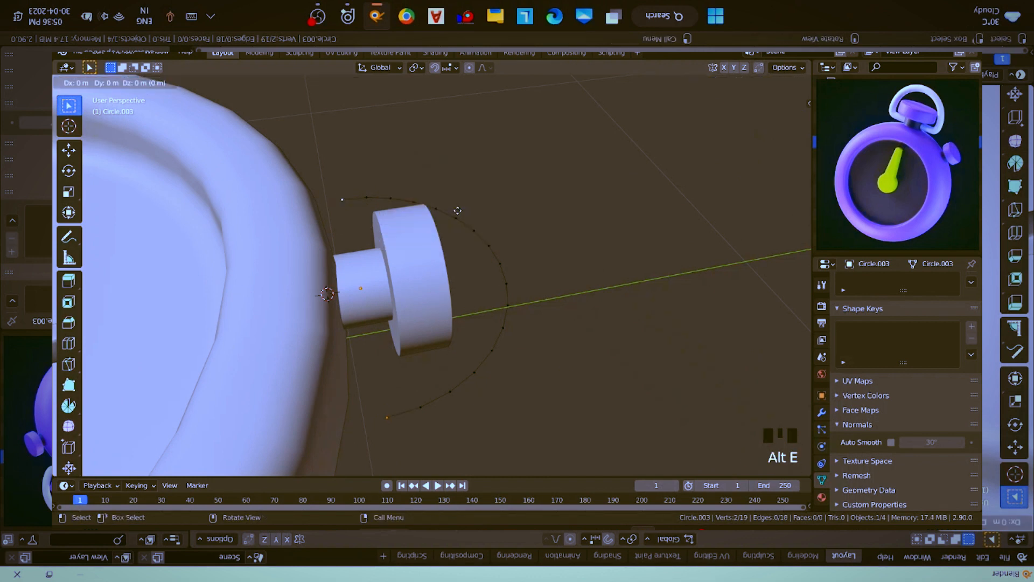
{"action": "right_click", "coordinate": [430, 232]}
{"action": "key", "text": "s"}
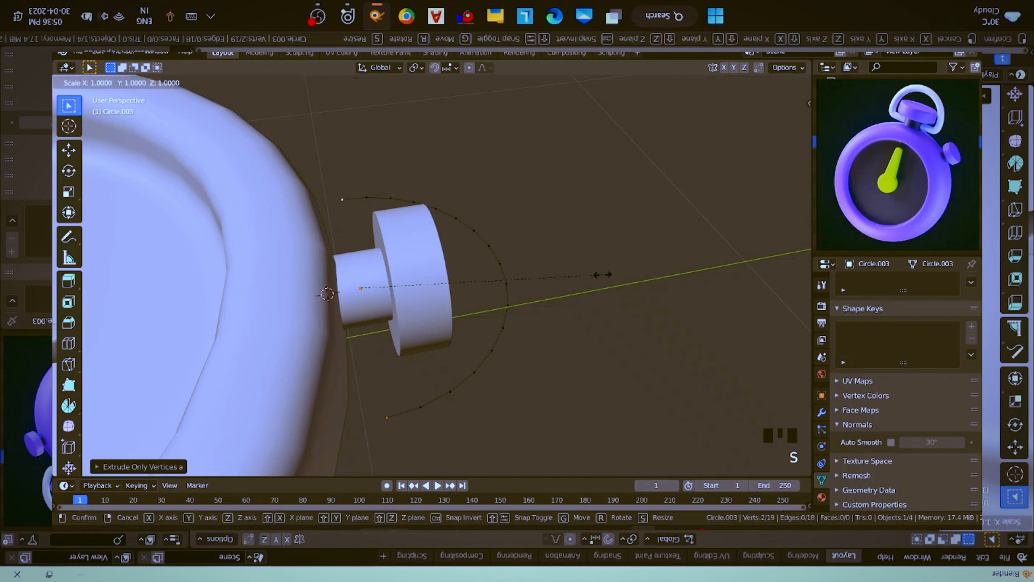
{"action": "key", "text": "x"}
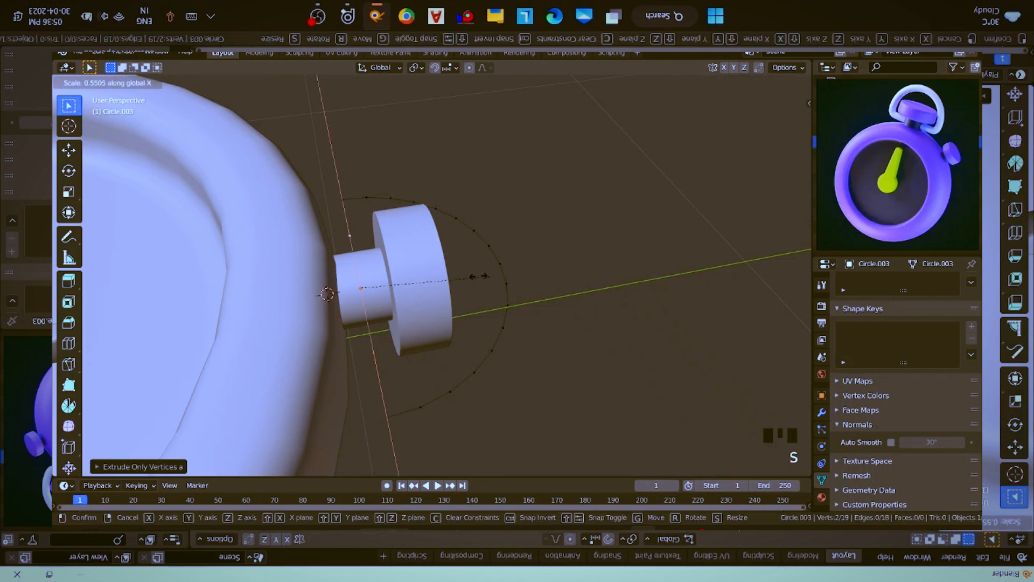
{"action": "left_click", "coordinate": [415, 281]}
{"action": "key", "text": "Tab"}
- Turn on Auto Smooth for the ring outline's normals
{"action": "middle_click_drag", "start_coordinate": [415, 284], "coordinate": [471, 322]}
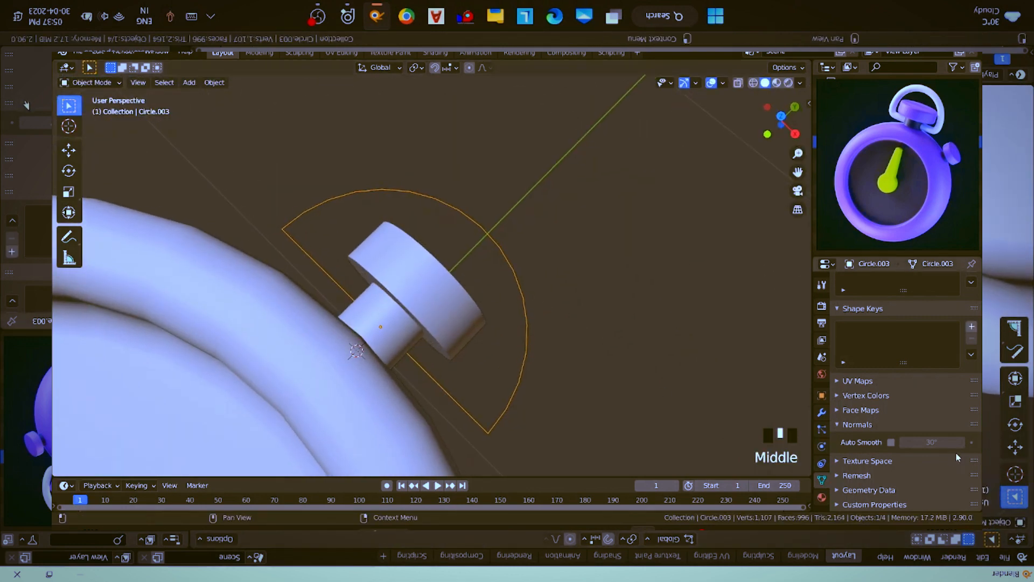
{"action": "left_click", "coordinate": [891, 442]}
{"action": "left_click", "coordinate": [822, 414]}
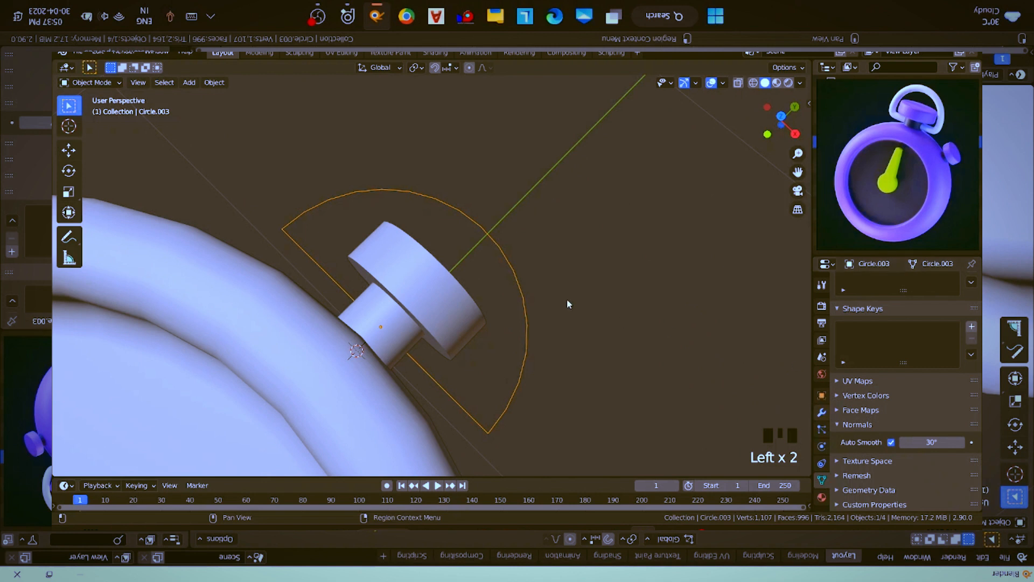
- Switch the selection tool to Tweak and reselect the ring outline around the button
{"action": "key", "text": "alt+c"}
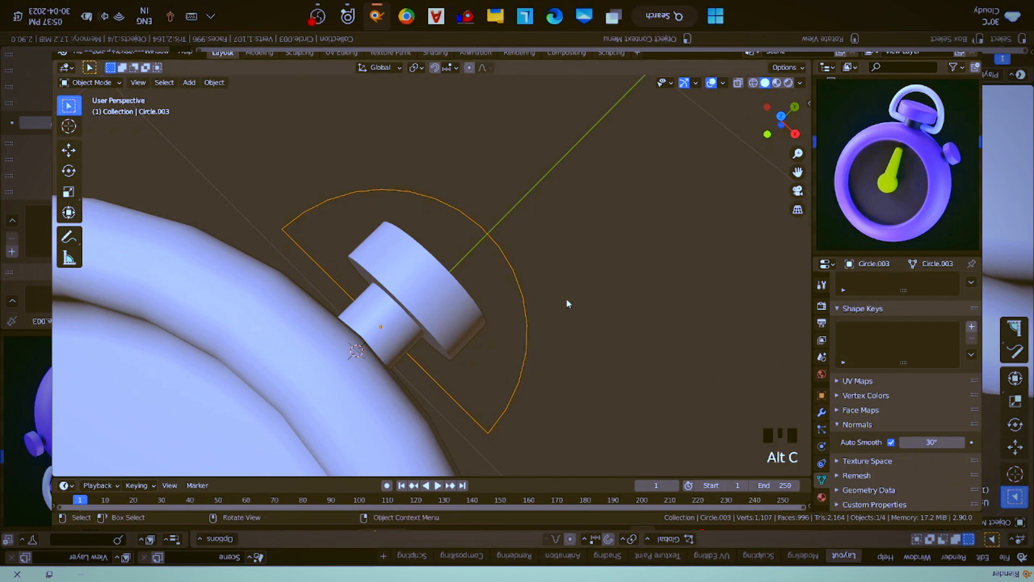
{"action": "key", "text": "c"}
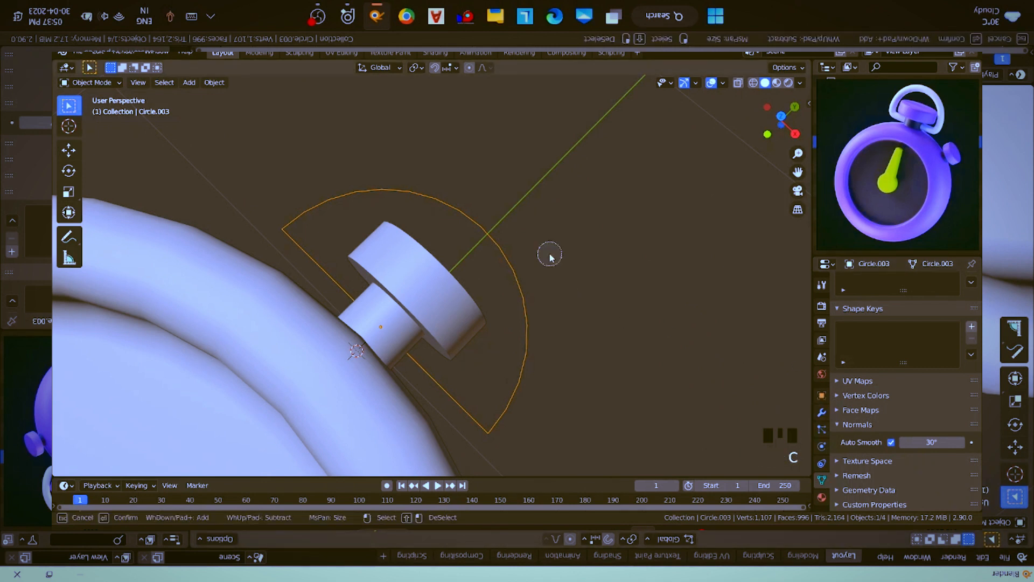
{"action": "left_click", "coordinate": [69, 106]}
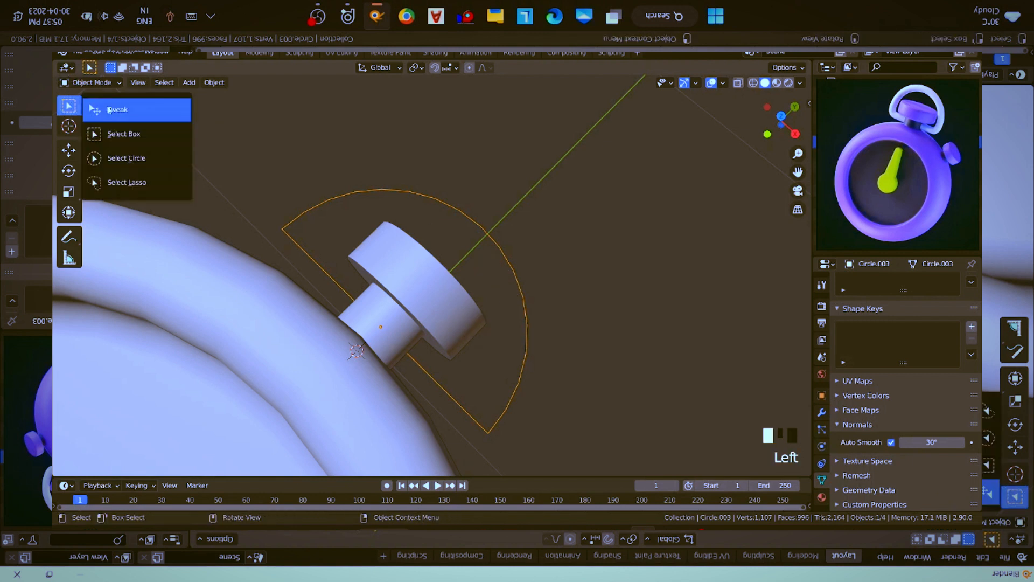
{"action": "left_click", "coordinate": [108, 109]}
{"action": "left_click", "coordinate": [438, 226]}
{"action": "middle_click_drag", "start_coordinate": [439, 227], "coordinate": [443, 195]}
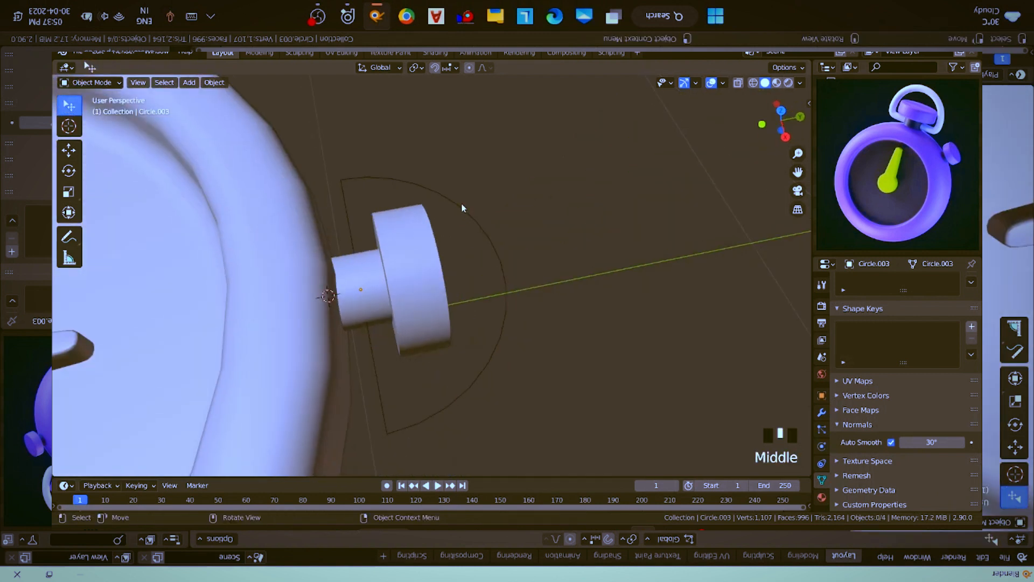
{"action": "left_click", "coordinate": [463, 211]}
{"action": "middle_click_drag", "start_coordinate": [493, 323], "coordinate": [502, 271]}
{"action": "right_click", "coordinate": [502, 271]}
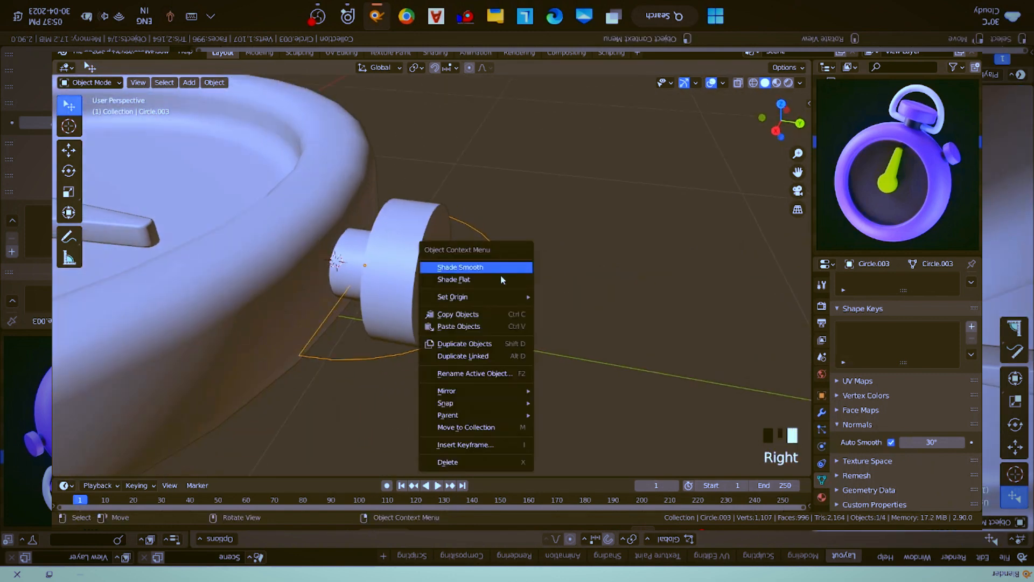
{"action": "mouse_move", "coordinate": [502, 395]}
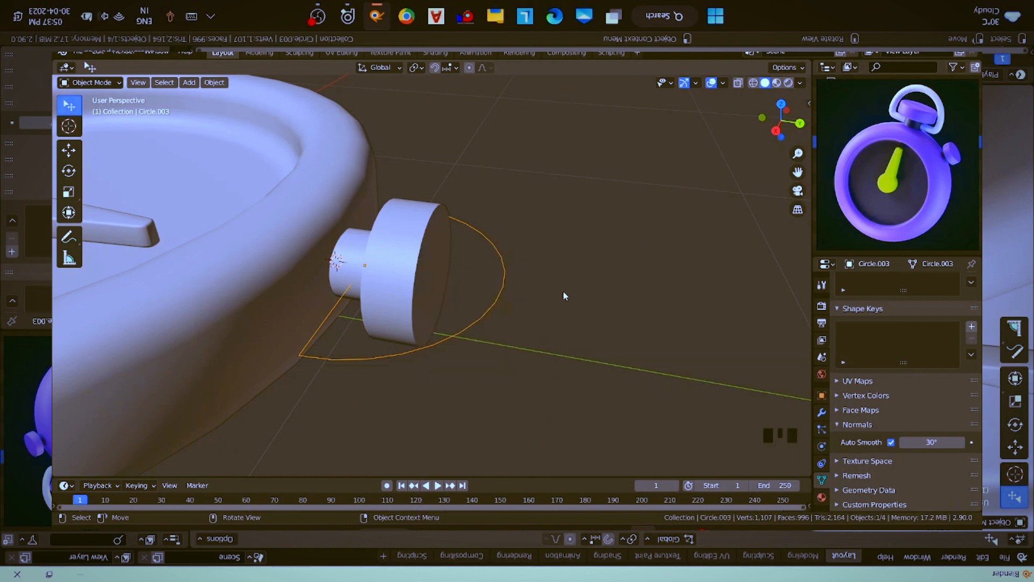
{"action": "middle_click_drag", "start_coordinate": [566, 289], "coordinate": [587, 296]}
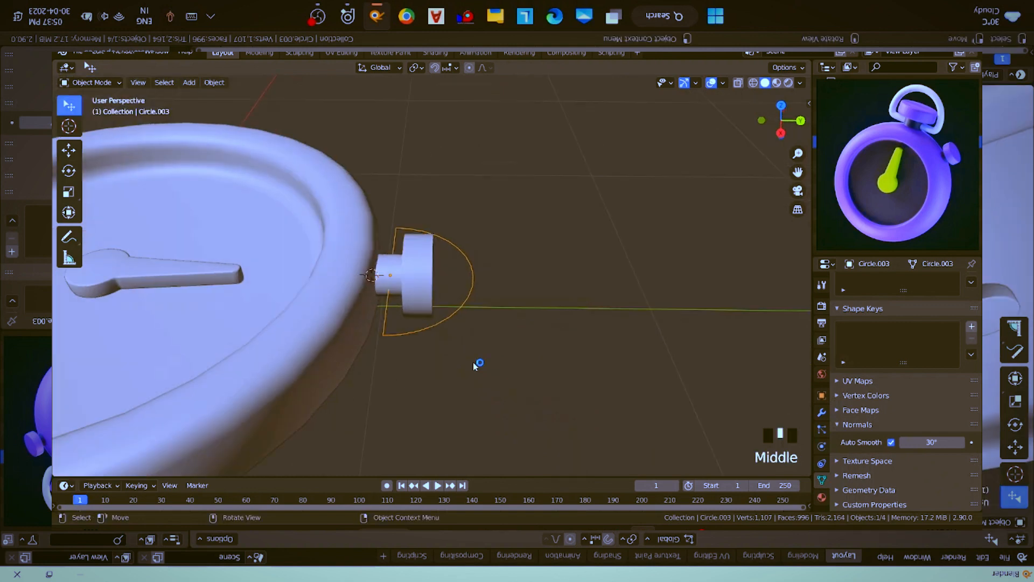
- Bevel the ring outline's two corner vertices by about 0.104 m with 2 segments, and return to Object Mode
{"action": "scroll", "coordinate": [474, 363], "scroll_direction": "up", "scroll_amount": 2}
{"action": "key", "text": "Tab"}
{"action": "middle_click_drag", "start_coordinate": [383, 360], "coordinate": [394, 359]}
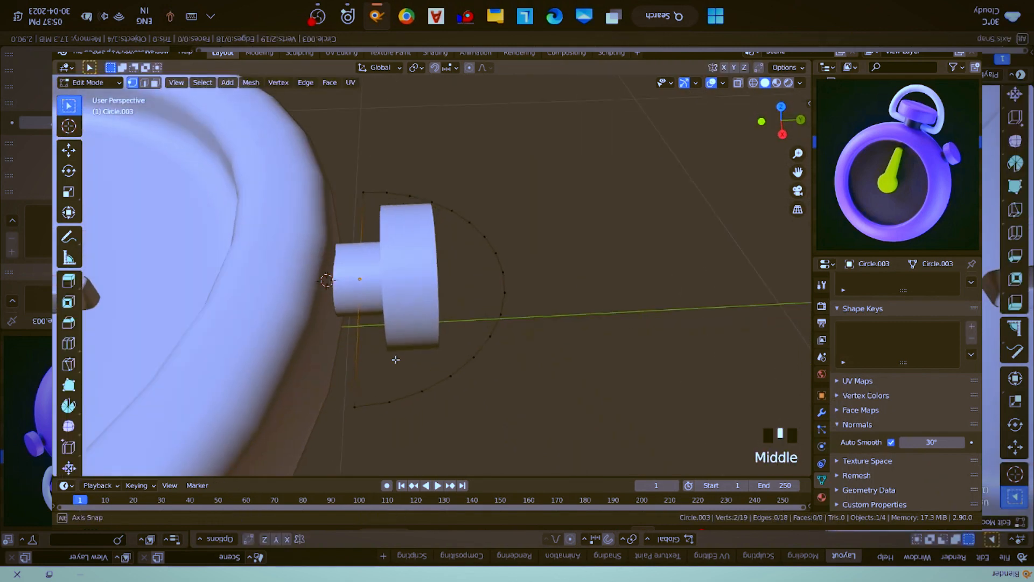
{"action": "left_click", "coordinate": [354, 406]}
{"action": "left_click", "coordinate": [363, 190], "text": "shift"}
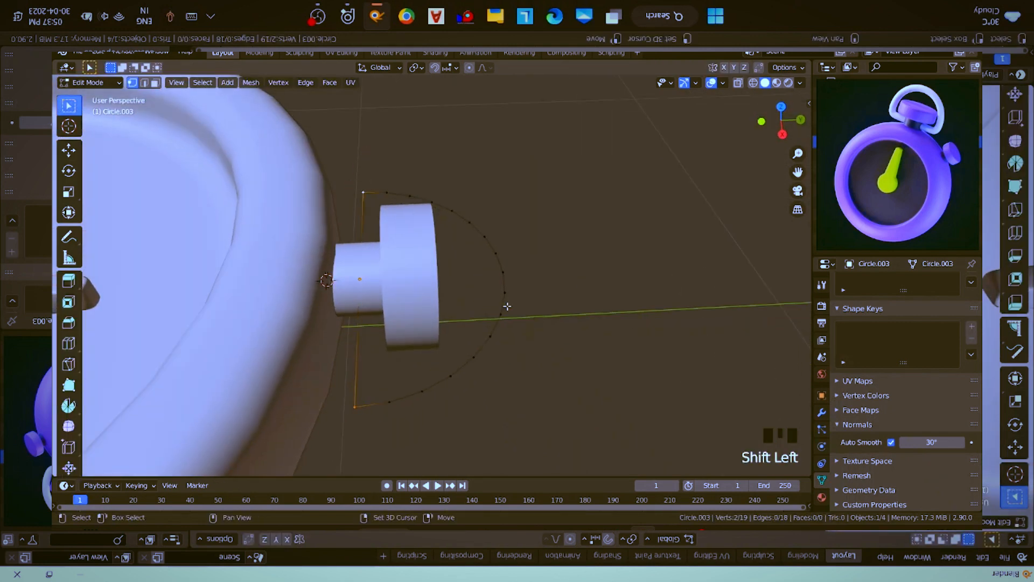
{"action": "key", "text": "shift+ctrl+b"}
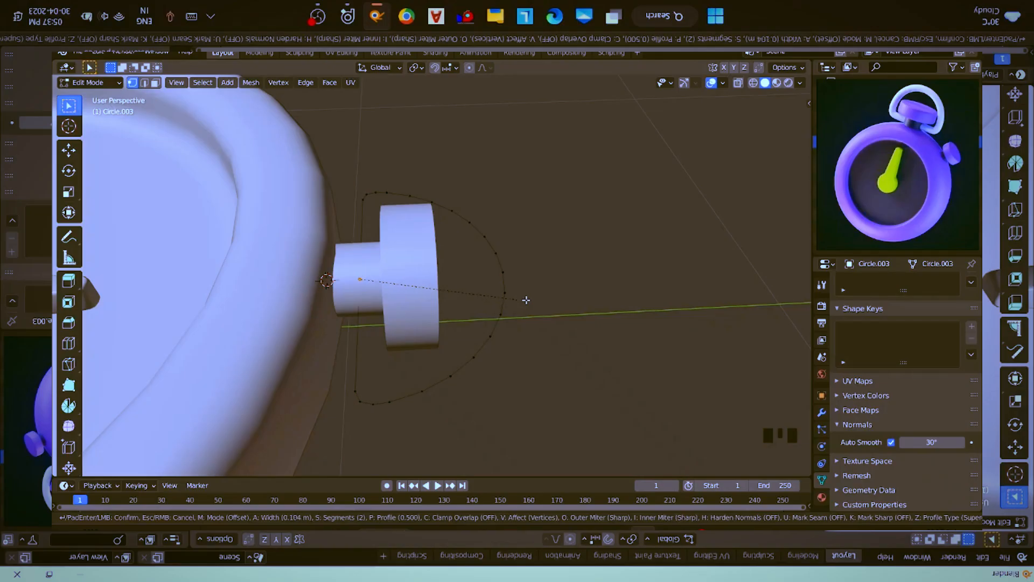
{"action": "left_click", "coordinate": [527, 298]}
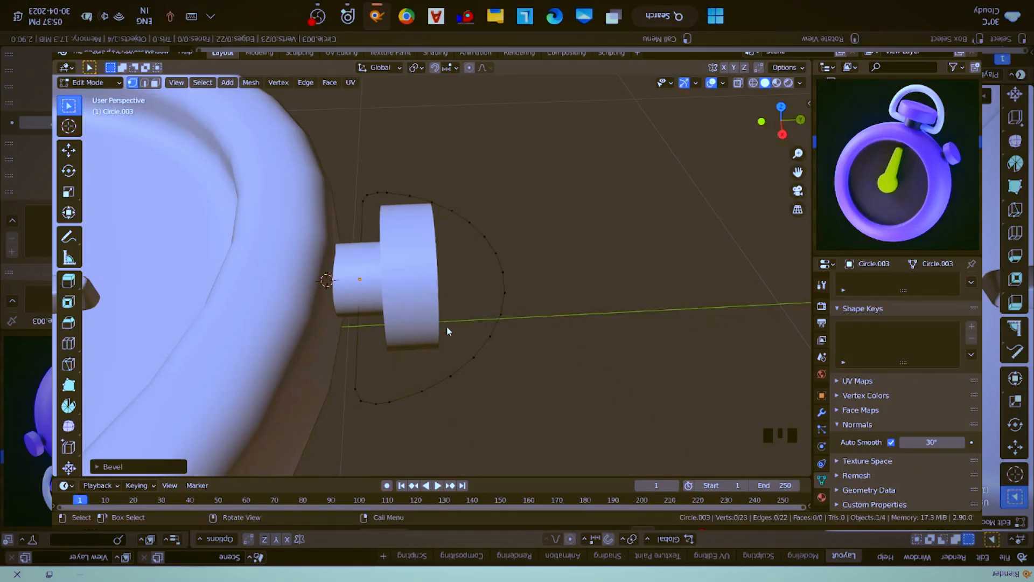
{"action": "key", "text": "Tab"}
{"action": "middle_click_drag", "start_coordinate": [458, 330], "coordinate": [464, 332]}
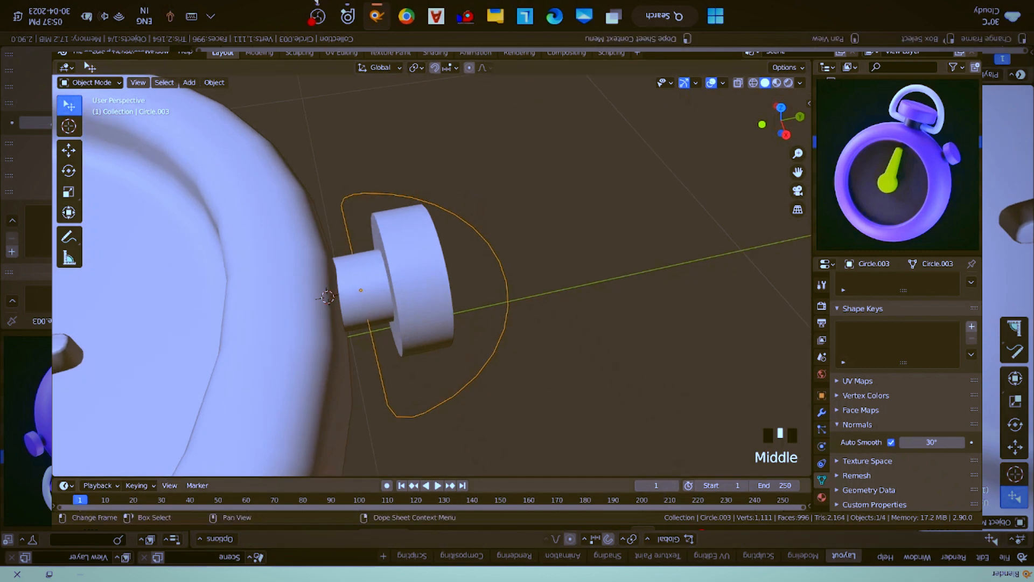
- Check in the add-on preferences whether Add Curve: Extra Objects is enabled, and close the preferences
{"action": "left_click", "coordinate": [696, 536]}
{"action": "left_click", "coordinate": [974, 413]}
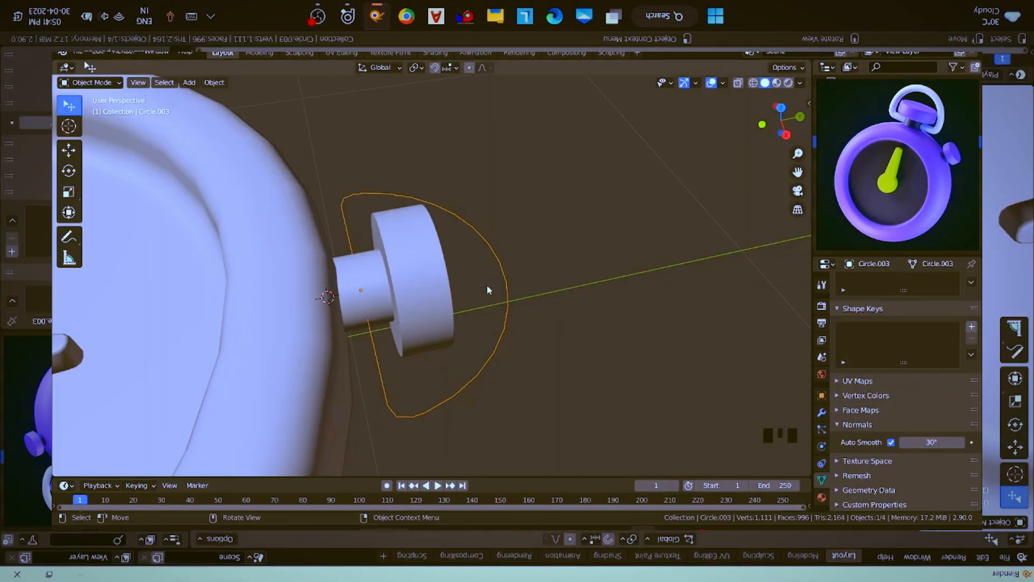
{"action": "left_click", "coordinate": [99, 52]}
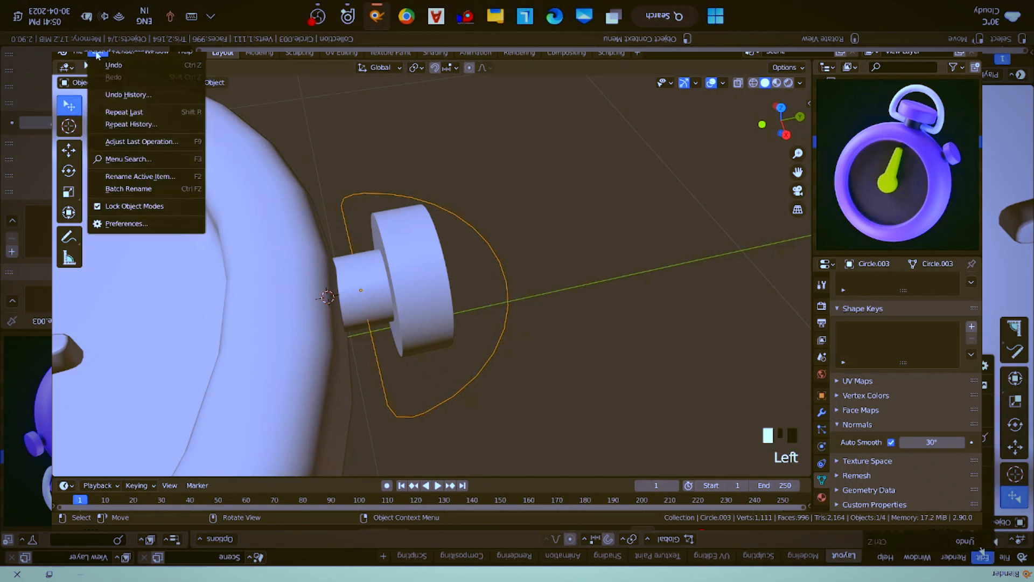
{"action": "left_click", "coordinate": [115, 224]}
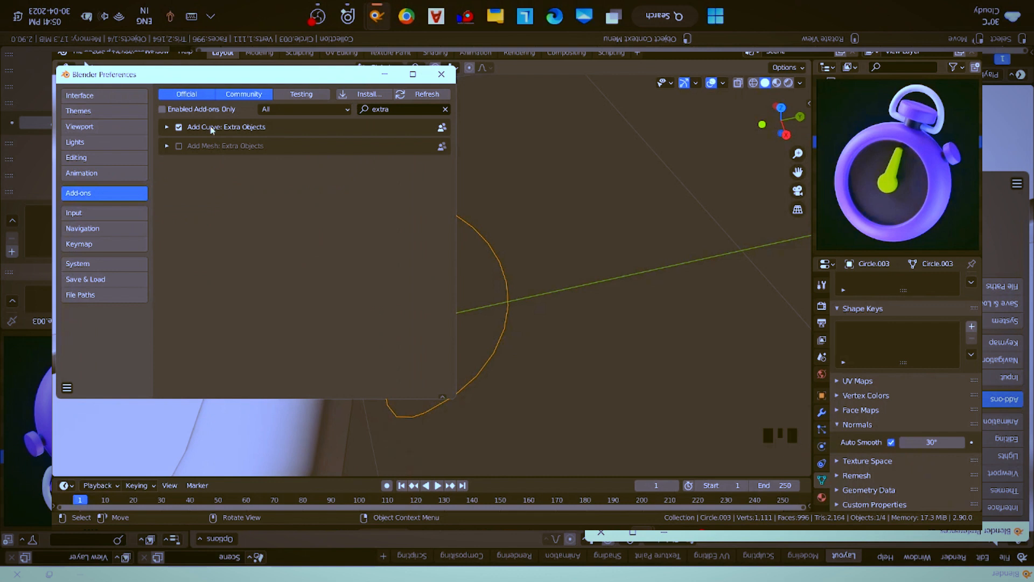
{"action": "left_click", "coordinate": [441, 76]}
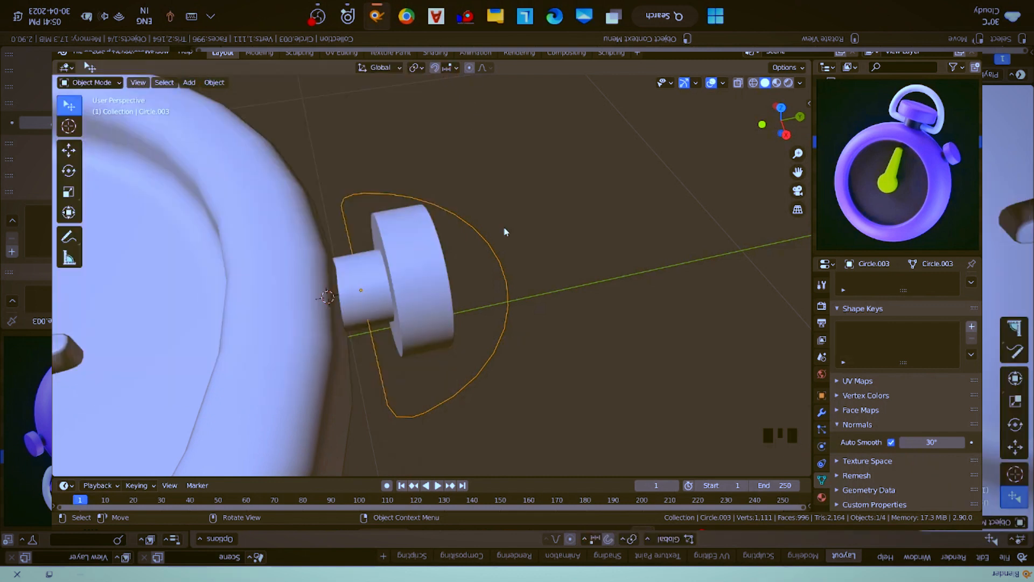
- Convert the rounded ring outline from a mesh to a curve
{"action": "left_click", "coordinate": [216, 83]}
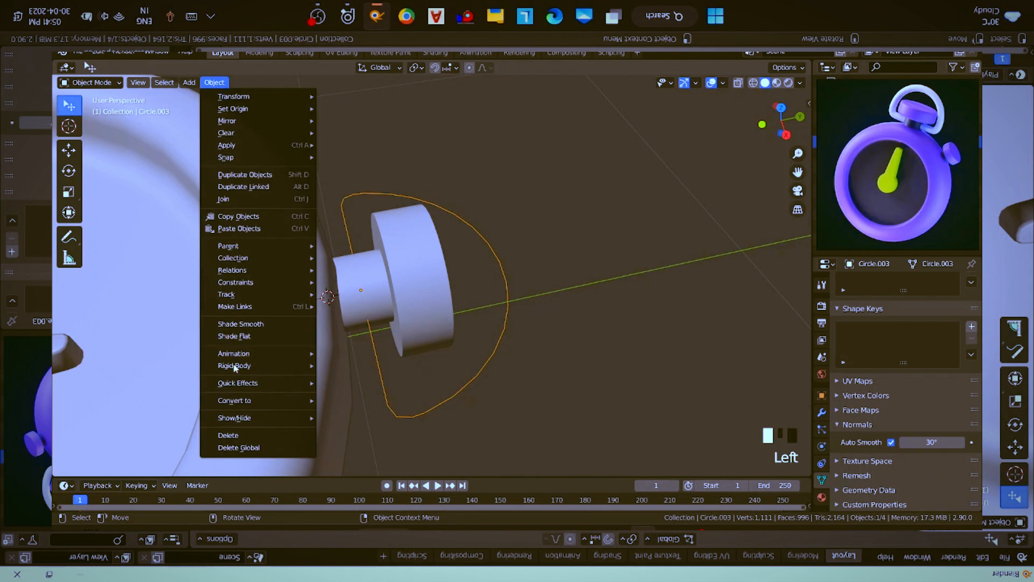
{"action": "mouse_move", "coordinate": [235, 403]}
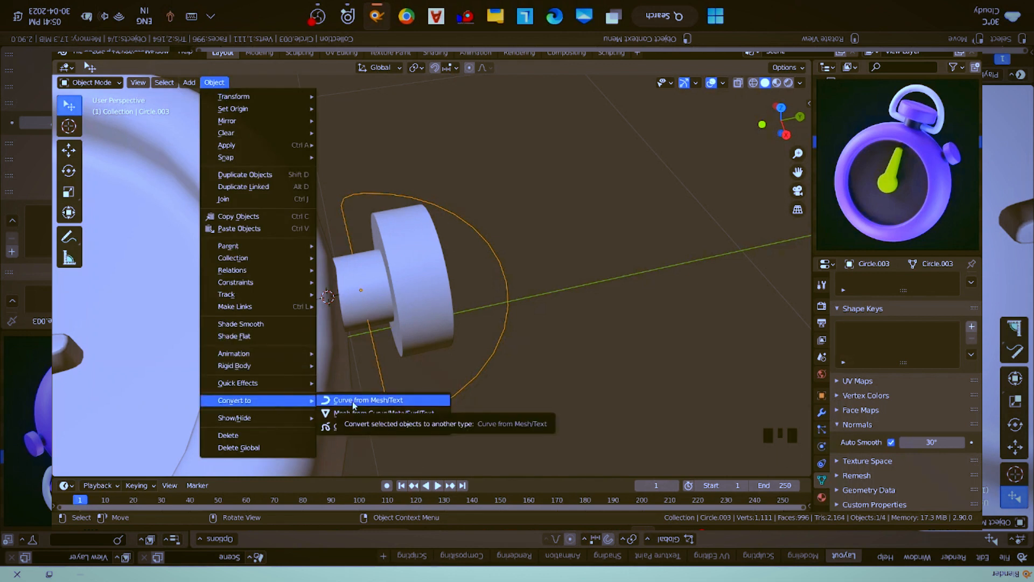
{"action": "left_click", "coordinate": [354, 404]}
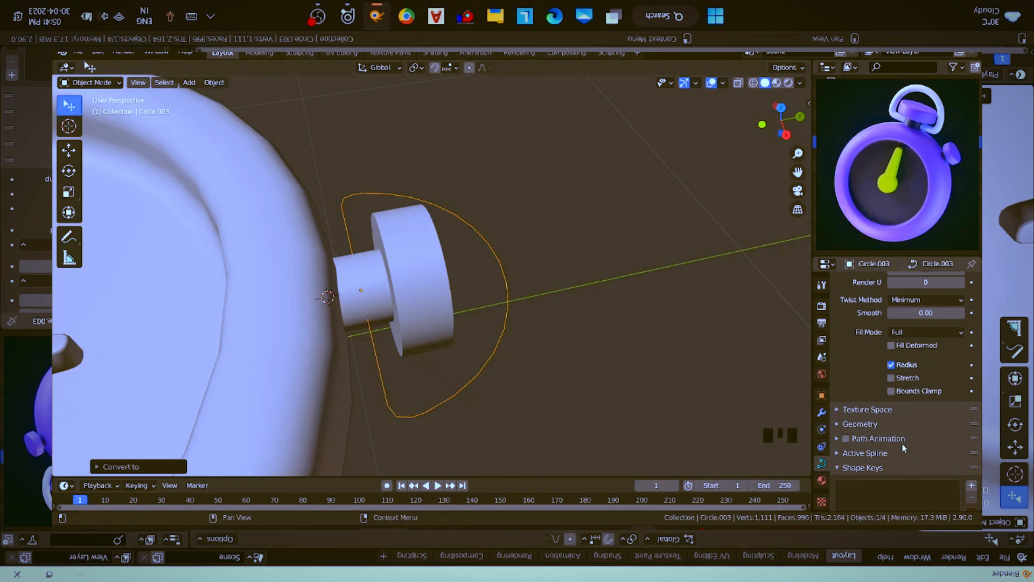
- Set the ring curve's geometry Extrude to 0.14 m
{"action": "scroll", "coordinate": [916, 367], "scroll_direction": "up", "scroll_amount": 5}
{"action": "scroll", "coordinate": [894, 350], "scroll_direction": "down", "scroll_amount": 1}
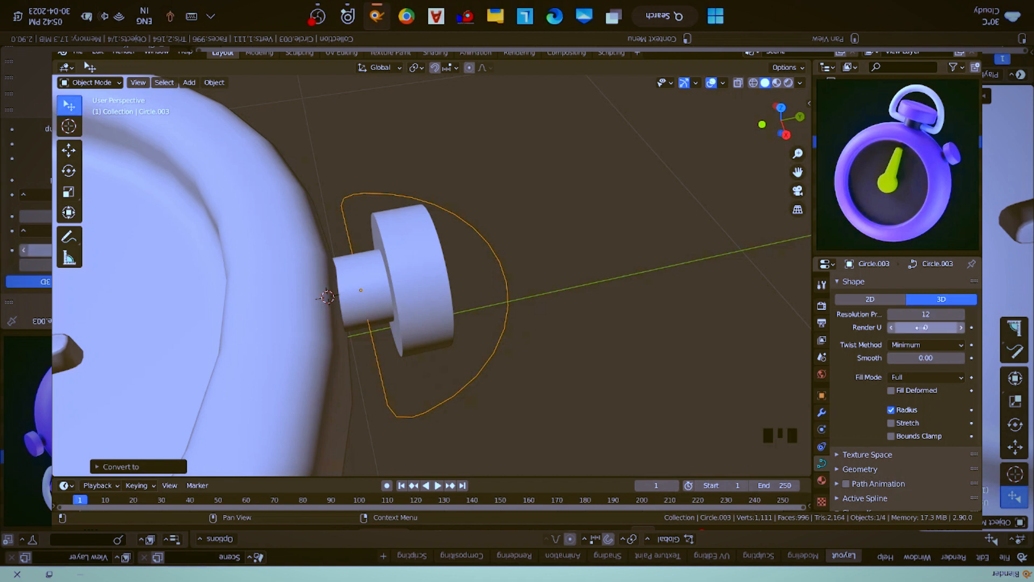
{"action": "left_click", "coordinate": [874, 472]}
{"action": "scroll", "coordinate": [873, 472], "scroll_direction": "down", "scroll_amount": 2}
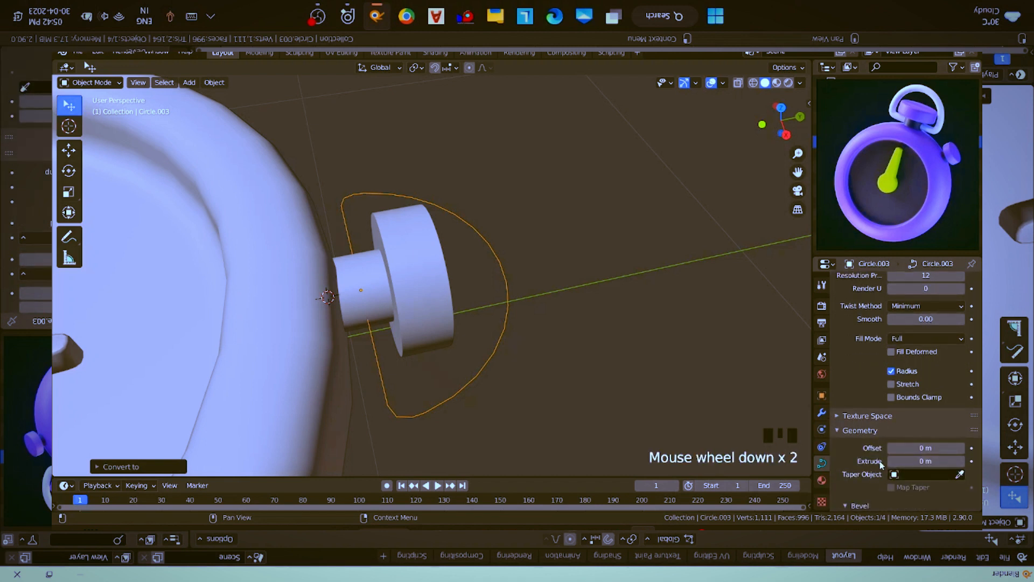
{"action": "scroll", "coordinate": [881, 465], "scroll_direction": "down", "scroll_amount": 1}
{"action": "left_click", "coordinate": [924, 443]}
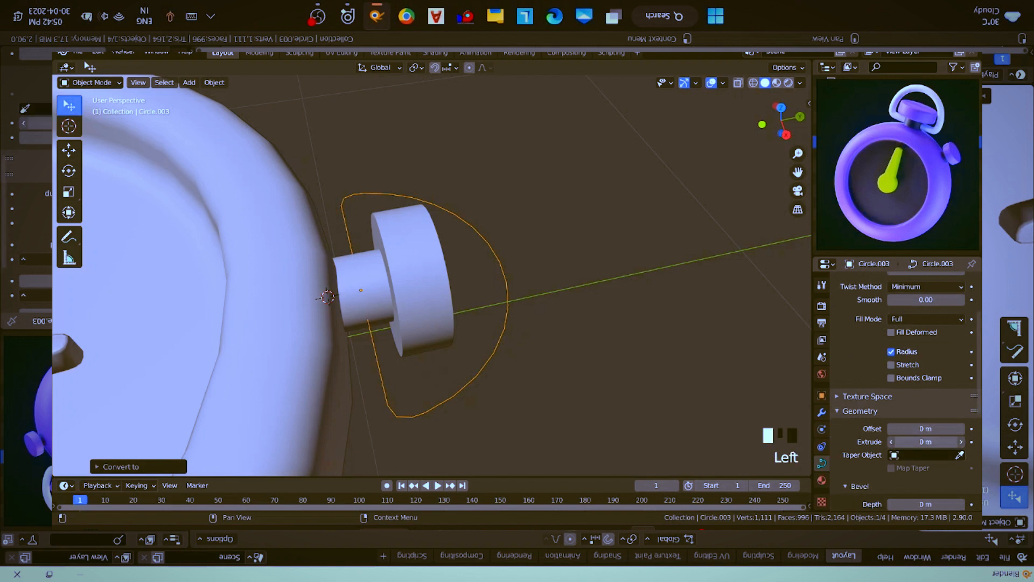
{"action": "left_click_drag", "start_coordinate": [923, 442], "coordinate": [940, 442]}
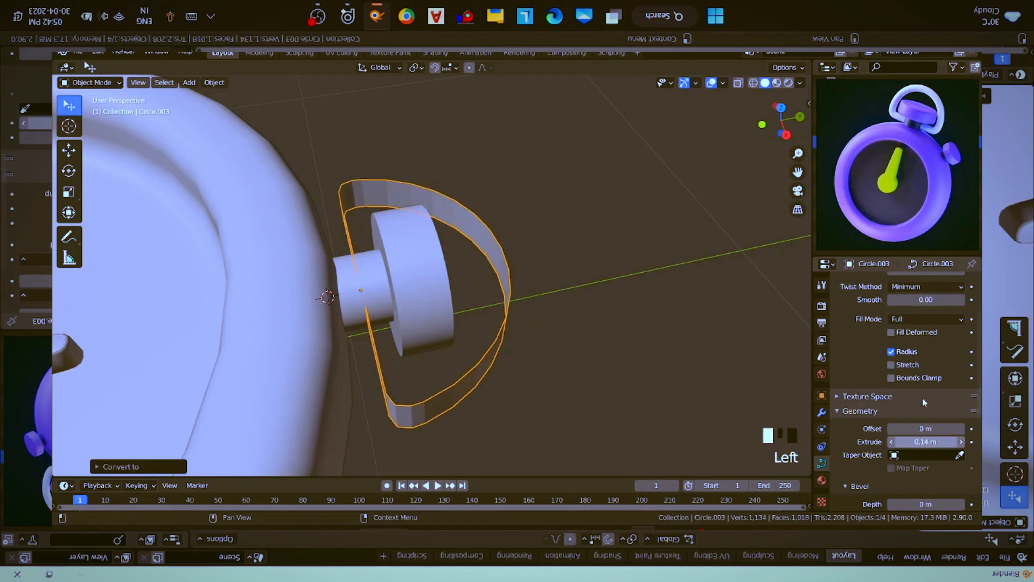
- Review the ring curve's Fill Mode options and keep Full selected
{"action": "scroll", "coordinate": [922, 371], "scroll_direction": "up", "scroll_amount": 4}
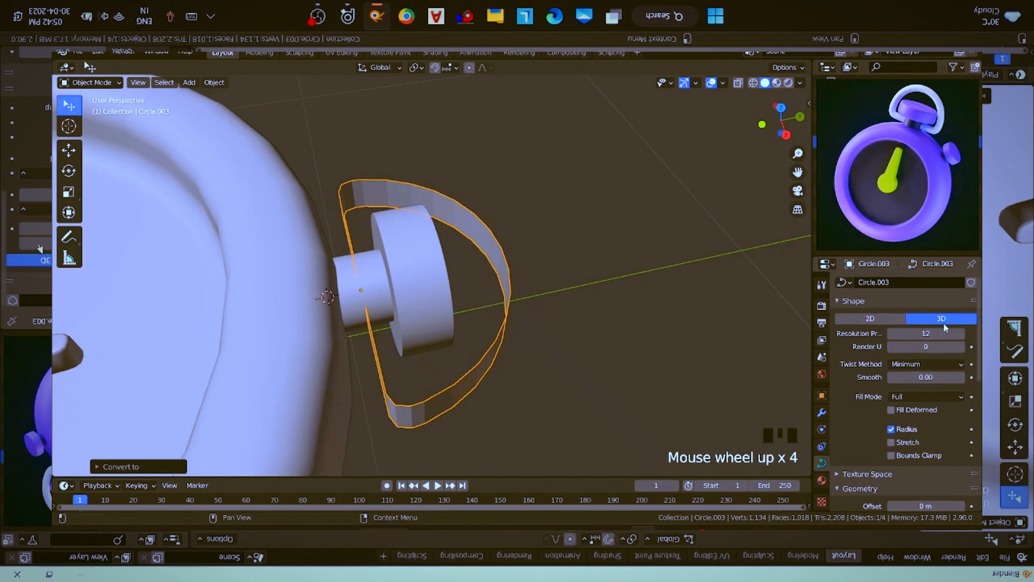
{"action": "left_click", "coordinate": [936, 397]}
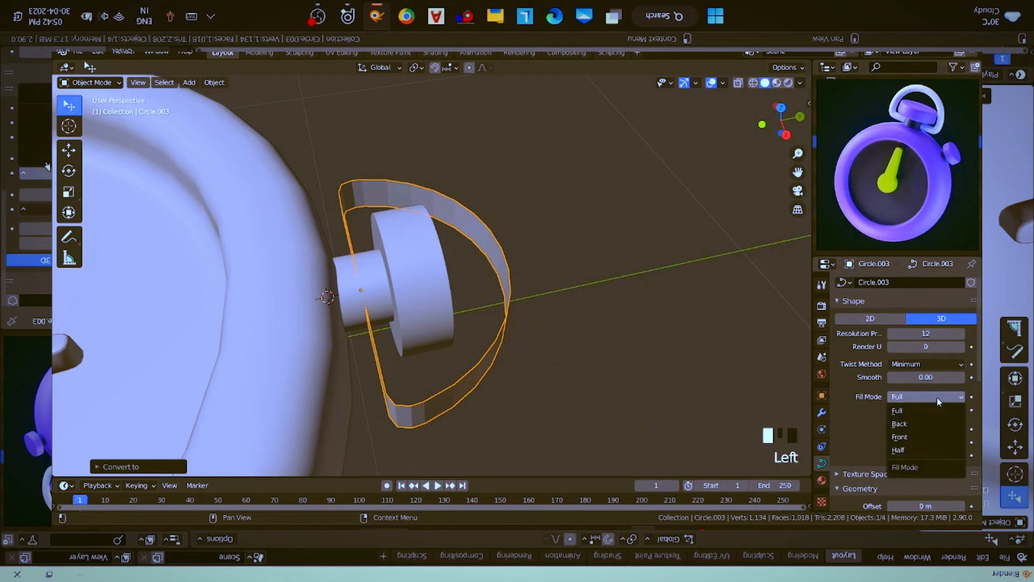
{"action": "left_click", "coordinate": [930, 412]}
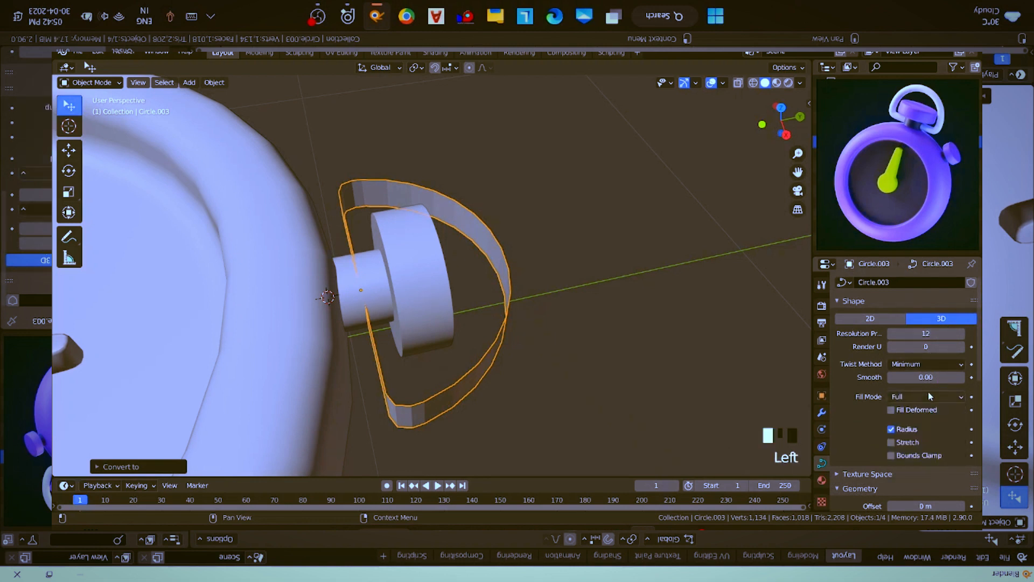
{"action": "scroll", "coordinate": [929, 393], "scroll_direction": "down", "scroll_amount": 2}
{"action": "scroll", "coordinate": [928, 392], "scroll_direction": "down", "scroll_amount": 3}
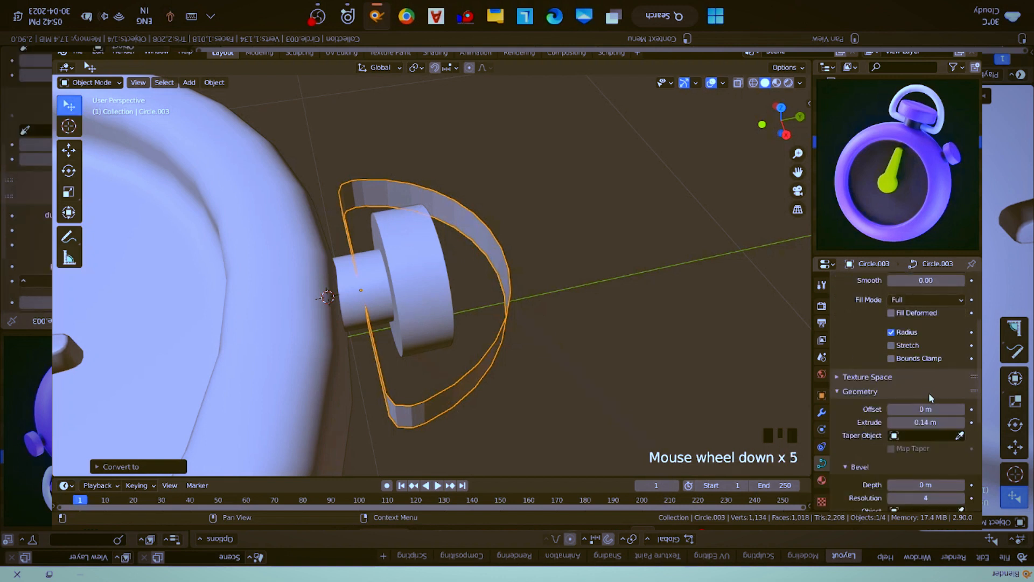
- Set the ring curve's Bevel Depth to 0.08 m
{"action": "scroll", "coordinate": [925, 412], "scroll_direction": "down", "scroll_amount": 1}
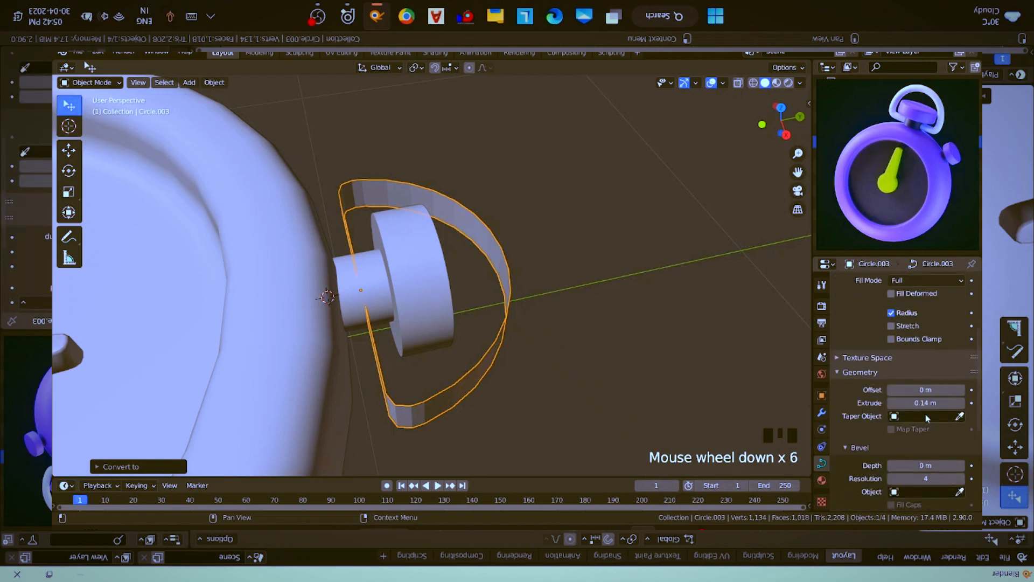
{"action": "left_click", "coordinate": [925, 464]}
{"action": "left_click_drag", "start_coordinate": [925, 465], "coordinate": [936, 464]}
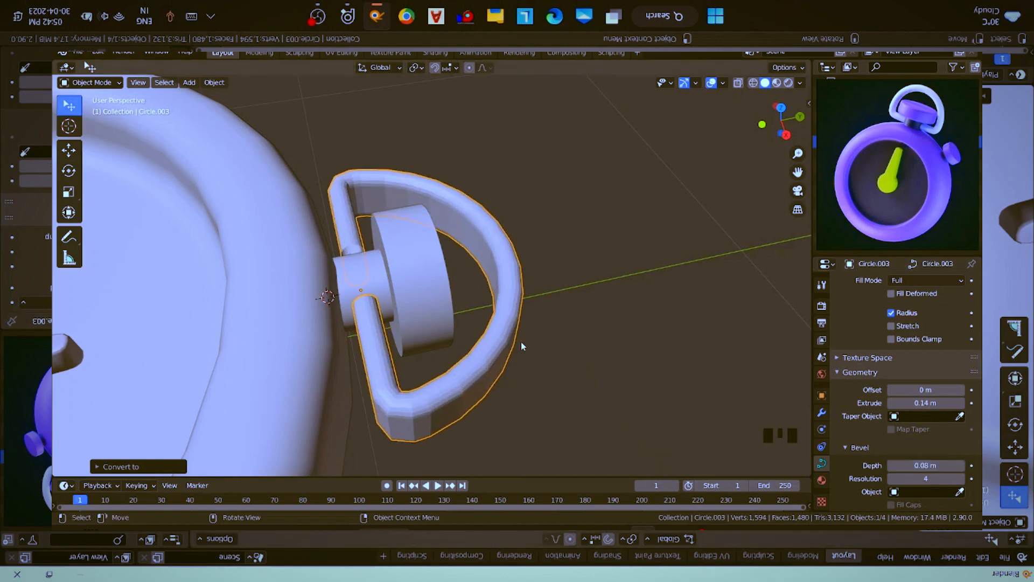
- Apply the object transform to the ring curve
{"action": "middle_click_drag", "start_coordinate": [521, 342], "coordinate": [918, 455]}
{"action": "key", "text": "ctrl+a"}
{"action": "left_click", "coordinate": [537, 344]}
- Set the ring curve's geometry Extrude to 0 m so only the bevel gives it thickness
{"action": "scroll", "coordinate": [922, 441], "scroll_direction": "up", "scroll_amount": 3}
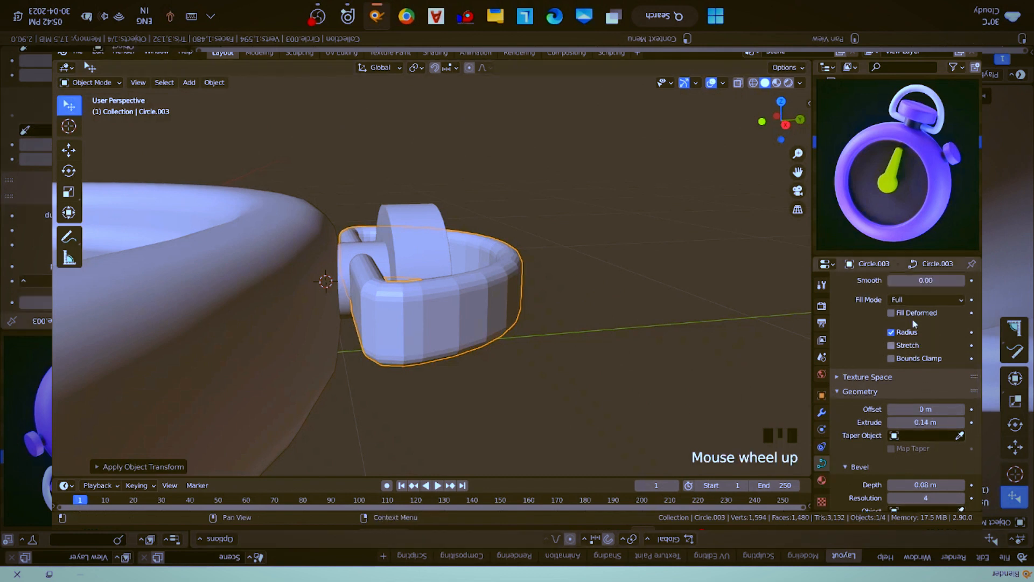
{"action": "scroll", "coordinate": [929, 431], "scroll_direction": "down", "scroll_amount": 4}
{"action": "left_click_drag", "start_coordinate": [929, 385], "coordinate": [609, 331]}
{"action": "middle_click_drag", "start_coordinate": [607, 332], "coordinate": [612, 358]}
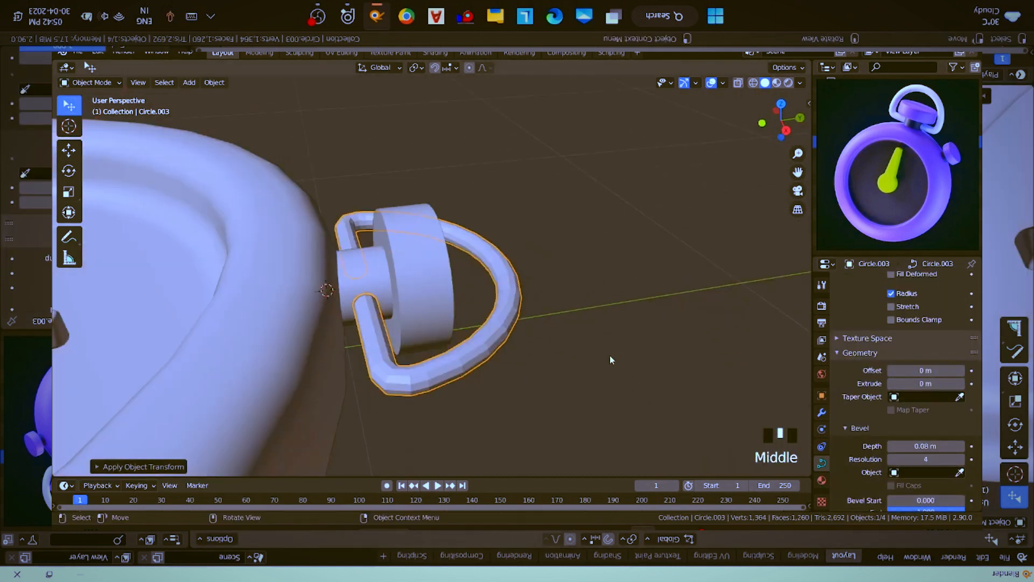
{"action": "middle_click_drag", "start_coordinate": [626, 404], "coordinate": [631, 427]}
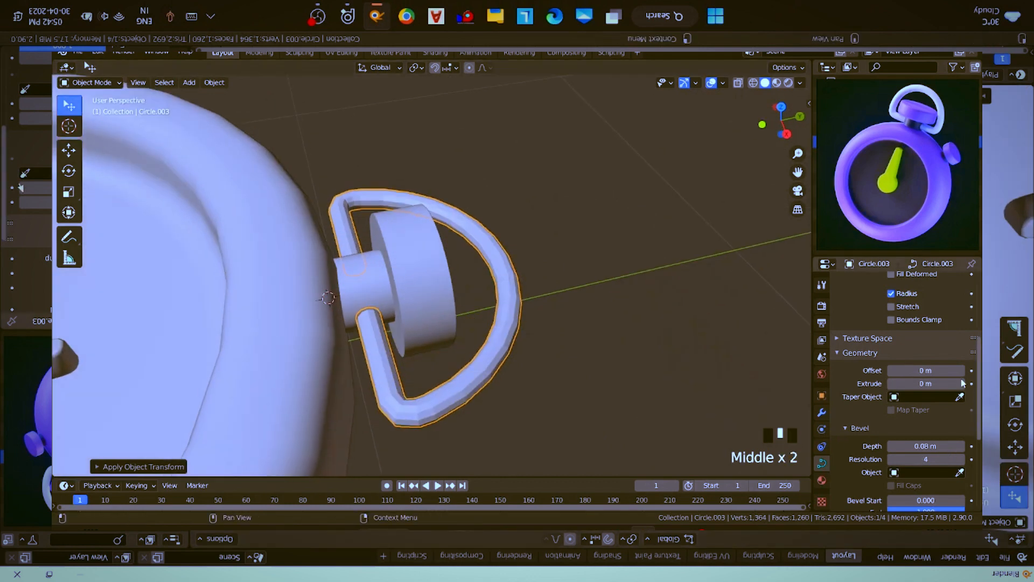
- Set the ring curve's Bevel Resolution to 5 and shade the ring smooth
{"action": "scroll", "coordinate": [948, 425], "scroll_direction": "down", "scroll_amount": 1}
{"action": "left_click", "coordinate": [958, 440]}
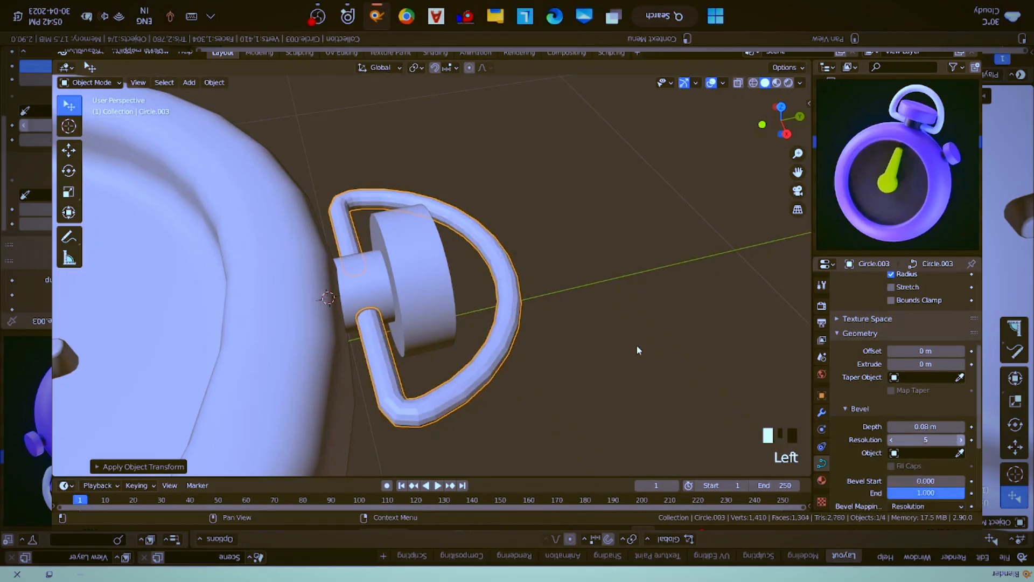
{"action": "right_click", "coordinate": [527, 291]}
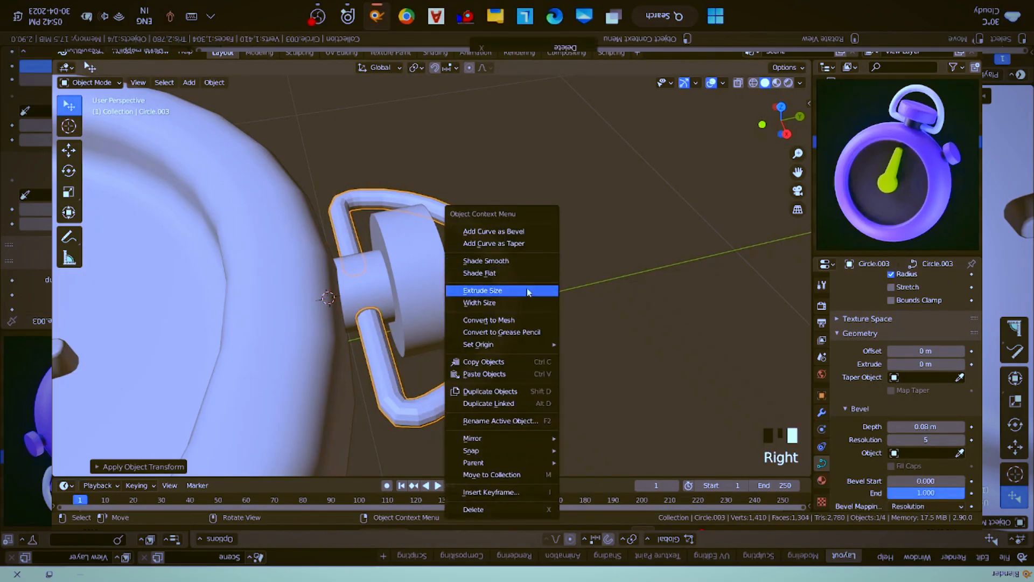
{"action": "left_click", "coordinate": [513, 260]}
{"action": "middle_click_drag", "start_coordinate": [547, 357], "coordinate": [608, 401]}
{"action": "scroll", "coordinate": [608, 402], "scroll_direction": "down", "scroll_amount": 2}
{"action": "middle_click_drag", "start_coordinate": [592, 338], "coordinate": [607, 345]}
{"action": "middle_click_drag", "start_coordinate": [485, 322], "coordinate": [477, 303]}
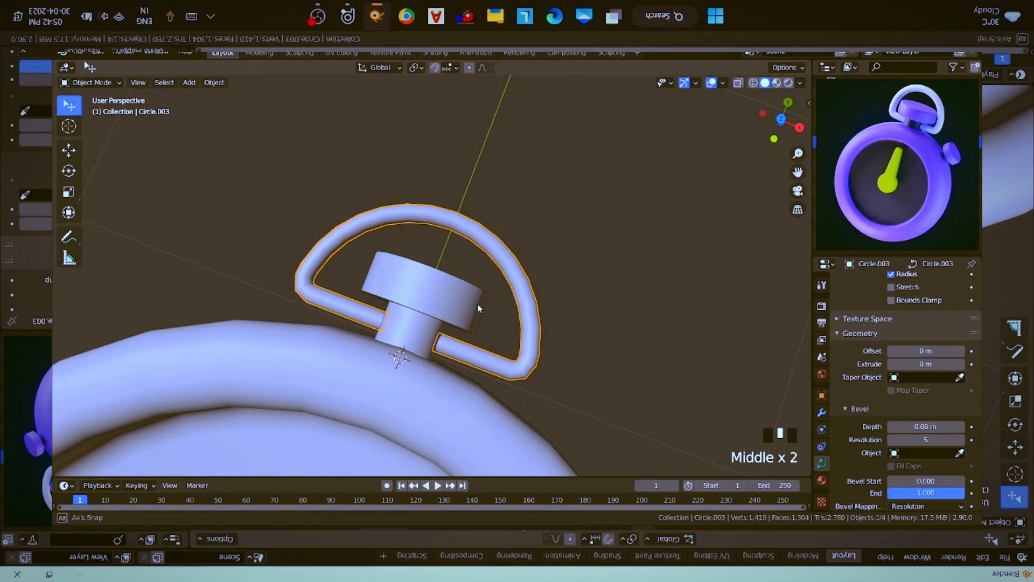
{"action": "key", "text": "s"}
{"action": "key", "text": "z"}
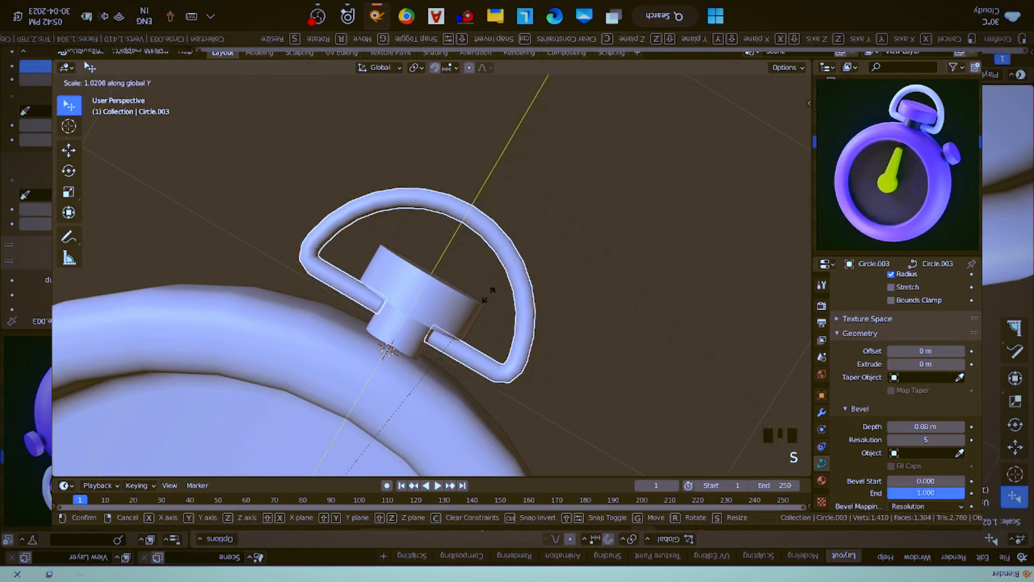
{"action": "left_click", "coordinate": [511, 276]}
{"action": "scroll", "coordinate": [512, 278], "scroll_direction": "down", "scroll_amount": 1}
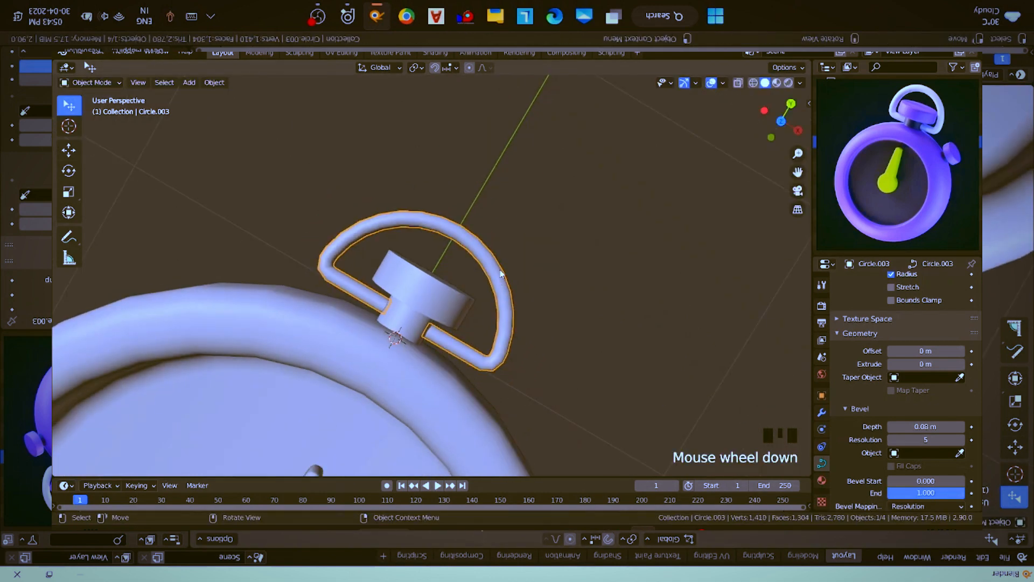
- Set the ring's origin to its geometry and try to stretch the ring along the Y axis
{"action": "right_click", "coordinate": [501, 274]}
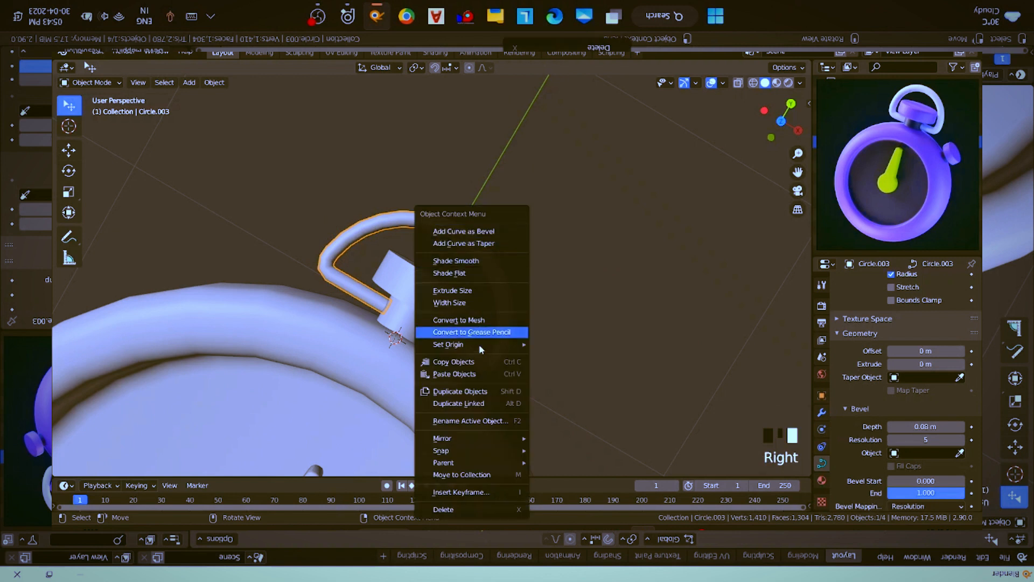
{"action": "mouse_move", "coordinate": [483, 344]}
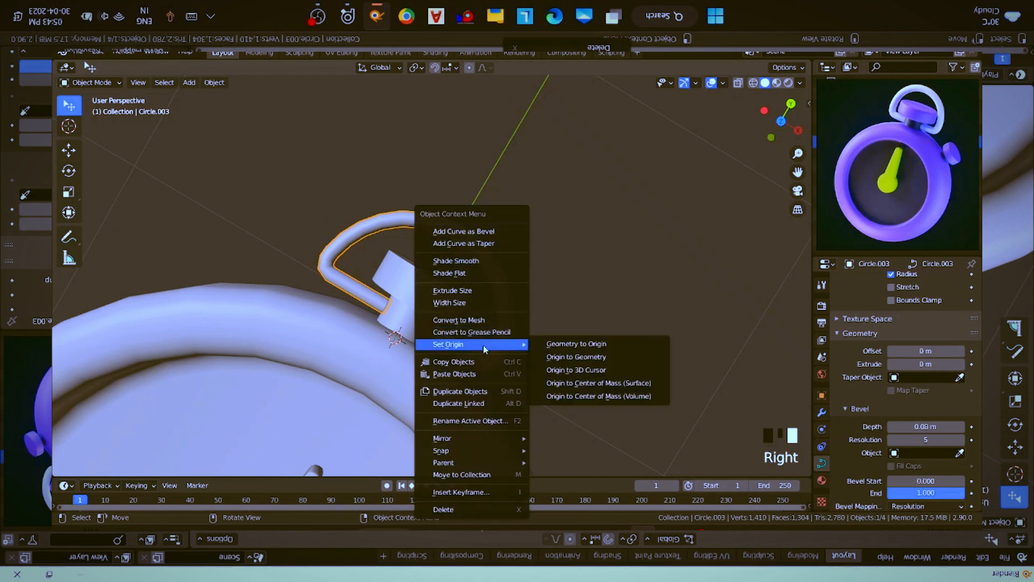
{"action": "left_click", "coordinate": [593, 361]}
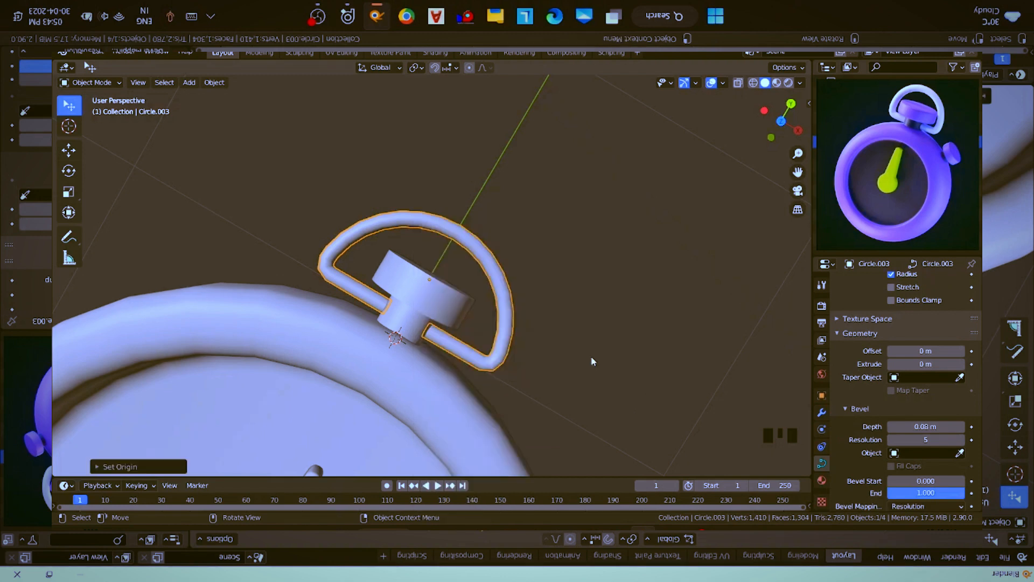
{"action": "key", "text": "s"}
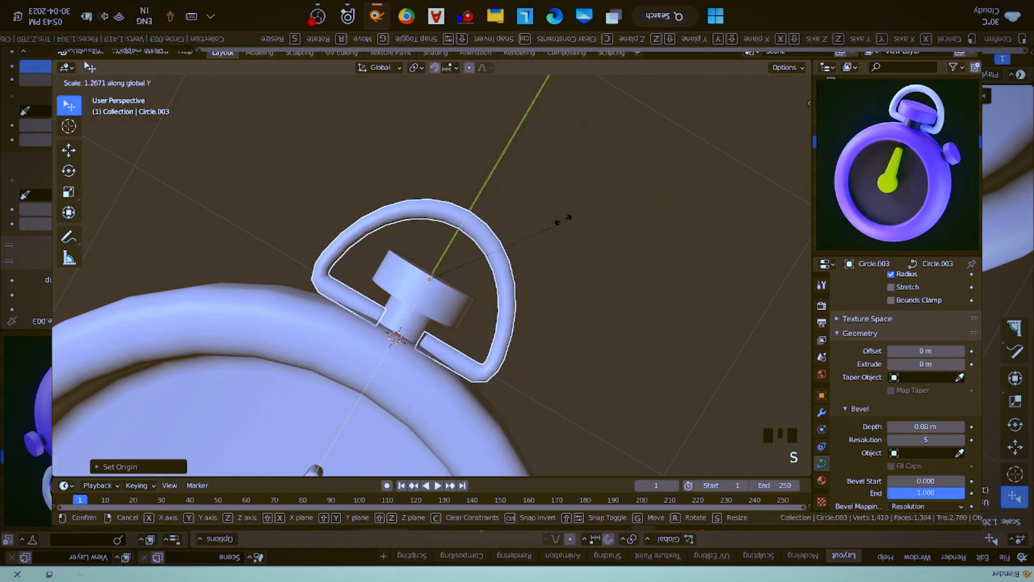
{"action": "right_click", "coordinate": [554, 238]}
- Set the ring's origin to the 3D cursor and scale the ring along Y by about 1.16
{"action": "right_click", "coordinate": [514, 338]}
{"action": "mouse_move", "coordinate": [514, 337]}
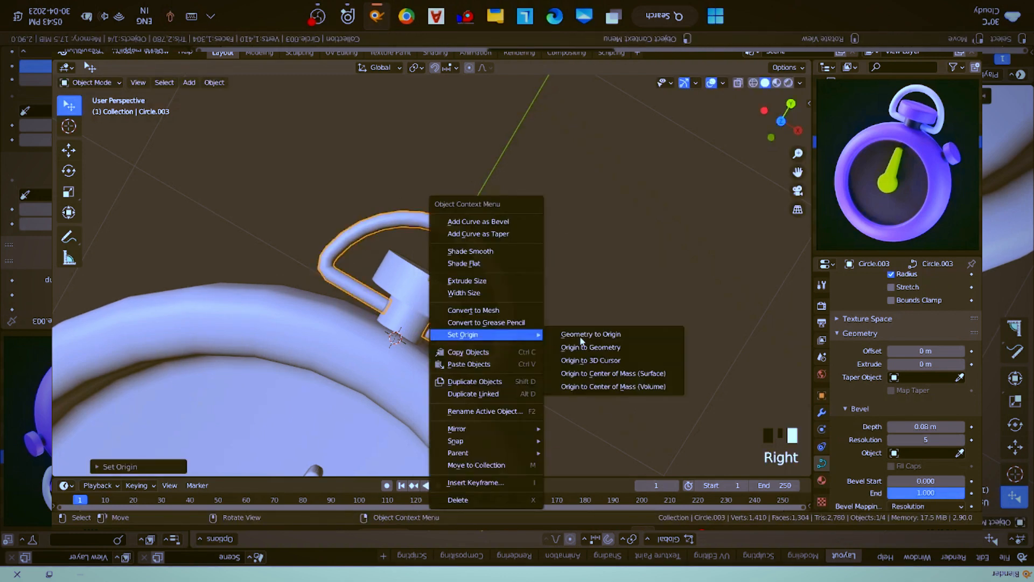
{"action": "left_click", "coordinate": [596, 366]}
{"action": "key", "text": "s"}
{"action": "key", "text": "y"}
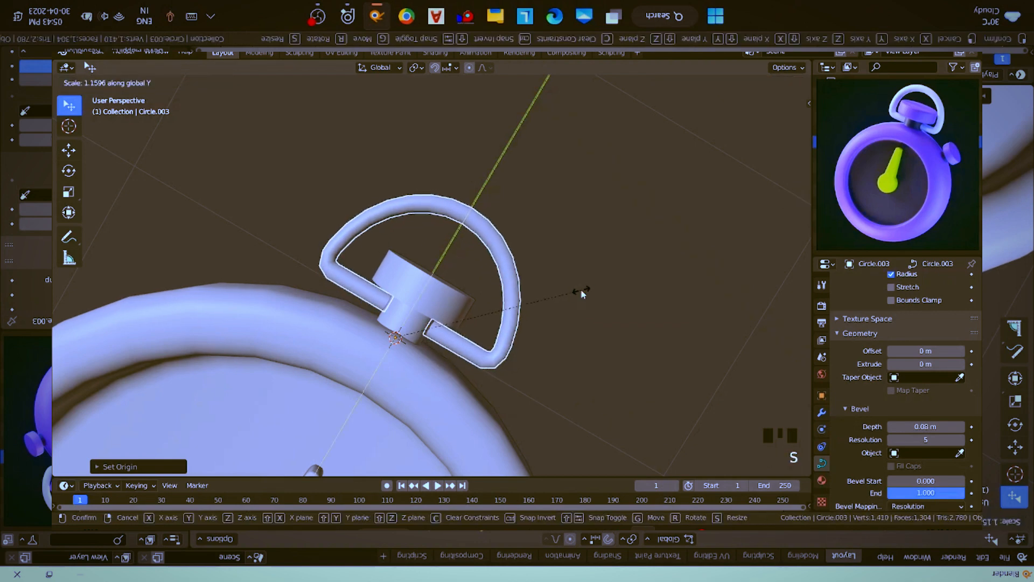
{"action": "left_click", "coordinate": [582, 293]}
- Move the ring about 0.015 m along negative Y, toward the stopwatch case
{"action": "key", "text": "g"}
{"action": "key", "text": "y"}
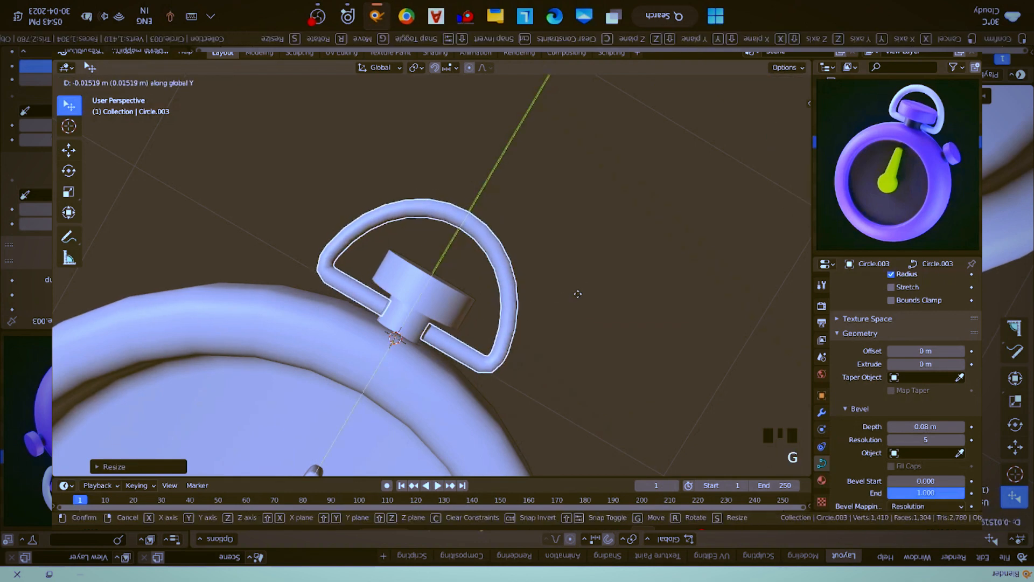
{"action": "left_click", "coordinate": [578, 294]}
- Examine the ring's fit around the button up close and its proportions against the whole stopwatch
{"action": "scroll", "coordinate": [595, 353], "scroll_direction": "up", "scroll_amount": 2}
{"action": "middle_click_drag", "start_coordinate": [594, 361], "coordinate": [565, 300]}
{"action": "middle_click_drag", "start_coordinate": [535, 334], "coordinate": [495, 338]}
{"action": "key", "text": "KP_Decimal"}
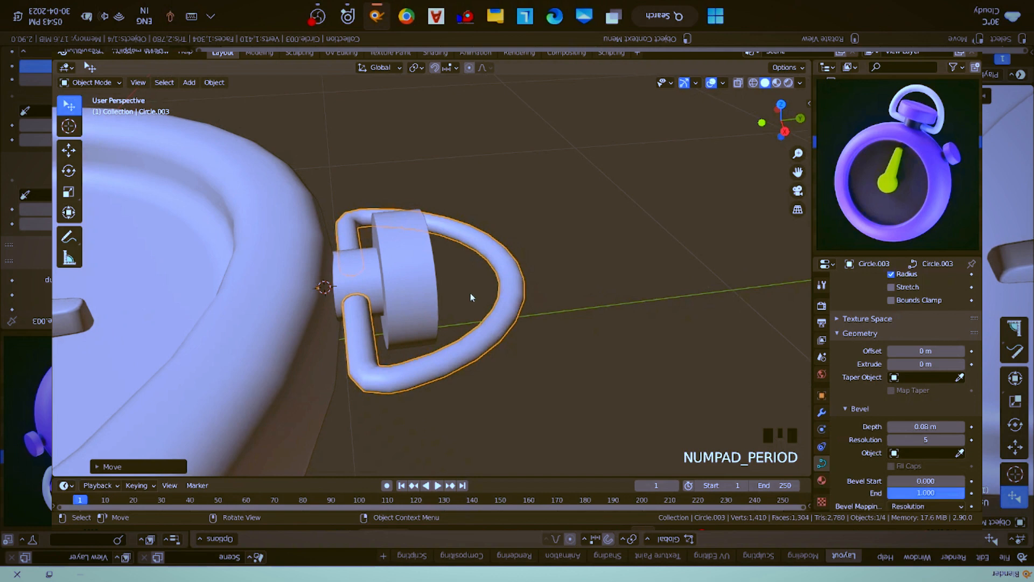
{"action": "middle_click_drag", "start_coordinate": [471, 296], "coordinate": [509, 336]}
{"action": "scroll", "coordinate": [487, 332], "scroll_direction": "down", "scroll_amount": 4}
{"action": "scroll", "coordinate": [487, 333], "scroll_direction": "up", "scroll_amount": 1}
{"action": "scroll", "coordinate": [488, 338], "scroll_direction": "up", "scroll_amount": 2}
{"action": "scroll", "coordinate": [948, 414], "scroll_direction": "down", "scroll_amount": 1}
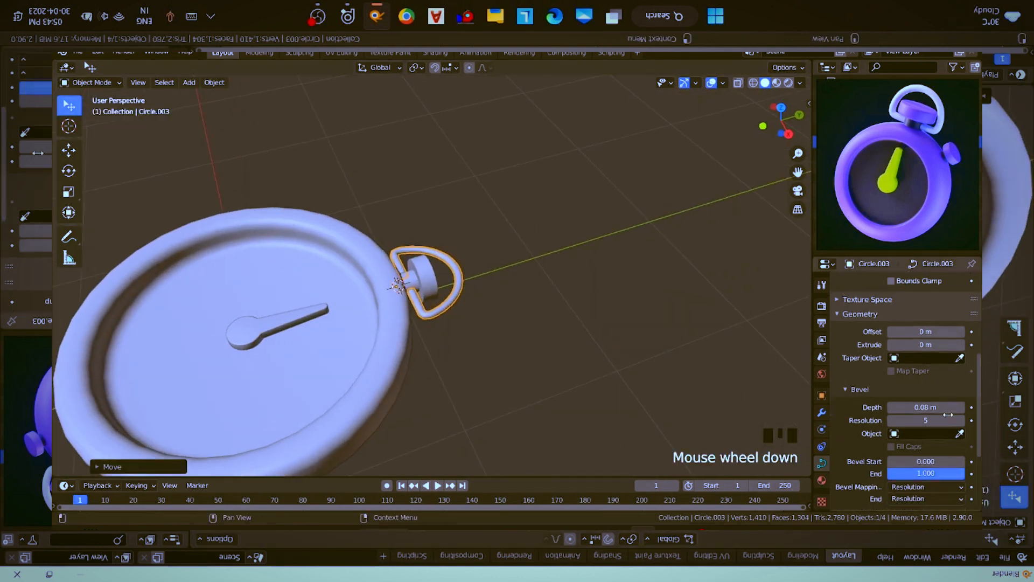
- Set the ring curve's Bevel Depth to 0.095 m and its Bevel Resolution to 6
{"action": "scroll", "coordinate": [948, 414], "scroll_direction": "down", "scroll_amount": 1}
{"action": "scroll", "coordinate": [846, 408], "scroll_direction": "up", "scroll_amount": 9}
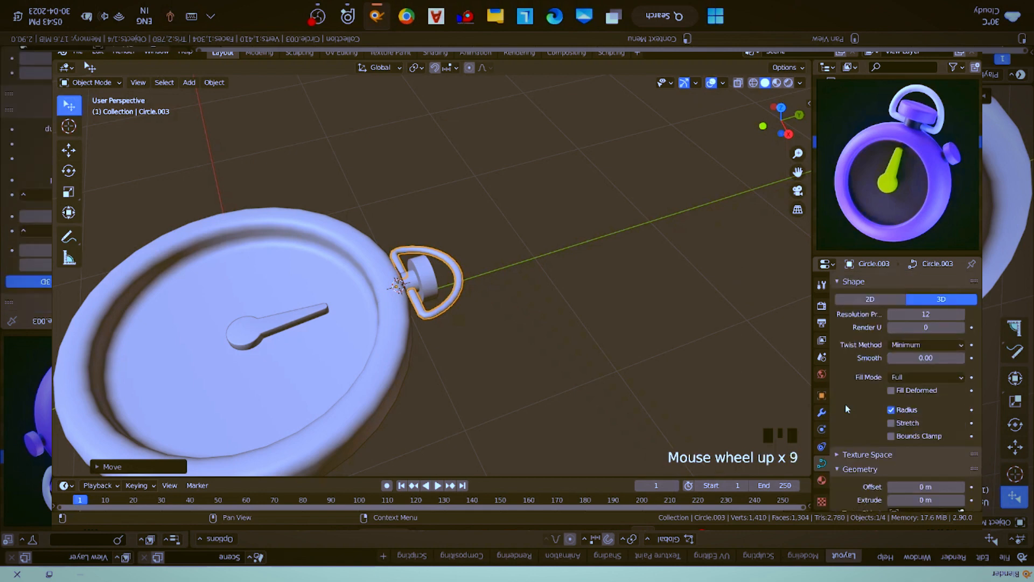
{"action": "scroll", "coordinate": [897, 434], "scroll_direction": "down", "scroll_amount": 8}
{"action": "scroll", "coordinate": [902, 477], "scroll_direction": "down", "scroll_amount": 5}
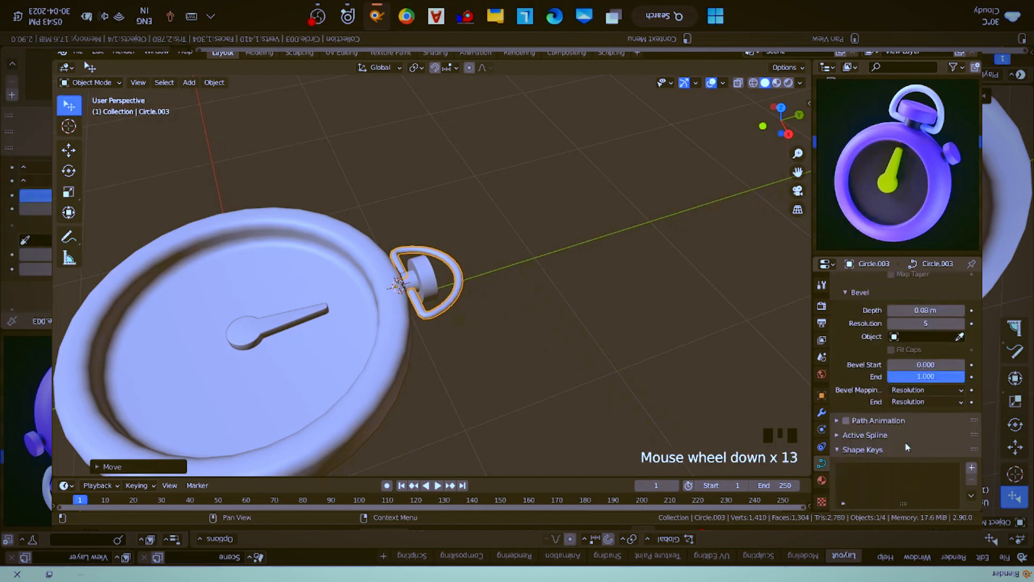
{"action": "left_click", "coordinate": [914, 310]}
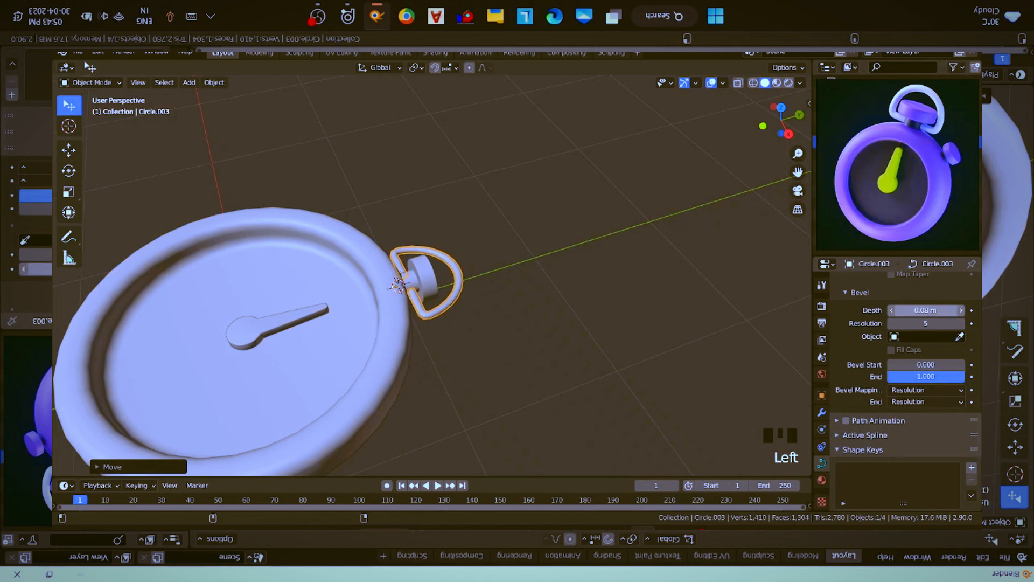
{"action": "left_click_drag", "start_coordinate": [914, 311], "coordinate": [918, 310], "text": "shift"}
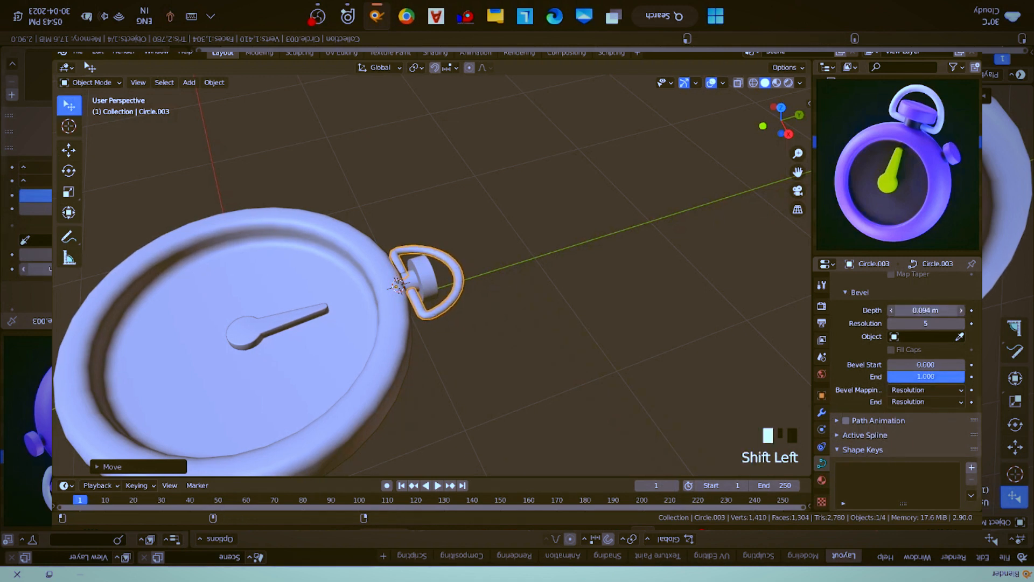
{"action": "left_click", "coordinate": [961, 323]}
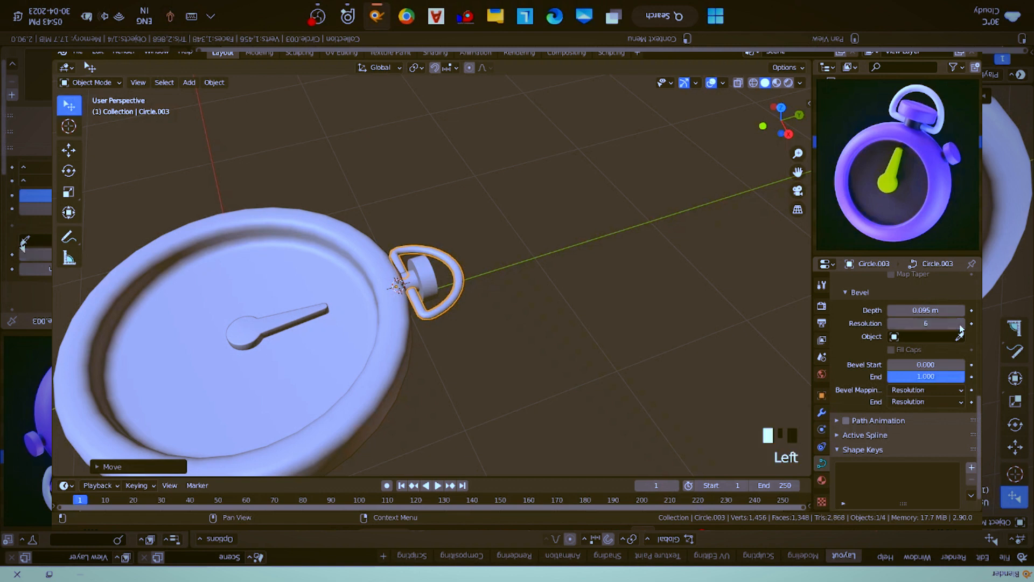
- Add a Subdivision Surface modifier to the ring and turn off its display in the viewport
{"action": "left_click", "coordinate": [822, 413]}
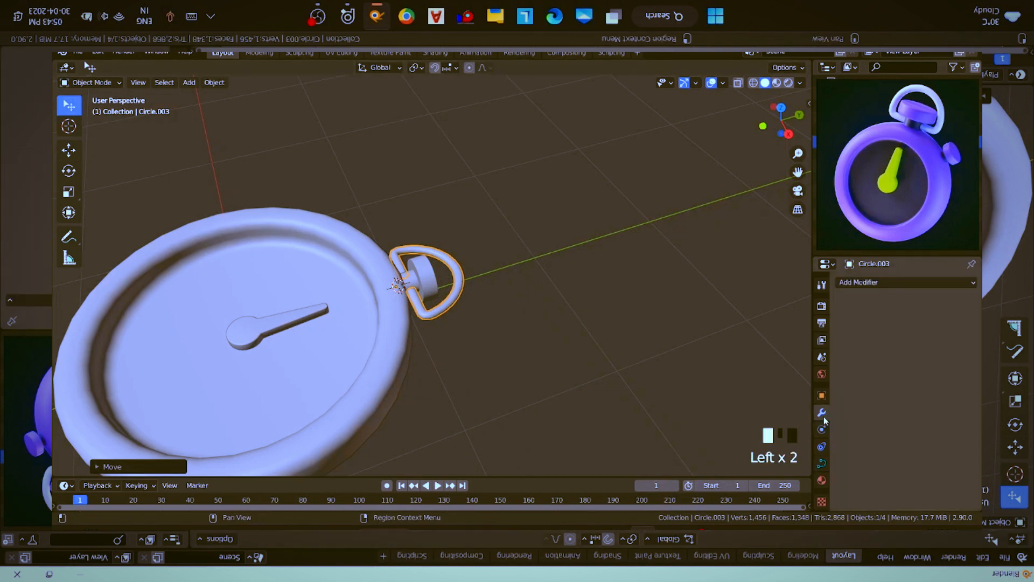
{"action": "left_click", "coordinate": [868, 282]}
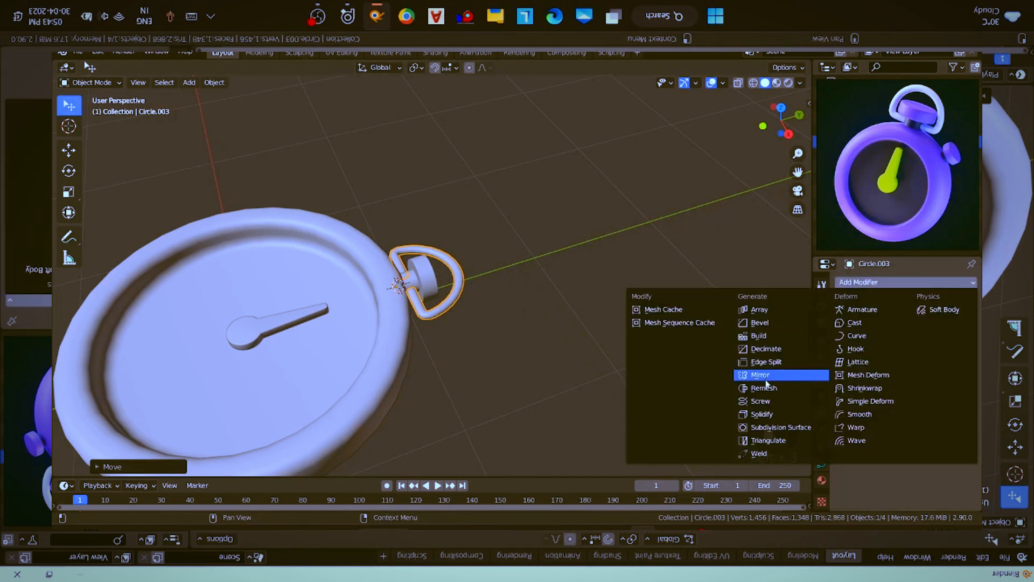
{"action": "left_click", "coordinate": [795, 427]}
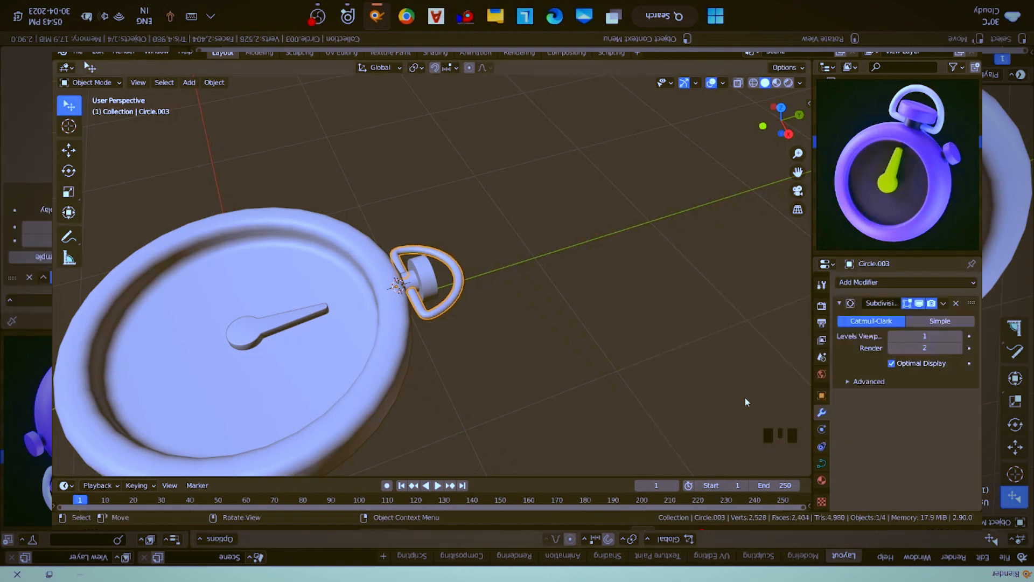
{"action": "scroll", "coordinate": [563, 372], "scroll_direction": "up", "scroll_amount": 7}
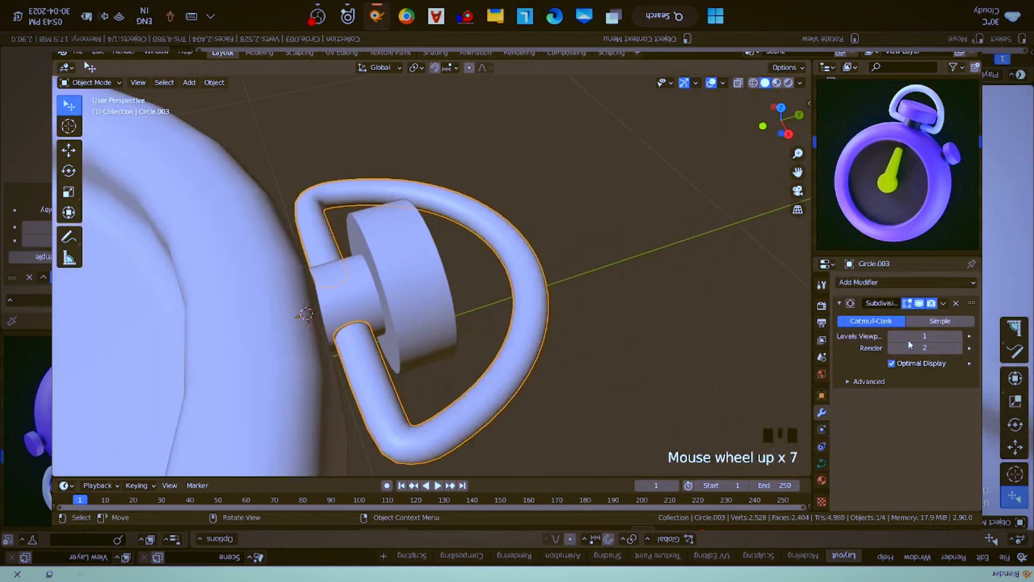
{"action": "left_click", "coordinate": [919, 303]}
- Select the capped button and snap the 3D cursor to the world origin
{"action": "scroll", "coordinate": [420, 306], "scroll_direction": "down", "scroll_amount": 4}
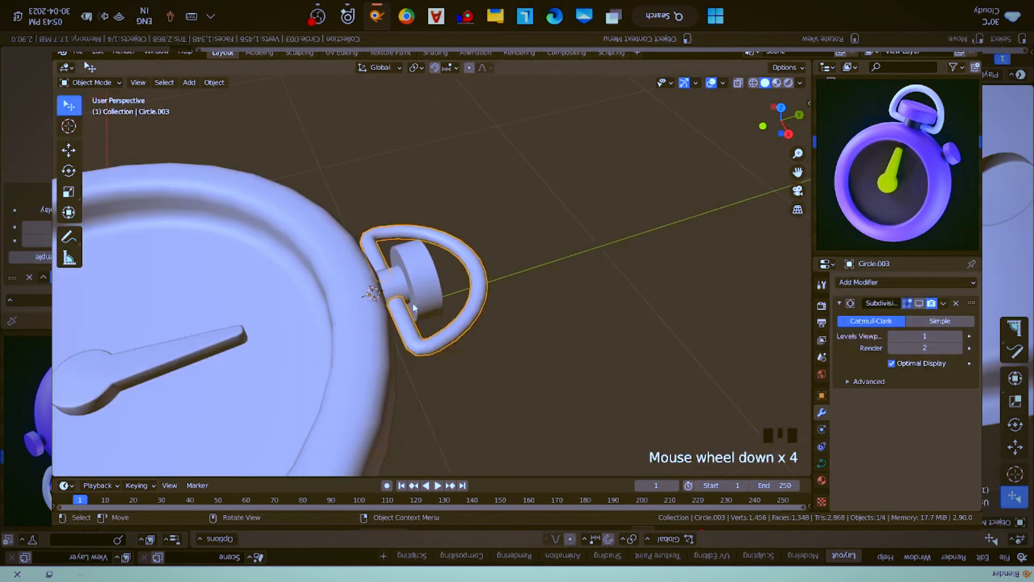
{"action": "scroll", "coordinate": [413, 305], "scroll_direction": "down", "scroll_amount": 1}
{"action": "middle_click_drag", "start_coordinate": [412, 302], "coordinate": [462, 237], "text": "shift"}
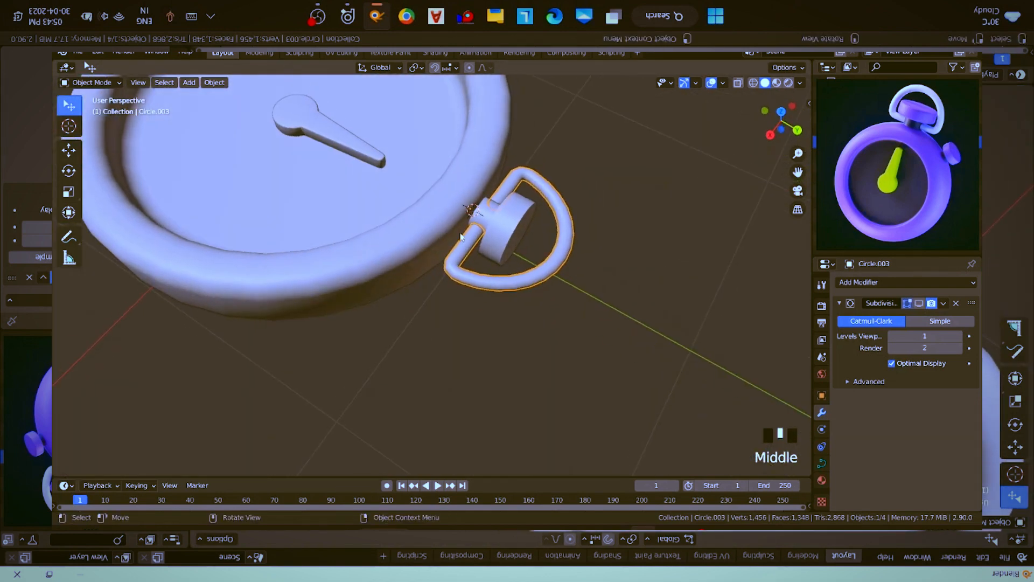
{"action": "left_click", "coordinate": [505, 234]}
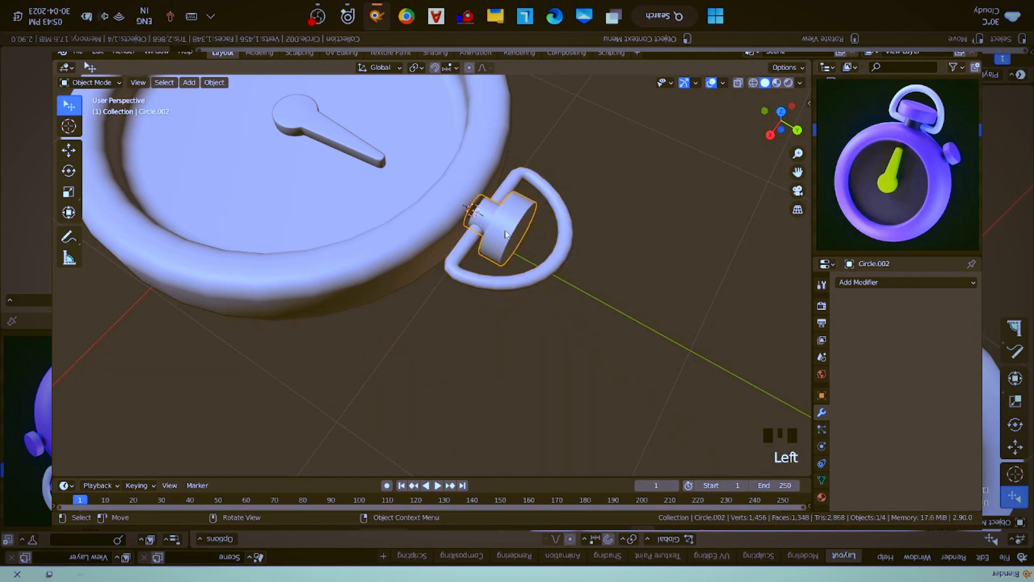
{"action": "scroll", "coordinate": [437, 266], "scroll_direction": "down", "scroll_amount": 2}
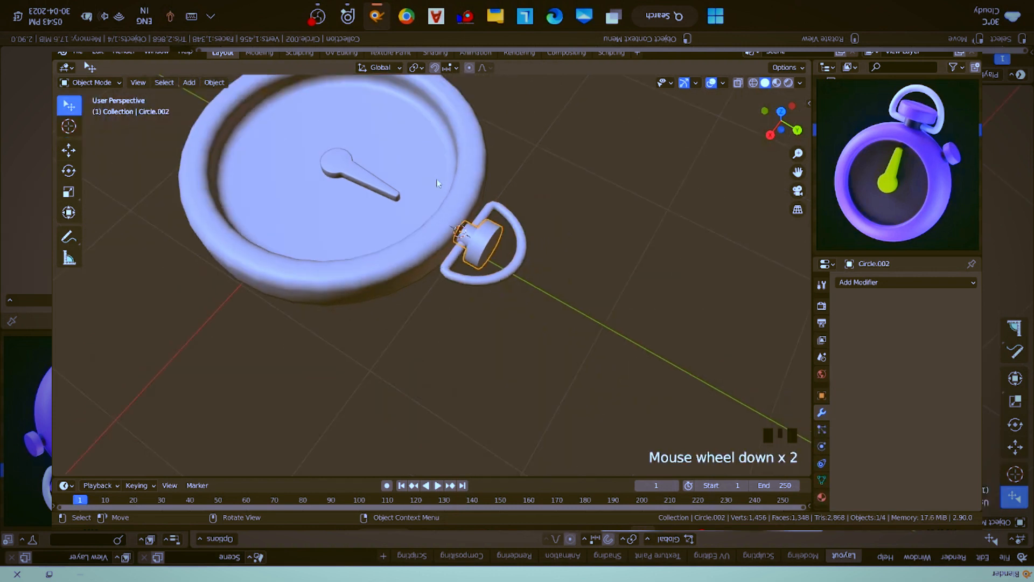
{"action": "key", "text": "shift+s"}
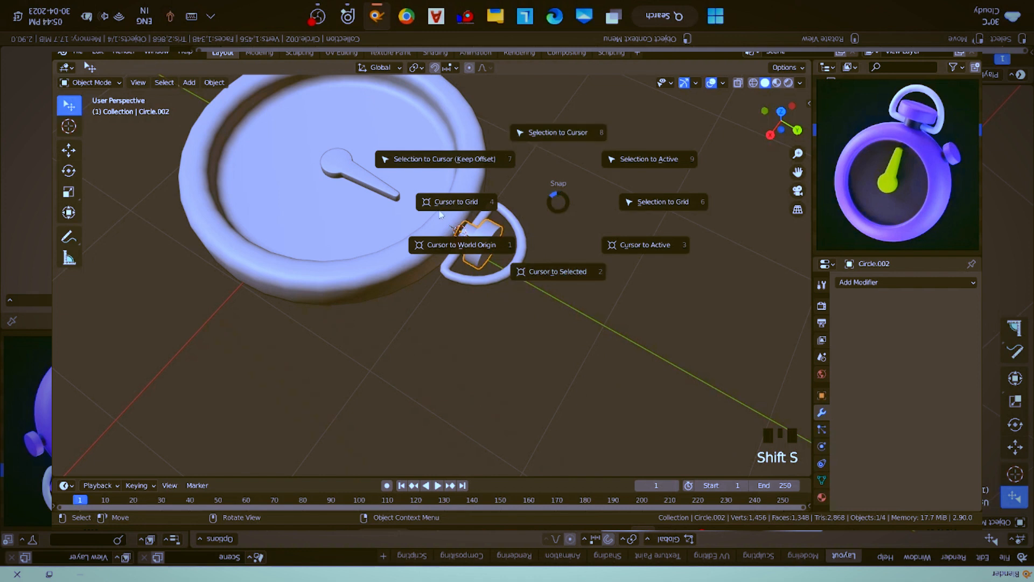
{"action": "left_click", "coordinate": [471, 252]}
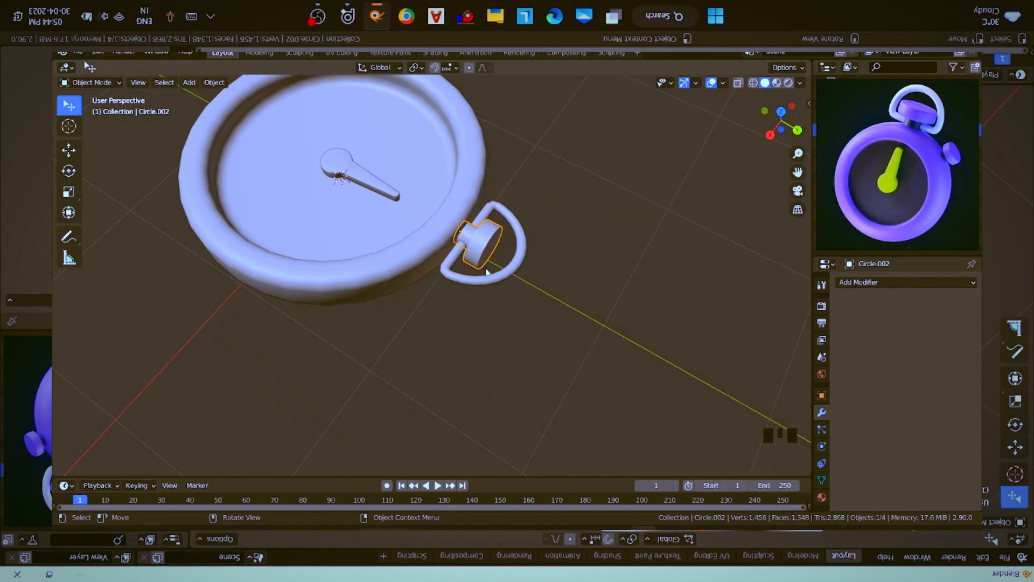
- Duplicate the capped button and rotate the copy about the global Z axis around the 3D cursor to the case's side
{"action": "left_click", "coordinate": [415, 67]}
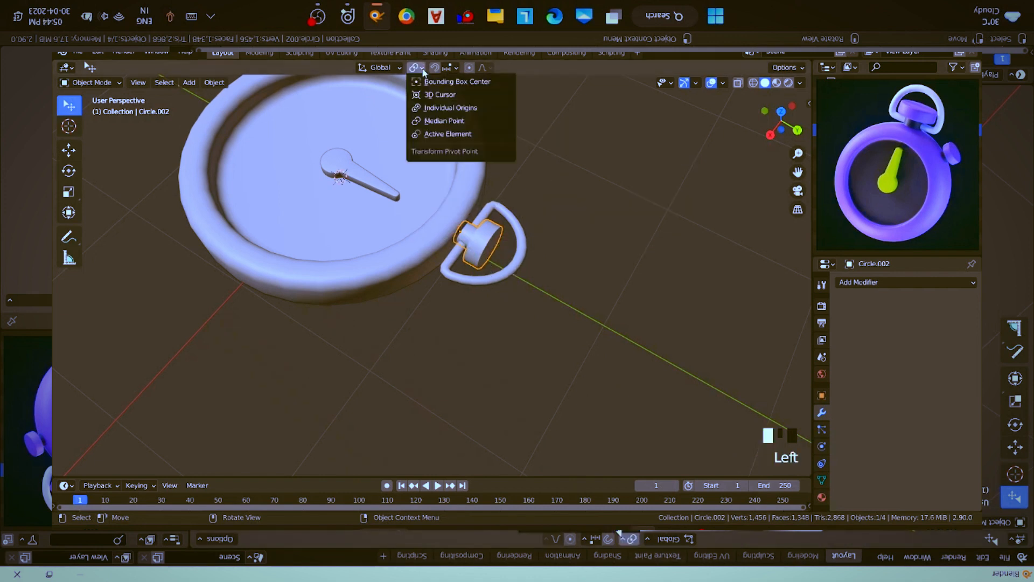
{"action": "left_click", "coordinate": [429, 95]}
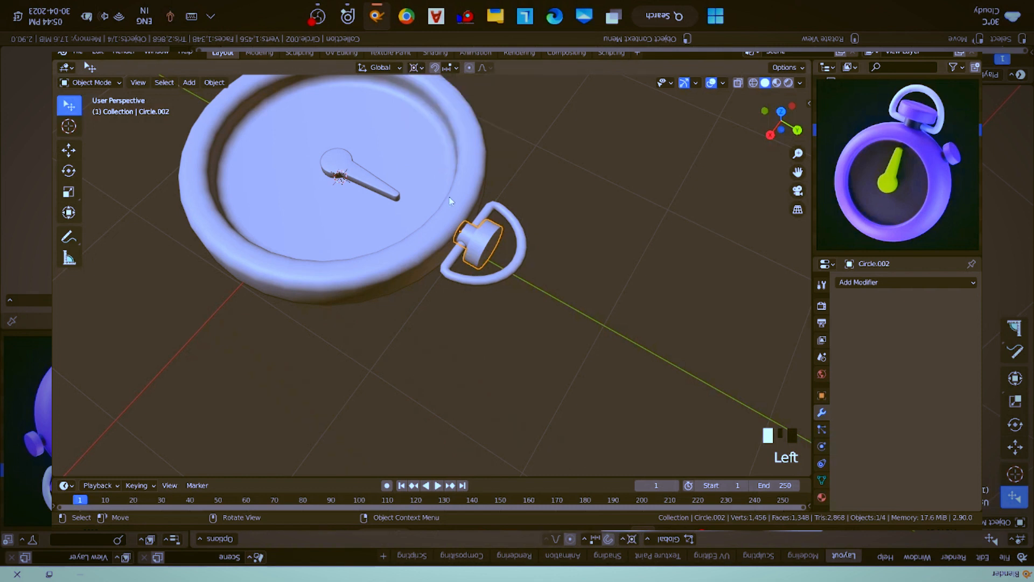
{"action": "key", "text": "shift+d"}
{"action": "left_click", "coordinate": [496, 251]}
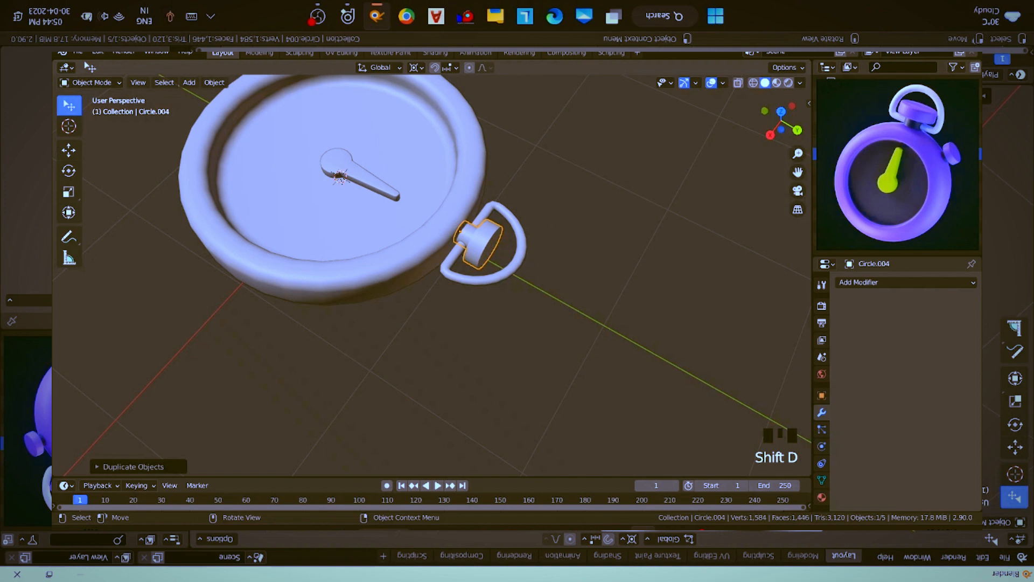
{"action": "key", "text": "r"}
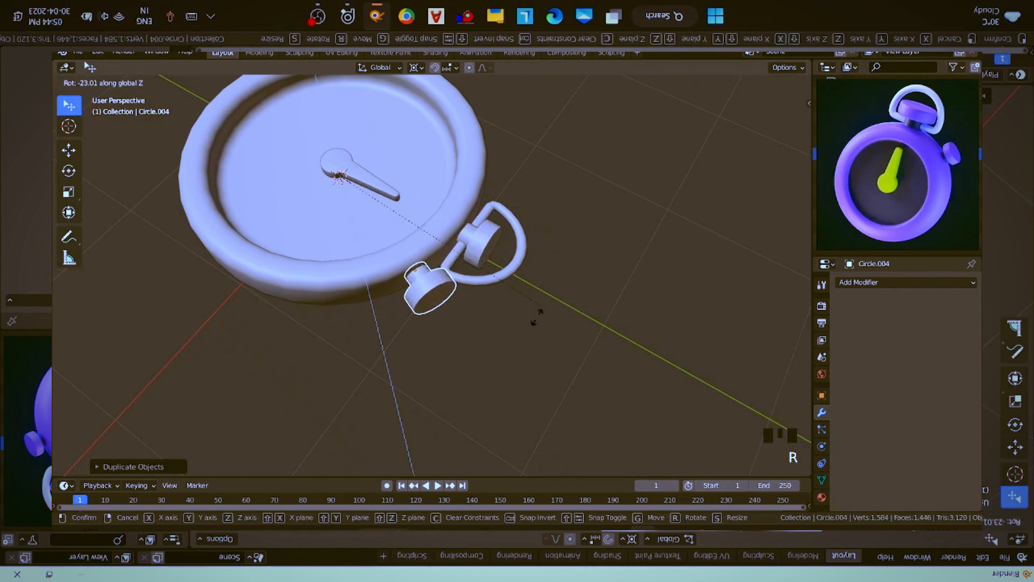
{"action": "left_click", "coordinate": [519, 391]}
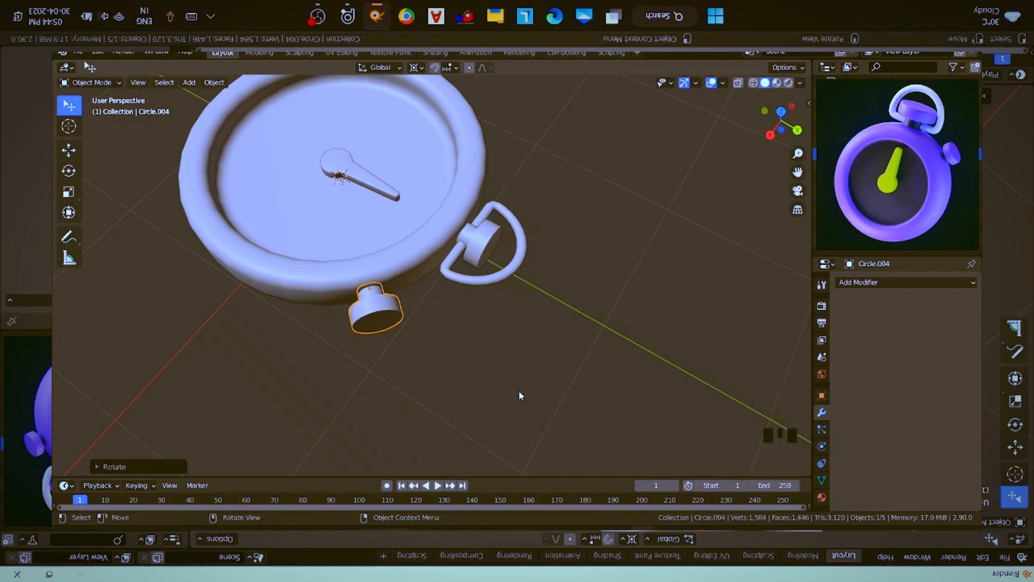
- Restore the Median Point pivot and scale the duplicated side button down uniformly
{"action": "middle_click_drag", "start_coordinate": [515, 370], "coordinate": [593, 302]}
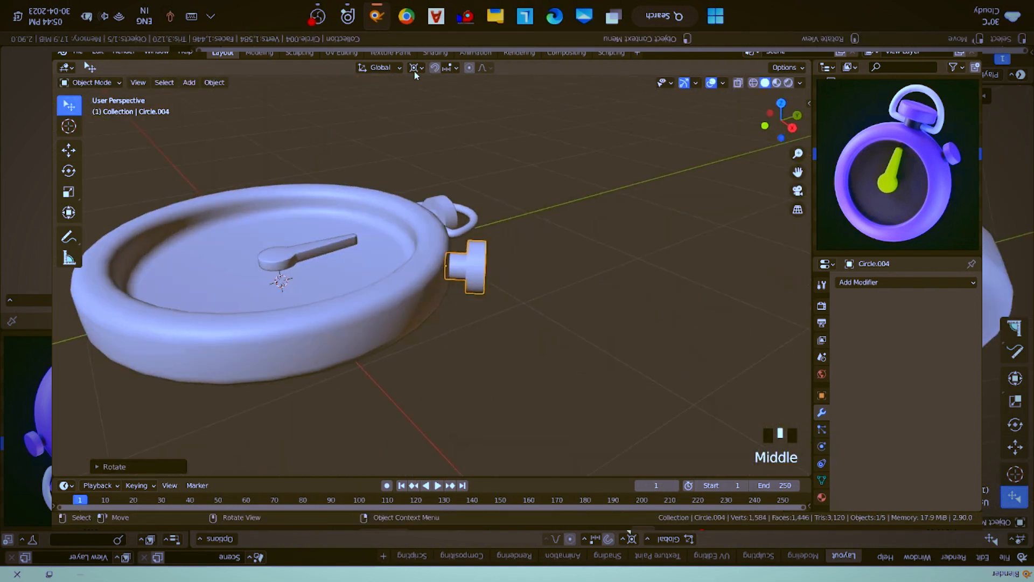
{"action": "left_click", "coordinate": [415, 68]}
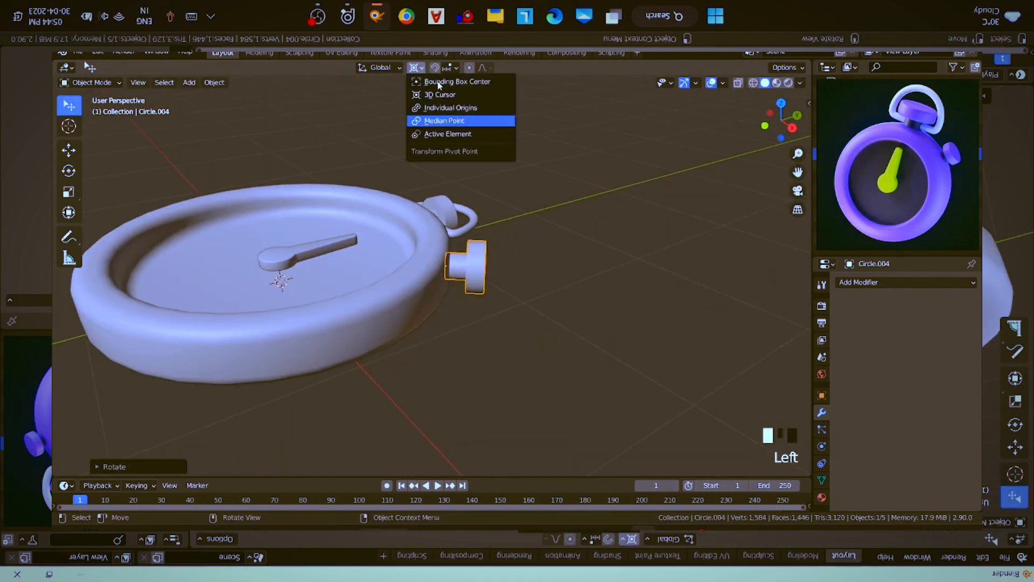
{"action": "left_click", "coordinate": [443, 120]}
{"action": "scroll", "coordinate": [517, 296], "scroll_direction": "up", "scroll_amount": 3}
{"action": "middle_click_drag", "start_coordinate": [520, 314], "coordinate": [584, 261]}
{"action": "key", "text": "s"}
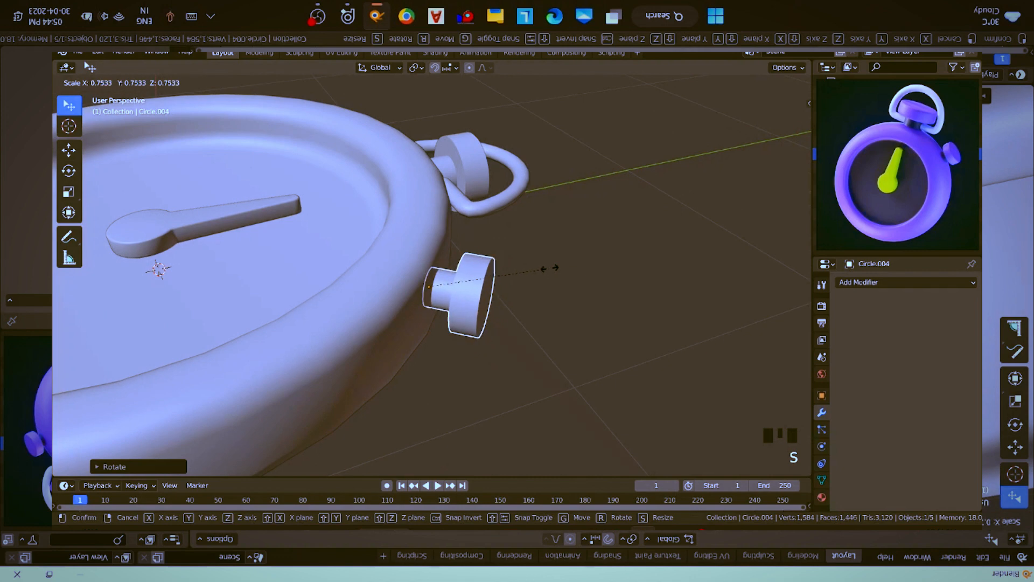
{"action": "left_click", "coordinate": [535, 276]}
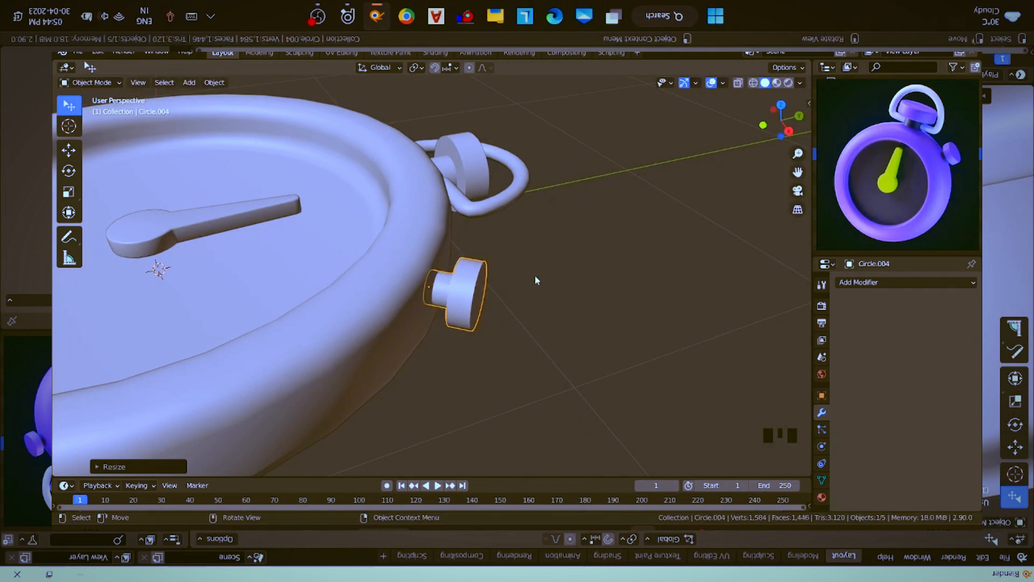
- Try to move the side button inward toward the case rim freehand, and undo the move
{"action": "middle_click_drag", "start_coordinate": [535, 276], "coordinate": [490, 310]}
{"action": "key", "text": "g"}
{"action": "key", "text": "x"}
{"action": "key", "text": "x"}
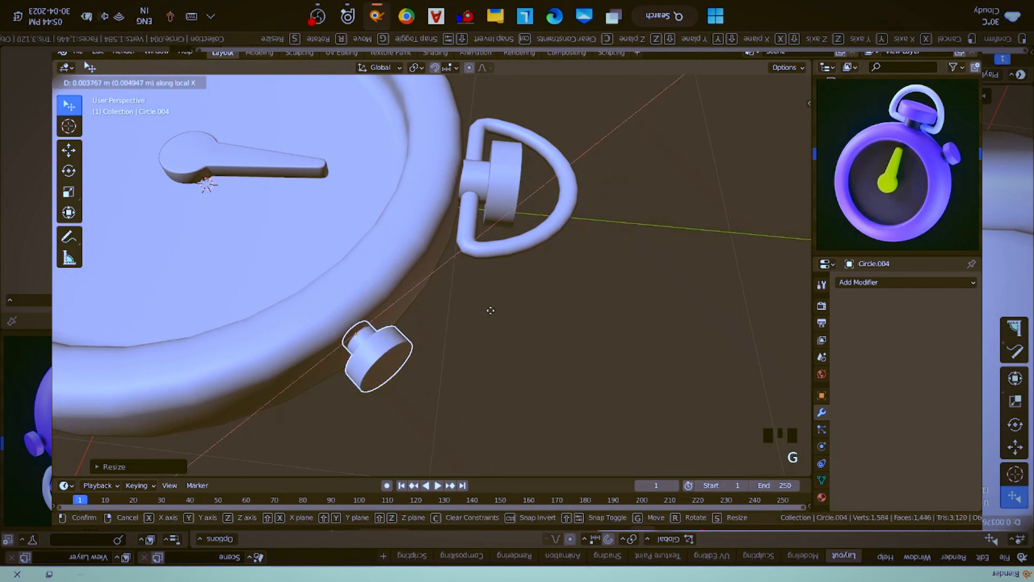
{"action": "key", "text": "x"}
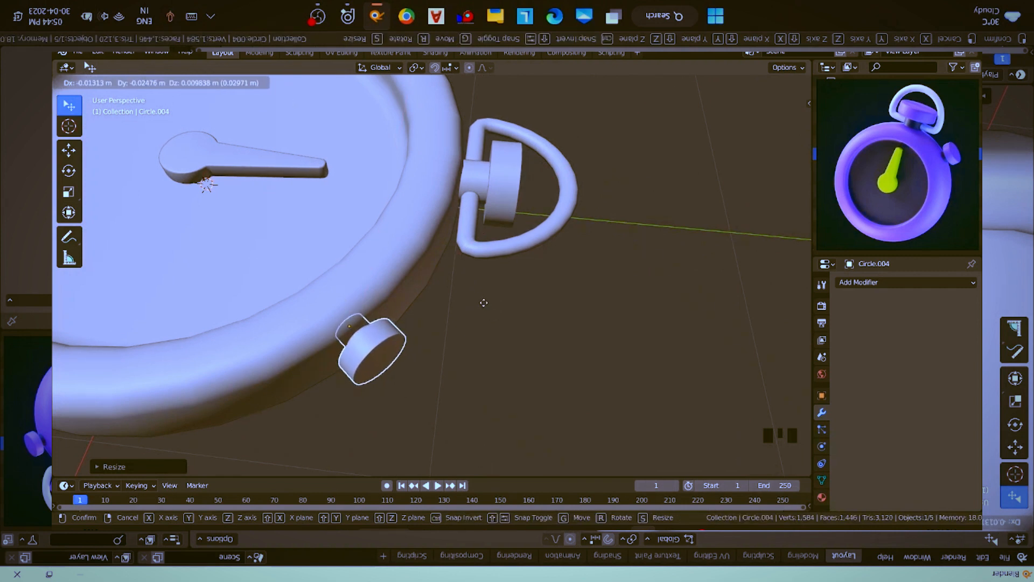
{"action": "left_click", "coordinate": [484, 306]}
{"action": "middle_click_drag", "start_coordinate": [465, 312], "coordinate": [479, 312]}
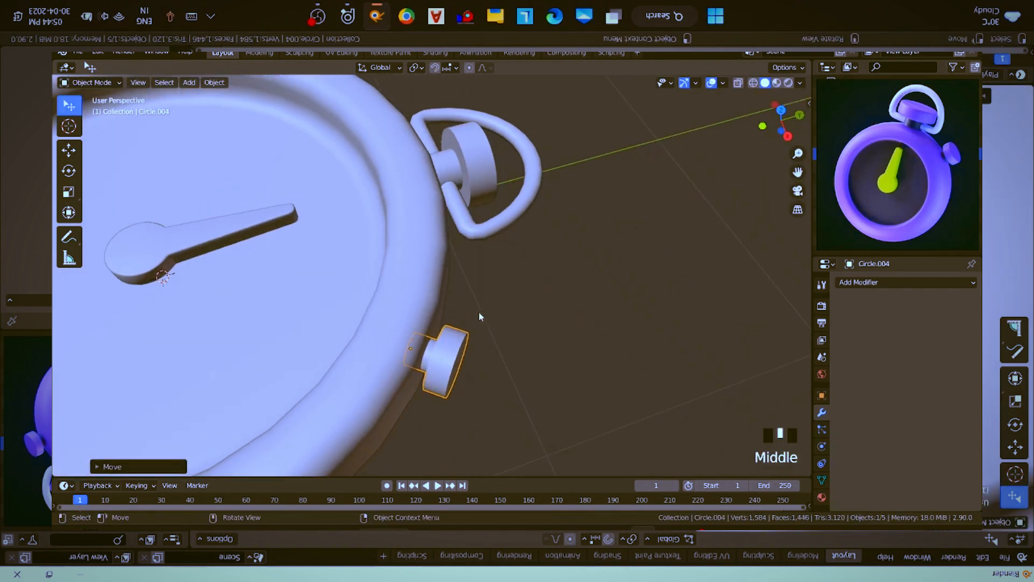
{"action": "key", "text": "ctrl+z"}
- Move the side button along its local Z axis so its stem sinks into the case rim
{"action": "key", "text": "g"}
{"action": "key", "text": "z"}
{"action": "key", "text": "z"}
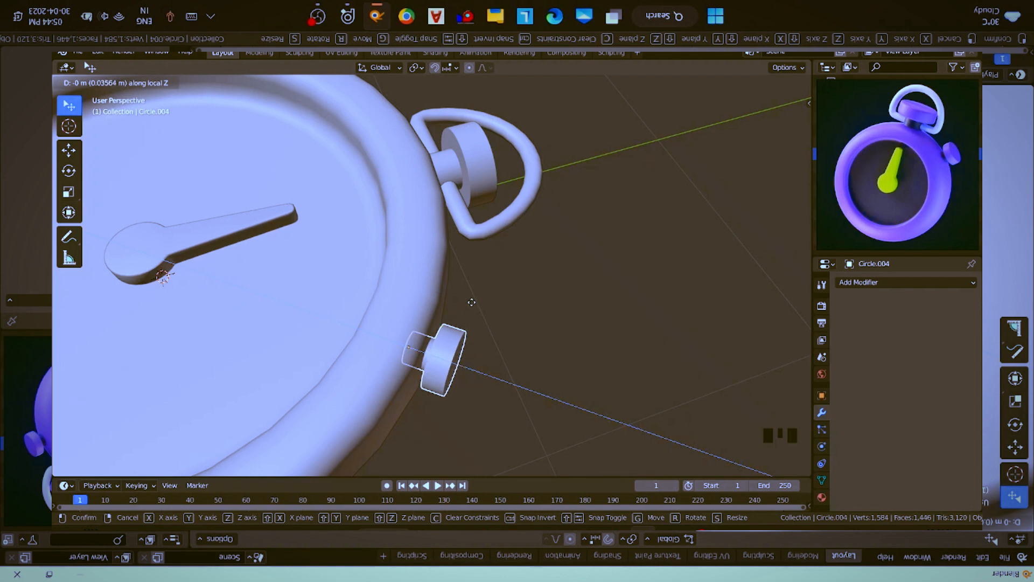
{"action": "left_click", "coordinate": [480, 314]}
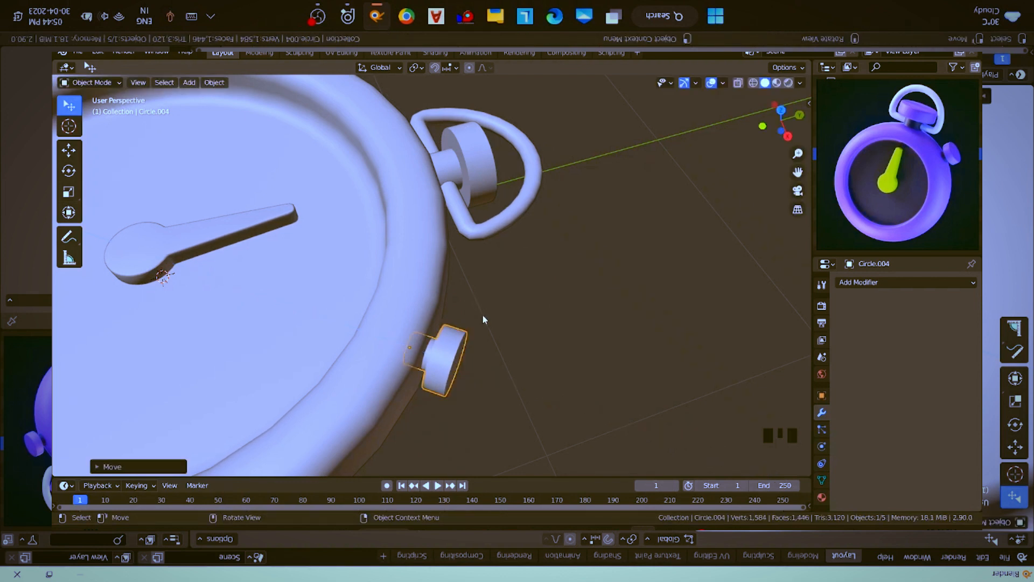
- Scale the face loop on the case's inner wall to about 0.9, excluding the Z axis
{"action": "scroll", "coordinate": [490, 310], "scroll_direction": "down", "scroll_amount": 2}
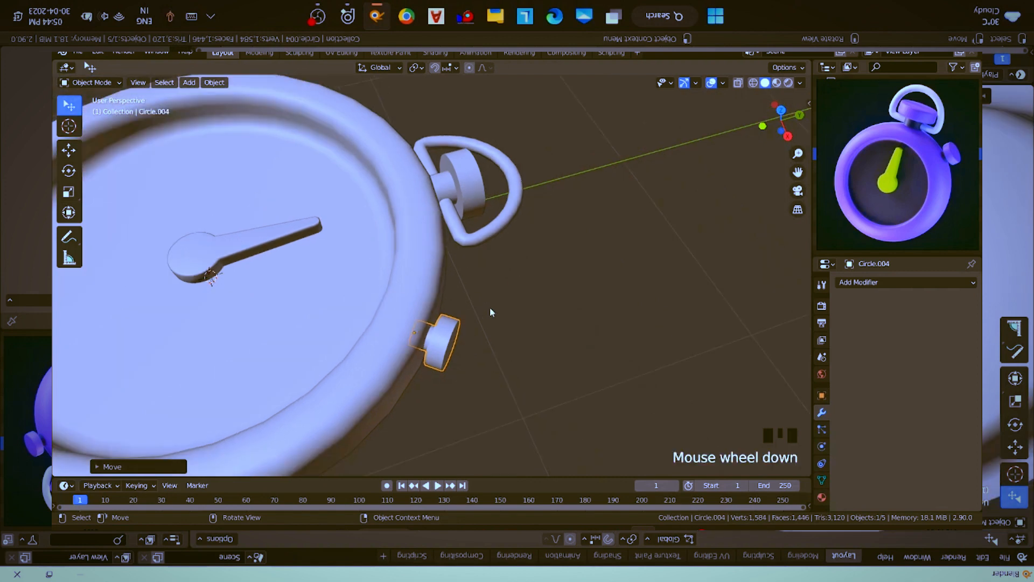
{"action": "middle_click_drag", "start_coordinate": [490, 310], "coordinate": [444, 263]}
{"action": "middle_click_drag", "start_coordinate": [405, 279], "coordinate": [597, 310]}
{"action": "scroll", "coordinate": [537, 342], "scroll_direction": "down", "scroll_amount": 2}
{"action": "scroll", "coordinate": [481, 360], "scroll_direction": "up", "scroll_amount": 2}
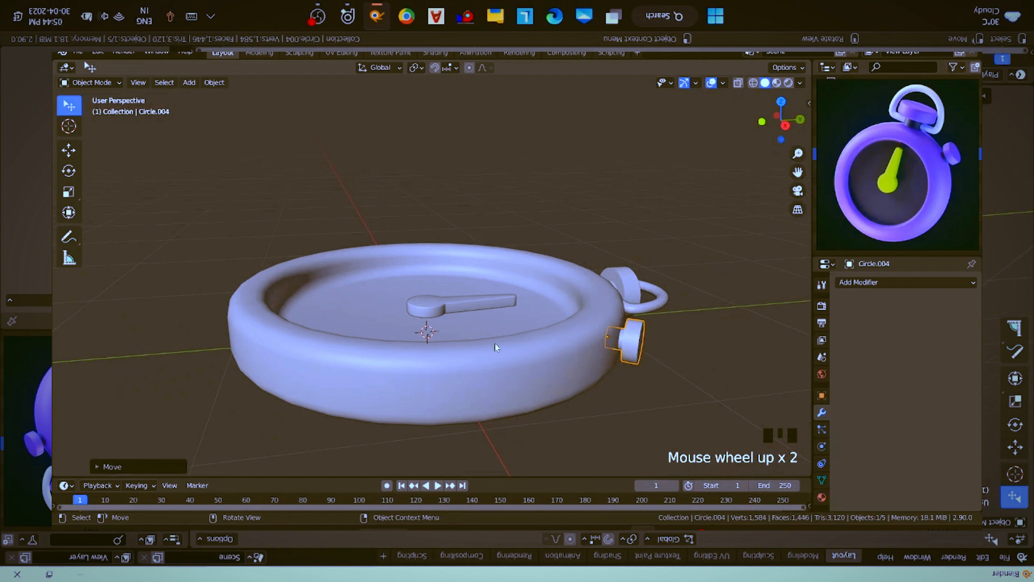
{"action": "middle_click_drag", "start_coordinate": [496, 347], "coordinate": [364, 315]}
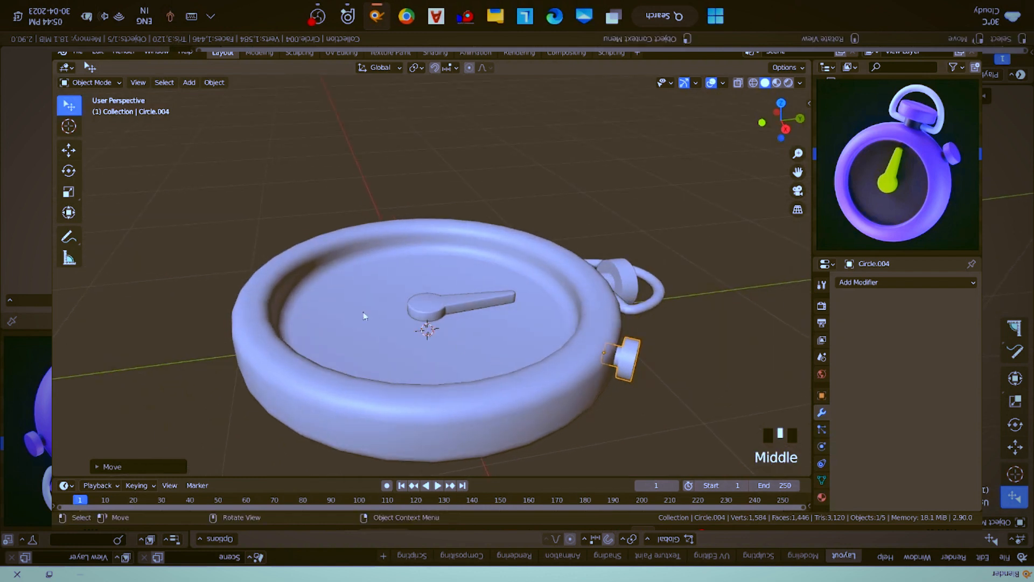
{"action": "left_click", "coordinate": [330, 279]}
{"action": "key", "text": "Tab"}
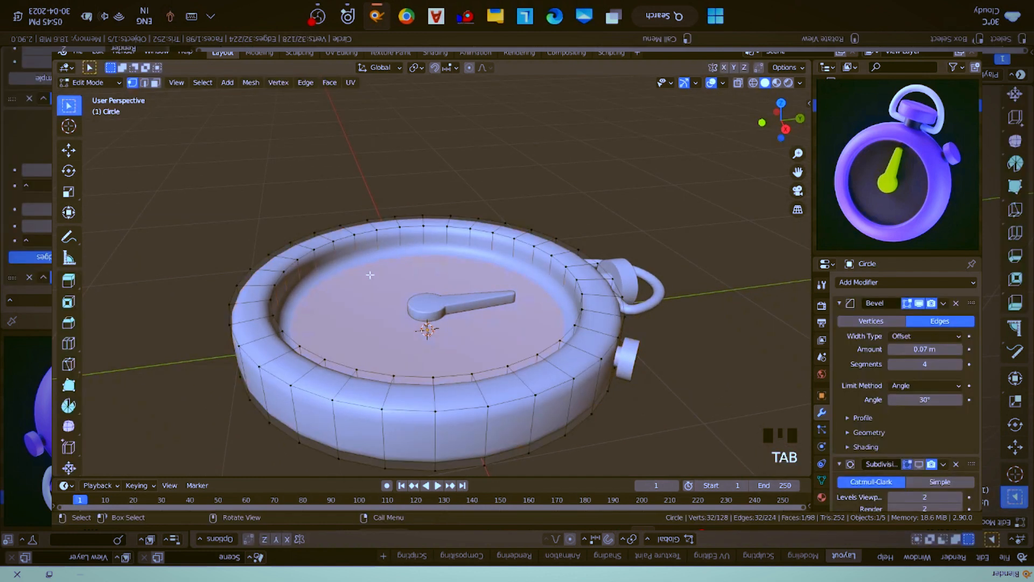
{"action": "key", "text": "3"}
{"action": "left_click", "coordinate": [359, 247], "text": "alt"}
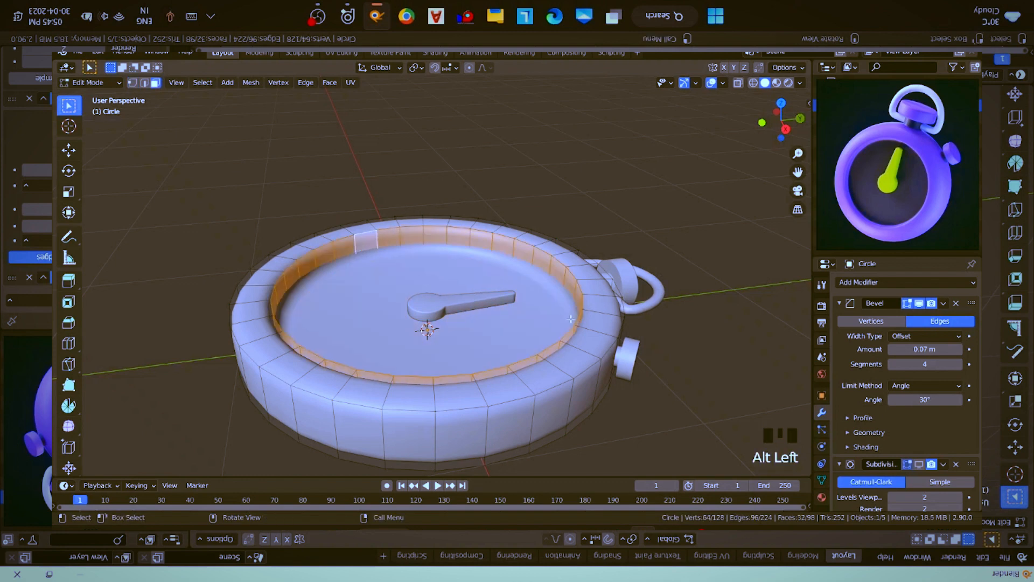
{"action": "key", "text": "s"}
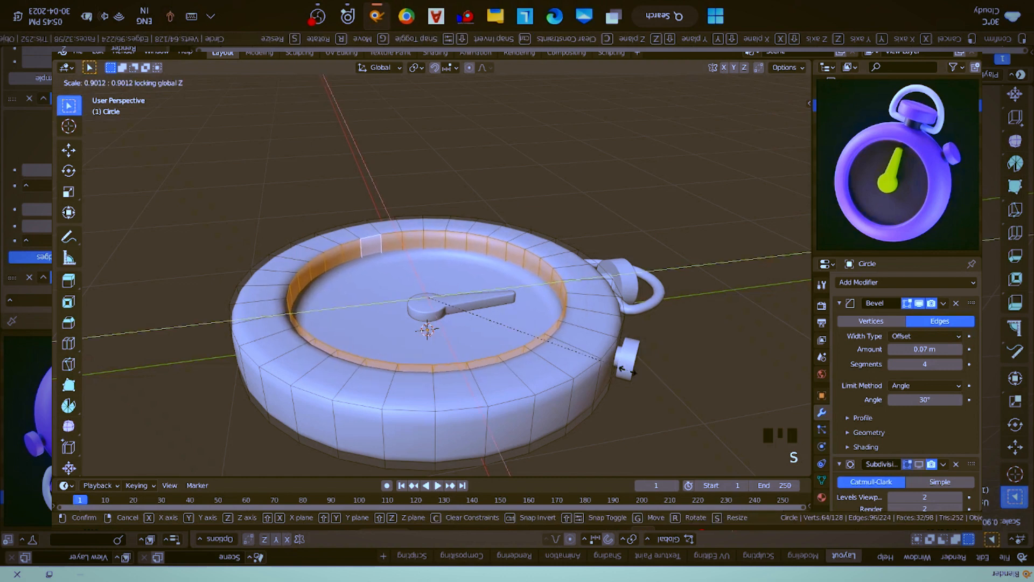
{"action": "left_click", "coordinate": [626, 371]}
{"action": "key", "text": "Tab"}
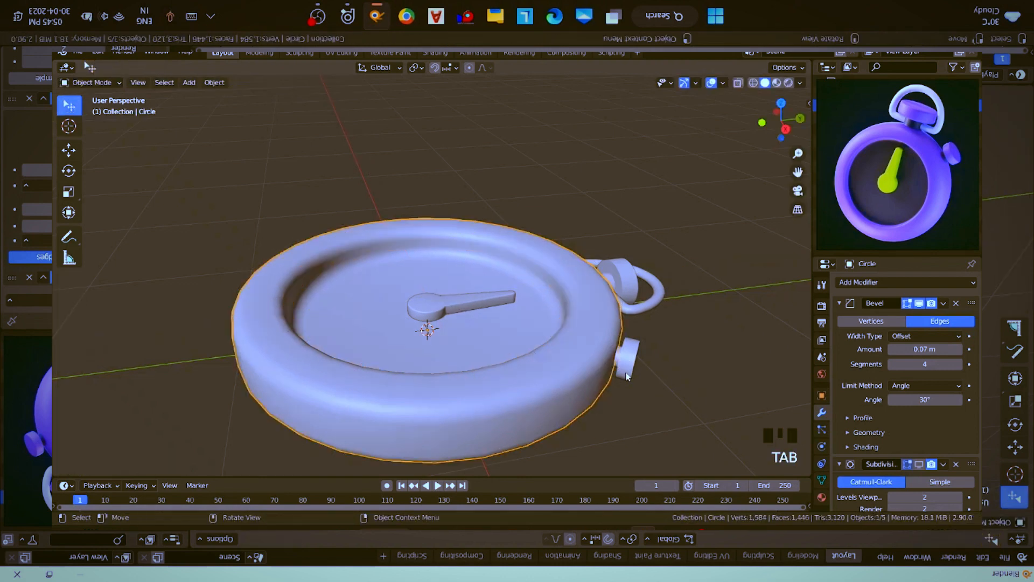
- Bevel the case's outer upper edge loop by about 0.173 m with 4 segments
{"action": "scroll", "coordinate": [626, 375], "scroll_direction": "down", "scroll_amount": 2}
{"action": "middle_click_drag", "start_coordinate": [630, 358], "coordinate": [612, 369]}
{"action": "key", "text": "Tab"}
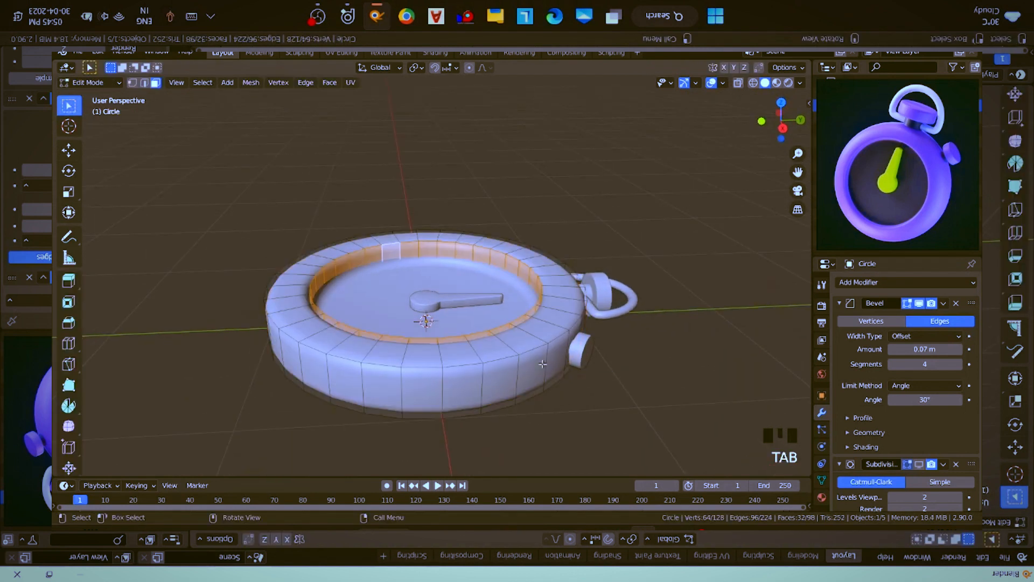
{"action": "key", "text": "2"}
{"action": "left_click", "coordinate": [518, 351], "text": "alt"}
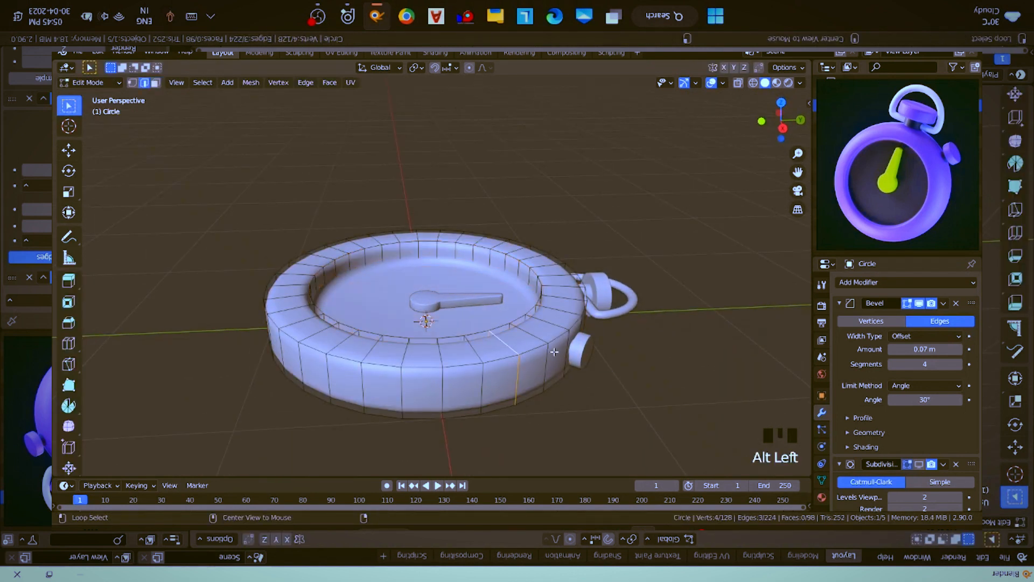
{"action": "left_click", "coordinate": [542, 351], "text": "alt"}
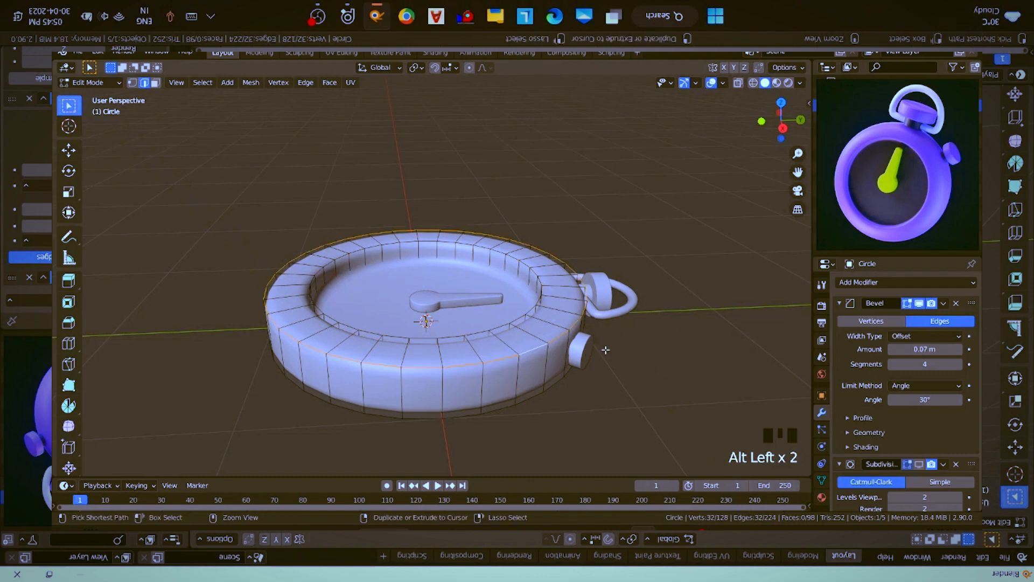
{"action": "key", "text": "ctrl+b"}
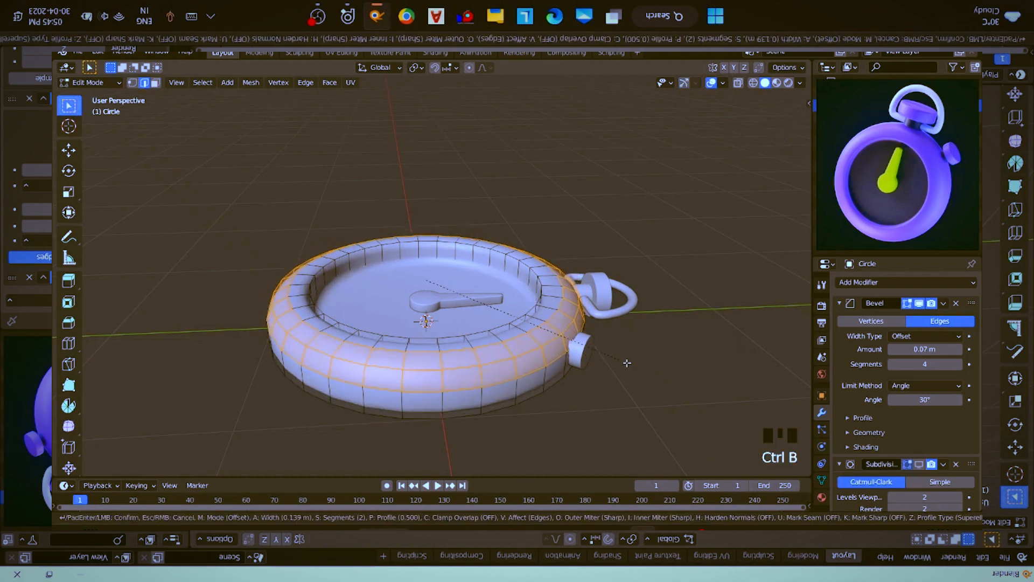
{"action": "scroll", "coordinate": [627, 363], "scroll_direction": "up", "scroll_amount": 1}
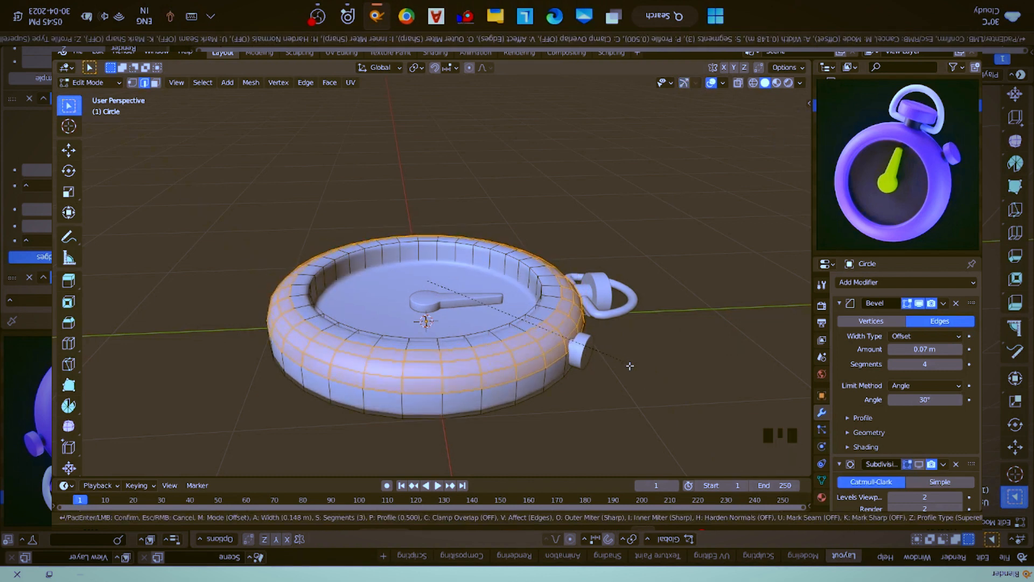
{"action": "scroll", "coordinate": [630, 365], "scroll_direction": "up", "scroll_amount": 1}
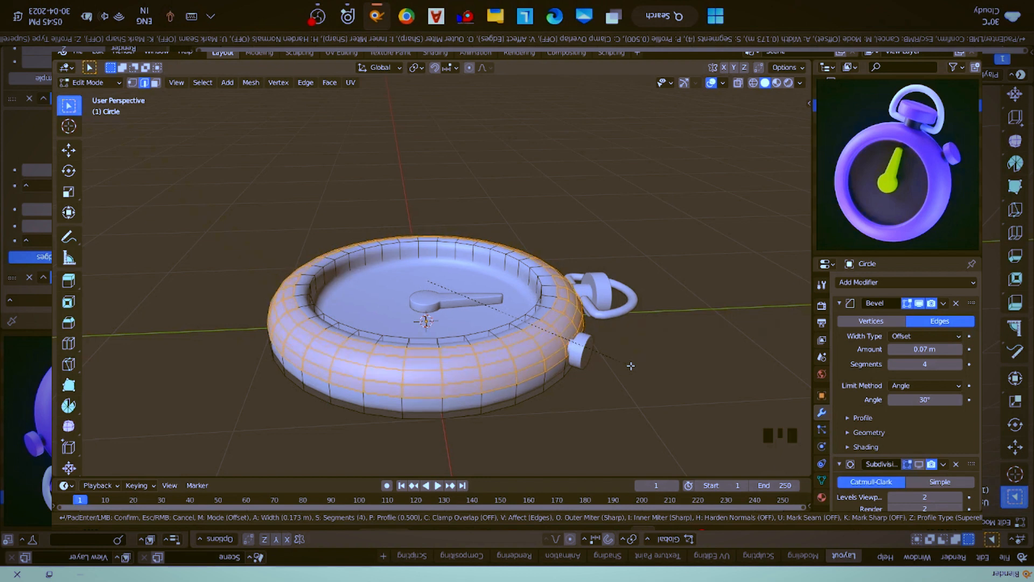
{"action": "left_click", "coordinate": [631, 366]}
{"action": "key", "text": "Tab"}
- Assign the existing material named Material to the case
{"action": "middle_click_drag", "start_coordinate": [614, 368], "coordinate": [588, 380]}
{"action": "scroll", "coordinate": [571, 354], "scroll_direction": "down", "scroll_amount": 2}
{"action": "scroll", "coordinate": [588, 380], "scroll_direction": "up", "scroll_amount": 2}
{"action": "left_click", "coordinate": [821, 496]}
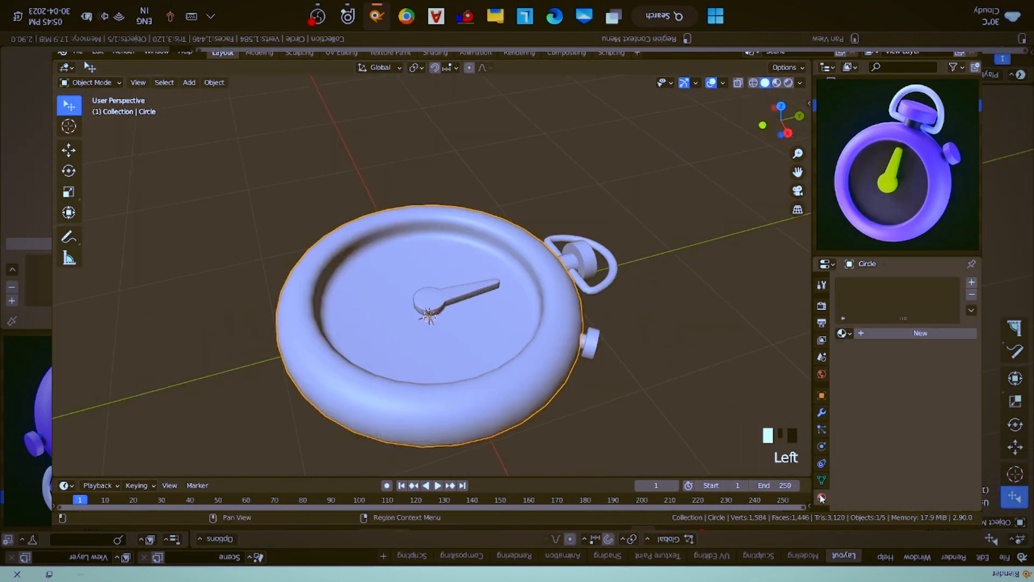
{"action": "left_click", "coordinate": [842, 333]}
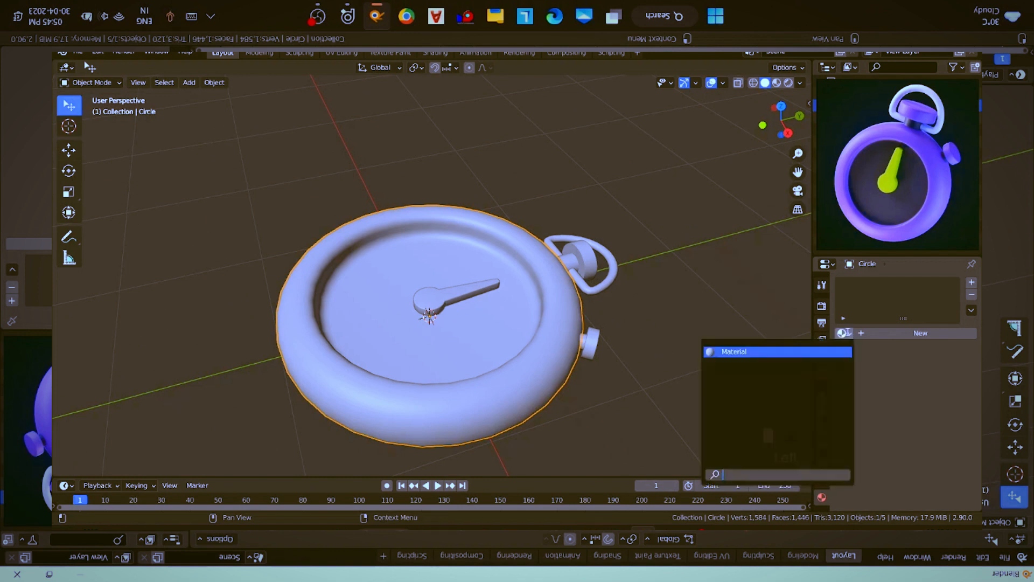
{"action": "left_click", "coordinate": [824, 356]}
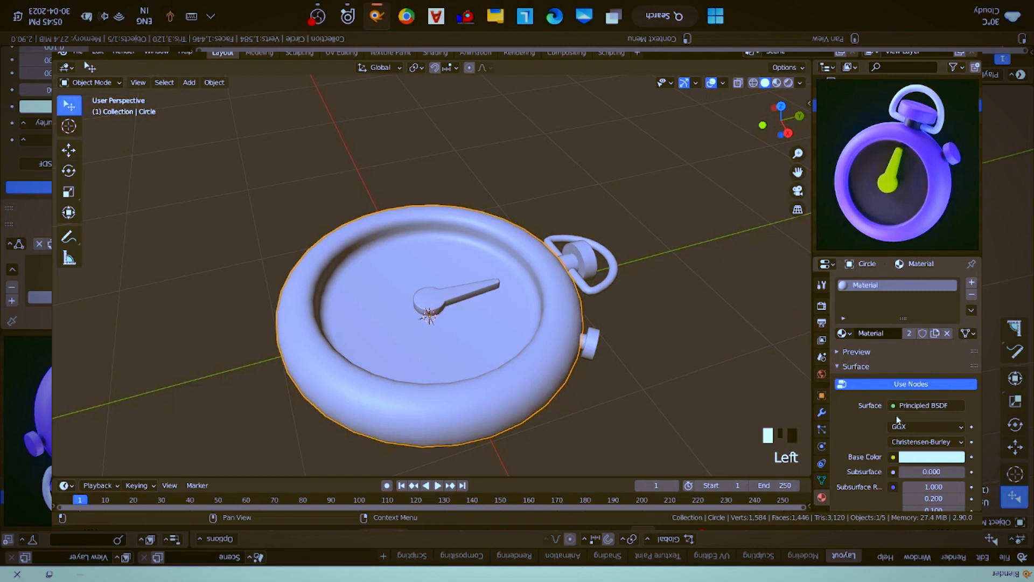
- Set the case material's Base Color to a purple sampled from the screen with the eyedropper
{"action": "scroll", "coordinate": [905, 467], "scroll_direction": "down", "scroll_amount": 4}
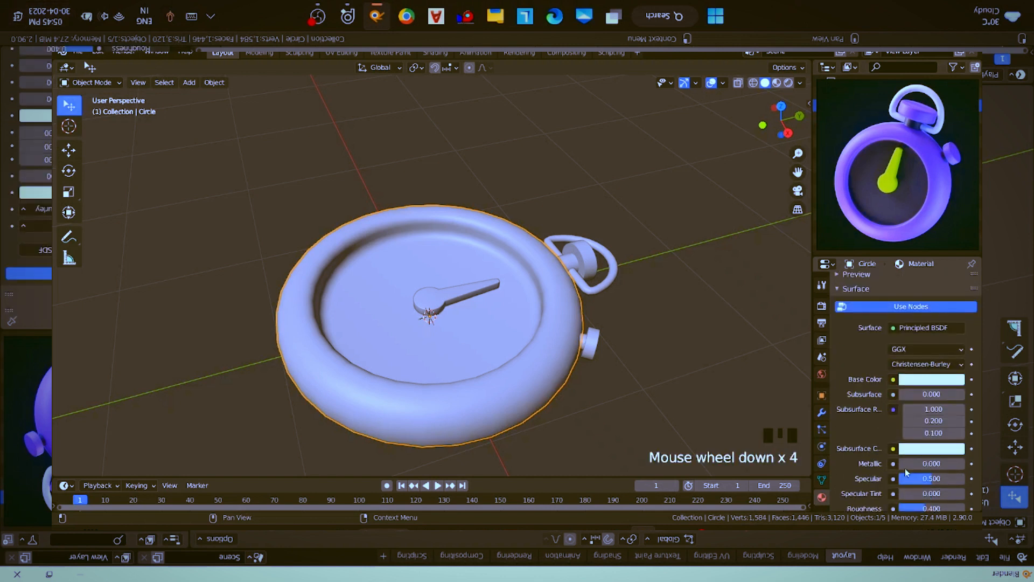
{"action": "left_click", "coordinate": [929, 381]}
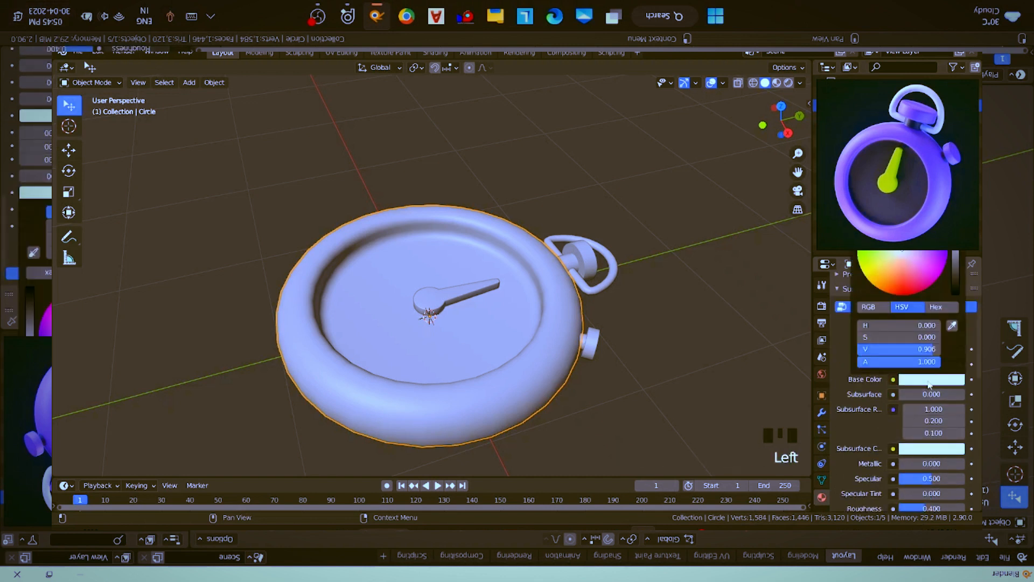
{"action": "left_click", "coordinate": [951, 326]}
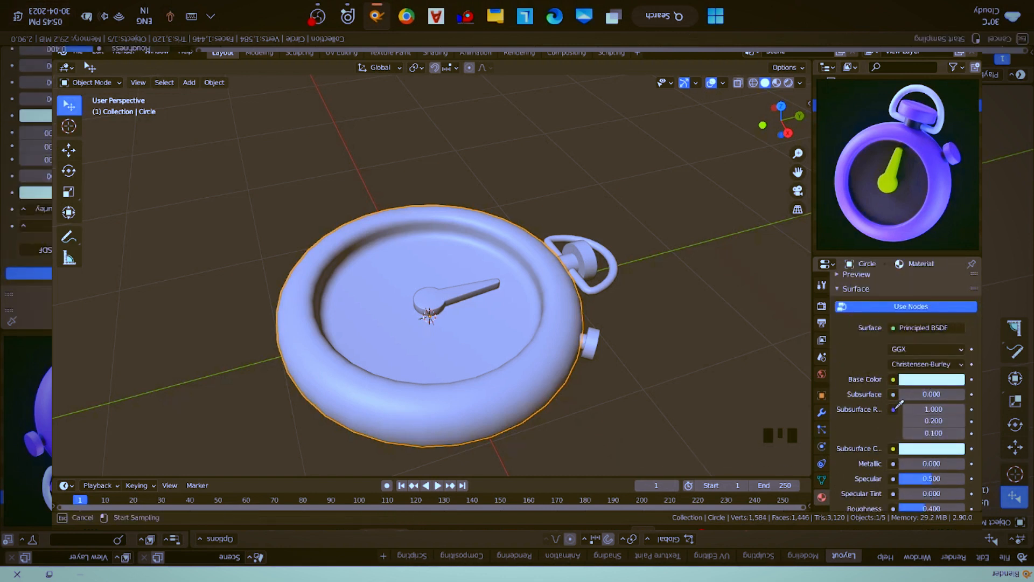
{"action": "left_click", "coordinate": [894, 409]}
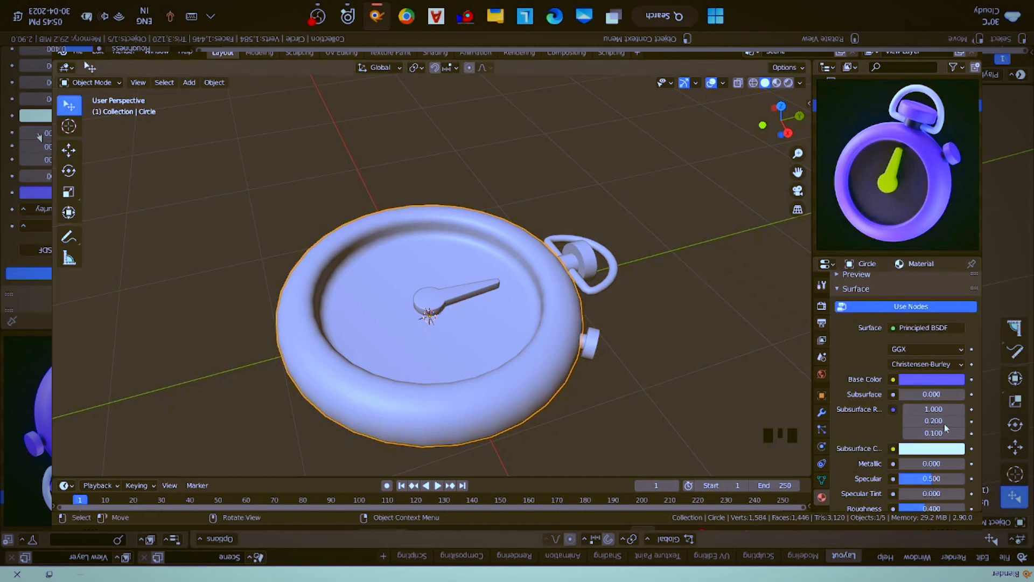
{"action": "scroll", "coordinate": [940, 421], "scroll_direction": "down", "scroll_amount": 3}
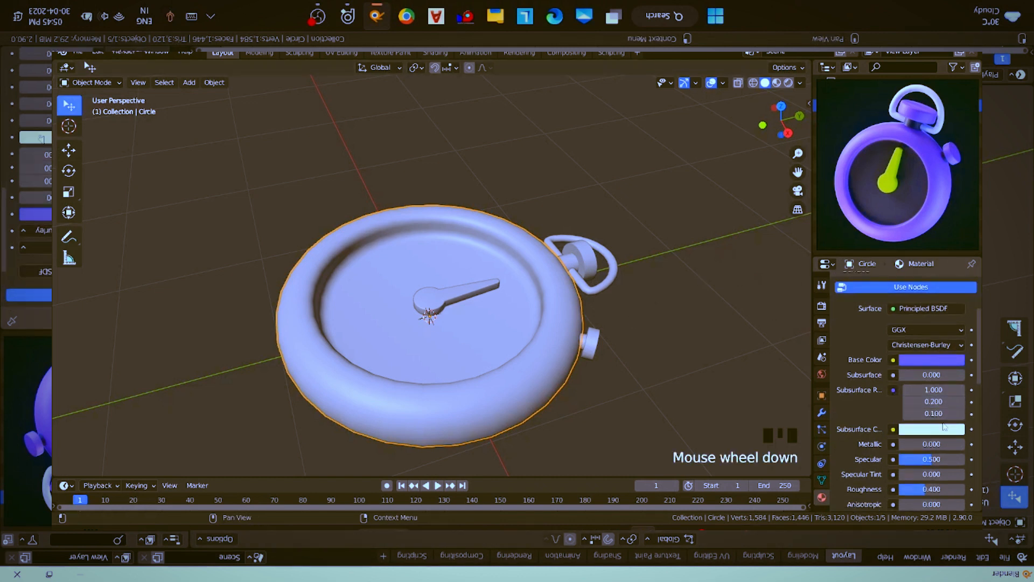
- Set the case material's Roughness to 0.2
{"action": "scroll", "coordinate": [938, 422], "scroll_direction": "down", "scroll_amount": 1}
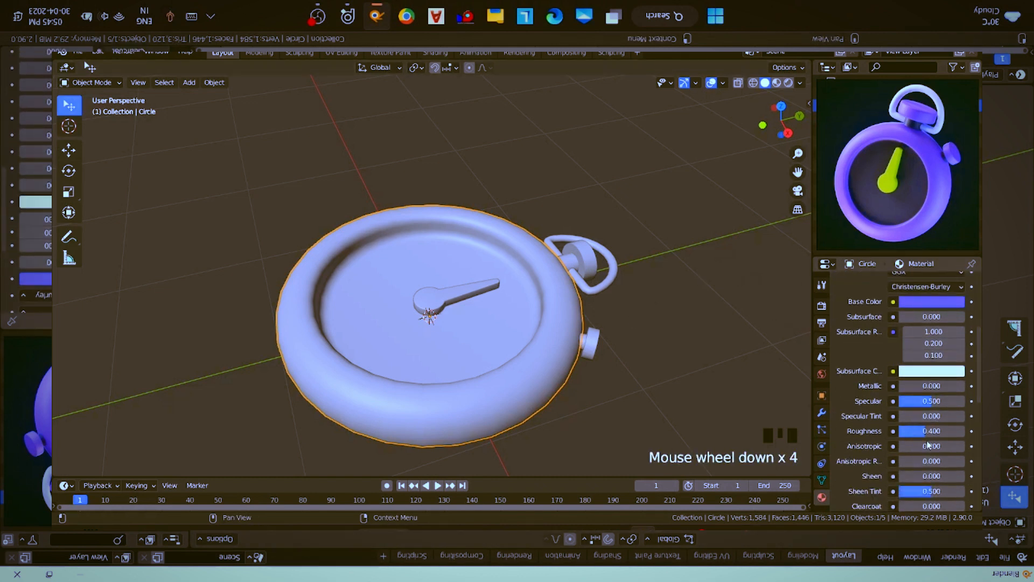
{"action": "left_click", "coordinate": [931, 434]}
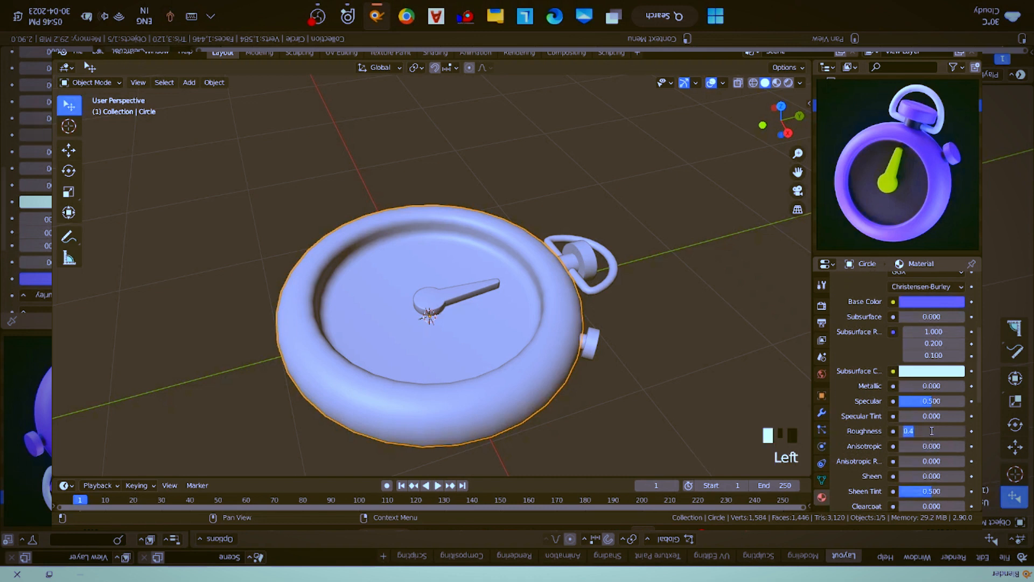
{"action": "type", "text": ".2"}
{"action": "key", "text": "Return"}
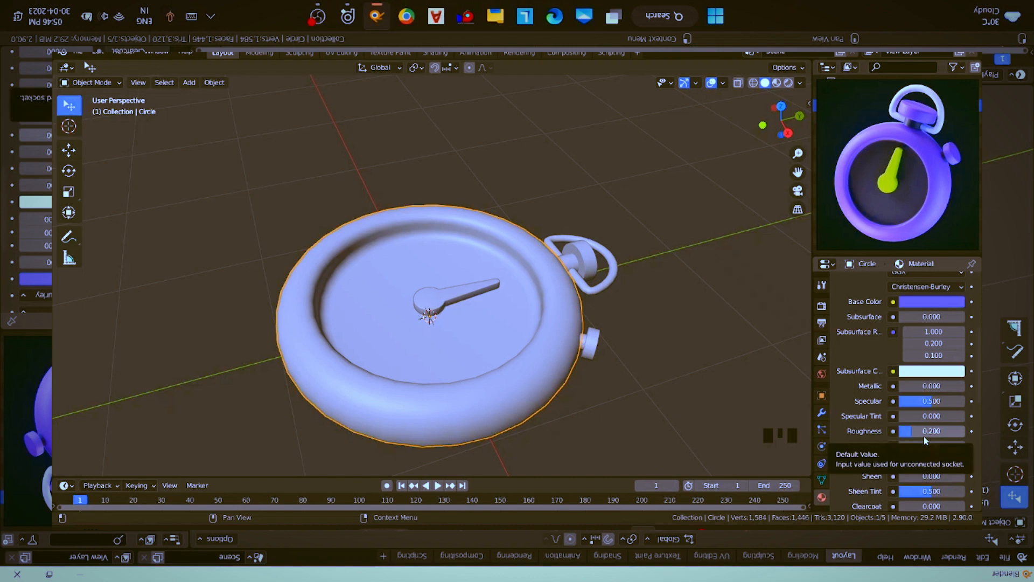
{"action": "scroll", "coordinate": [925, 356], "scroll_direction": "down", "scroll_amount": 1}
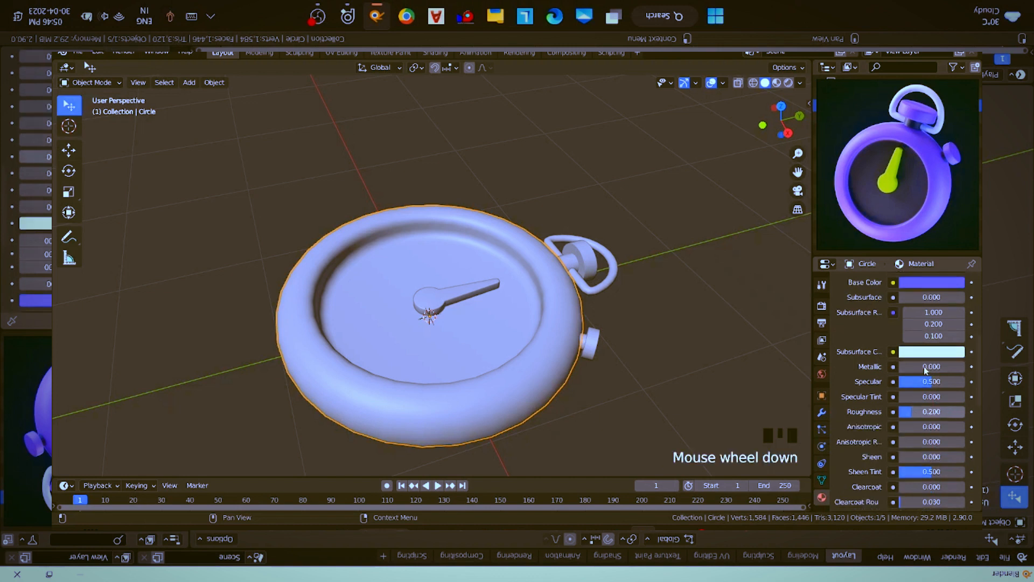
- Rename the case's material to purple
{"action": "scroll", "coordinate": [913, 321], "scroll_direction": "up", "scroll_amount": 11}
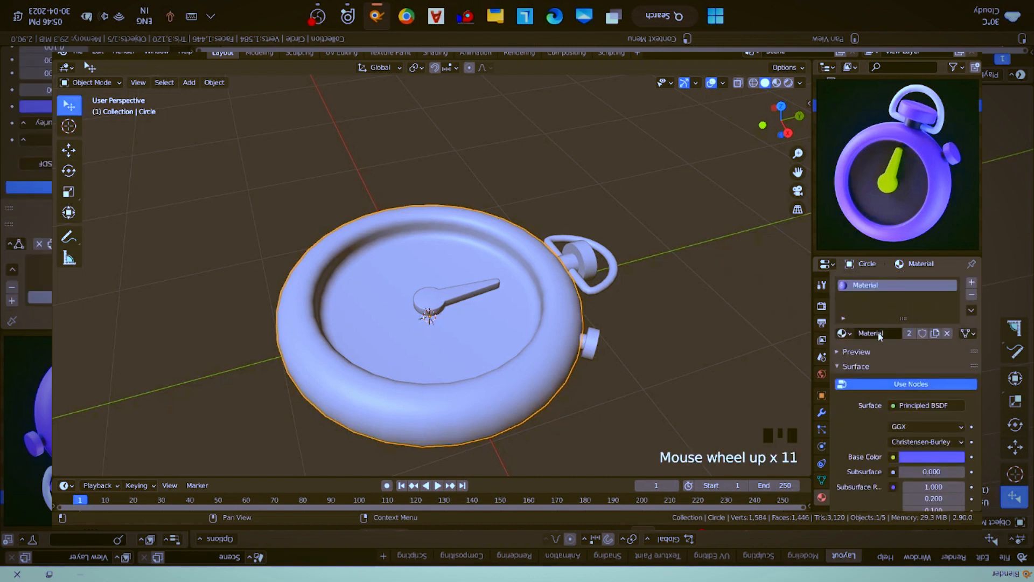
{"action": "left_click", "coordinate": [880, 334]}
{"action": "type", "text": "purple"}
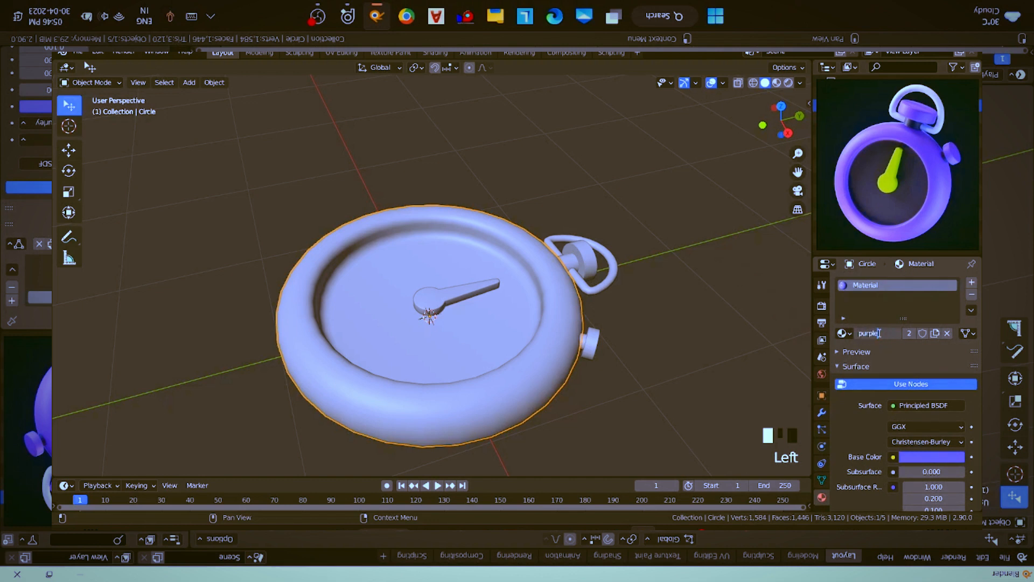
{"action": "key", "text": "Return"}
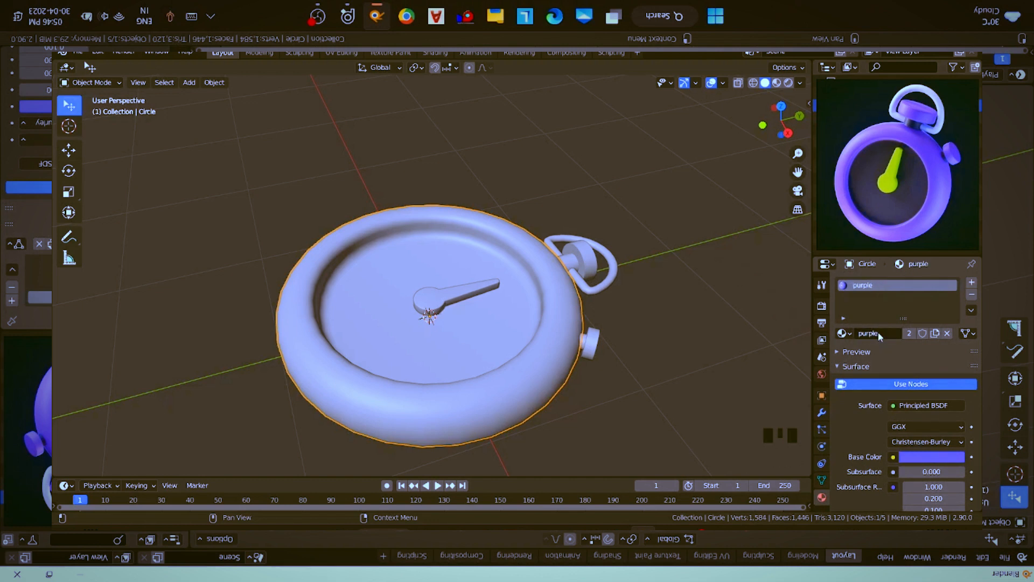
- Assign the existing purple material to the capped button inside the loop ring
{"action": "middle_click_drag", "start_coordinate": [544, 323], "coordinate": [623, 342]}
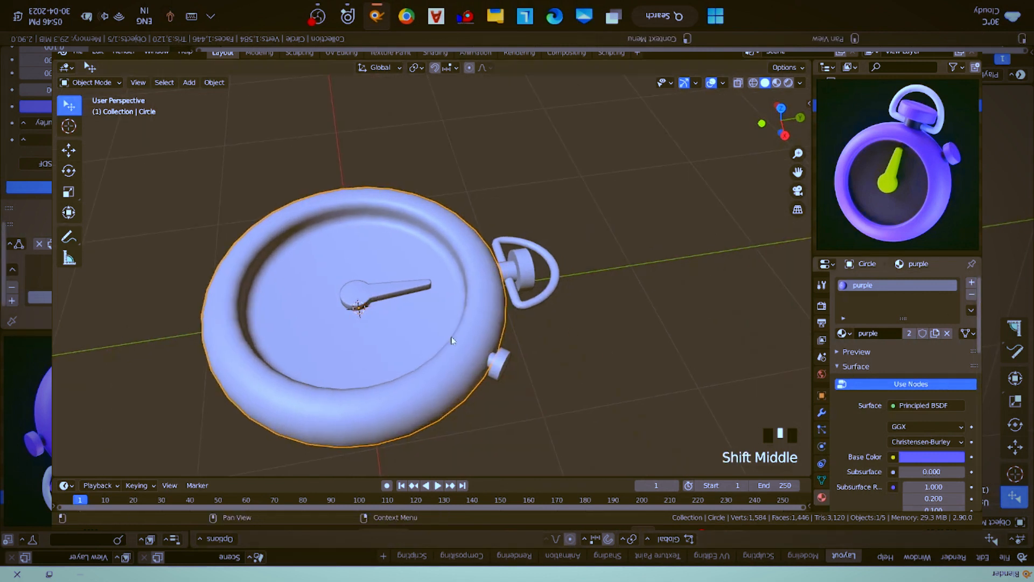
{"action": "left_click", "coordinate": [522, 272]}
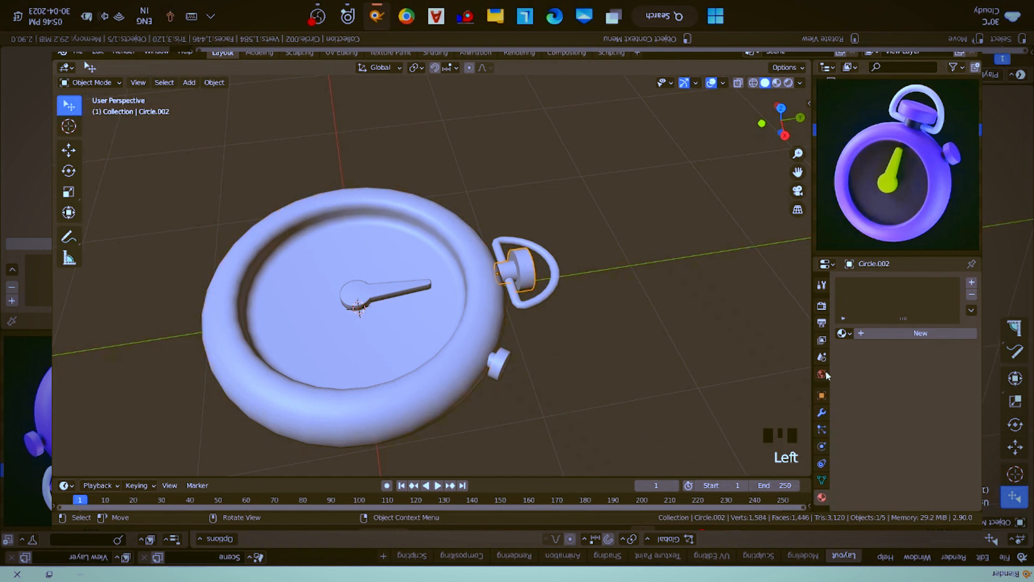
{"action": "left_click", "coordinate": [843, 333]}
{"action": "left_click", "coordinate": [809, 352]}
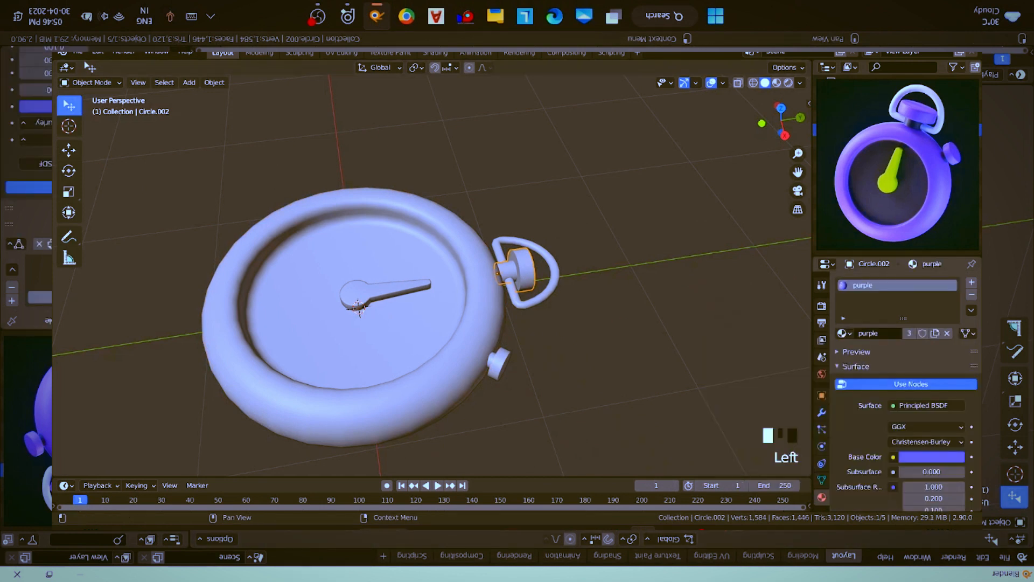
- Add a second material slot to the capped button with a new material named black
{"action": "left_click", "coordinate": [972, 282]}
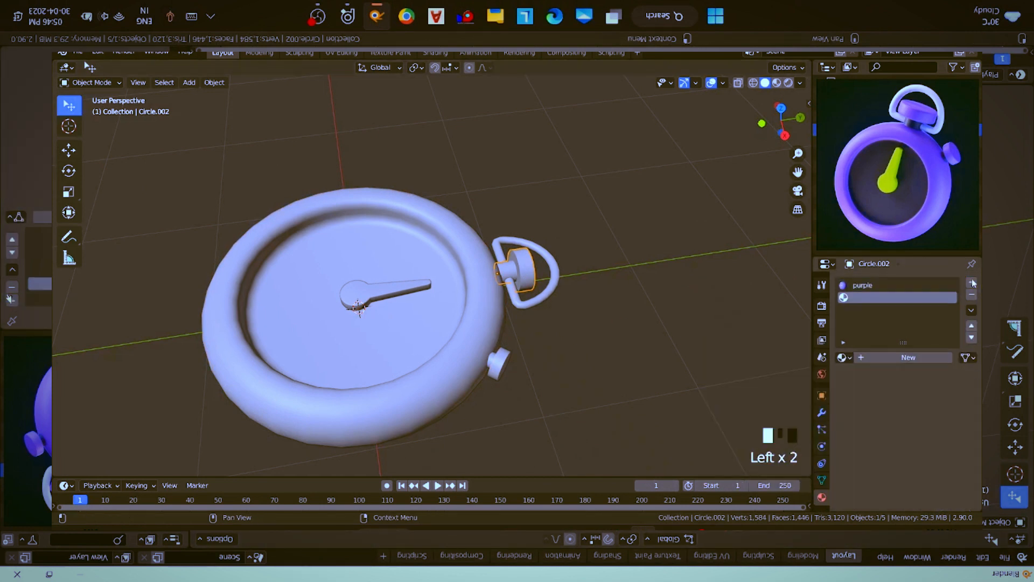
{"action": "left_click", "coordinate": [884, 359]}
{"action": "left_click", "coordinate": [882, 358]}
{"action": "type", "text": "b"}
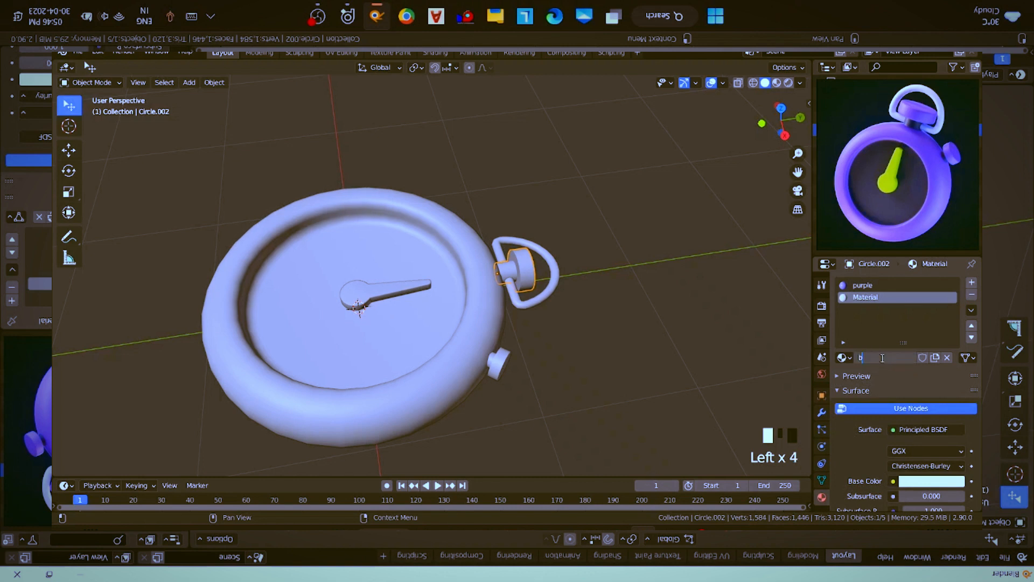
{"action": "type", "text": "lack"}
{"action": "key", "text": "Return"}
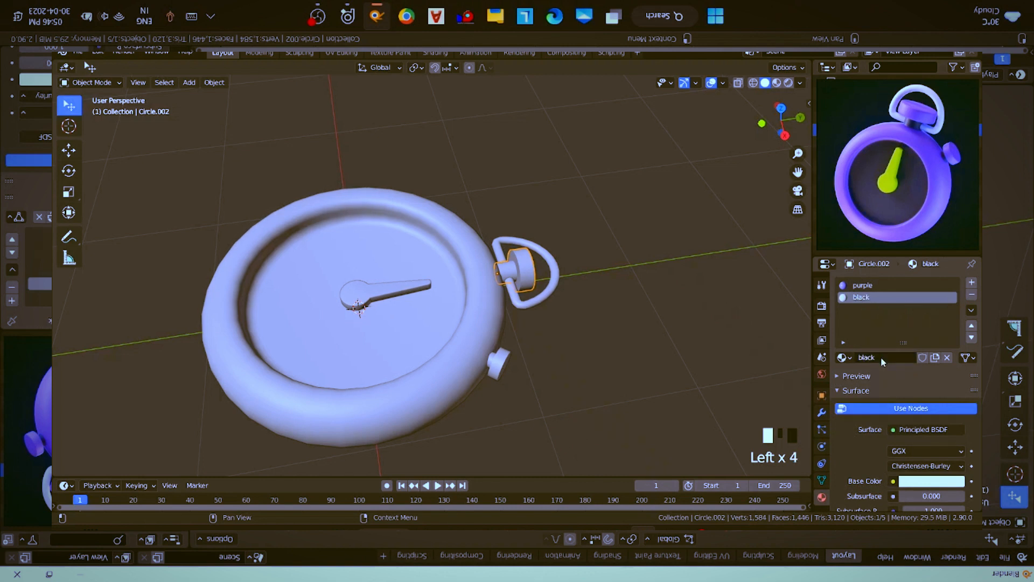
- Darken the black material's Base Color by setting its HSV value to 0.15
{"action": "scroll", "coordinate": [929, 416], "scroll_direction": "down", "scroll_amount": 4}
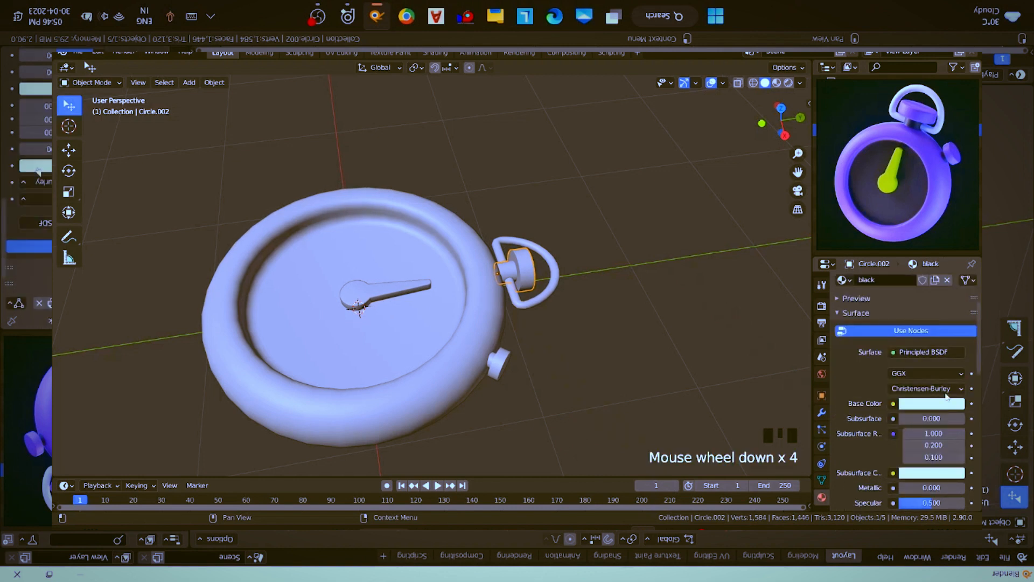
{"action": "left_click", "coordinate": [946, 402]}
{"action": "left_click", "coordinate": [956, 306]}
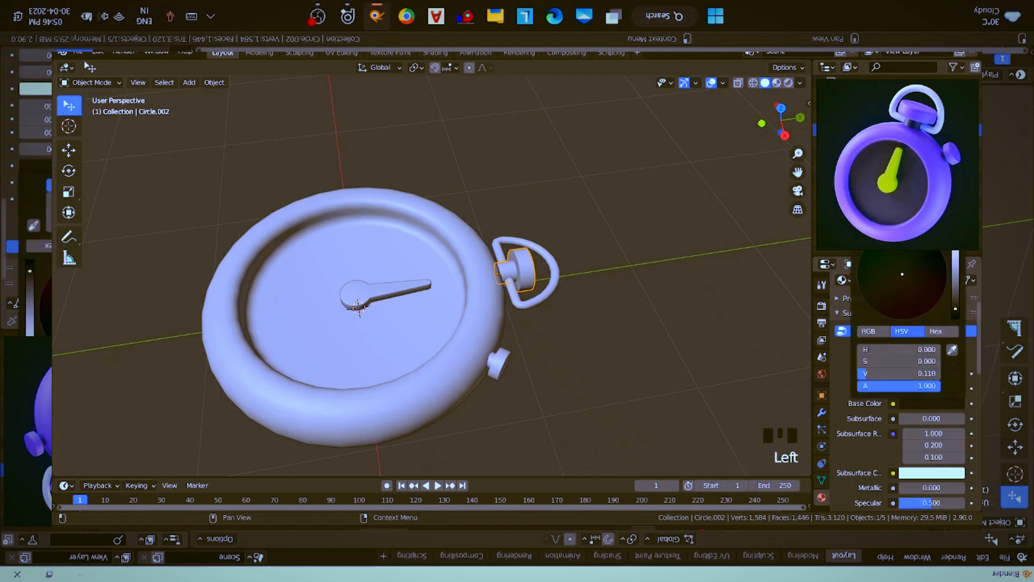
{"action": "left_click_drag", "start_coordinate": [955, 303], "coordinate": [956, 309]}
{"action": "left_click", "coordinate": [924, 372]}
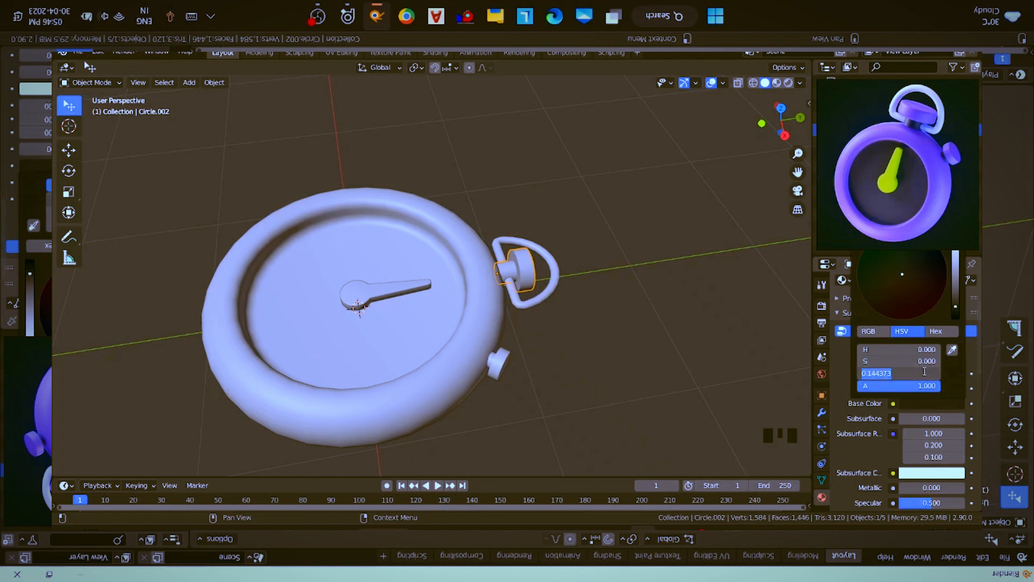
{"action": "key", "text": "BackSpace"}
{"action": "type", "text": ".15"}
{"action": "key", "text": "Return"}
- Set the black material's Roughness to 0.2
{"action": "scroll", "coordinate": [915, 441], "scroll_direction": "down", "scroll_amount": 1}
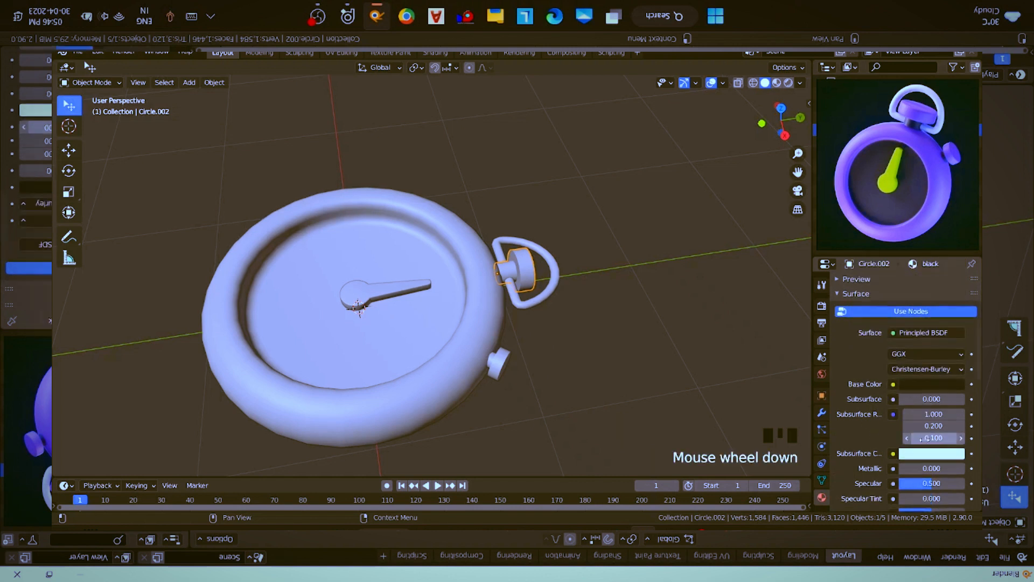
{"action": "scroll", "coordinate": [927, 468], "scroll_direction": "down", "scroll_amount": 4}
{"action": "left_click", "coordinate": [912, 436]}
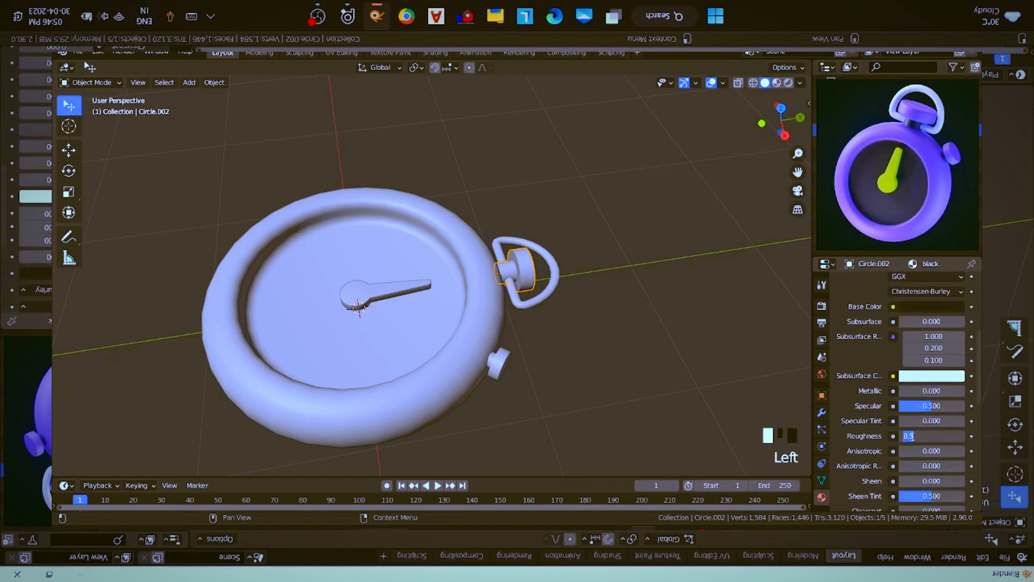
{"action": "key", "text": "Return"}
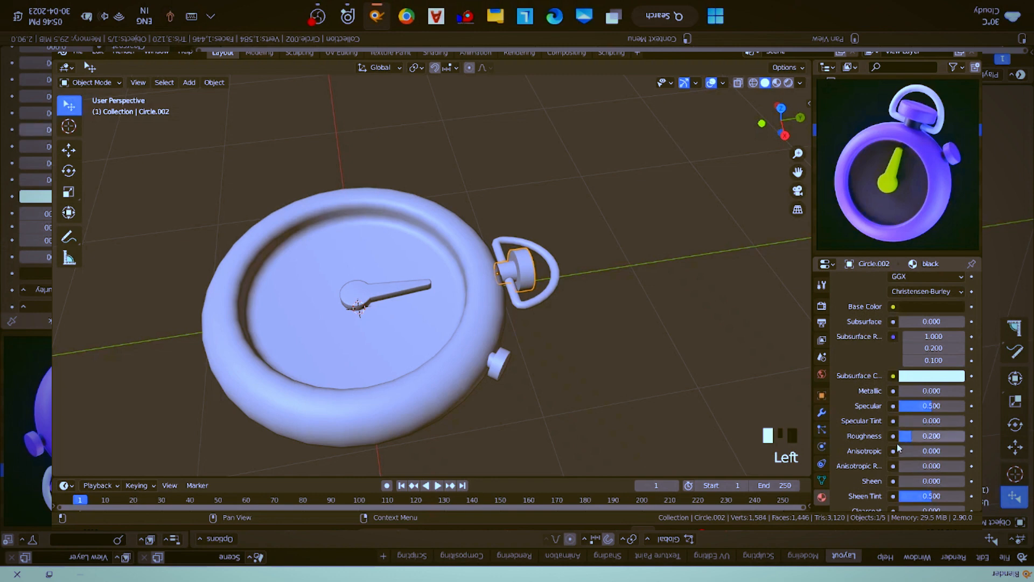
- Assign the black material to the ring of faces around the capped button's narrow neck
{"action": "scroll", "coordinate": [572, 262], "scroll_direction": "up", "scroll_amount": 3}
{"action": "middle_click_drag", "start_coordinate": [572, 263], "coordinate": [526, 313]}
{"action": "key", "text": "Tab"}
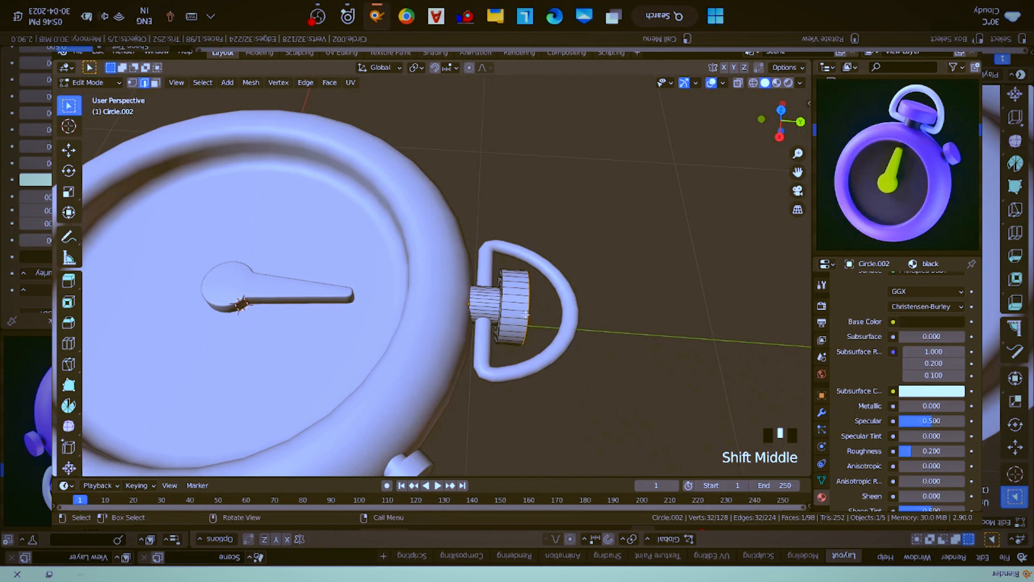
{"action": "key", "text": "3"}
{"action": "left_click", "coordinate": [486, 305], "text": "alt"}
{"action": "scroll", "coordinate": [906, 347], "scroll_direction": "up", "scroll_amount": 5}
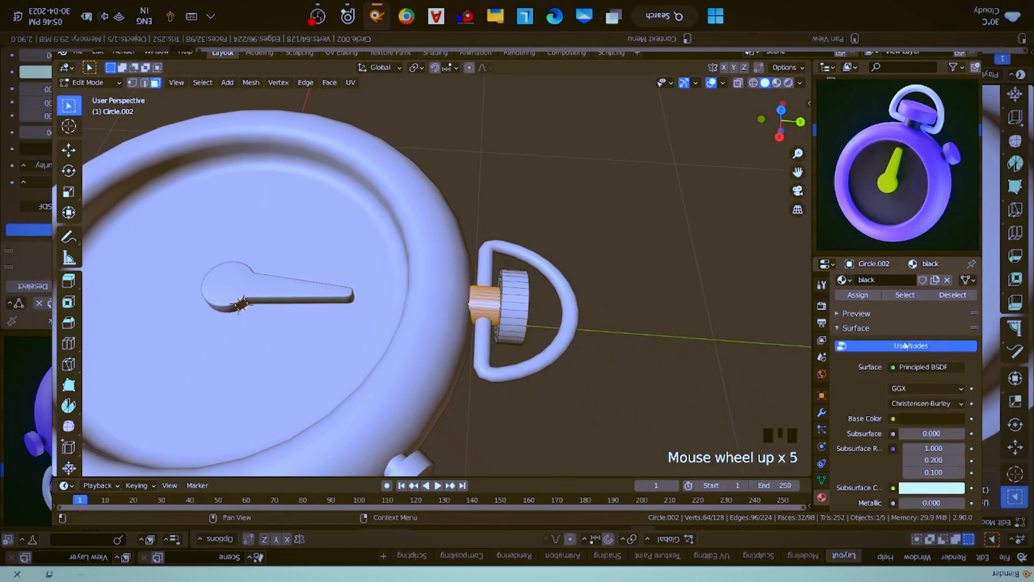
{"action": "scroll", "coordinate": [907, 347], "scroll_direction": "up", "scroll_amount": 7}
{"action": "left_click", "coordinate": [868, 373]}
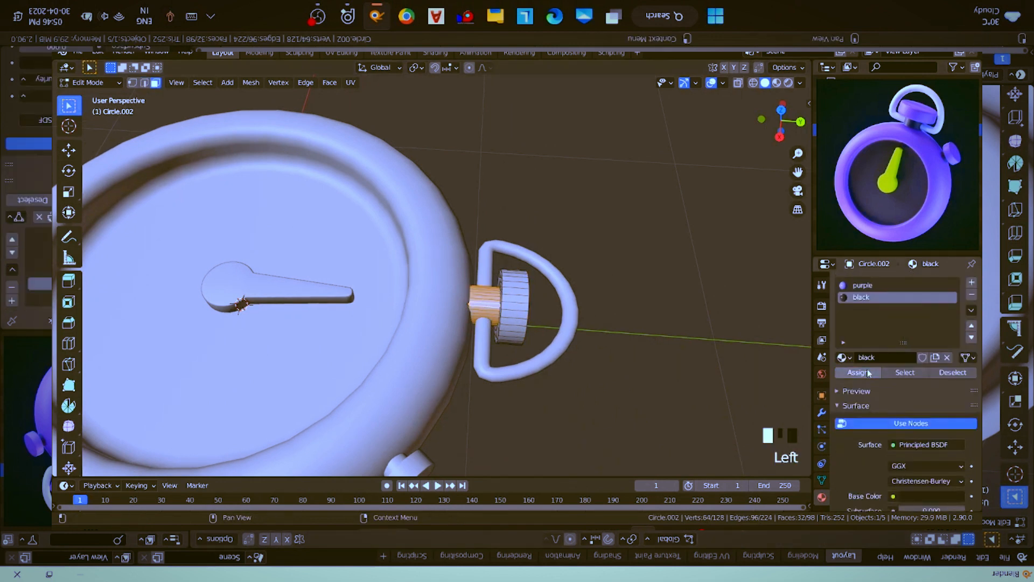
{"action": "key", "text": "Tab"}
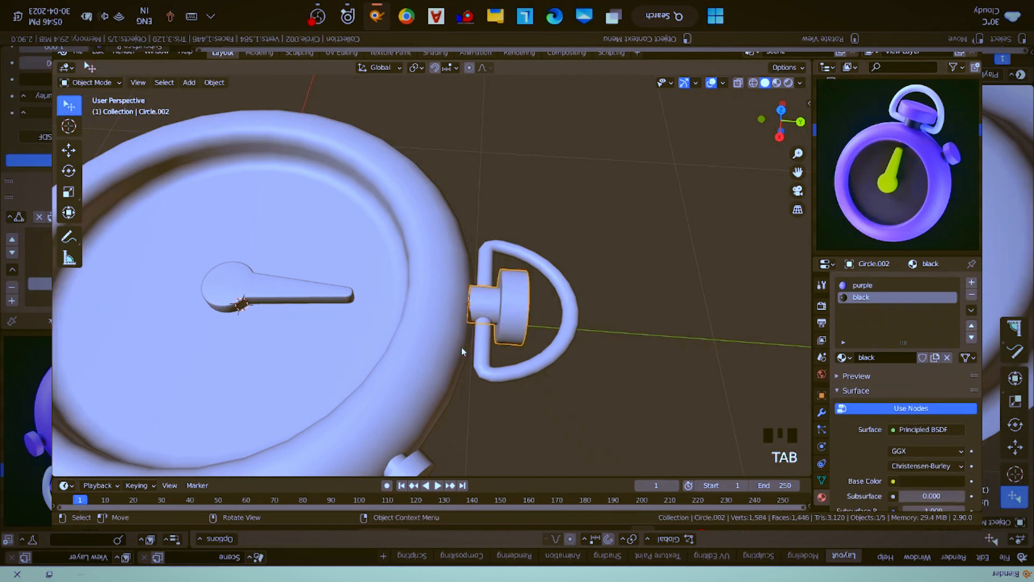
- Select the neck faces of the side button and give the object the purple material in its first slot
{"action": "middle_click_drag", "start_coordinate": [461, 346], "coordinate": [526, 383], "text": "shift"}
{"action": "left_click", "coordinate": [526, 383]}
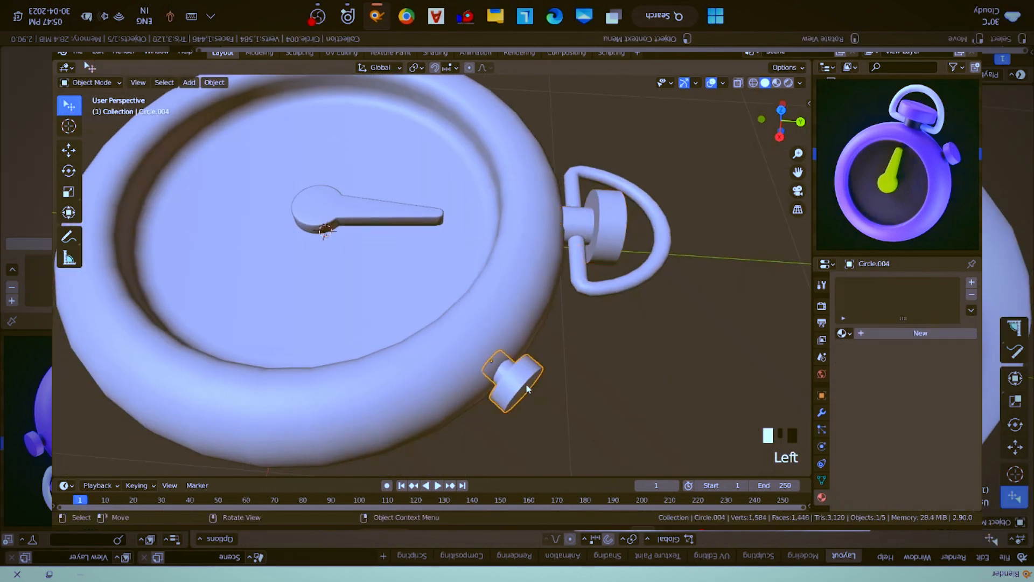
{"action": "key", "text": "Tab"}
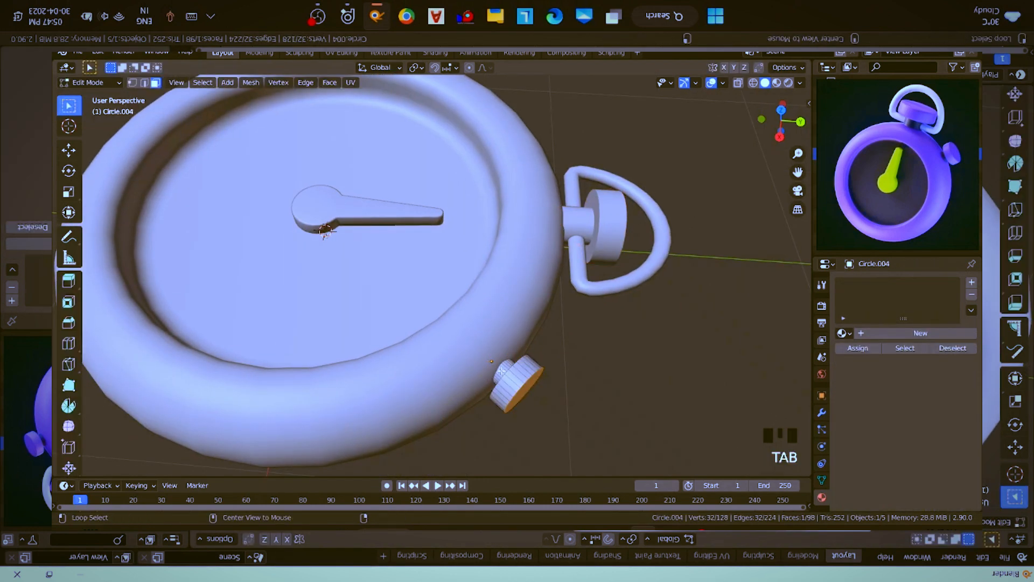
{"action": "left_click", "coordinate": [510, 371], "text": "alt"}
{"action": "left_click", "coordinate": [971, 284]}
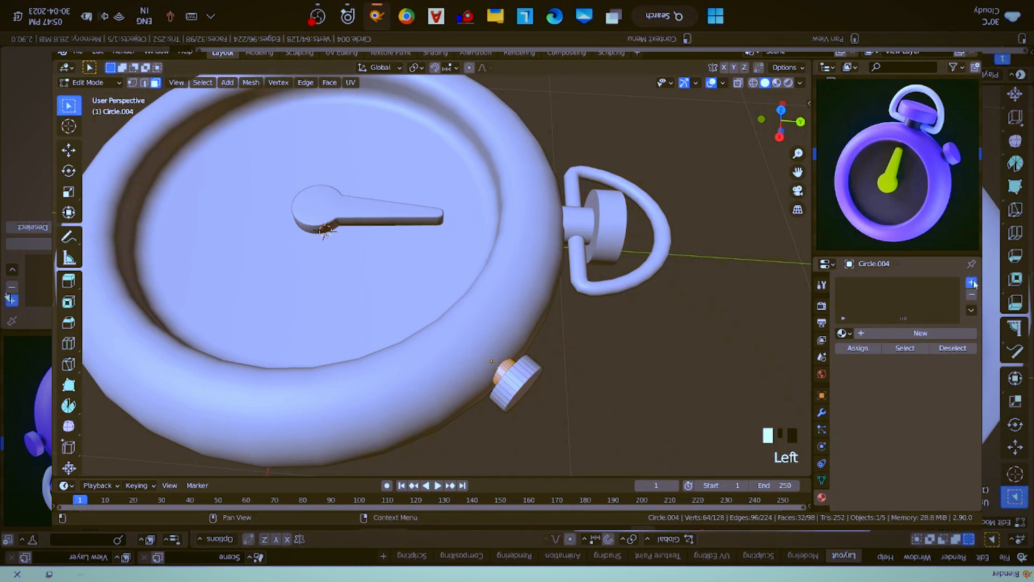
{"action": "left_click", "coordinate": [840, 333]}
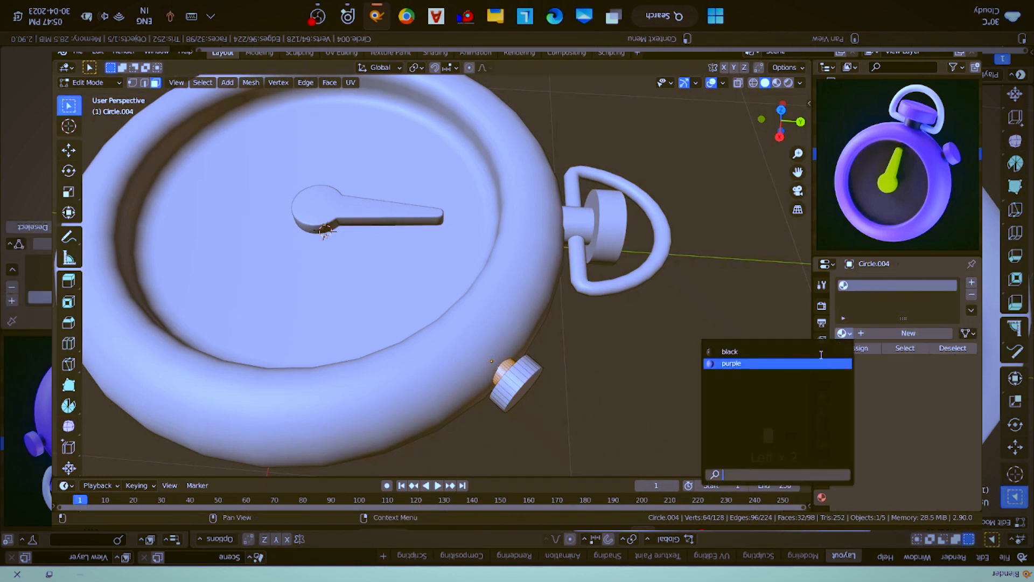
{"action": "left_click", "coordinate": [827, 352]}
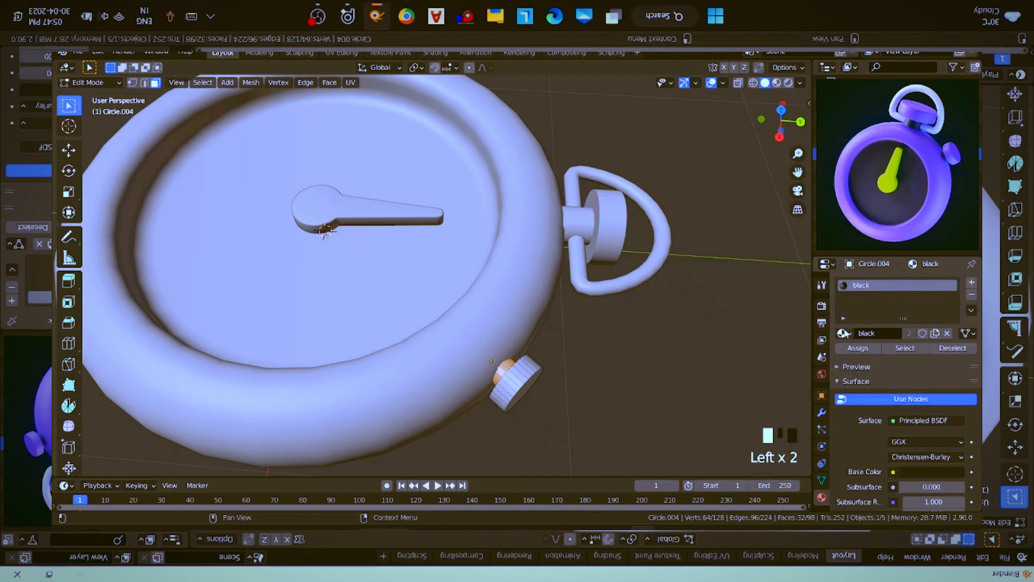
{"action": "left_click", "coordinate": [842, 333]}
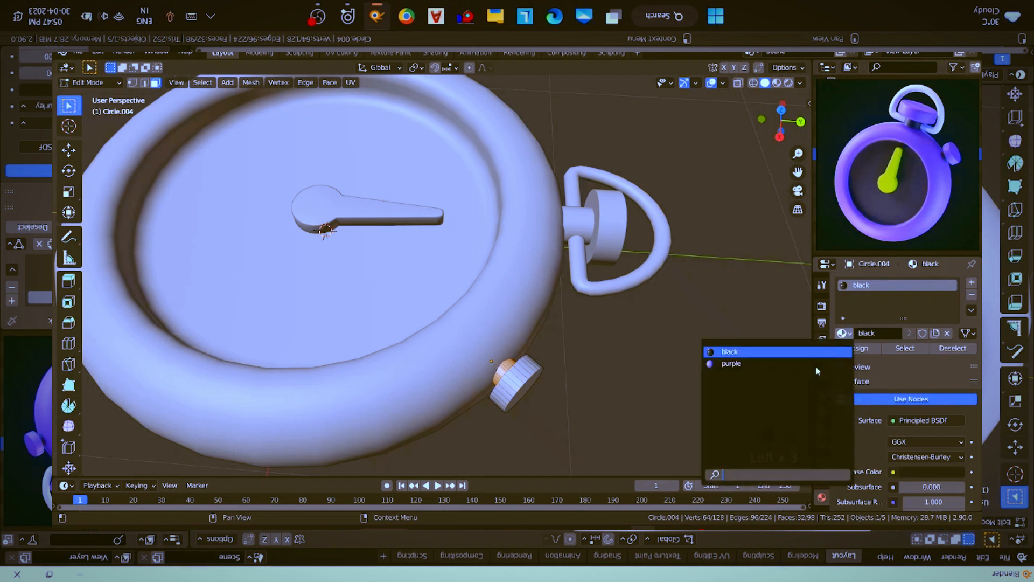
{"action": "left_click", "coordinate": [815, 364]}
- Add the black material in a second slot and assign it to the side button's selected neck faces
{"action": "left_click", "coordinate": [971, 281]}
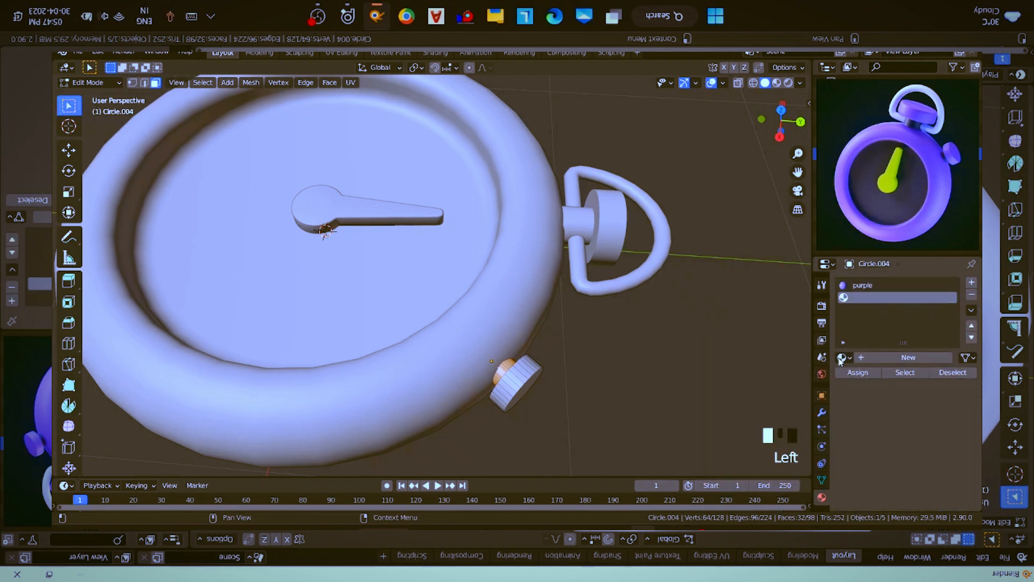
{"action": "left_click", "coordinate": [843, 359]}
{"action": "left_click", "coordinate": [843, 358]}
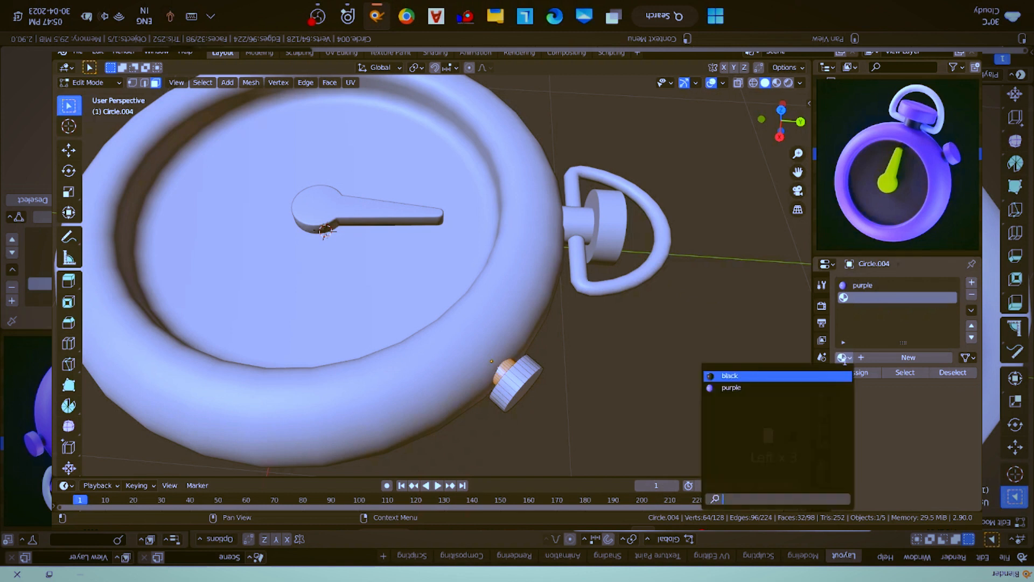
{"action": "left_click", "coordinate": [804, 375]}
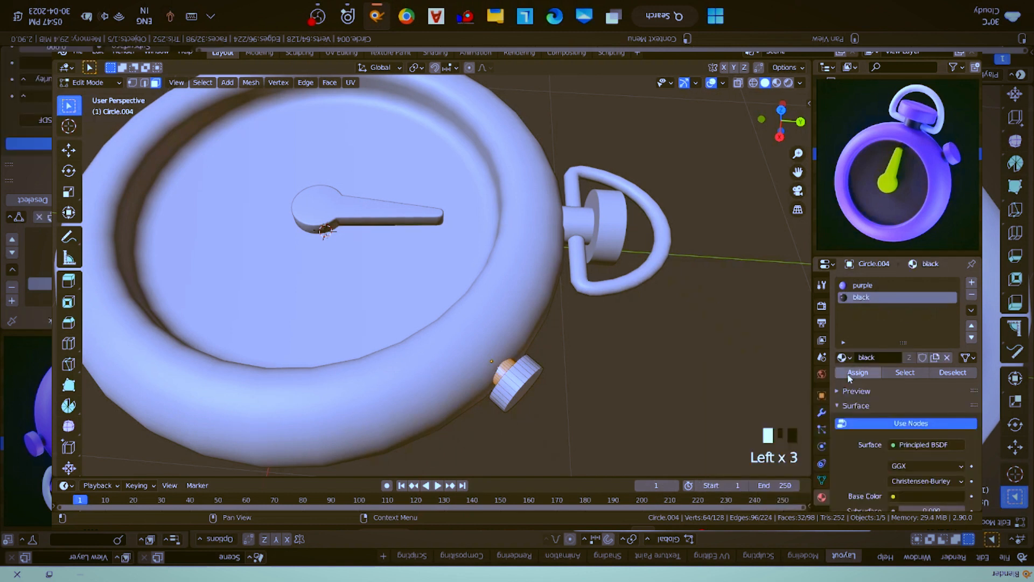
{"action": "key", "text": "Tab"}
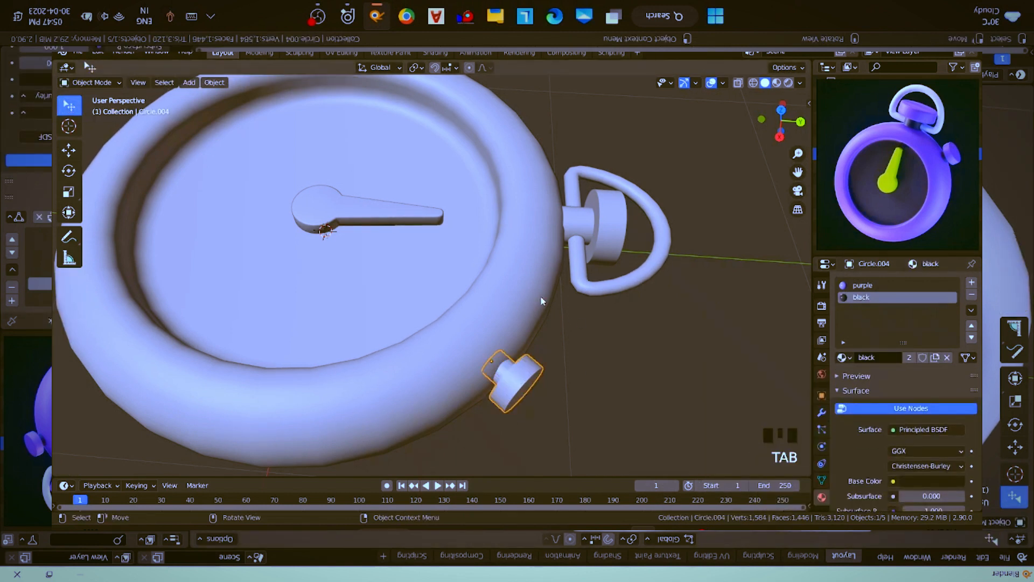
- Add a second material slot to the stopwatch case and put the existing black material in it
{"action": "middle_click_drag", "start_coordinate": [541, 300], "coordinate": [445, 265]}
{"action": "left_click", "coordinate": [521, 265]}
{"action": "middle_click_drag", "start_coordinate": [522, 265], "coordinate": [651, 266], "text": "shift"}
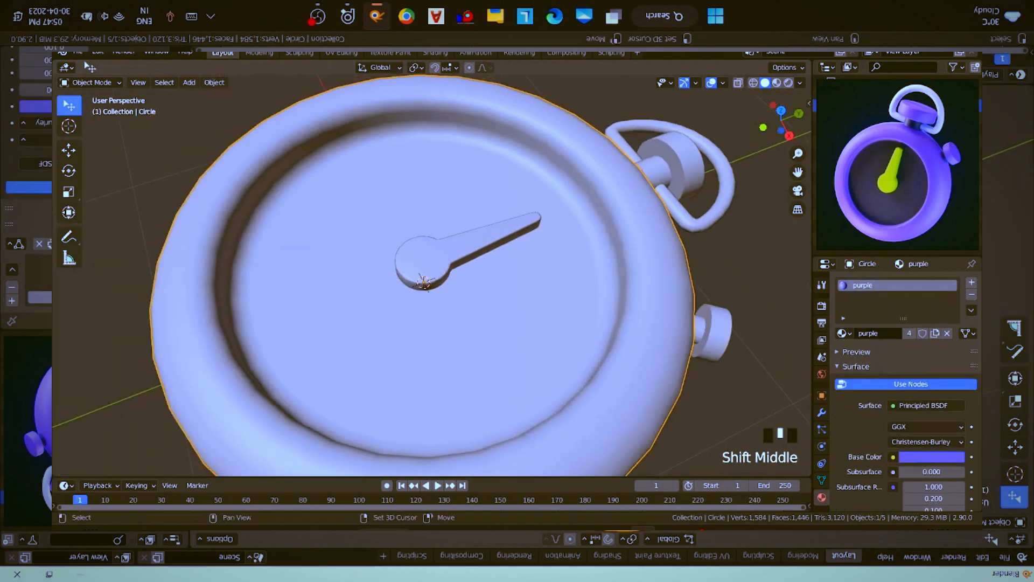
{"action": "left_click", "coordinate": [972, 282]}
{"action": "left_click", "coordinate": [843, 357]}
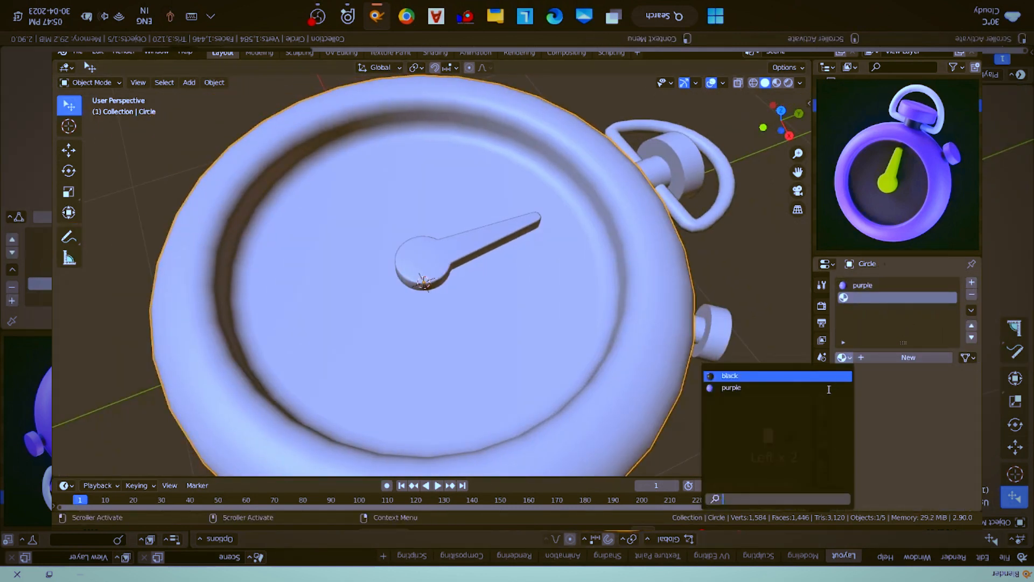
{"action": "left_click", "coordinate": [823, 376]}
- Assign the black material to the large circular dial face inside the case
{"action": "key", "text": "Tab"}
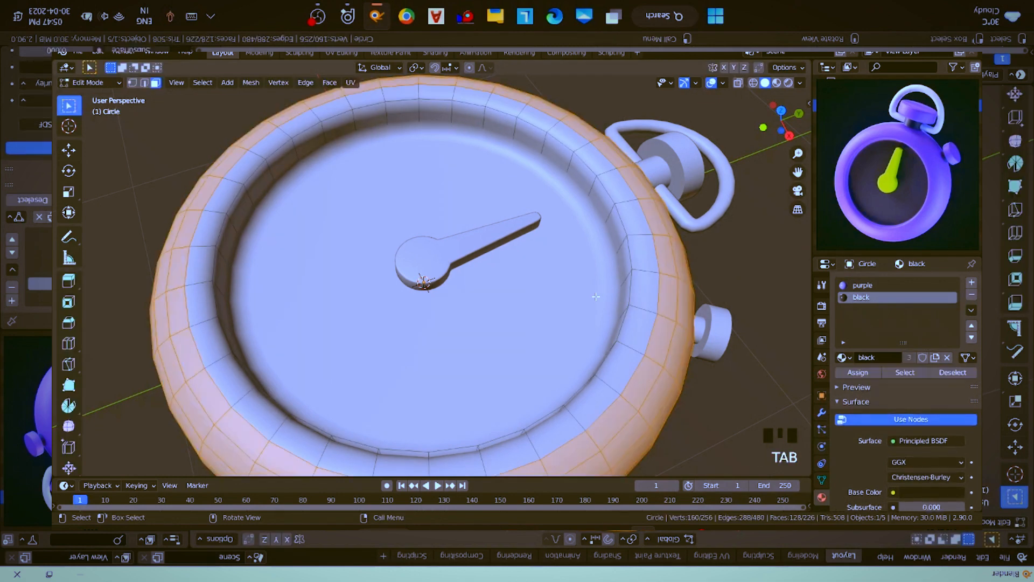
{"action": "left_click", "coordinate": [579, 295]}
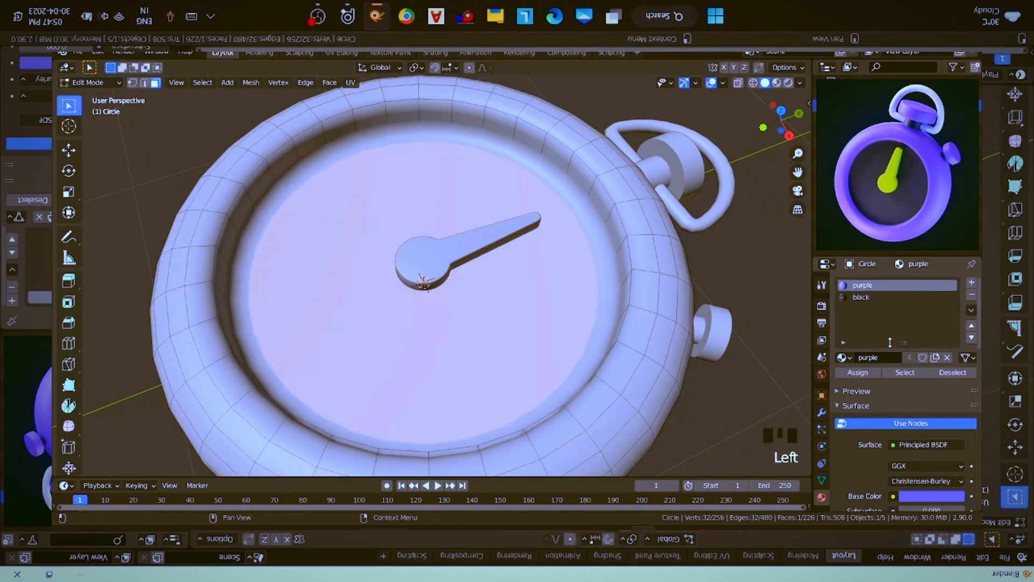
{"action": "left_click", "coordinate": [864, 298]}
{"action": "left_click", "coordinate": [867, 376]}
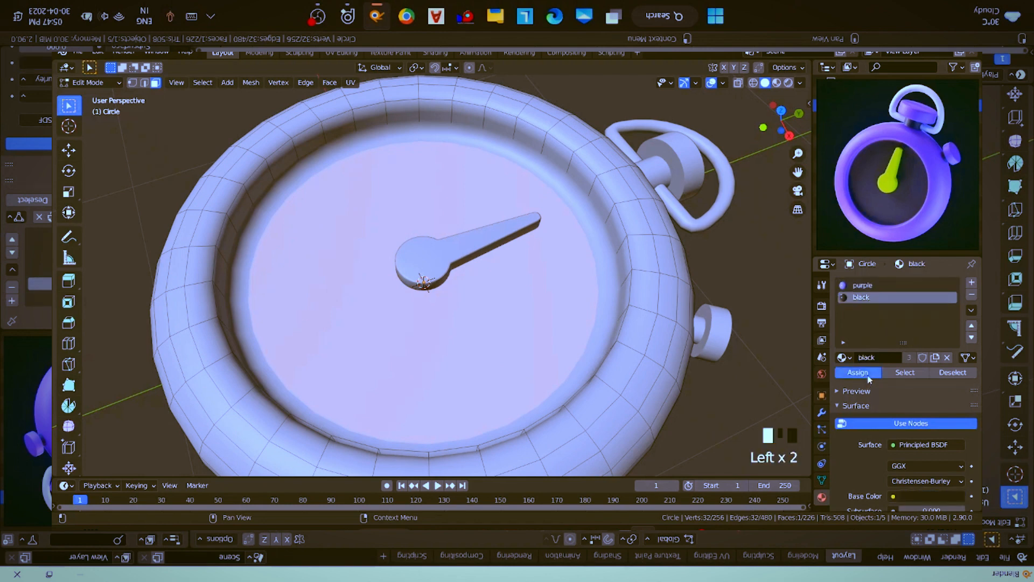
{"action": "mouse_move", "coordinate": [546, 312]}
{"action": "middle_mouse_down"}
{"action": "mouse_move", "coordinate": [539, 301]}
{"action": "mouse_move", "coordinate": [544, 323]}
{"action": "mouse_move", "coordinate": [550, 315]}
{"action": "middle_mouse_up"}
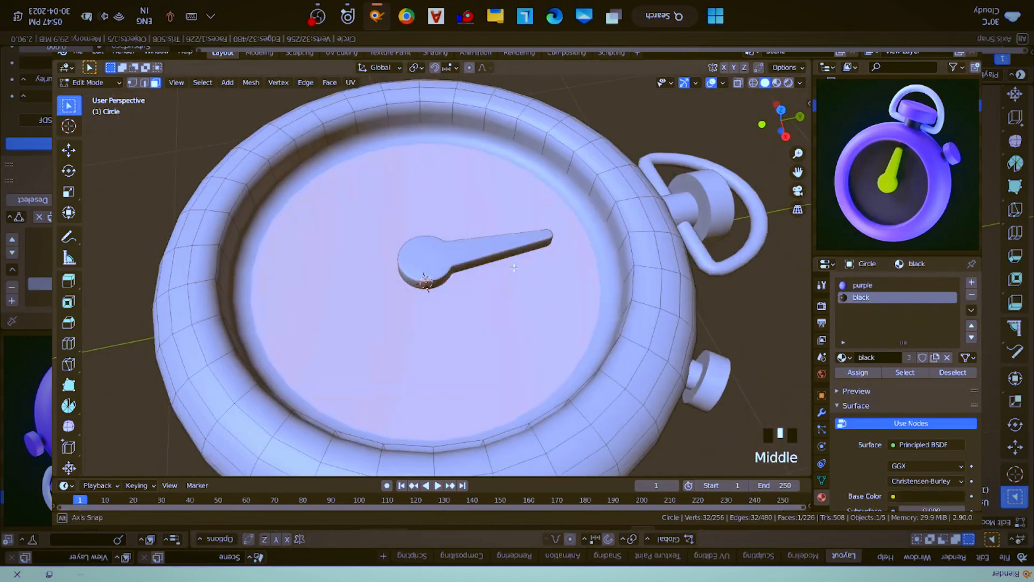
{"action": "key", "text": "s"}
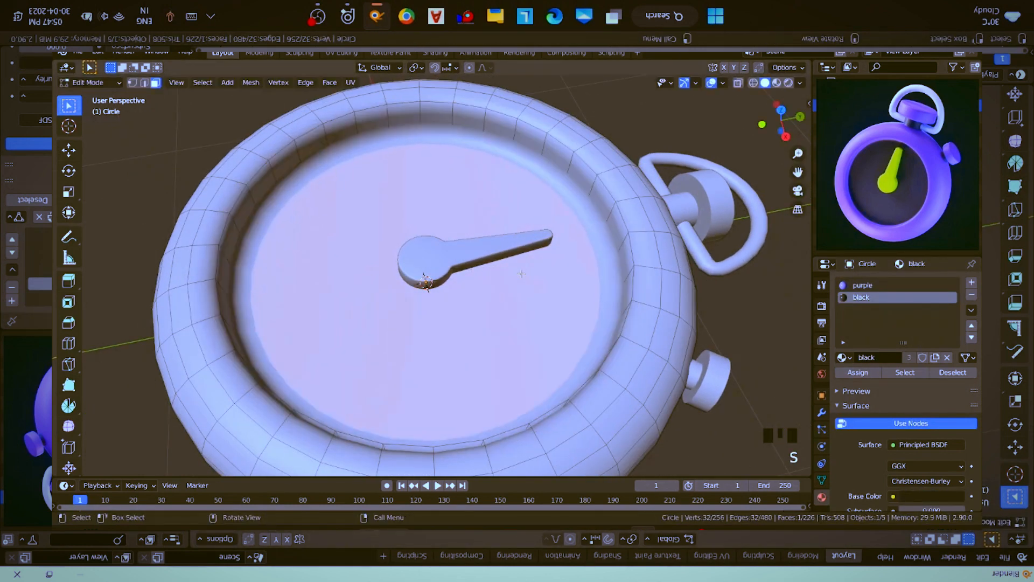
{"action": "key", "text": "Tab"}
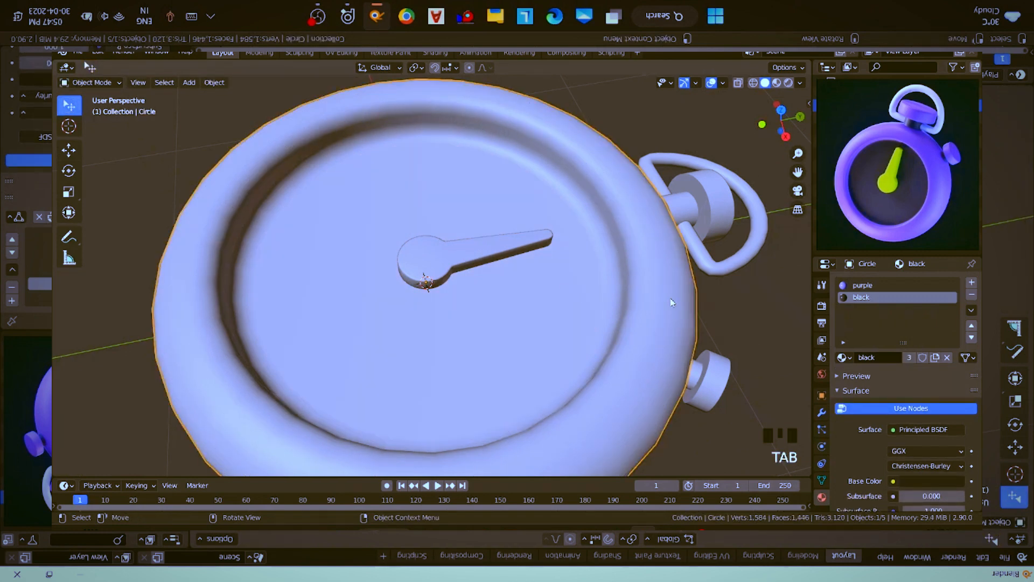
- Create a new material on the stopwatch hand and name it green
{"action": "left_click", "coordinate": [466, 248]}
{"action": "left_click", "coordinate": [922, 340]}
{"action": "left_click", "coordinate": [922, 335]}
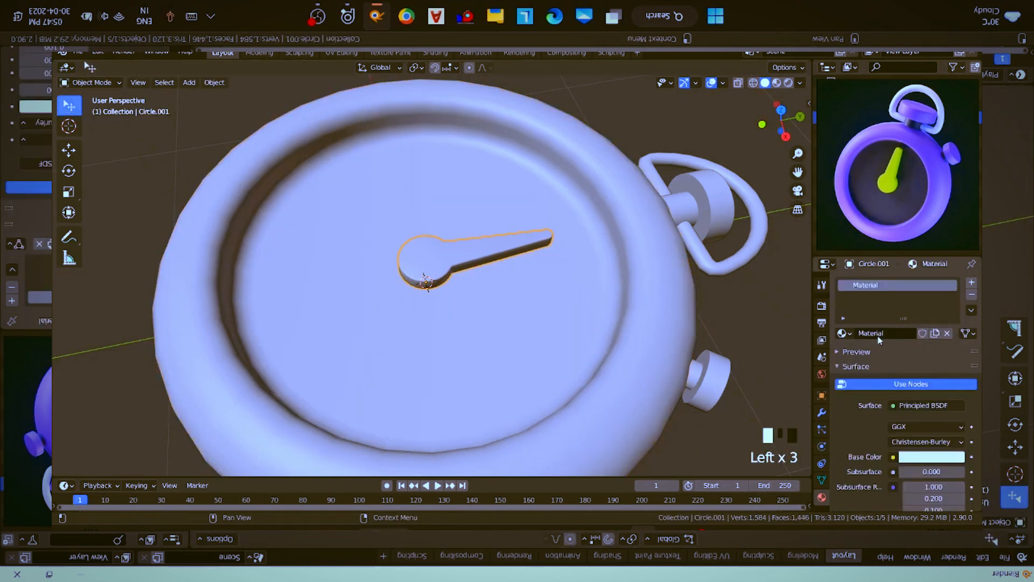
{"action": "left_click", "coordinate": [880, 335]}
{"action": "type", "text": "green"}
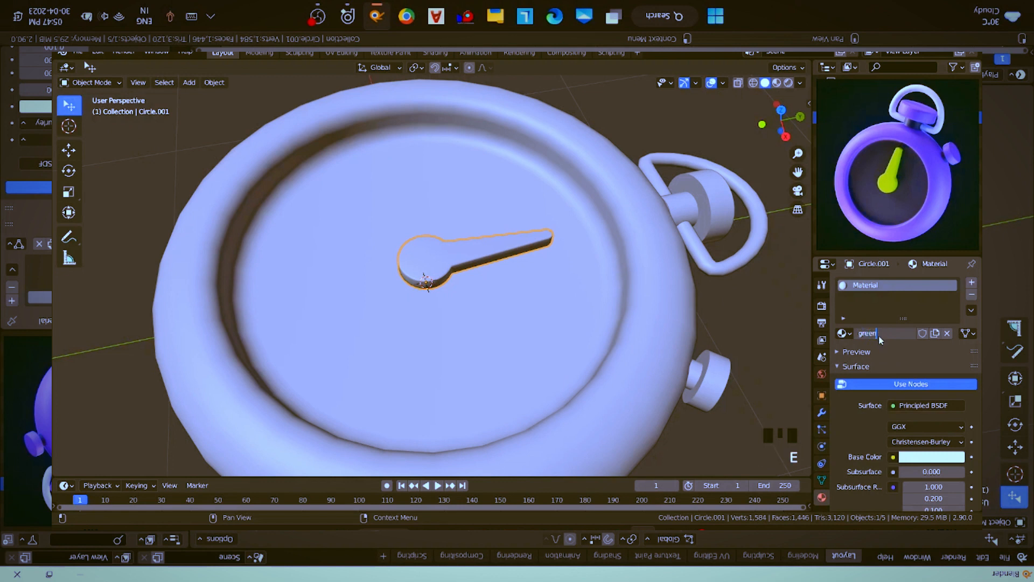
{"action": "key", "text": "Return"}
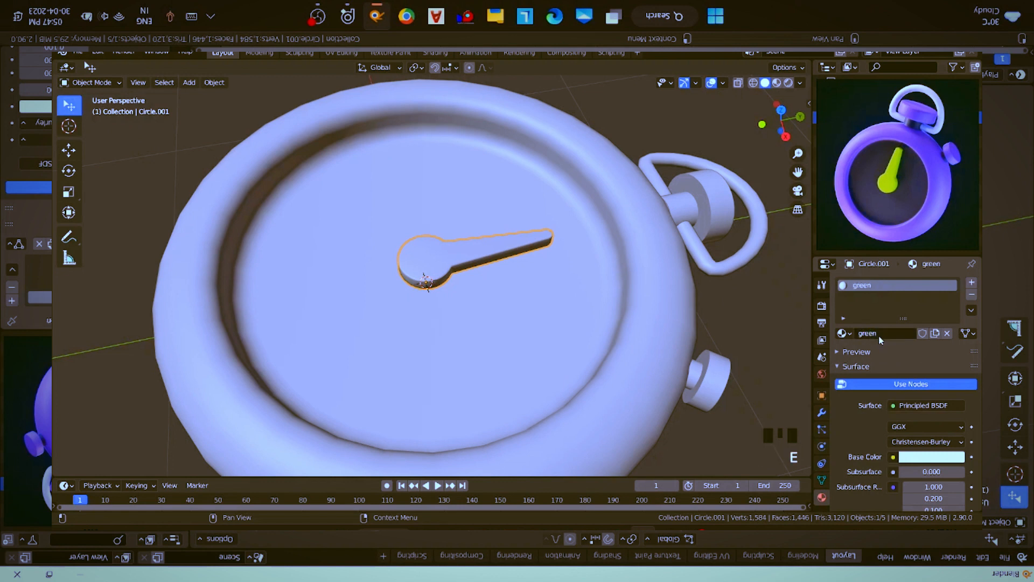
- Sample an on-screen green as the hand material's Base Color and raise its brightness value to about 0.856
{"action": "left_click", "coordinate": [950, 459]}
{"action": "left_click", "coordinate": [952, 404]}
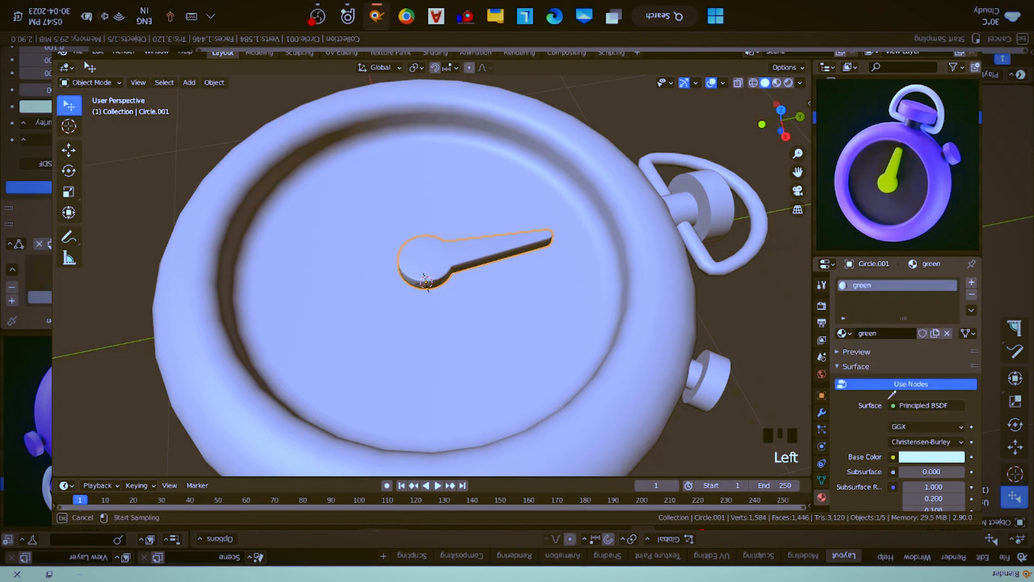
{"action": "left_click", "coordinate": [894, 404]}
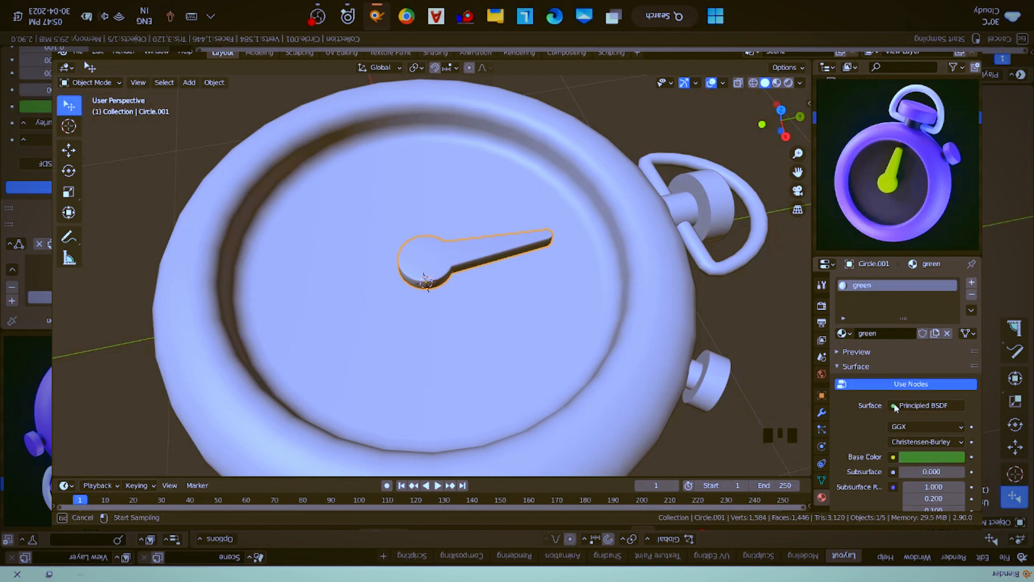
{"action": "left_click", "coordinate": [930, 458]}
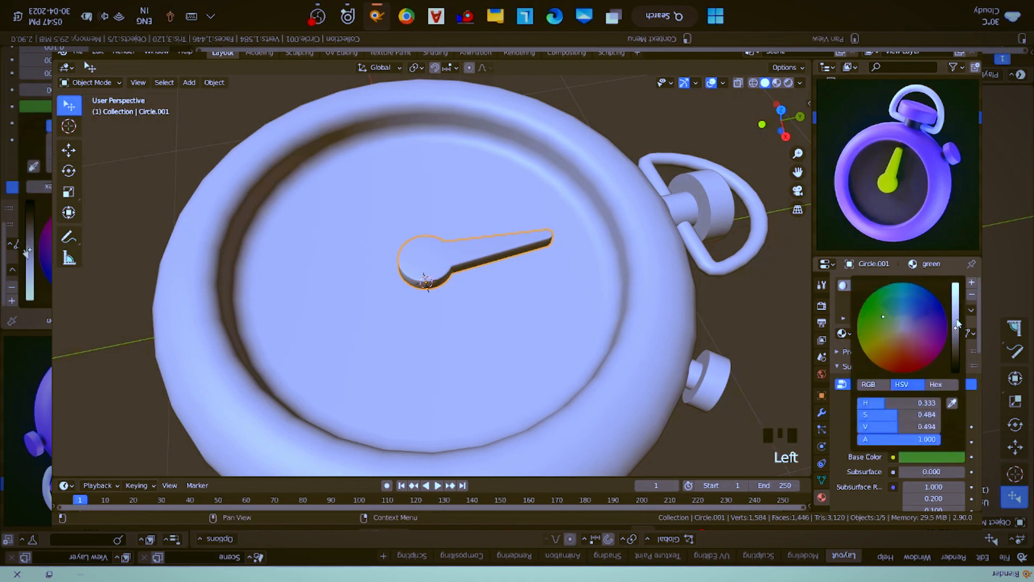
{"action": "left_click_drag", "start_coordinate": [954, 328], "coordinate": [955, 296]}
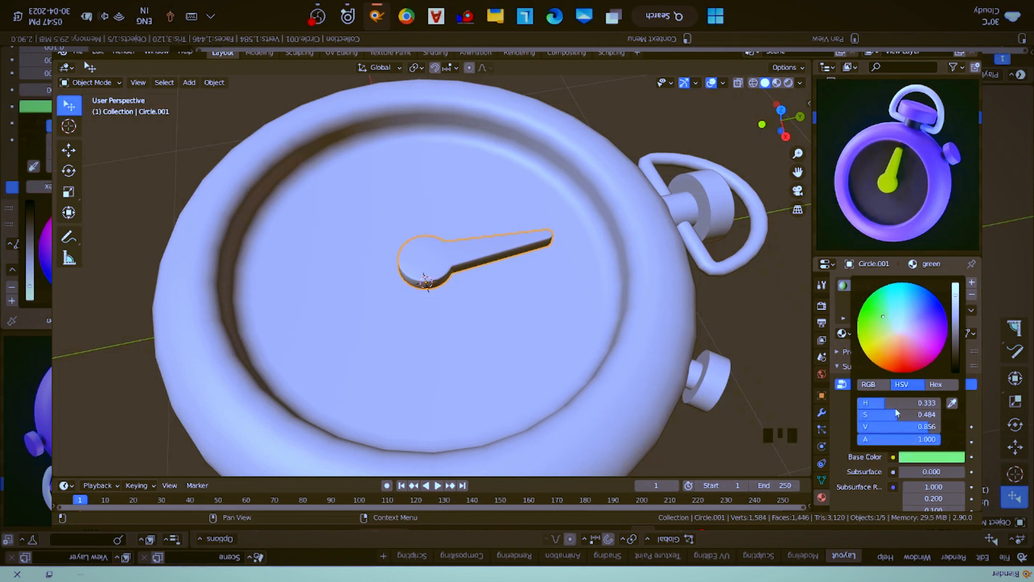
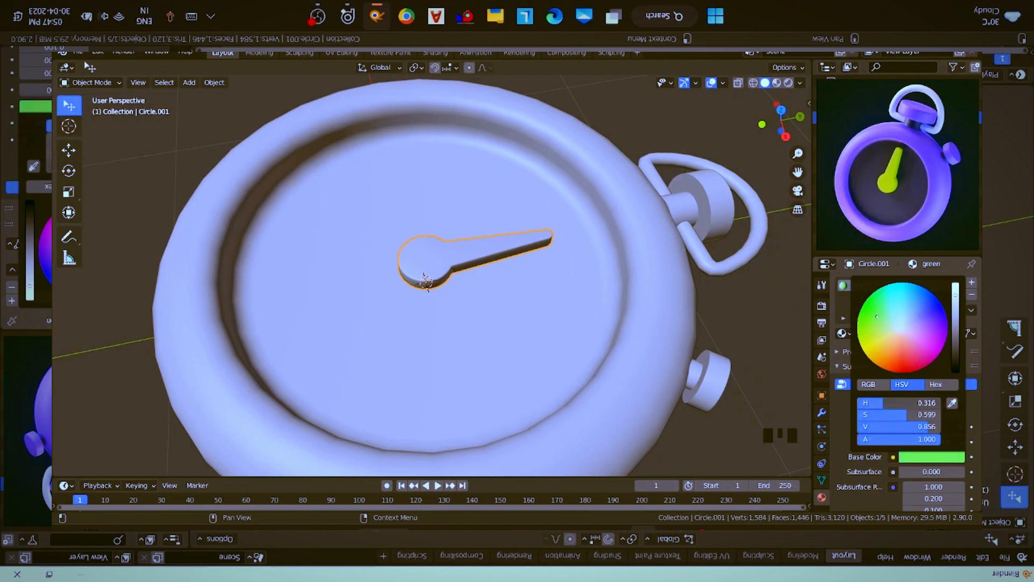
- Shift the green material's Base Color hue to about 0.241 and set its roughness to 0.2
{"action": "left_click_drag", "start_coordinate": [883, 403], "coordinate": [877, 403]}
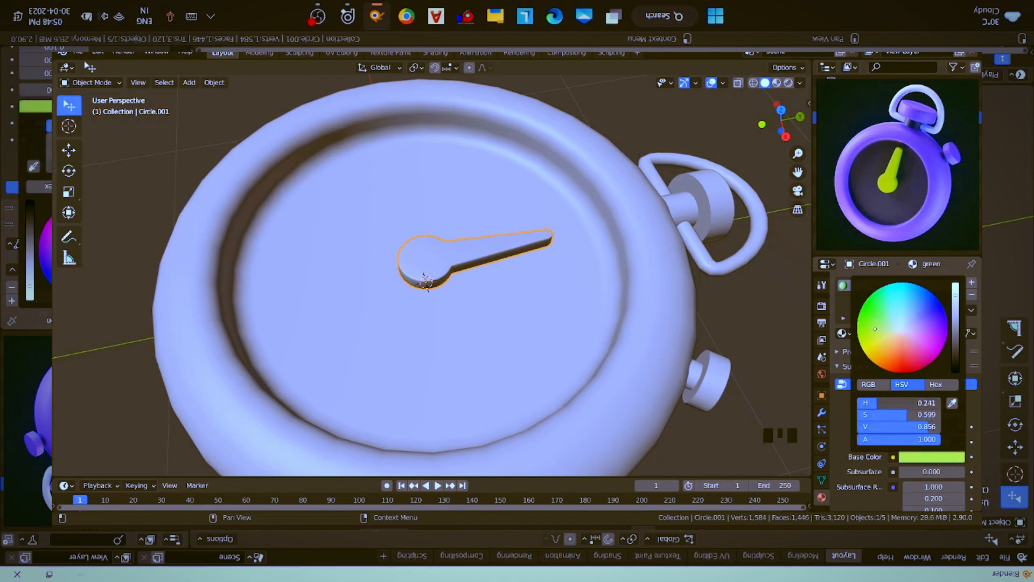
{"action": "left_click", "coordinate": [885, 500]}
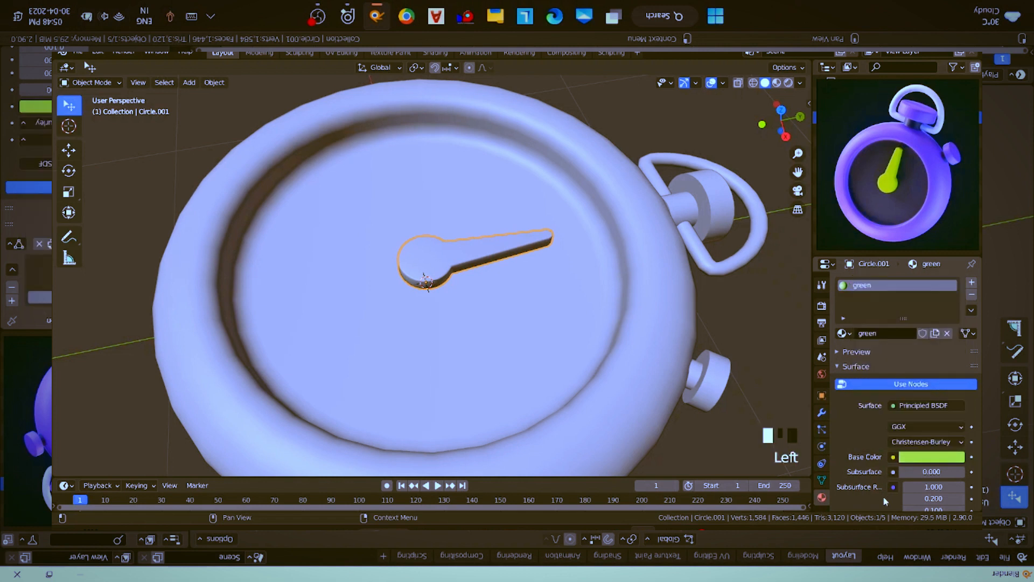
{"action": "scroll", "coordinate": [939, 397], "scroll_direction": "down", "scroll_amount": 5}
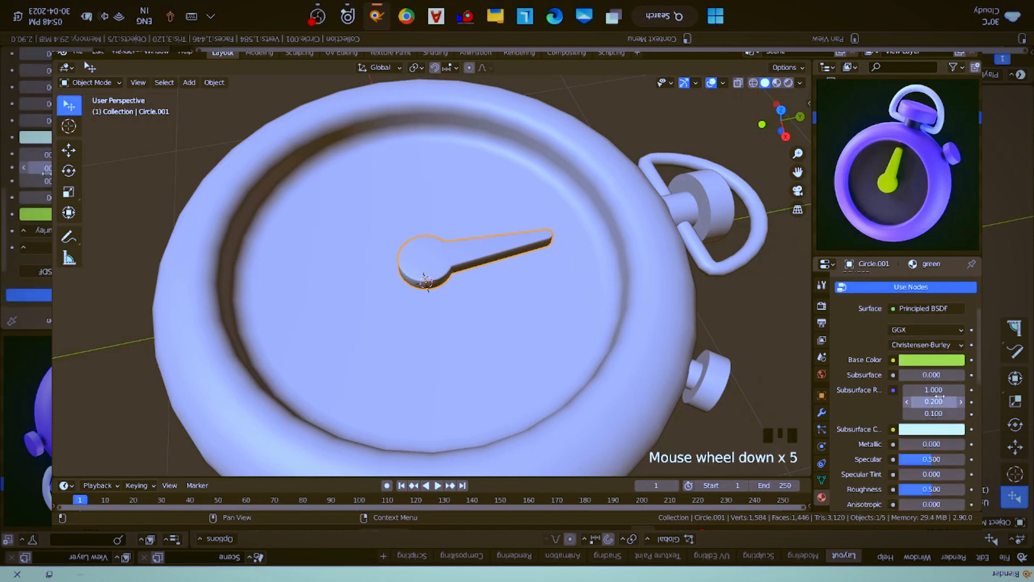
{"action": "scroll", "coordinate": [936, 439], "scroll_direction": "down", "scroll_amount": 3}
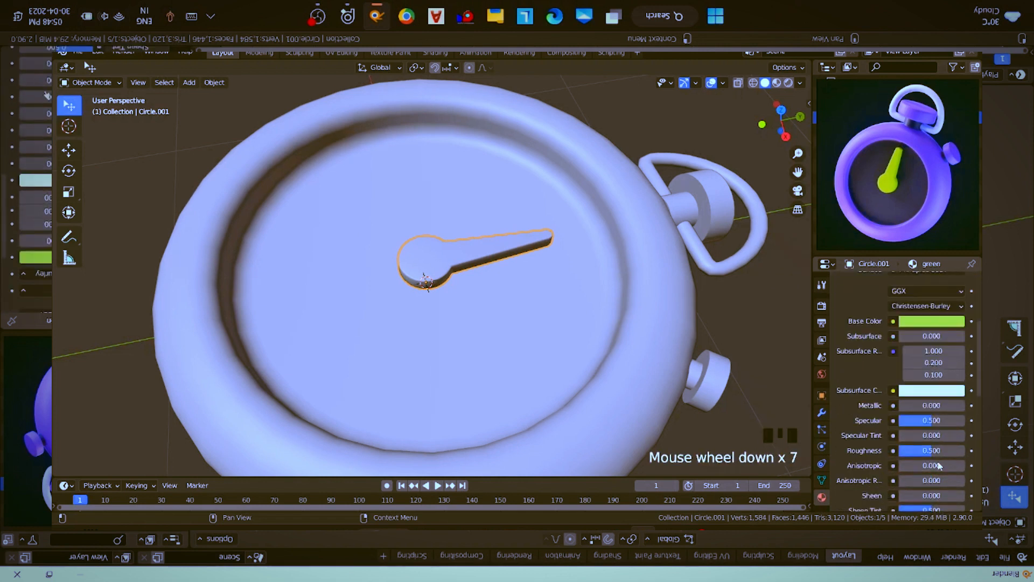
{"action": "left_click", "coordinate": [932, 430]}
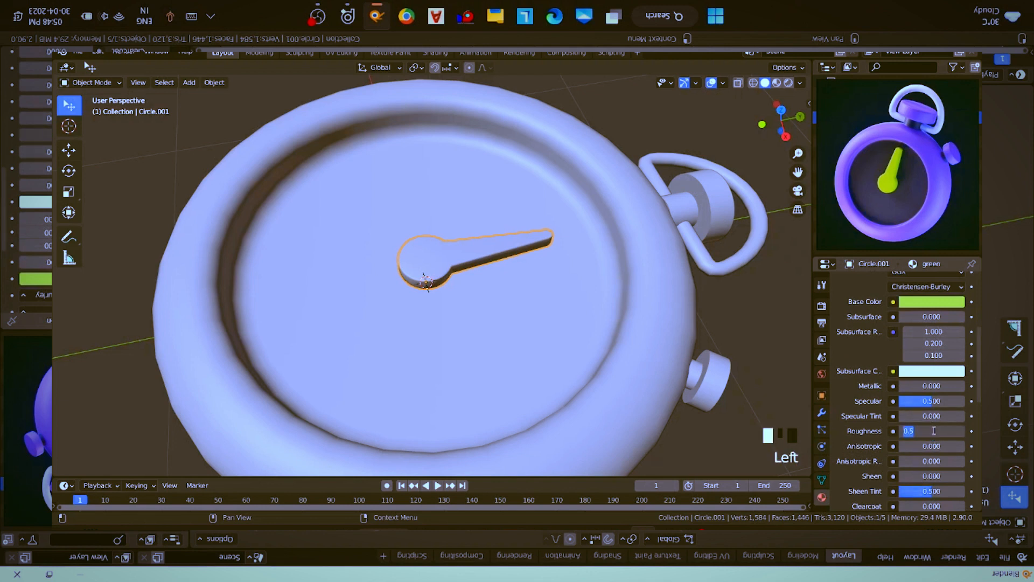
{"action": "type", "text": "0.2"}
{"action": "key", "text": "Return"}
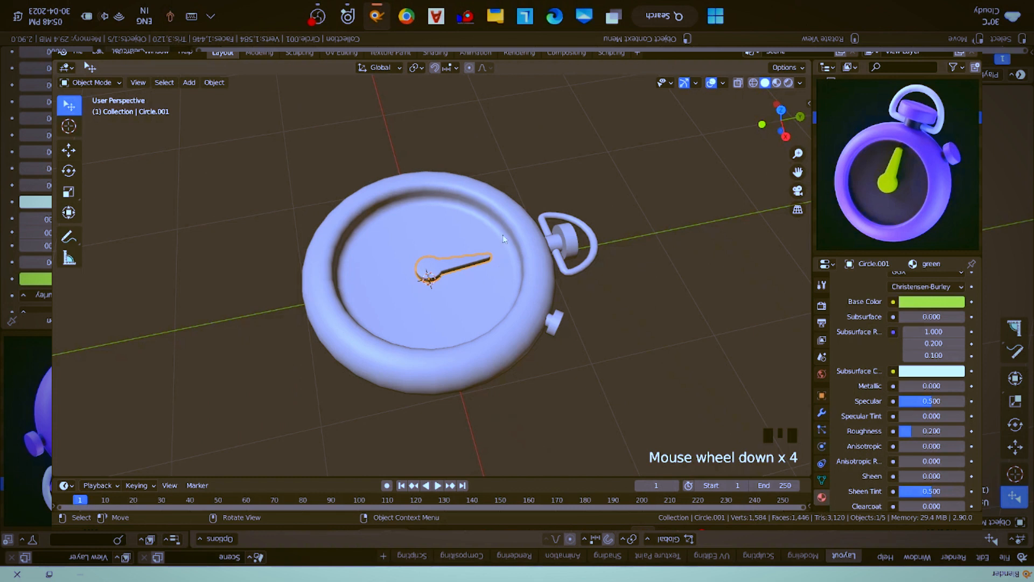
- Select all the stopwatch parts with the case as the active object and parent them to the case
{"action": "middle_click_drag", "start_coordinate": [502, 234], "coordinate": [474, 339]}
{"action": "key", "text": "alt+a"}
{"action": "key", "text": "a"}
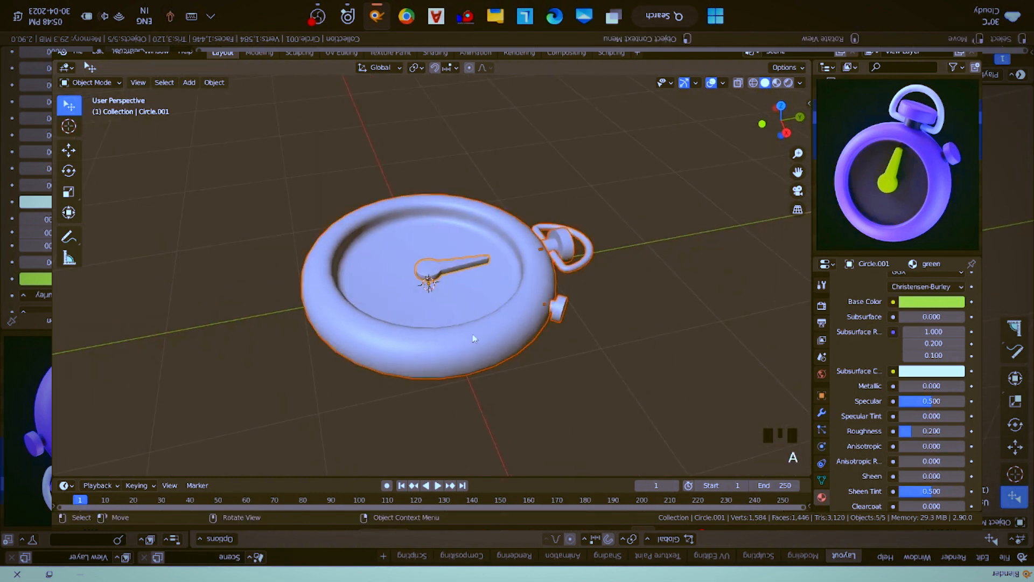
{"action": "left_click", "coordinate": [474, 338], "text": "shift"}
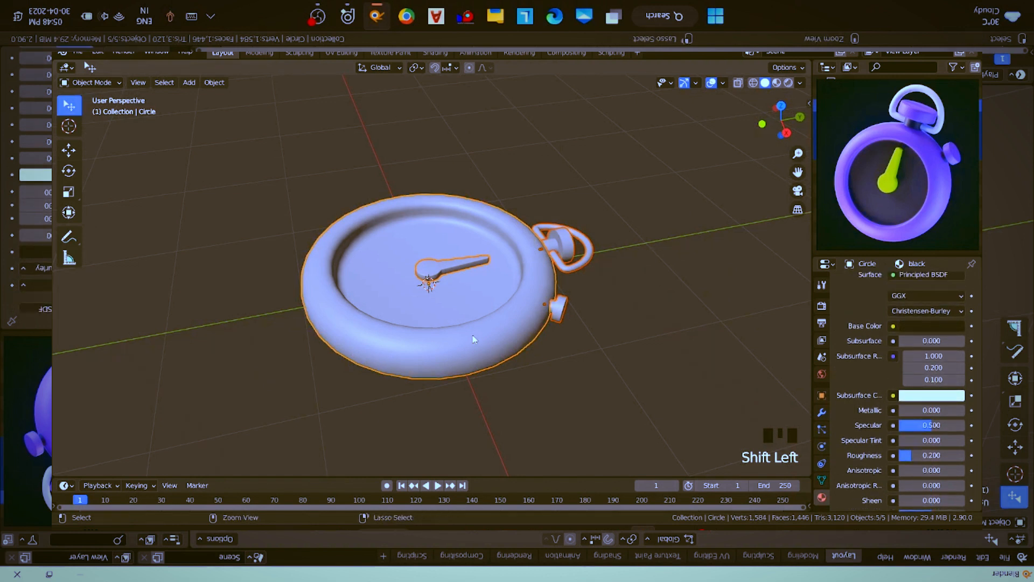
{"action": "key", "text": "ctrl+p"}
{"action": "left_click", "coordinate": [471, 349]}
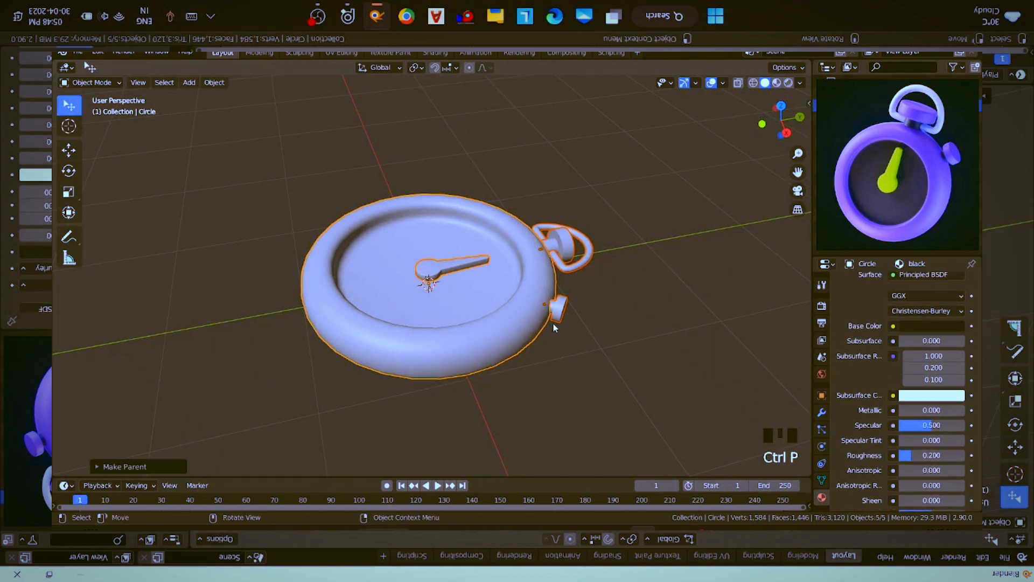
- Rotate the whole stopwatch 90° about the global X axis and 90° about the global Z axis
{"action": "type", "text": "rx90"}
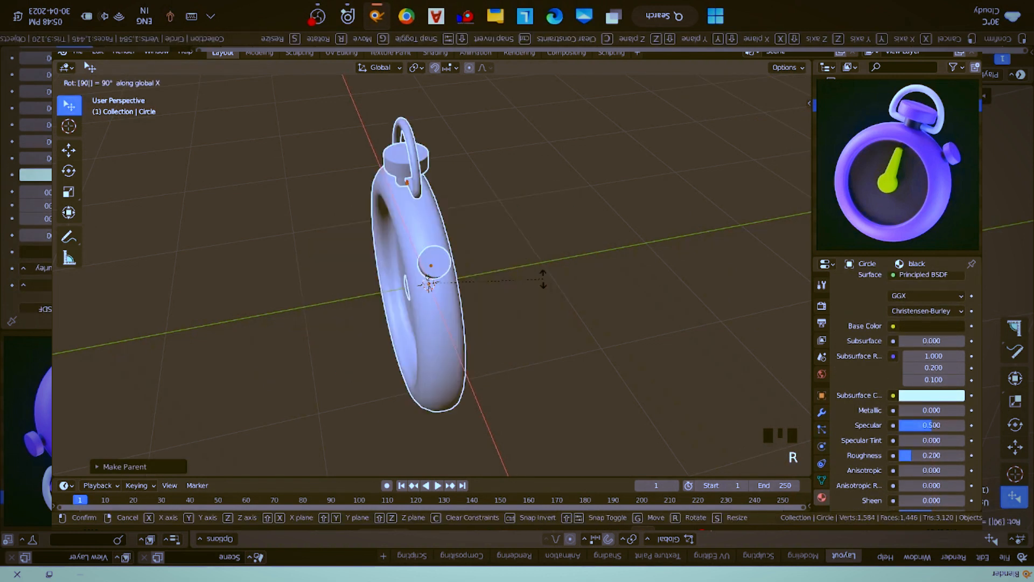
{"action": "key", "text": "Return"}
{"action": "type", "text": "rz"}
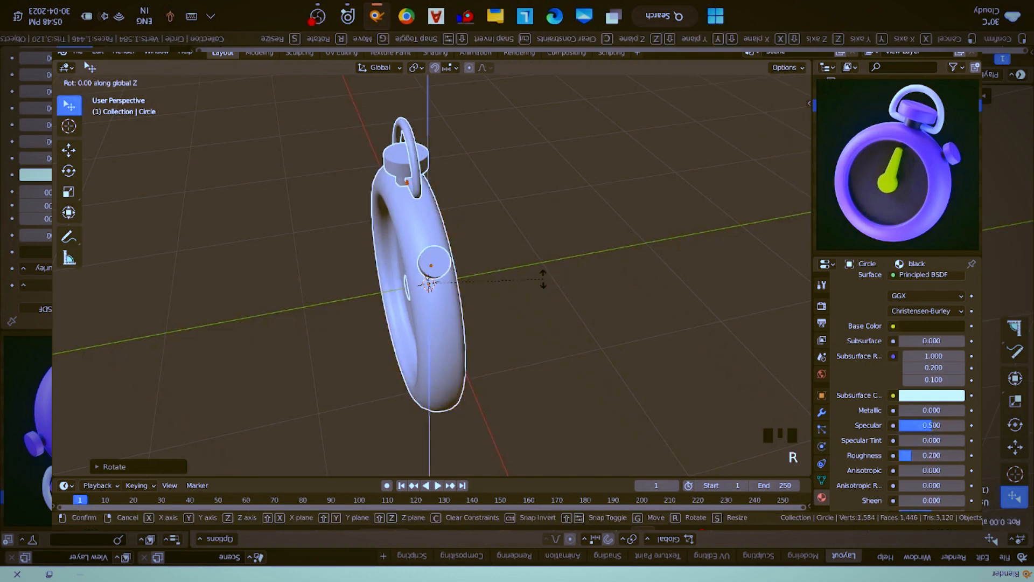
{"action": "type", "text": "90"}
{"action": "key", "text": "Return"}
{"action": "middle_click_drag", "start_coordinate": [529, 287], "coordinate": [474, 229]}
{"action": "scroll", "coordinate": [493, 259], "scroll_direction": "down", "scroll_amount": 3}
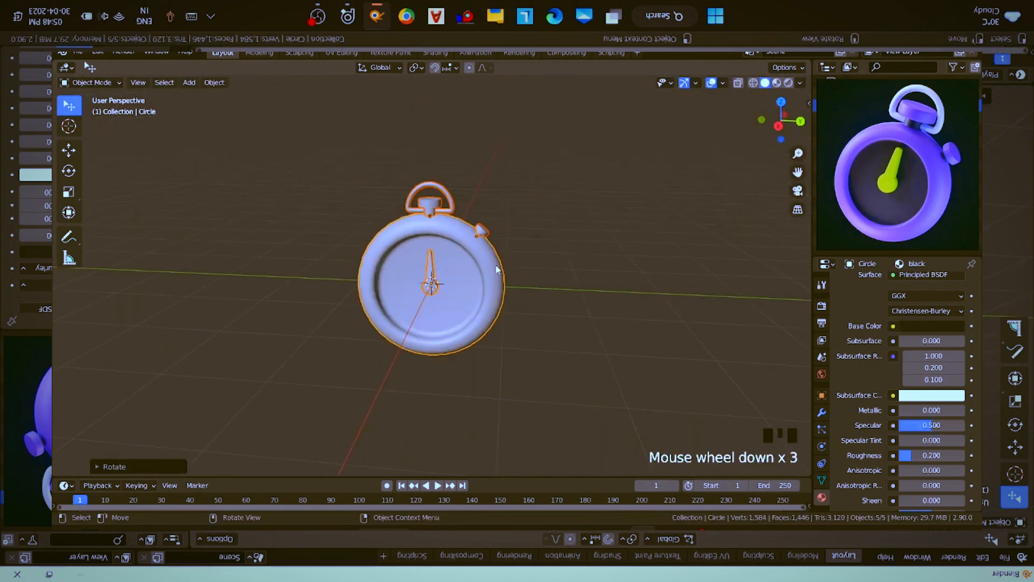
- Raise the stopwatch along the Z axis until its lower rim rests at ground level
{"action": "key", "text": "g"}
{"action": "key", "text": "z"}
{"action": "left_click", "coordinate": [589, 213]}
{"action": "middle_click_drag", "start_coordinate": [590, 217], "coordinate": [581, 328], "text": "shift"}
{"action": "key", "text": "r"}
{"action": "key", "text": "r"}
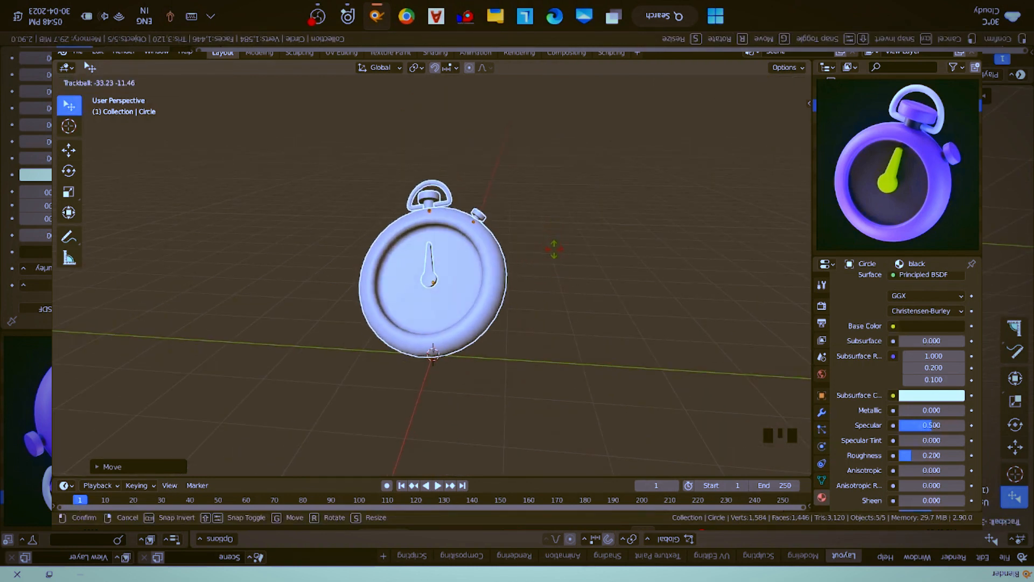
{"action": "right_click", "coordinate": [505, 337]}
- Tilt the stopwatch slightly in space with a free trackball rotation
{"action": "key", "text": "r"}
{"action": "key", "text": "r"}
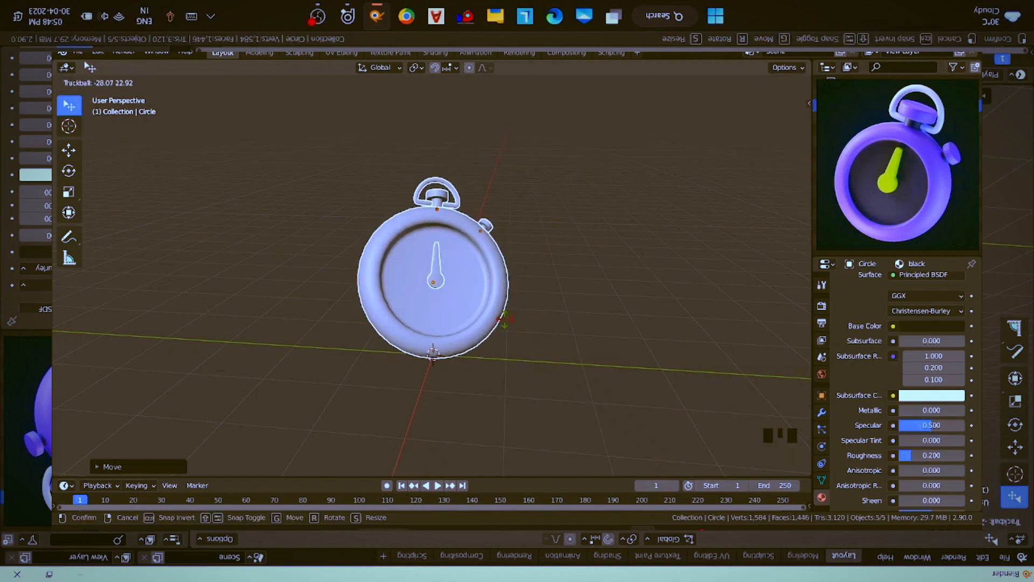
{"action": "left_click", "coordinate": [500, 322]}
- Add a plane under the stopwatch and scale it up into a large floor
{"action": "middle_click_drag", "start_coordinate": [473, 330], "coordinate": [468, 331]}
{"action": "key", "text": "shift+a"}
{"action": "mouse_move", "coordinate": [517, 266]}
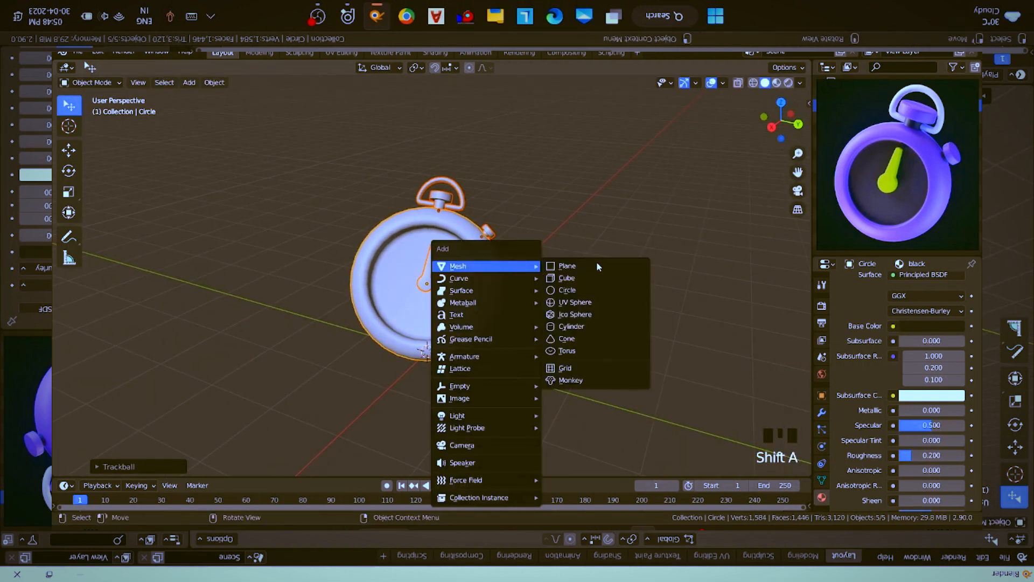
{"action": "left_click", "coordinate": [596, 266]}
{"action": "key", "text": "s"}
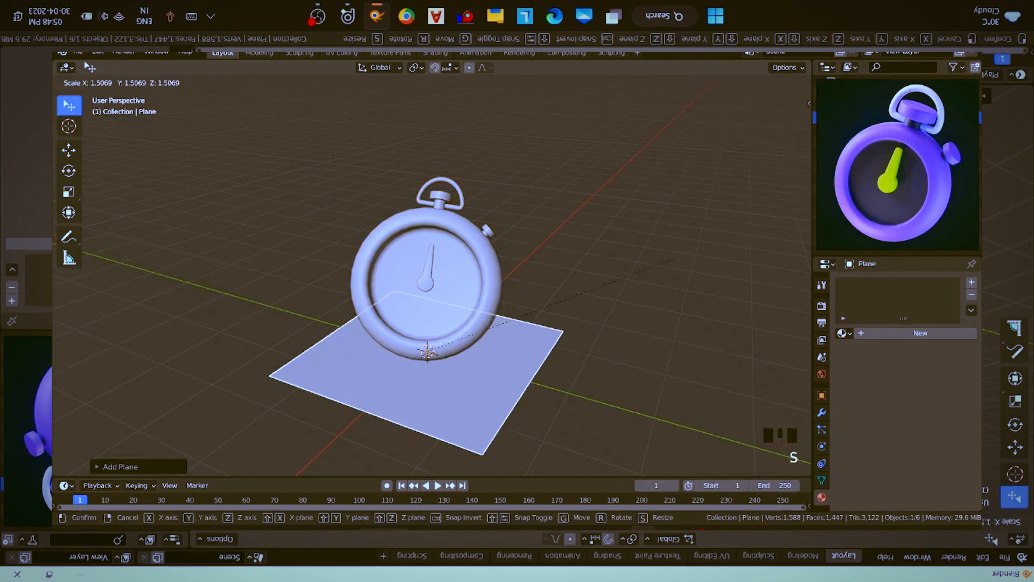
{"action": "left_click", "coordinate": [341, 264]}
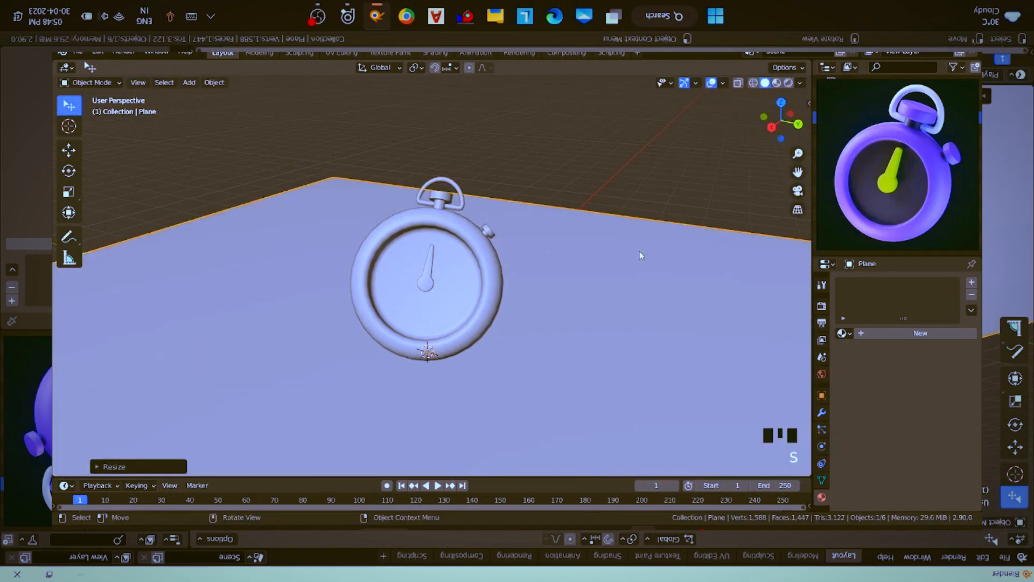
- Extrude the two floor plane edges behind the stopwatch upward along Z into tall backdrop walls
{"action": "scroll", "coordinate": [530, 250], "scroll_direction": "down", "scroll_amount": 2}
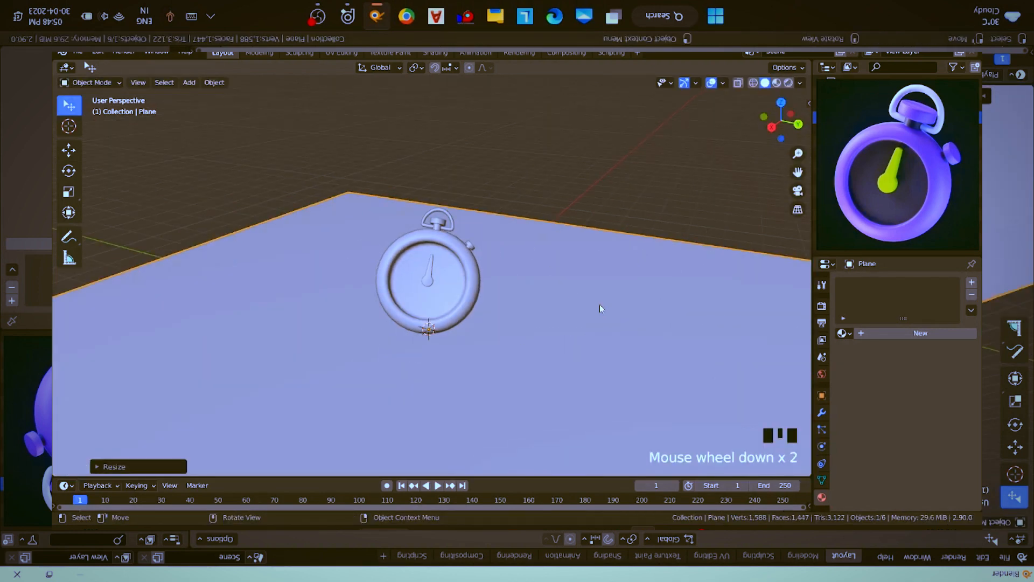
{"action": "key", "text": "Tab"}
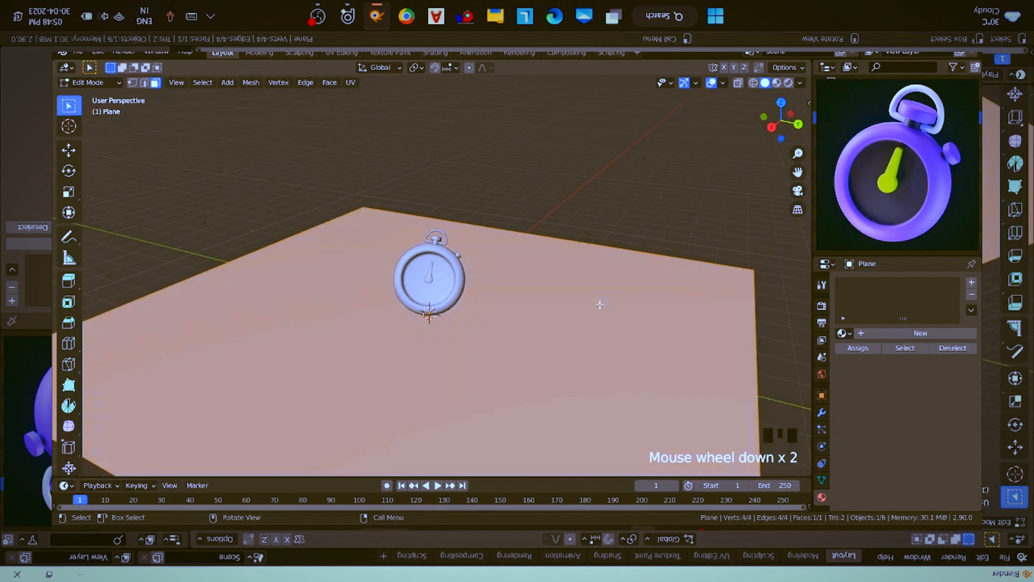
{"action": "key", "text": "1"}
{"action": "key", "text": "2"}
{"action": "left_click", "coordinate": [545, 232]}
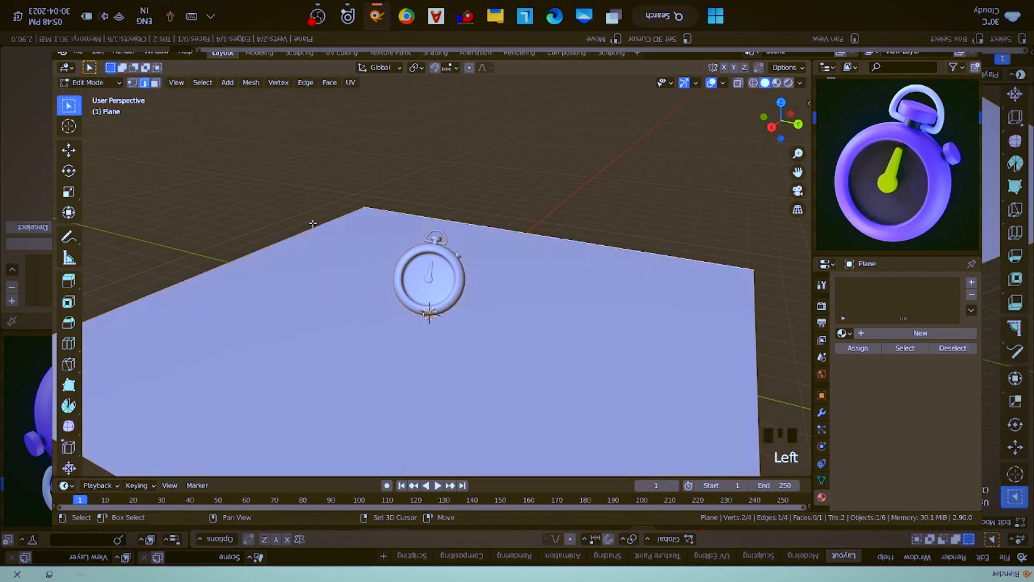
{"action": "left_click", "coordinate": [314, 225], "text": "shift"}
{"action": "scroll", "coordinate": [516, 281], "scroll_direction": "down", "scroll_amount": 1}
{"action": "scroll", "coordinate": [516, 281], "scroll_direction": "down", "scroll_amount": 1}
{"action": "key", "text": "e"}
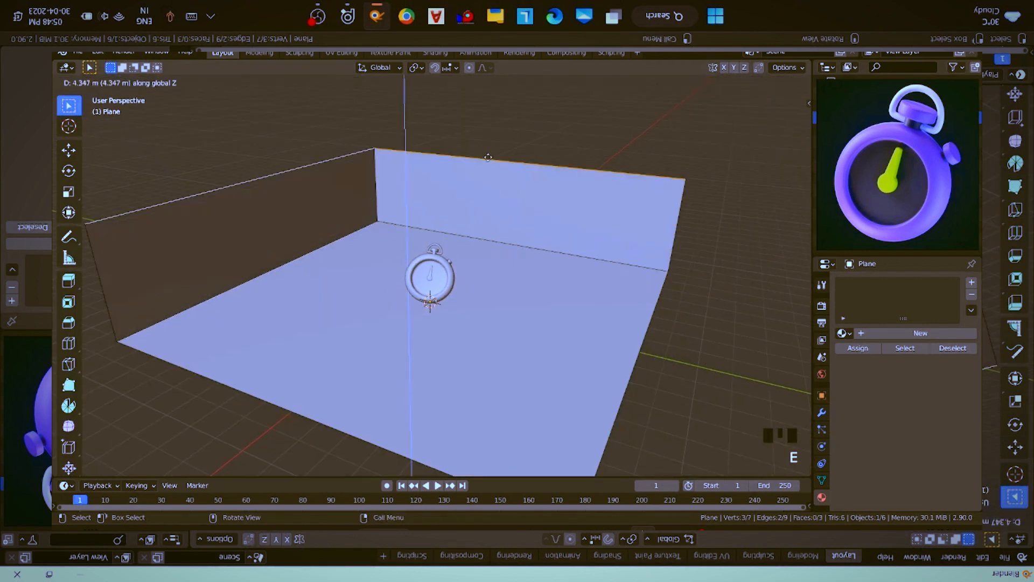
{"action": "left_click", "coordinate": [472, 459]}
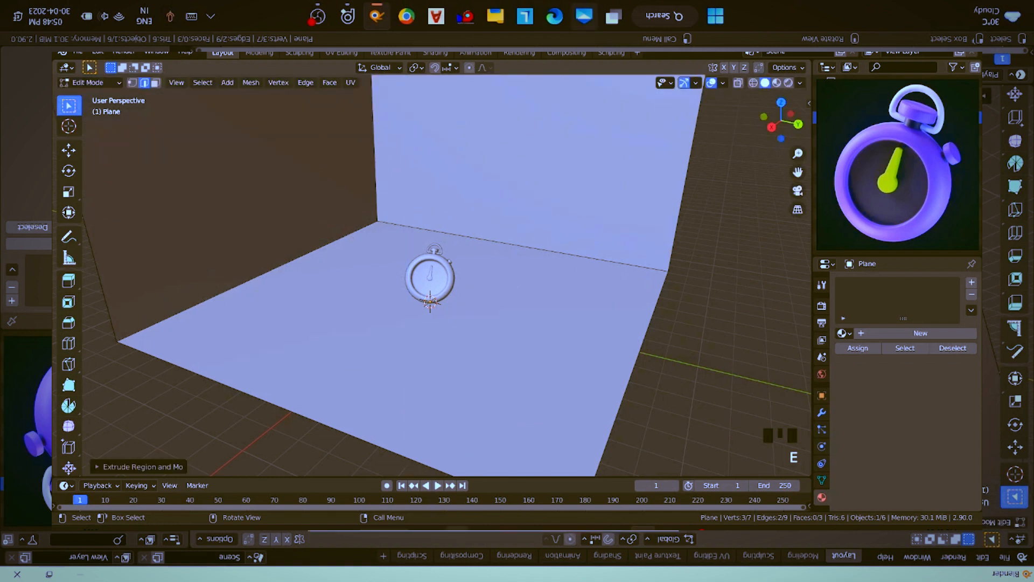
- Bevel the two edges where the backdrop walls meet the floor with 5 segments and a width of about 0.388 m
{"action": "left_click", "coordinate": [507, 248]}
{"action": "left_click", "coordinate": [507, 243]}
{"action": "left_click", "coordinate": [669, 270], "text": "shift"}
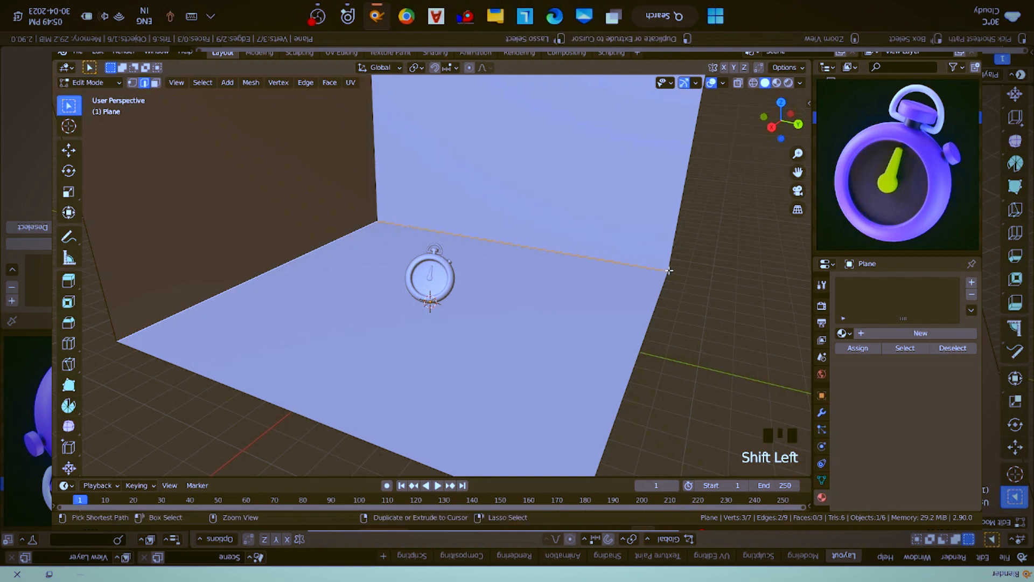
{"action": "key", "text": "ctrl+b"}
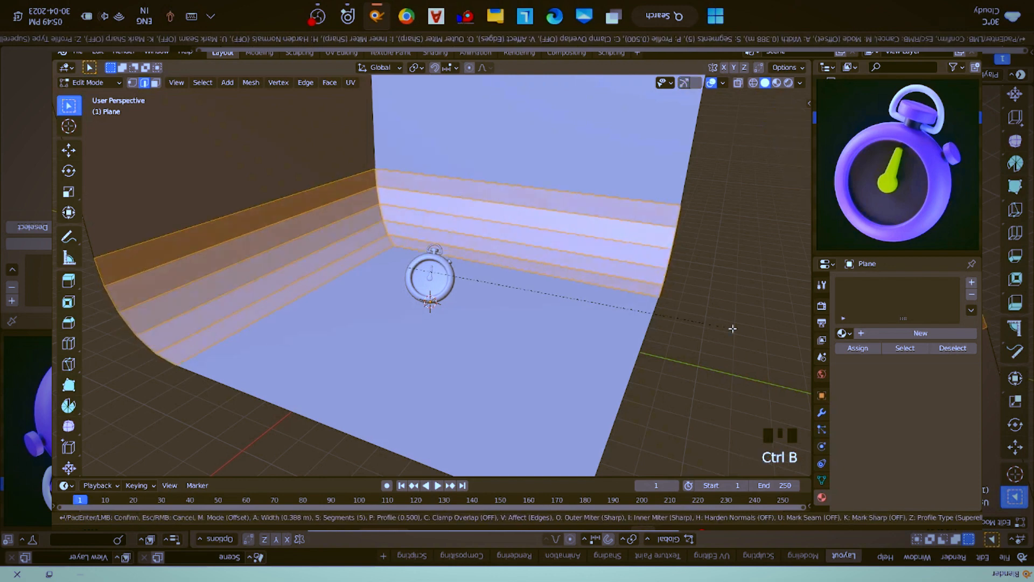
{"action": "left_click", "coordinate": [732, 328]}
{"action": "key", "text": "Tab"}
- Apply smooth shading to the backdrop plane
{"action": "right_click", "coordinate": [525, 271]}
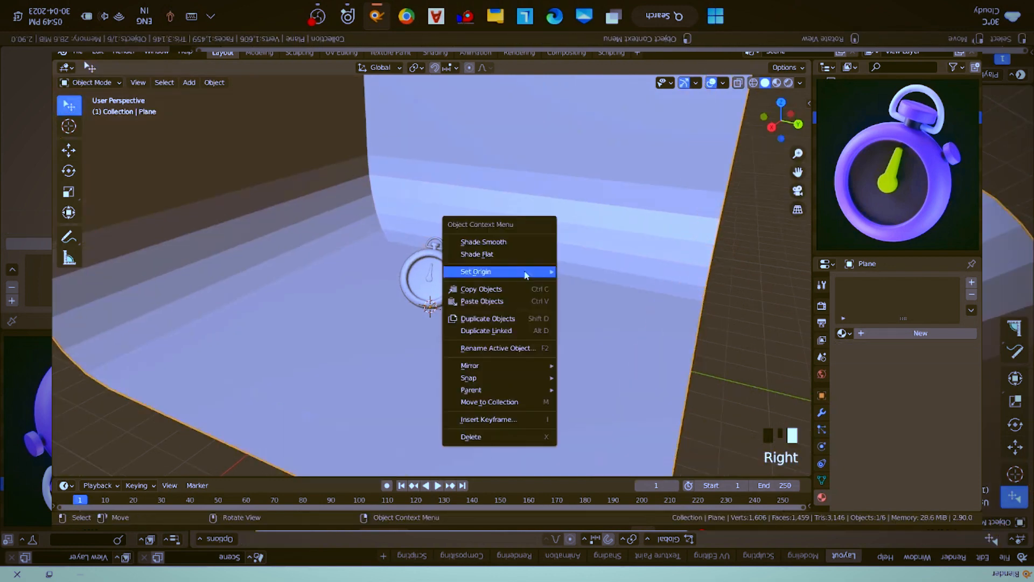
{"action": "mouse_move", "coordinate": [525, 271]}
{"action": "left_click", "coordinate": [485, 241]}
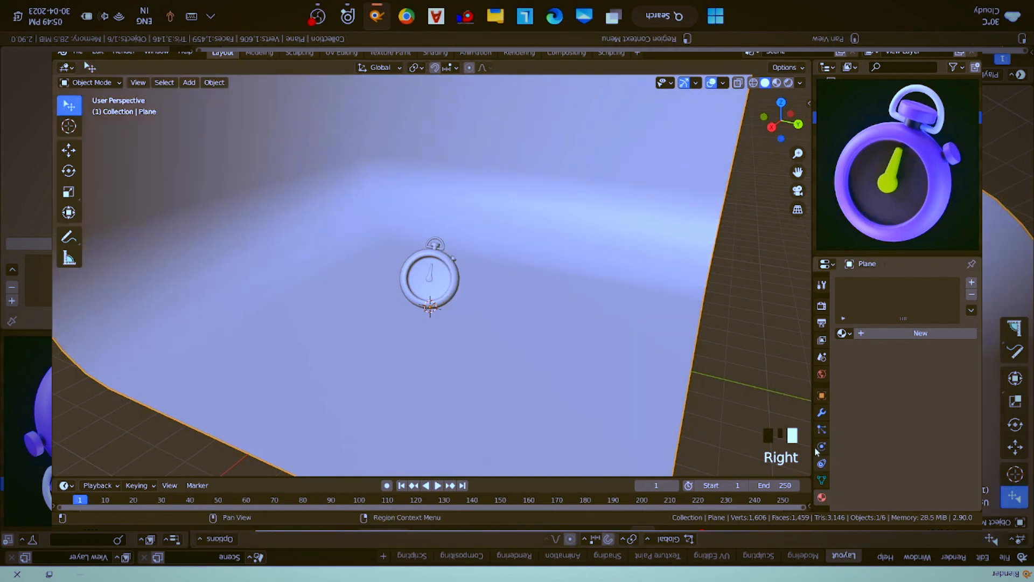
- Try Auto Smooth at 30° on the backdrop's normals and switch it off again
{"action": "left_click", "coordinate": [822, 479]}
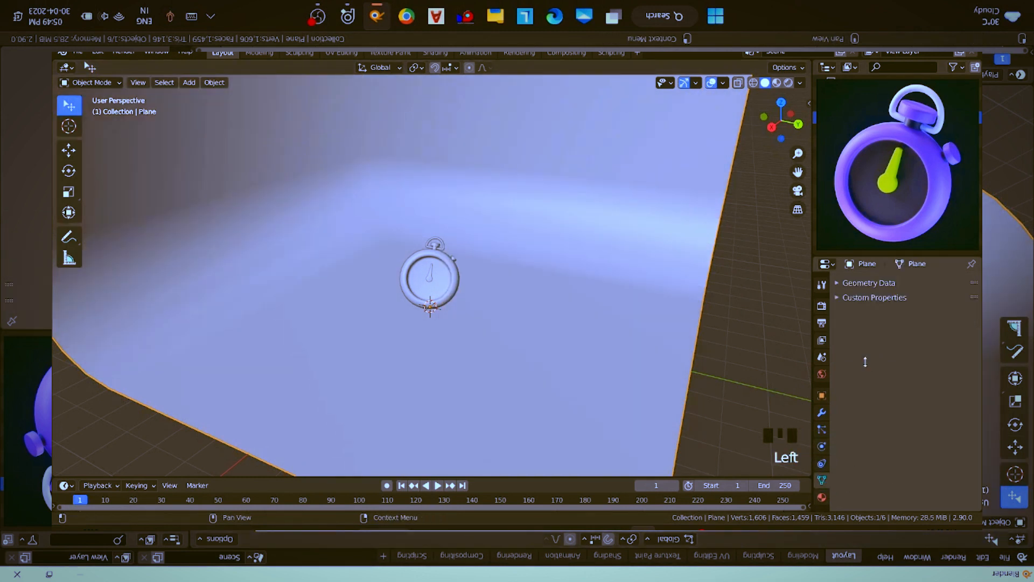
{"action": "scroll", "coordinate": [898, 492], "scroll_direction": "up", "scroll_amount": 4}
{"action": "left_click", "coordinate": [888, 464]}
{"action": "left_click", "coordinate": [891, 462]}
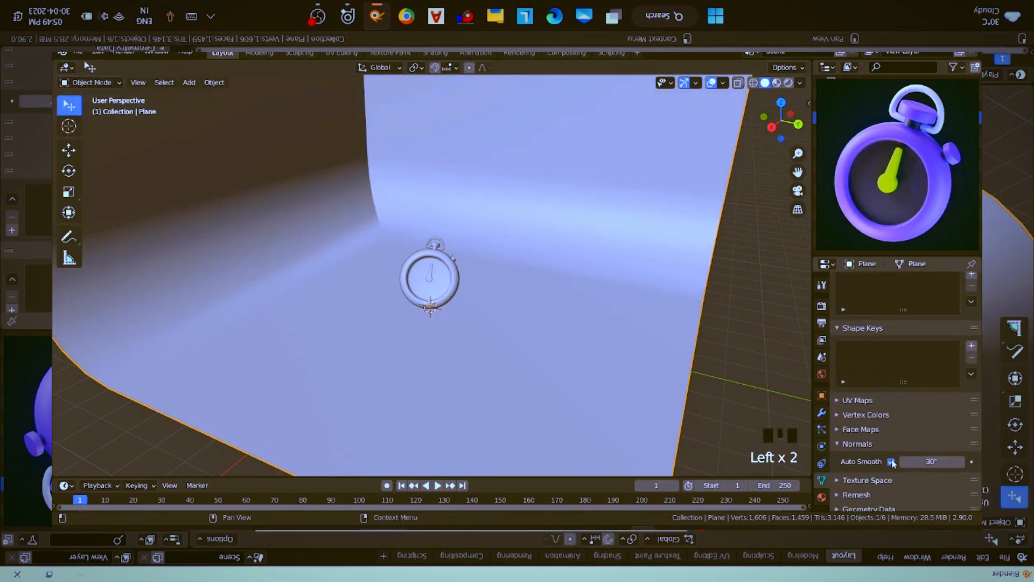
{"action": "left_click", "coordinate": [891, 462]}
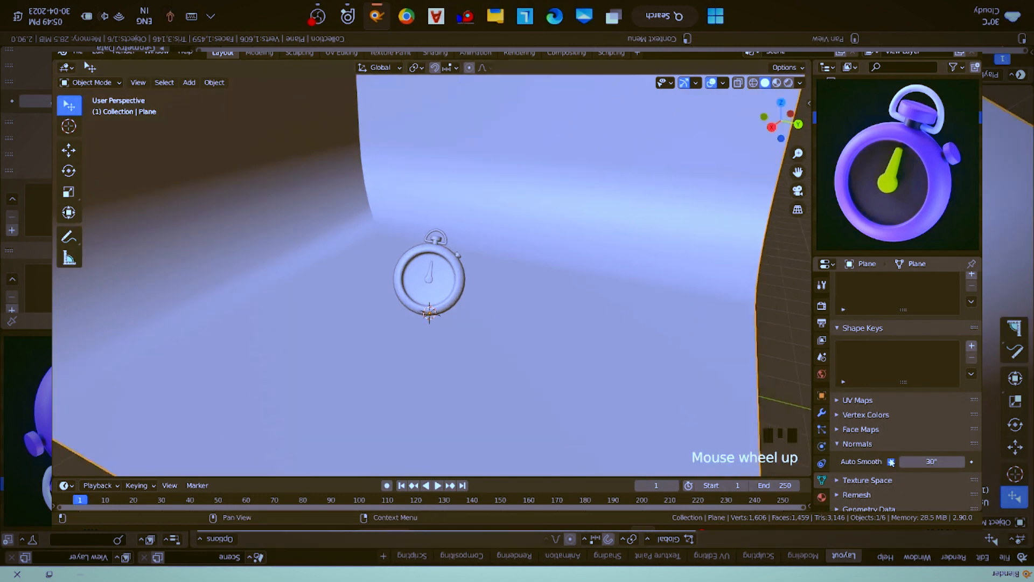
- Create a new material on the backdrop plane and name it background
{"action": "middle_click_drag", "start_coordinate": [469, 314], "coordinate": [456, 299]}
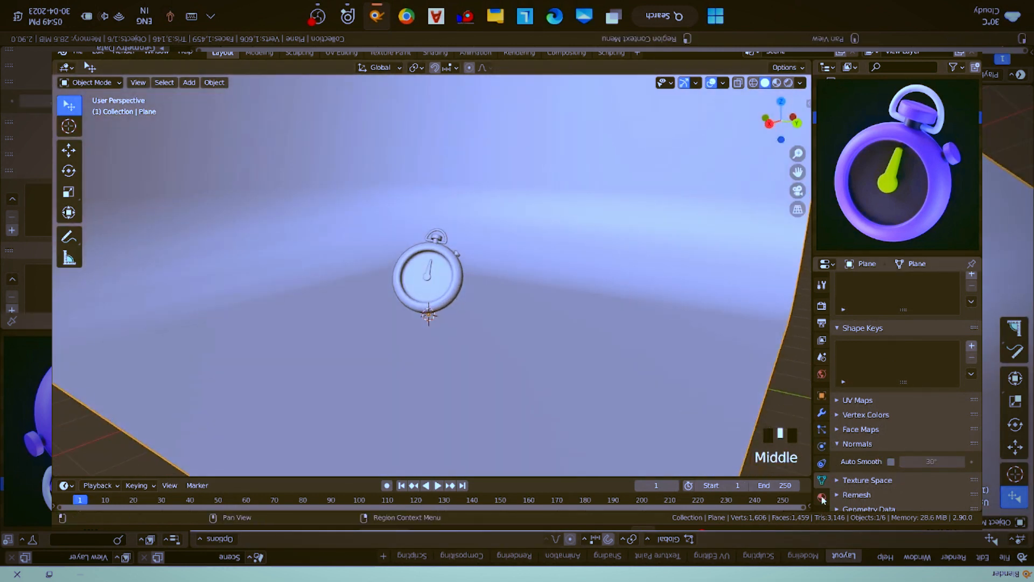
{"action": "left_click", "coordinate": [821, 497]}
{"action": "left_click", "coordinate": [890, 336]}
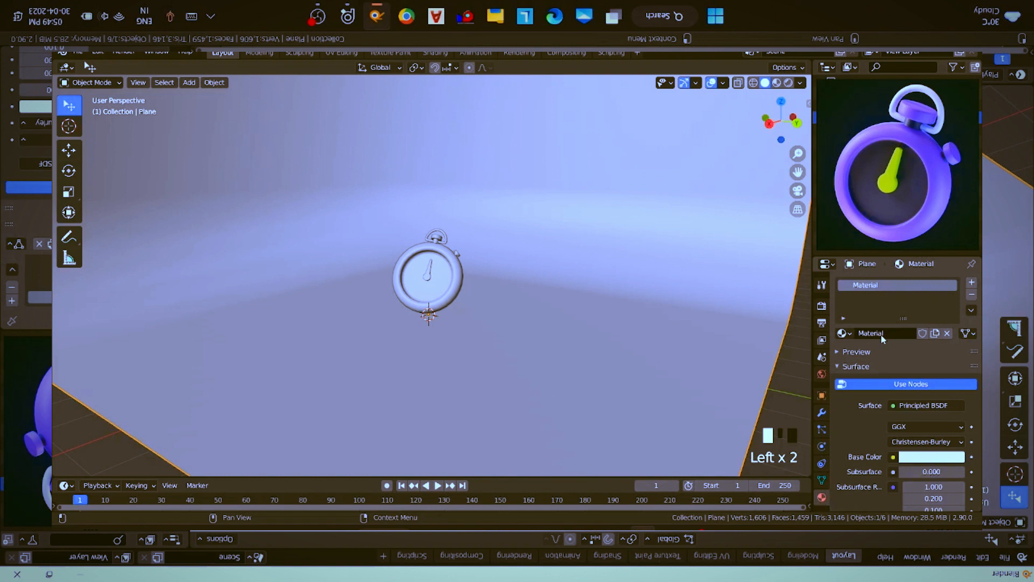
{"action": "left_click", "coordinate": [882, 334]}
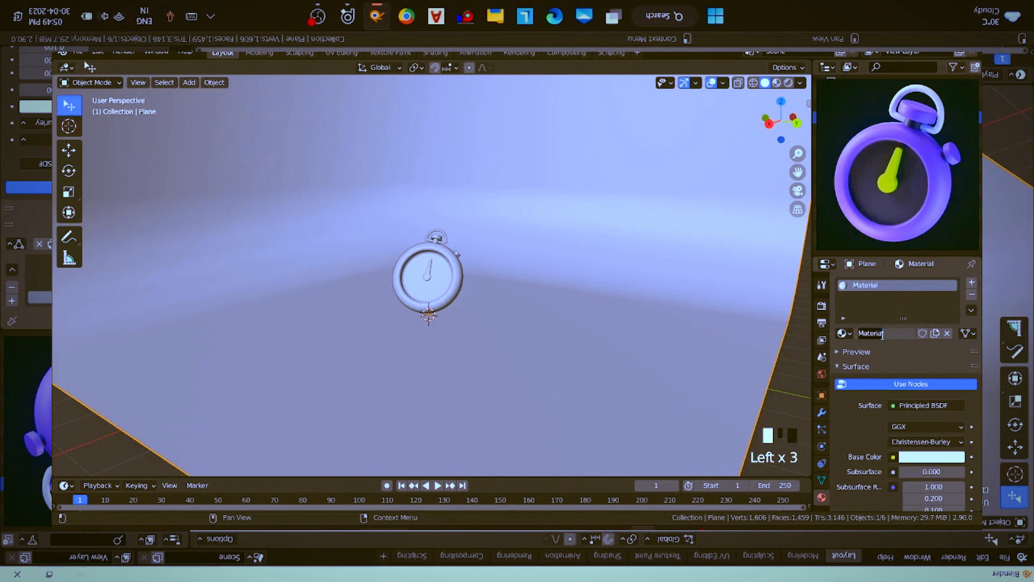
{"action": "type", "text": "background"}
{"action": "key", "text": "Return"}
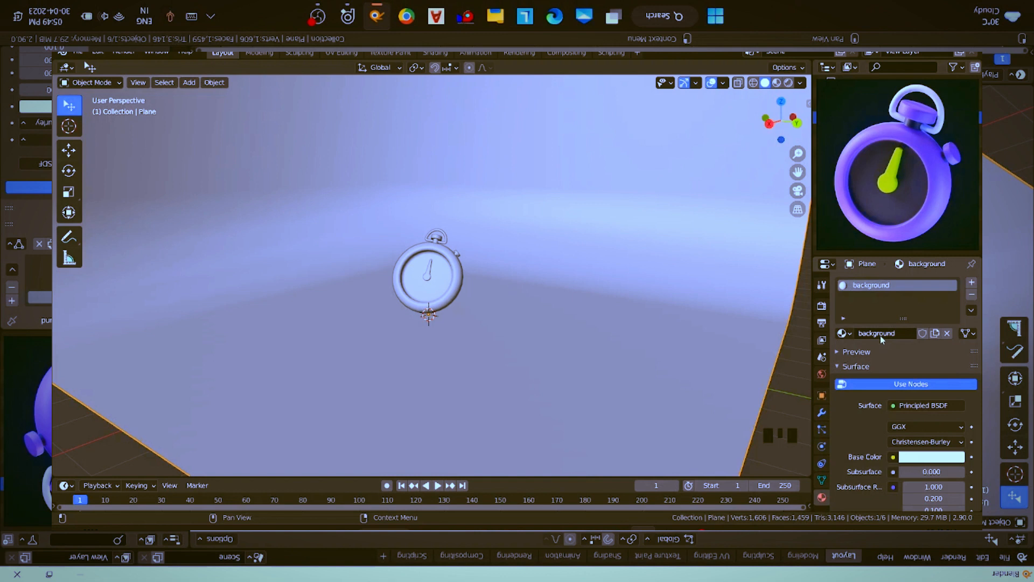
- Sample the blue of the Subsurface Radius socket as the background material's base color and darken its value to 0.294
{"action": "scroll", "coordinate": [895, 446], "scroll_direction": "down", "scroll_amount": 2}
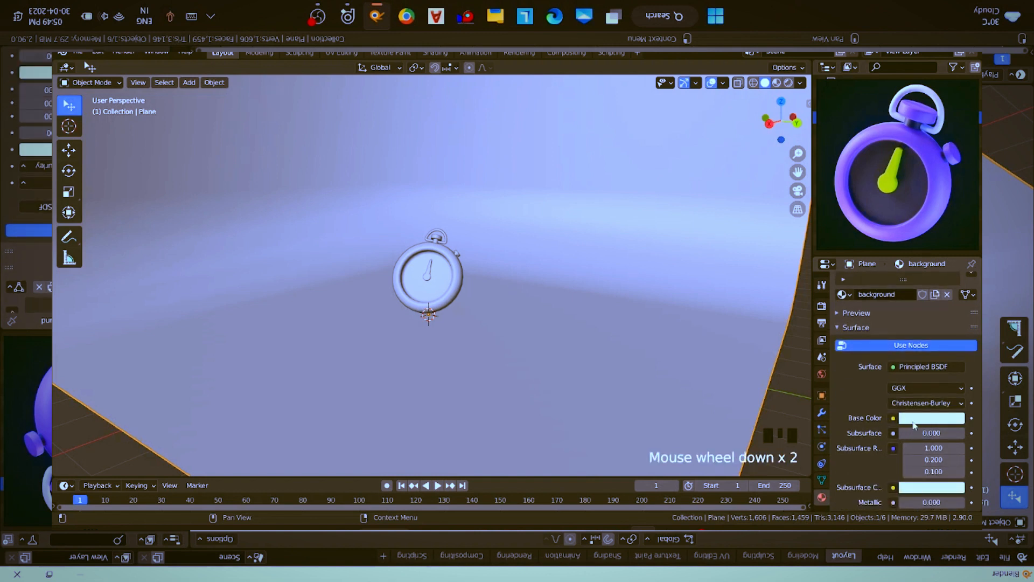
{"action": "left_click", "coordinate": [916, 419]}
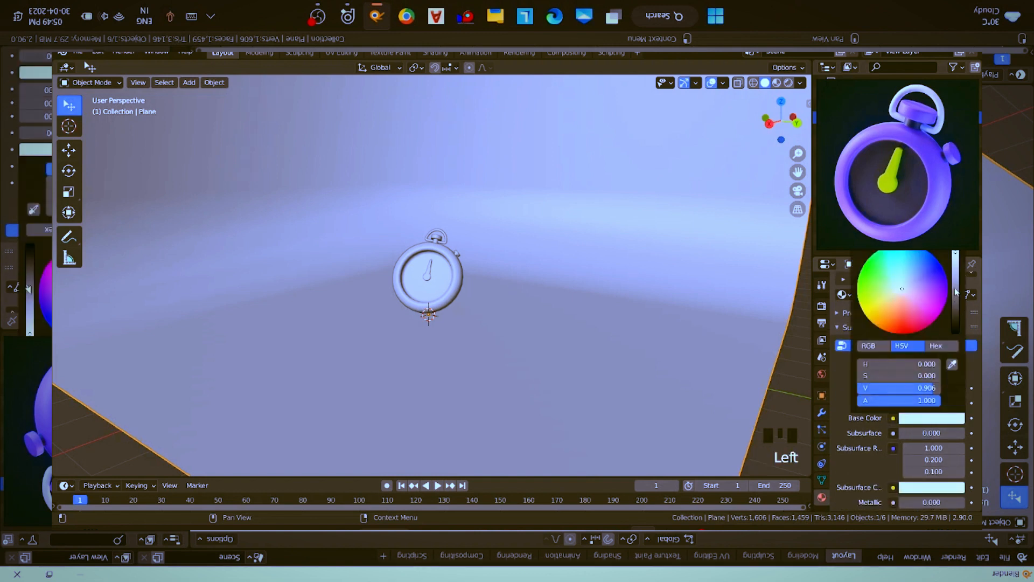
{"action": "left_click", "coordinate": [955, 417]}
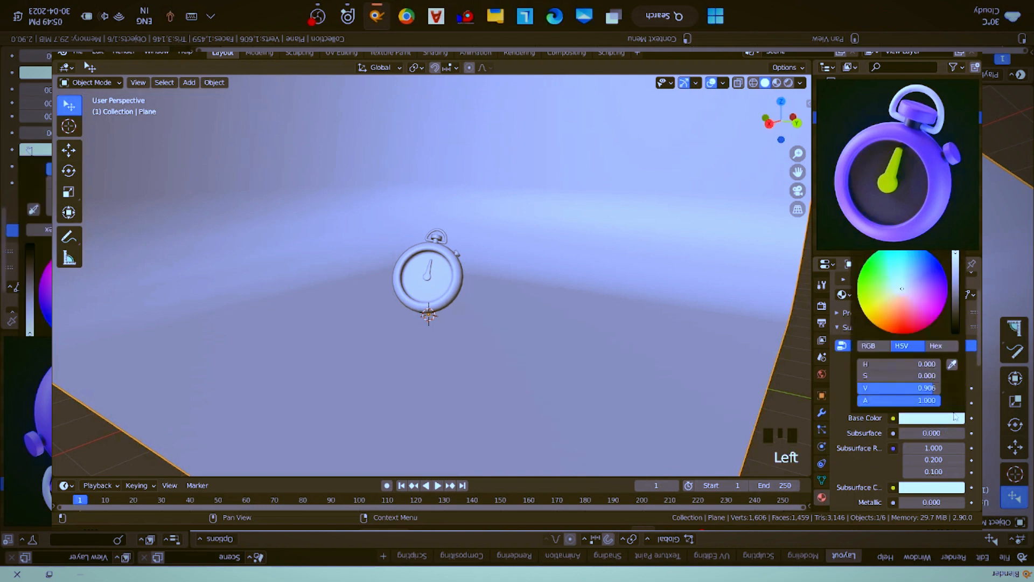
{"action": "left_click", "coordinate": [953, 366]}
{"action": "left_click", "coordinate": [894, 448]}
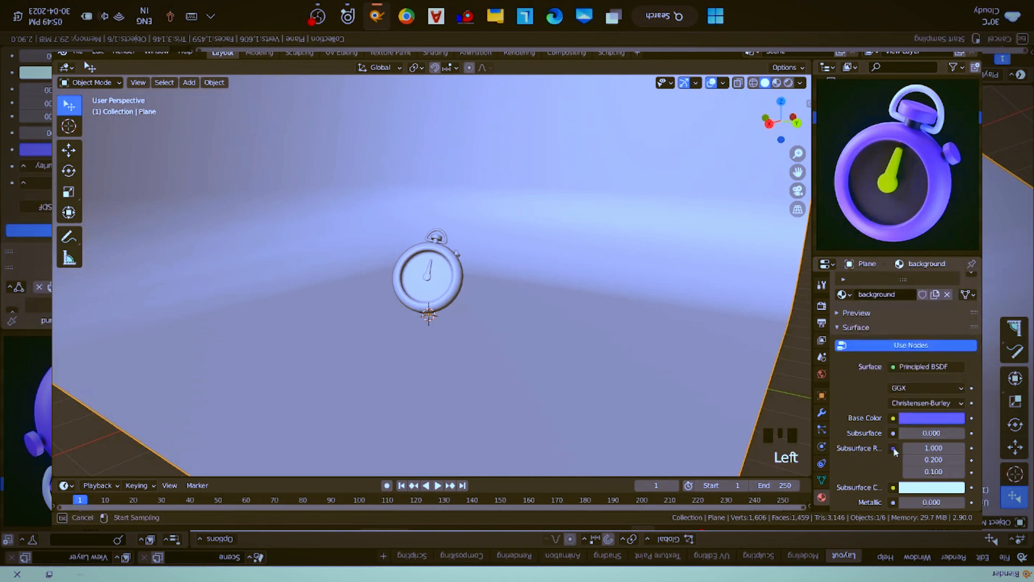
{"action": "left_click", "coordinate": [944, 420]}
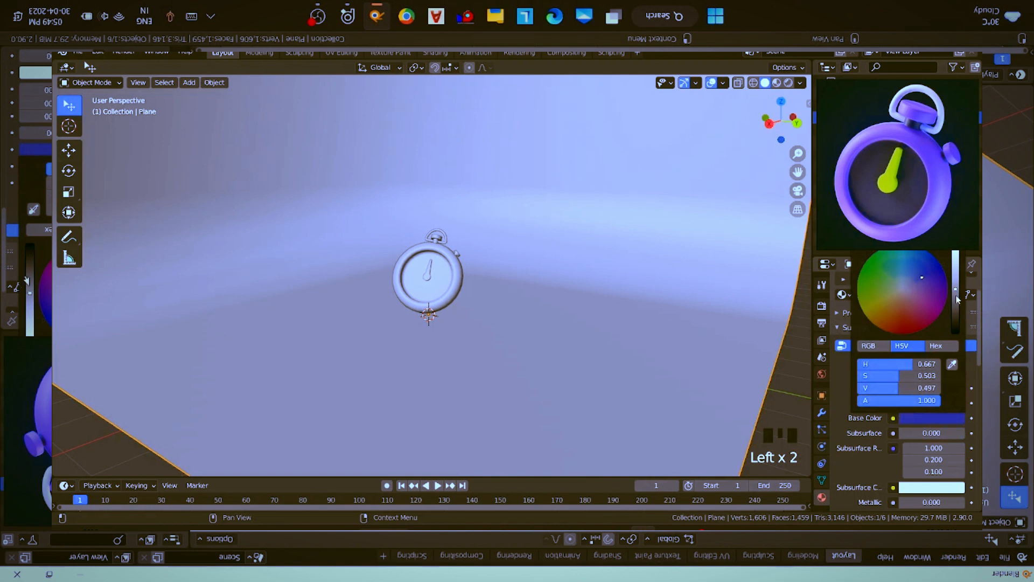
{"action": "left_click_drag", "start_coordinate": [955, 288], "coordinate": [956, 306]}
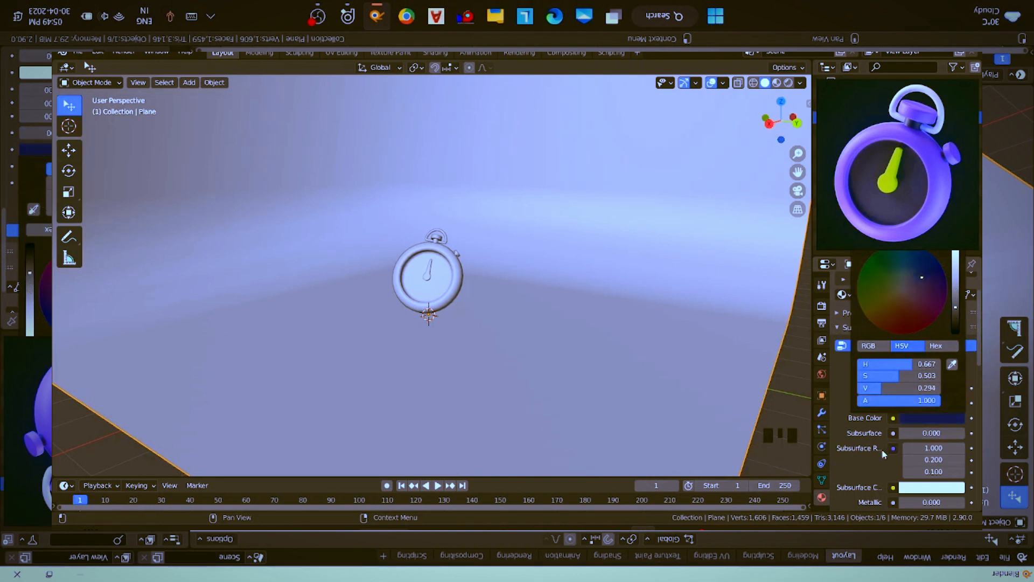
- Set the background material's roughness to 0.8
{"action": "scroll", "coordinate": [918, 462], "scroll_direction": "down", "scroll_amount": 2}
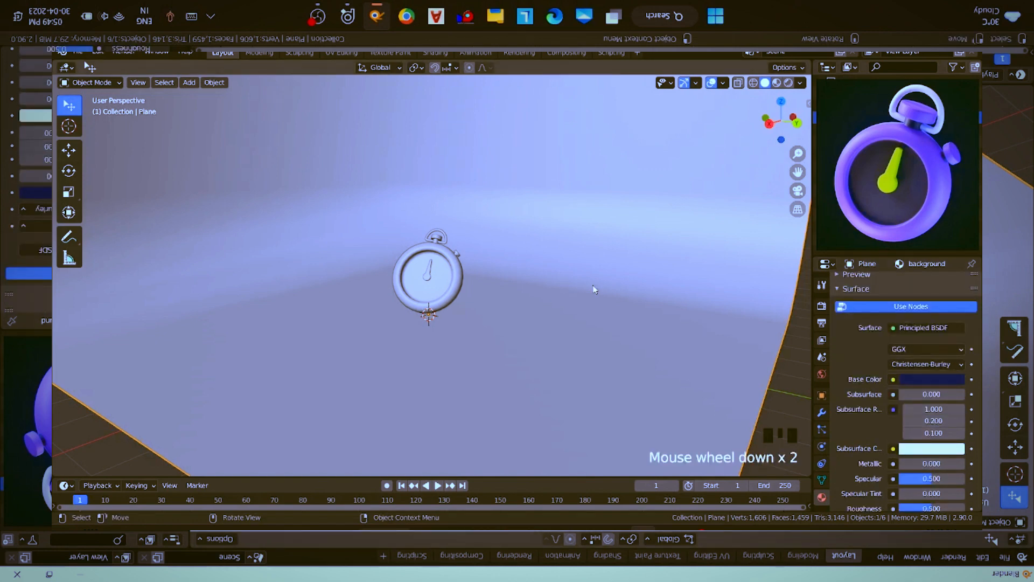
{"action": "middle_click_drag", "start_coordinate": [487, 321], "coordinate": [493, 344]}
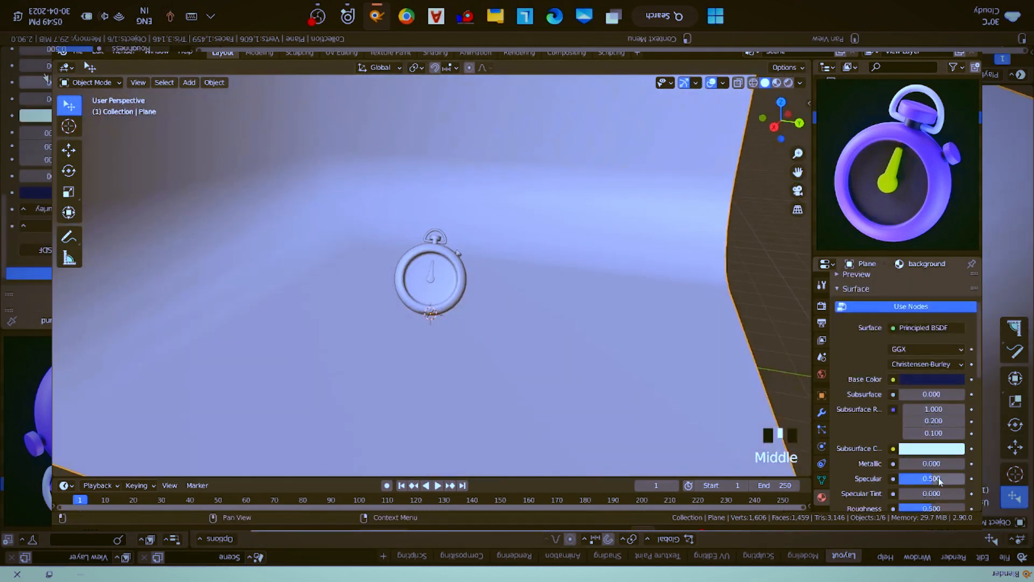
{"action": "scroll", "coordinate": [937, 477], "scroll_direction": "down", "scroll_amount": 2}
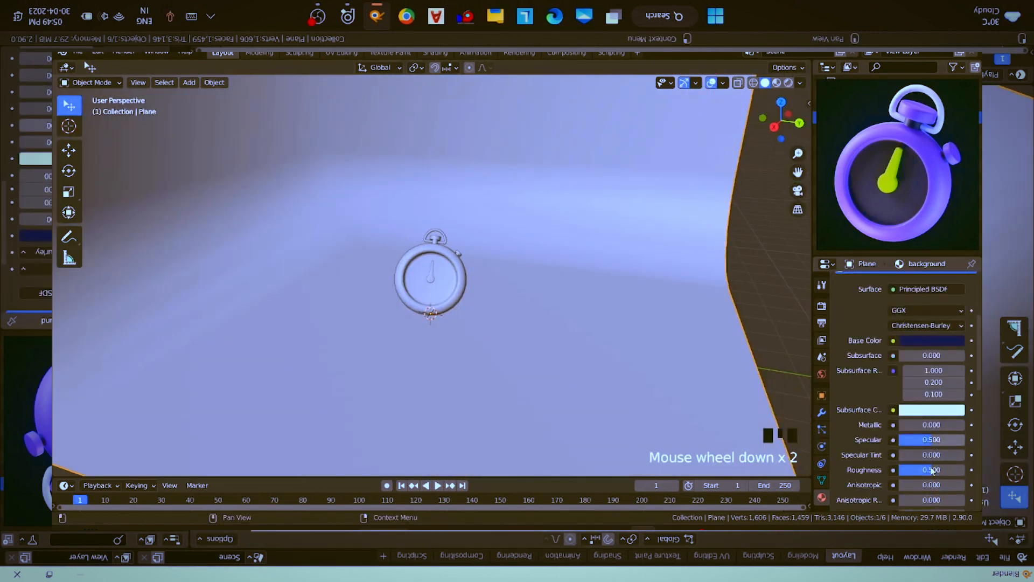
{"action": "left_click", "coordinate": [932, 468]}
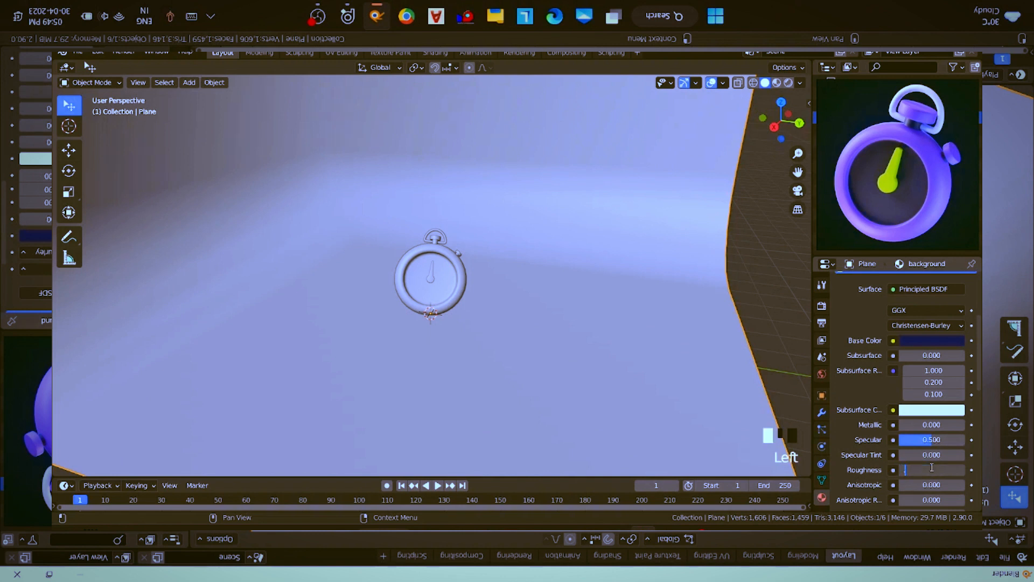
{"action": "type", "text": "0.8"}
{"action": "key", "text": "Return"}
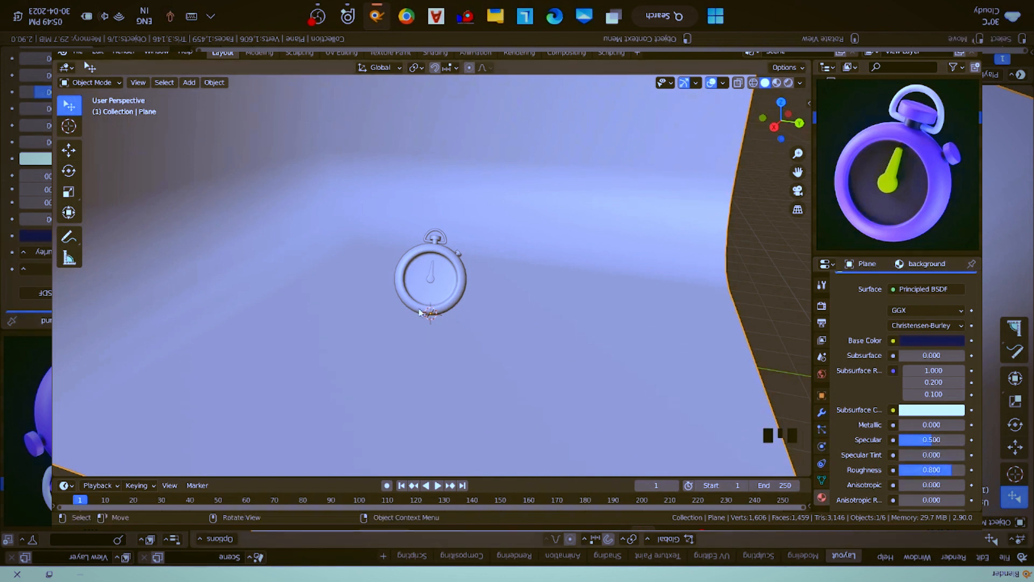
- Add a point light at the stopwatch's base and raise it about 1 m along the Z axis
{"action": "middle_click_drag", "start_coordinate": [420, 314], "coordinate": [419, 301]}
{"action": "key", "text": "shift+a"}
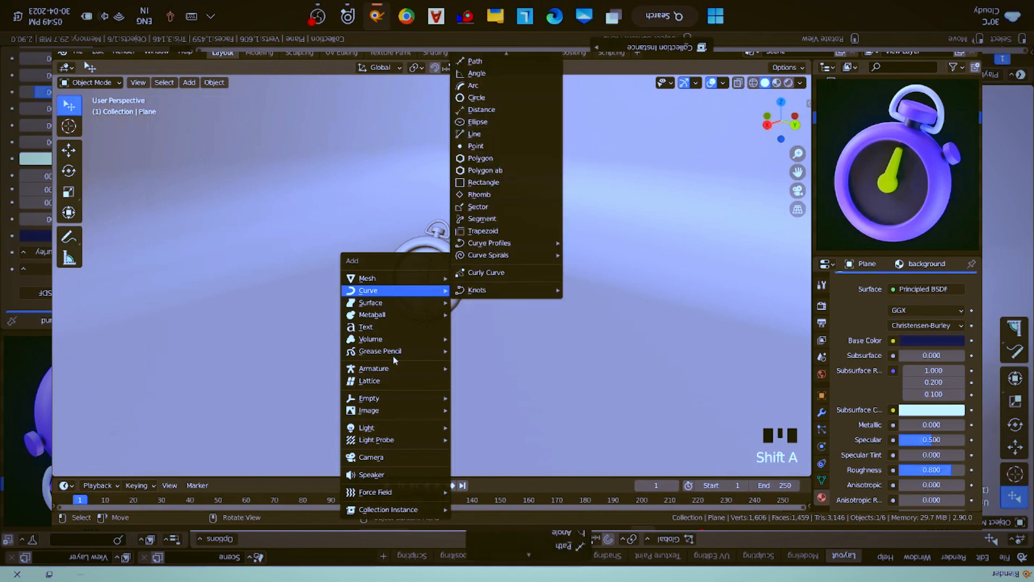
{"action": "mouse_move", "coordinate": [386, 428]}
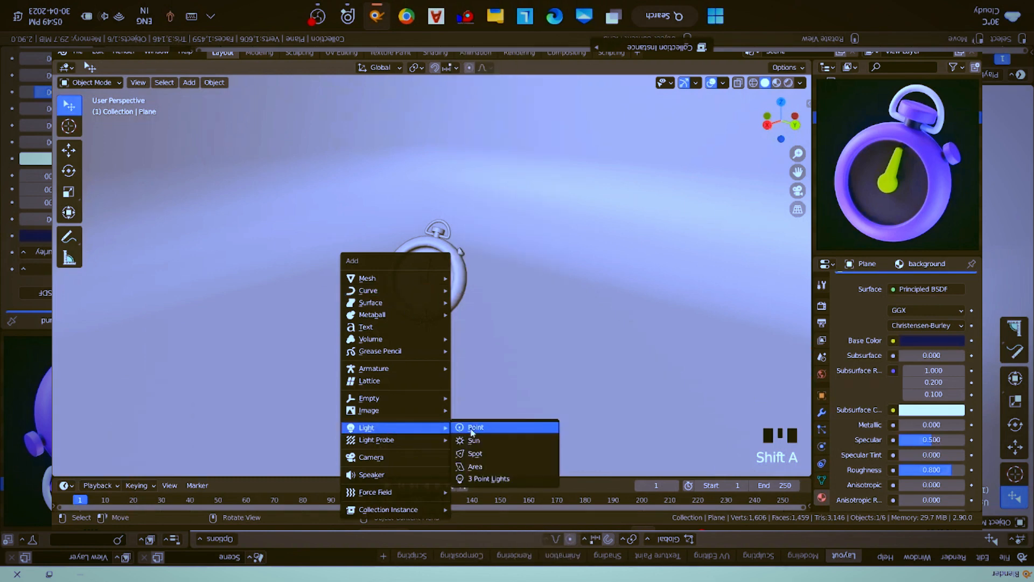
{"action": "left_click", "coordinate": [472, 429]}
{"action": "scroll", "coordinate": [467, 285], "scroll_direction": "up", "scroll_amount": 3}
{"action": "middle_click_drag", "start_coordinate": [464, 286], "coordinate": [486, 284]}
{"action": "key", "text": "g"}
{"action": "key", "text": "z"}
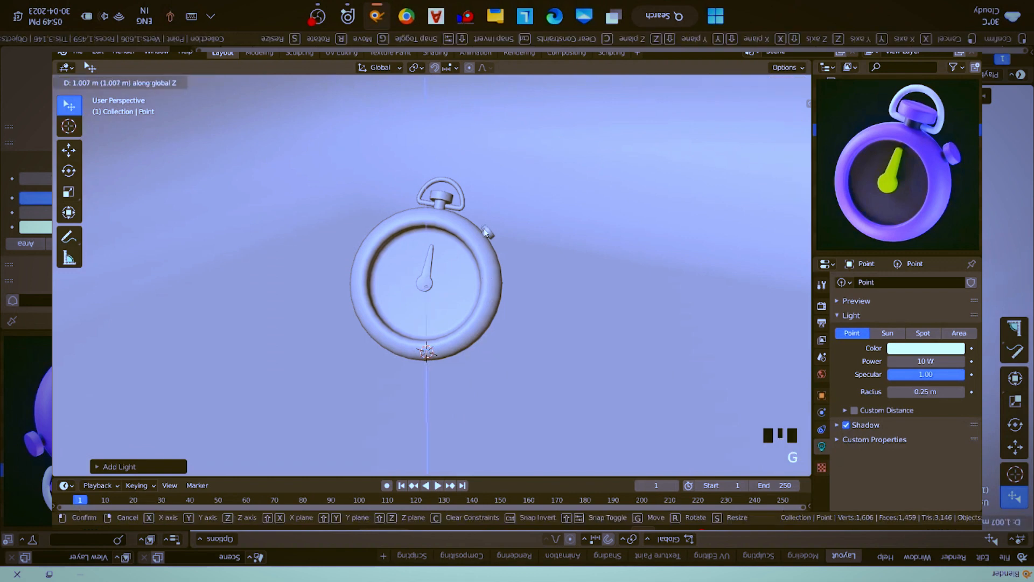
{"action": "left_click", "coordinate": [486, 225]}
- Move the point light horizontally, keeping its height, to a spot behind the stopwatch
{"action": "middle_click_drag", "start_coordinate": [415, 258], "coordinate": [376, 256]}
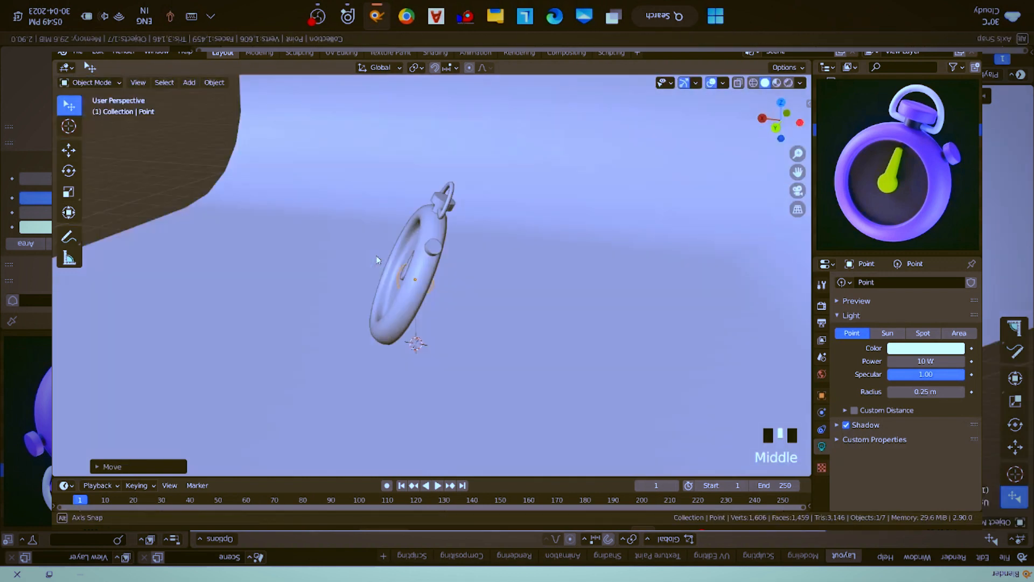
{"action": "key", "text": "g"}
{"action": "key", "text": "shift+z"}
{"action": "left_click", "coordinate": [495, 267]}
- Duplicate the point light and place the copy at the same height, in front and to the left of the stopwatch
{"action": "middle_click_drag", "start_coordinate": [540, 272], "coordinate": [551, 272]}
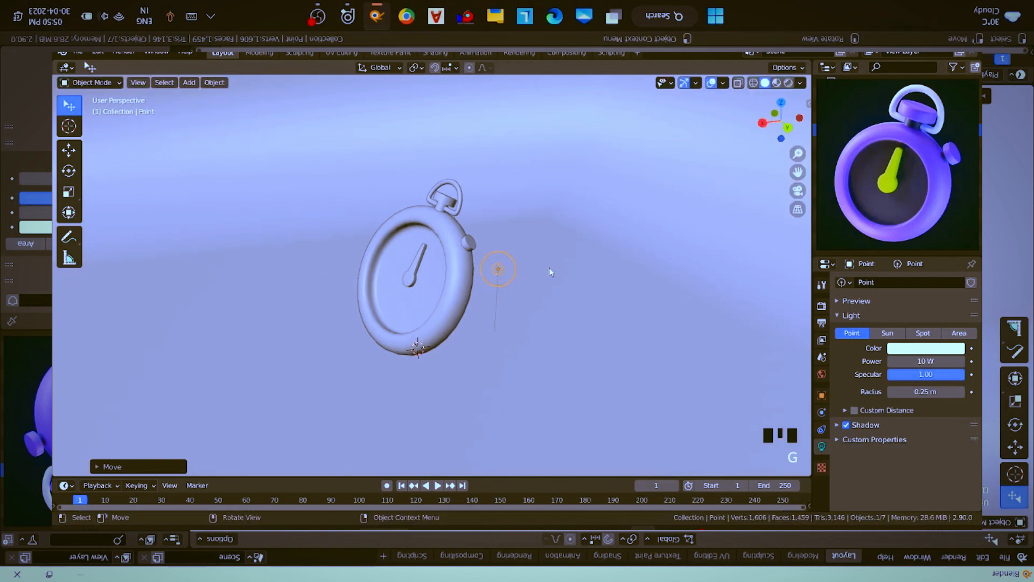
{"action": "key", "text": "shift+d"}
{"action": "key", "text": "shift+z"}
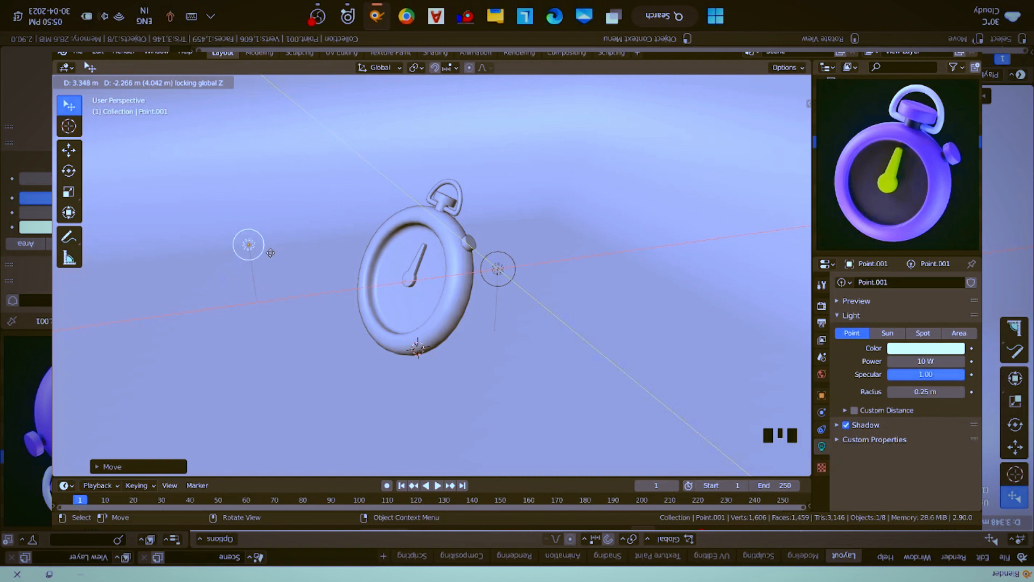
{"action": "left_click", "coordinate": [265, 270]}
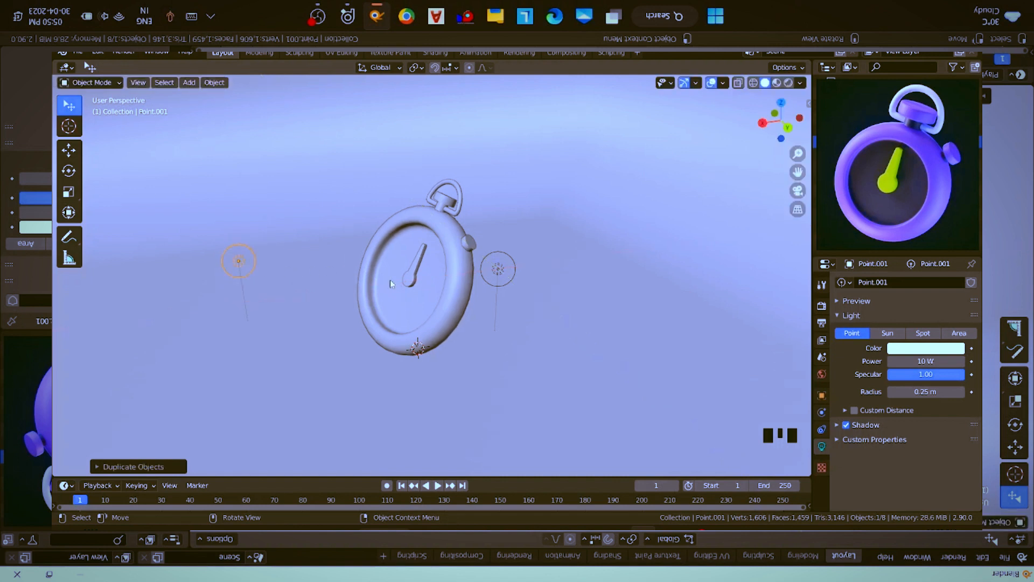
- Duplicate the front-left light and place the copy at the same height on the right side of the stopwatch
{"action": "middle_click_drag", "start_coordinate": [500, 286], "coordinate": [505, 285]}
{"action": "key", "text": "shift+d"}
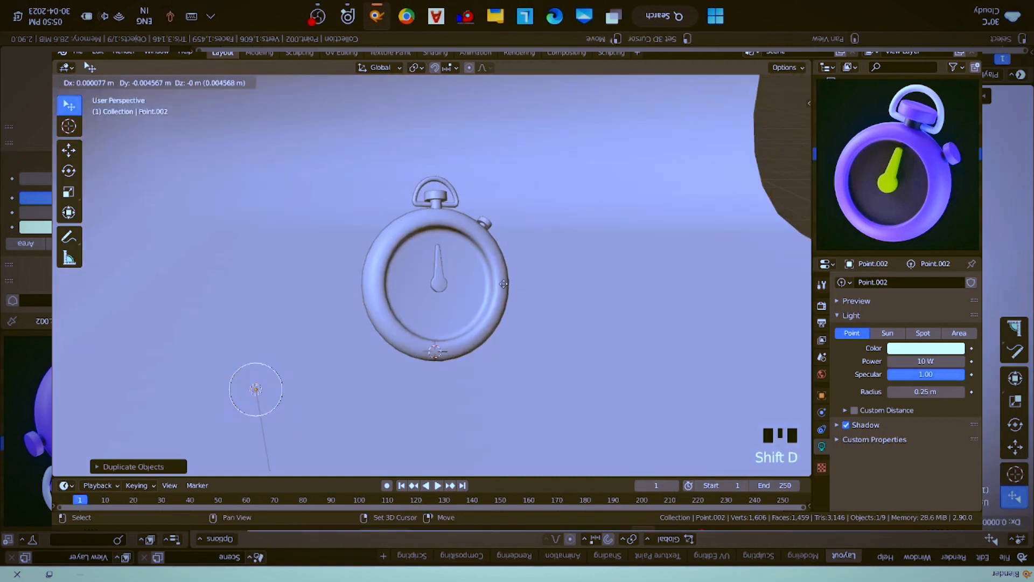
{"action": "key", "text": "shift+z"}
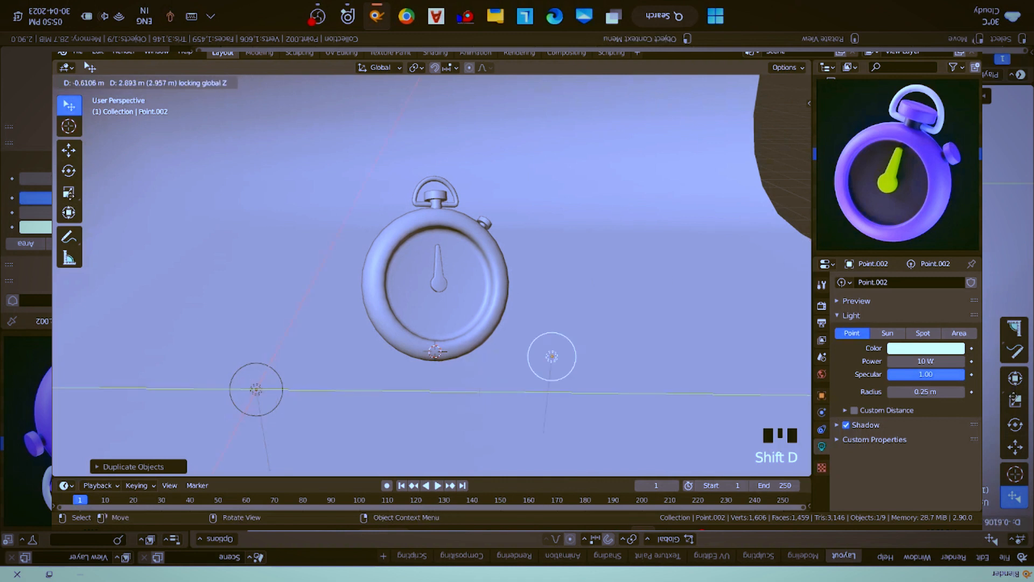
{"action": "left_click", "coordinate": [96, 185]}
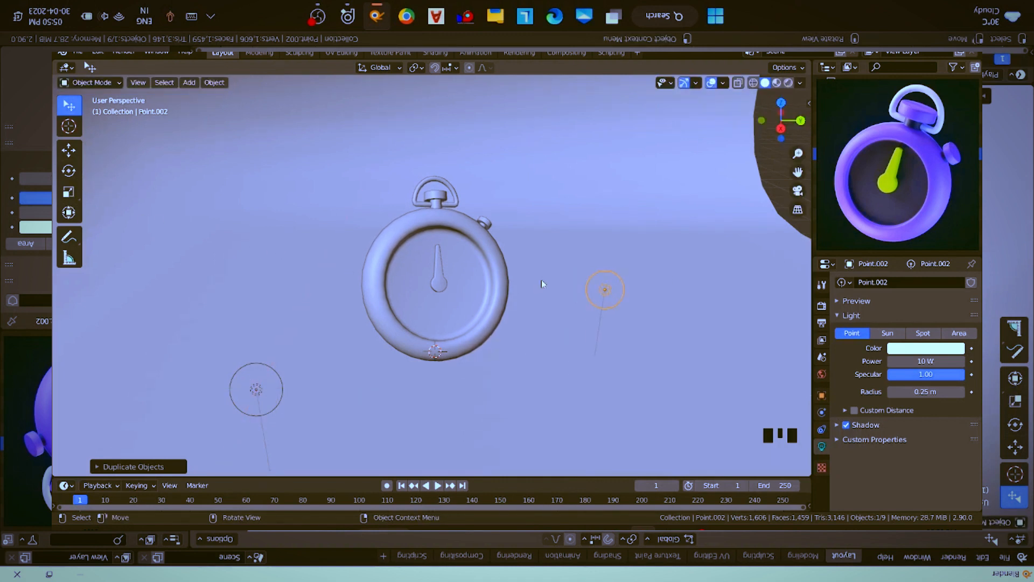
- Add a camera to the scene and look through it
{"action": "middle_click_drag", "start_coordinate": [521, 280], "coordinate": [520, 281]}
{"action": "scroll", "coordinate": [521, 281], "scroll_direction": "down", "scroll_amount": 2}
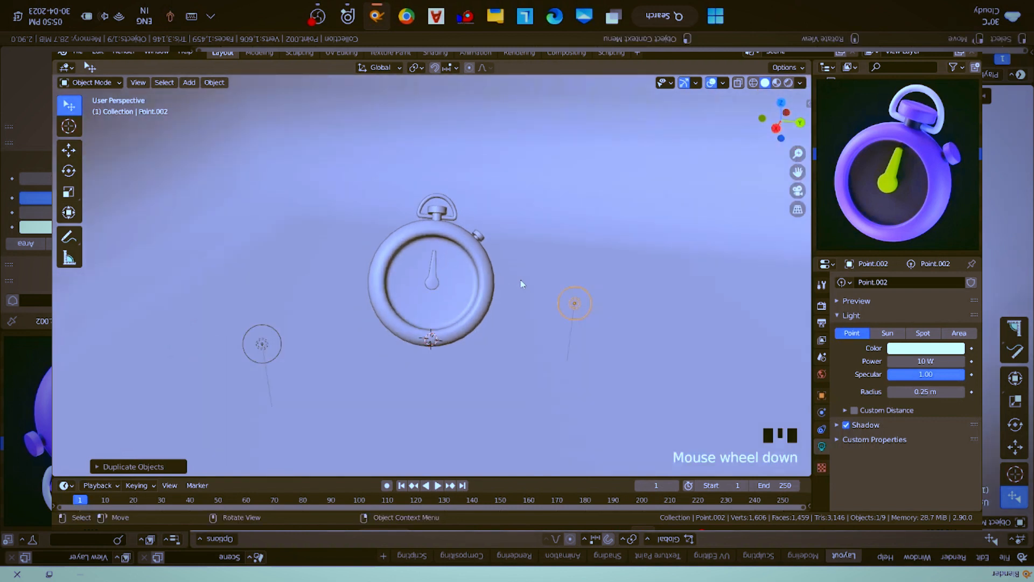
{"action": "key", "text": "shift+a"}
{"action": "mouse_move", "coordinate": [521, 281]}
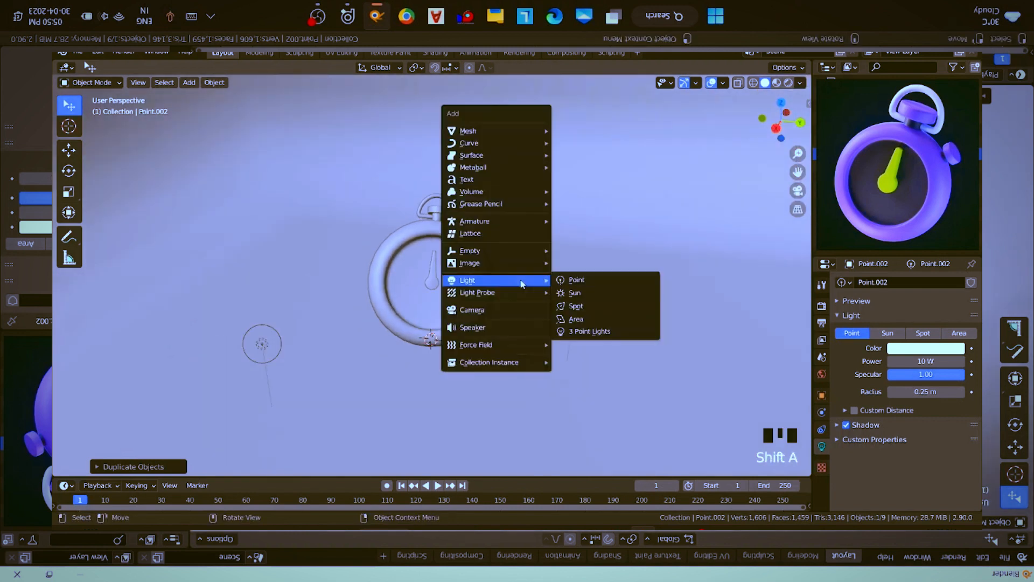
{"action": "left_click", "coordinate": [493, 309]}
{"action": "middle_click_drag", "start_coordinate": [497, 315], "coordinate": [487, 318]}
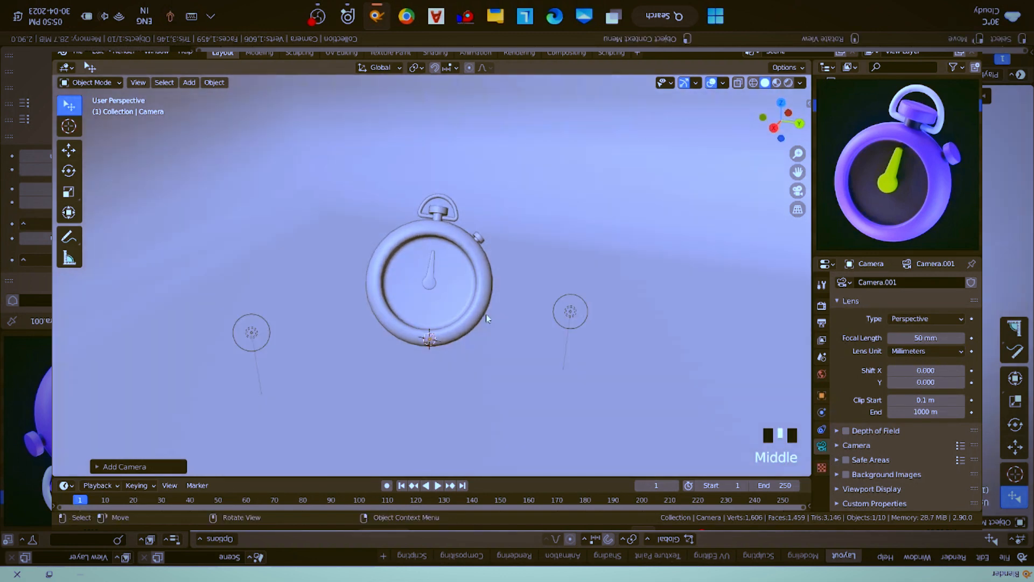
{"action": "key", "text": "KP_0"}
- Lock the camera to the view so that navigating moves the camera
{"action": "key", "text": "n"}
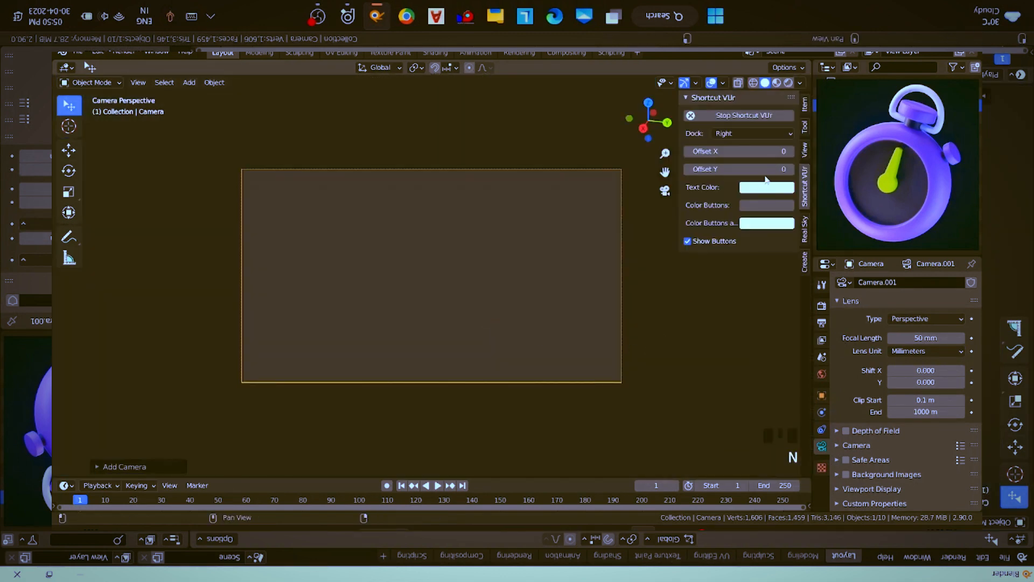
{"action": "left_click", "coordinate": [806, 104]}
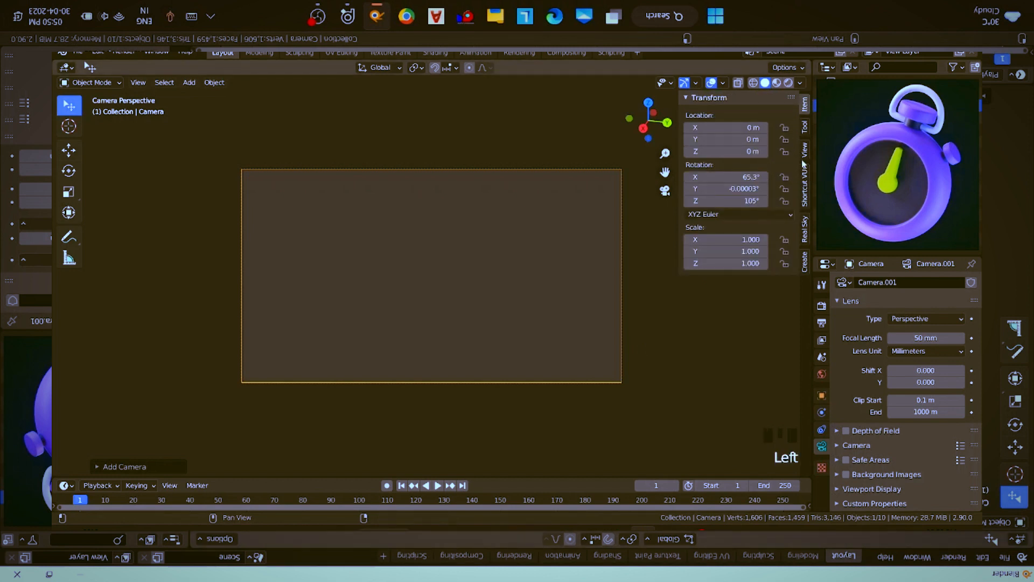
{"action": "left_click", "coordinate": [805, 129]}
{"action": "left_click", "coordinate": [805, 151]}
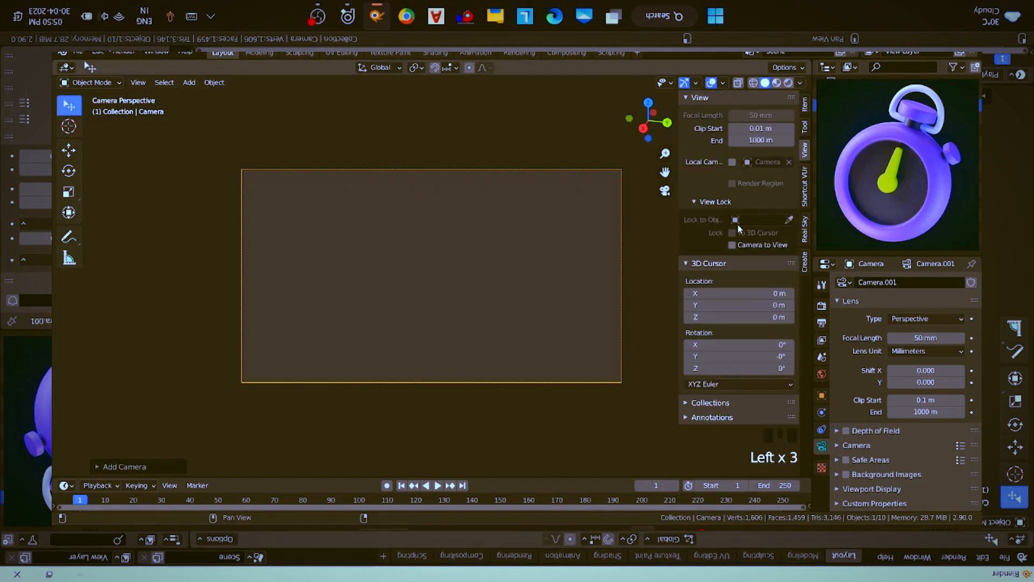
{"action": "left_click", "coordinate": [743, 247]}
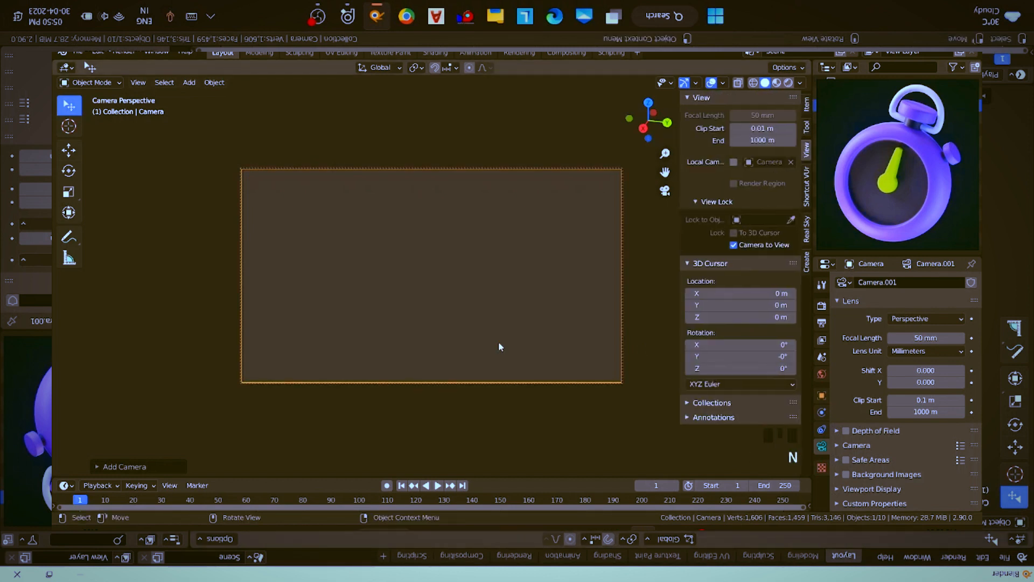
{"action": "key", "text": "n"}
- Pull the camera back and shift it until the whole stopwatch fits inside the camera frame
{"action": "scroll", "coordinate": [499, 345], "scroll_direction": "down", "scroll_amount": 7}
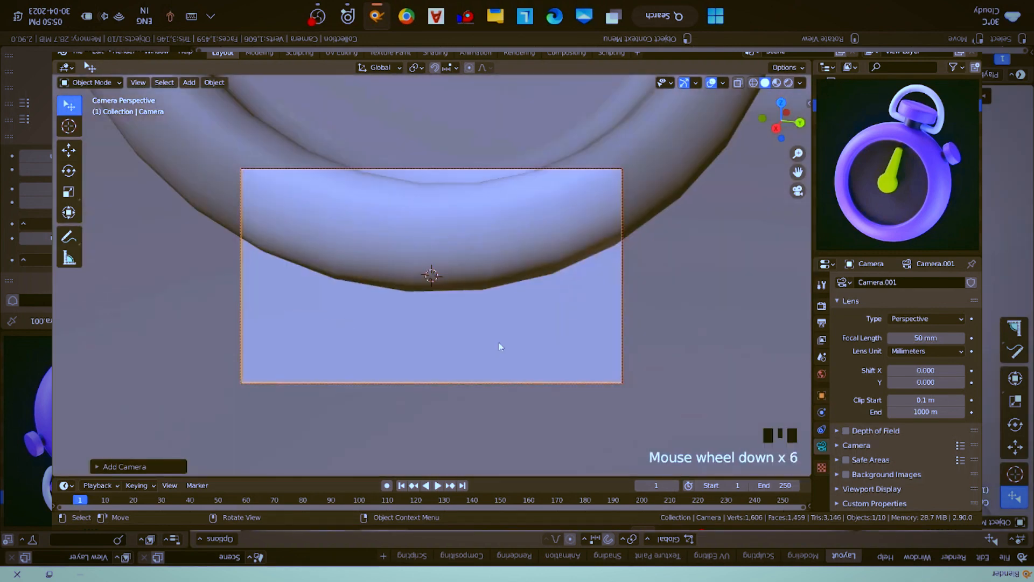
{"action": "scroll", "coordinate": [499, 346], "scroll_direction": "down", "scroll_amount": 5}
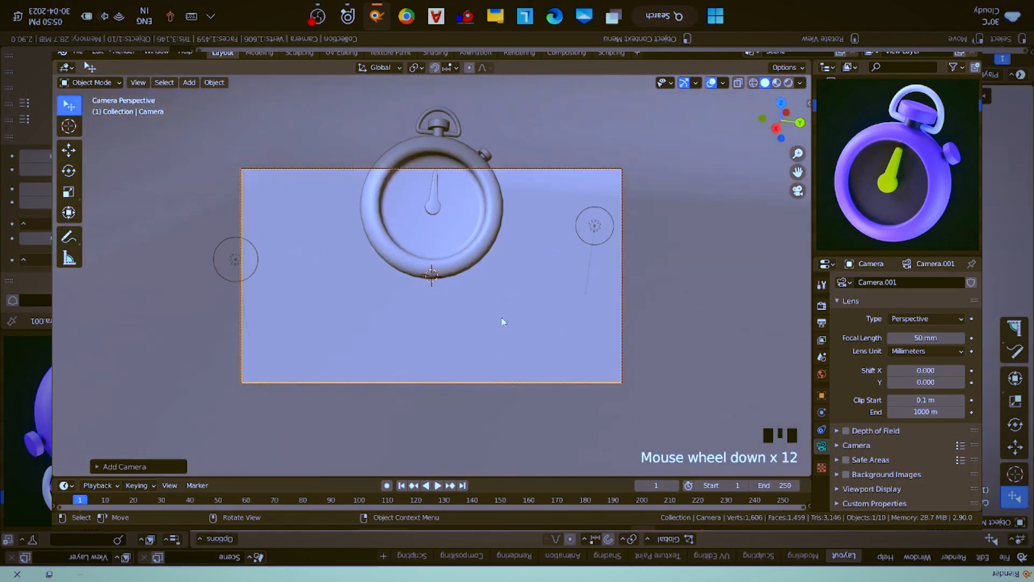
{"action": "middle_click_drag", "start_coordinate": [493, 345], "coordinate": [490, 380], "text": "shift"}
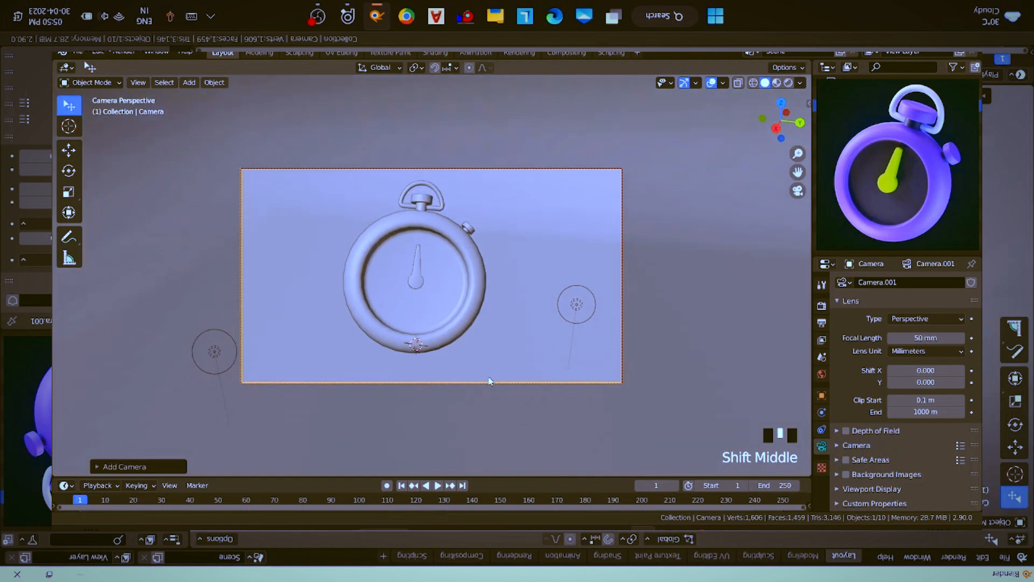
- Set the render output resolution to a square 1000 by 1000 px
{"action": "left_click", "coordinate": [821, 306]}
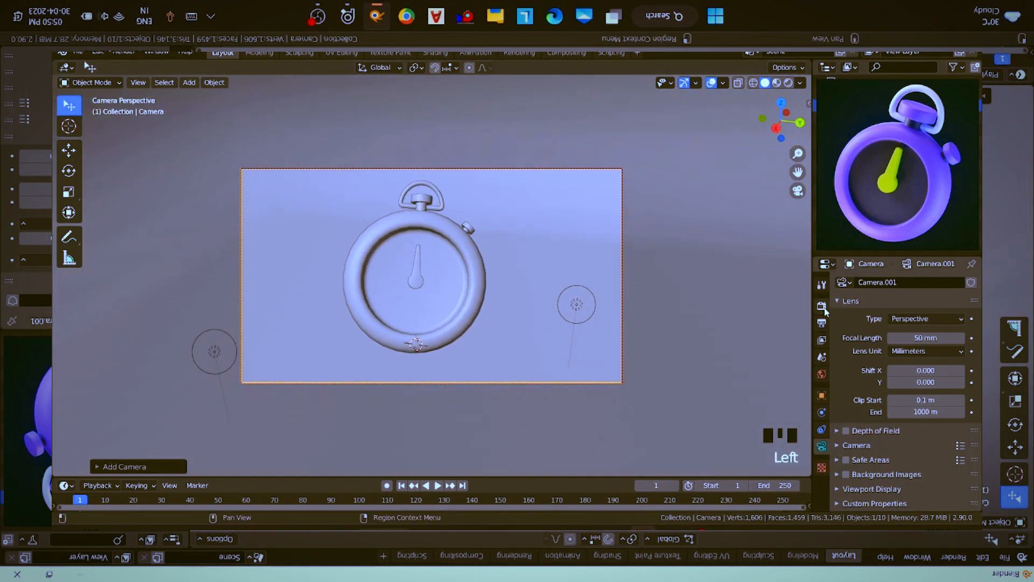
{"action": "left_click", "coordinate": [825, 309]}
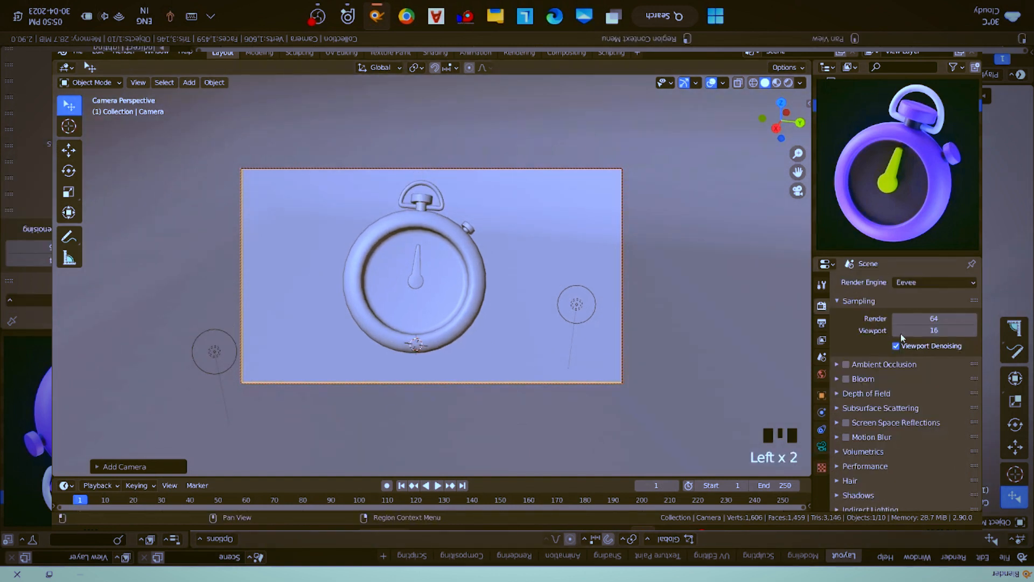
{"action": "left_click", "coordinate": [821, 323]}
{"action": "left_click", "coordinate": [937, 296]}
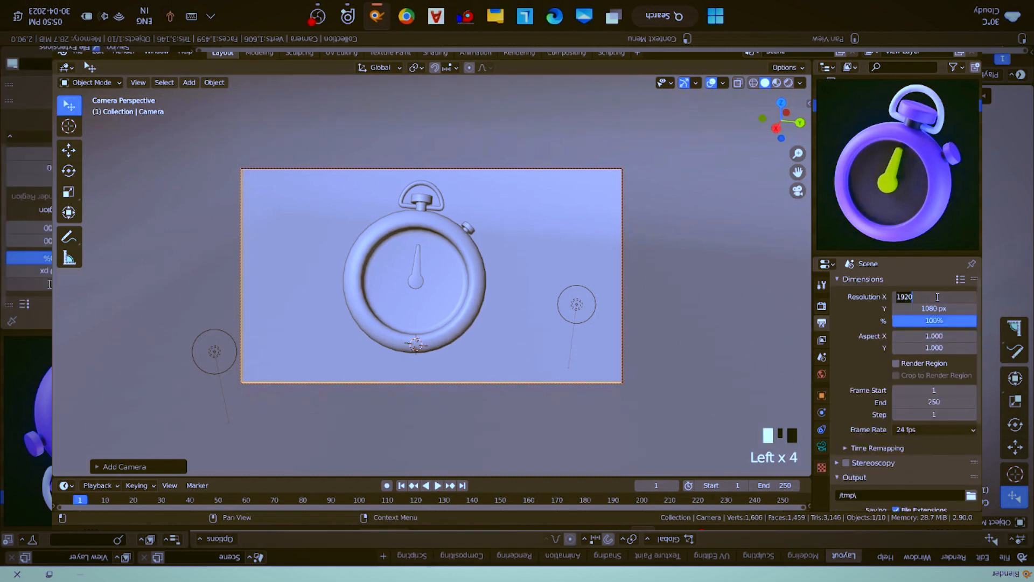
{"action": "type", "text": "1000"}
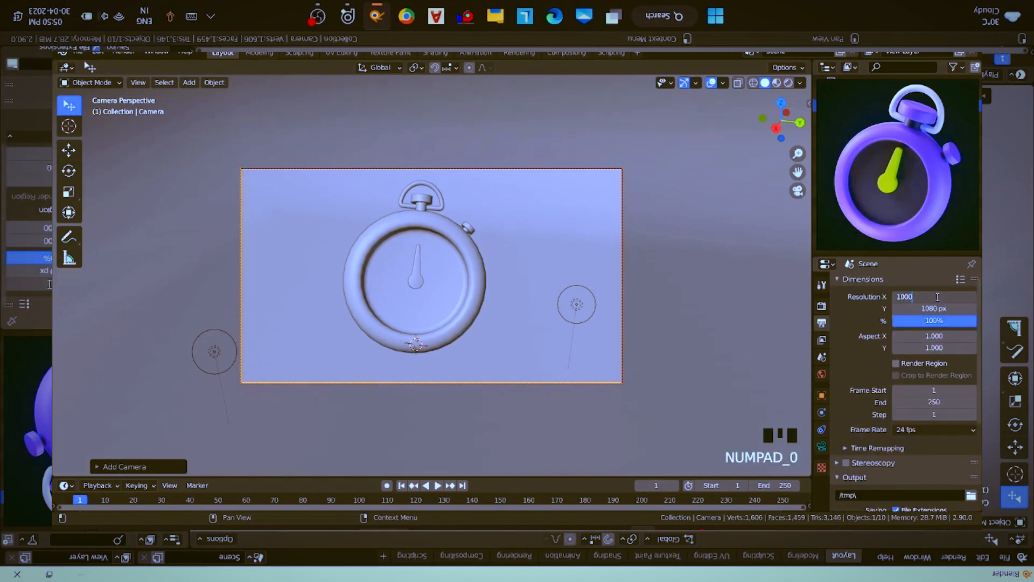
{"action": "key", "text": "Tab"}
{"action": "type", "text": "1000"}
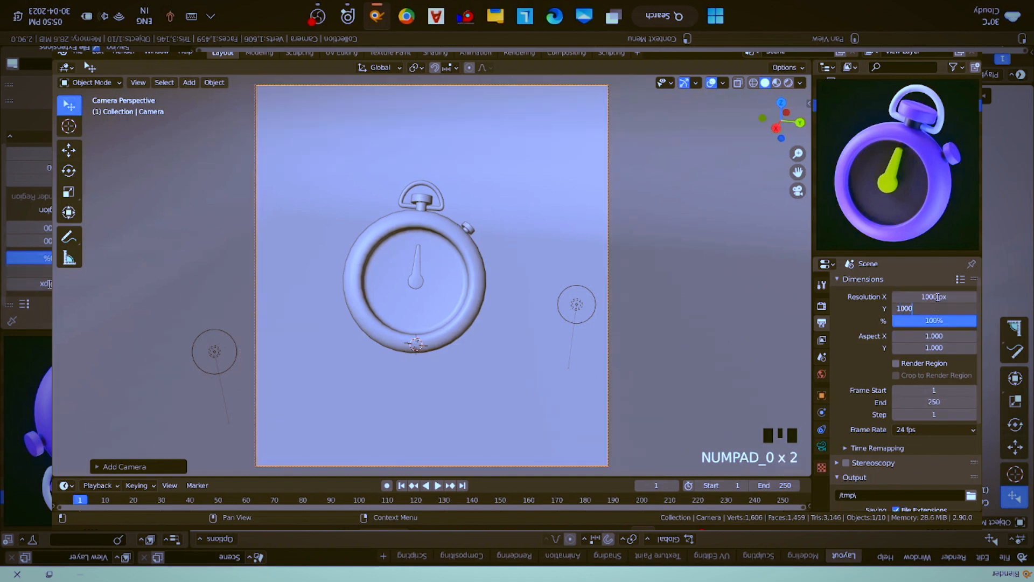
{"action": "key", "text": "Return"}
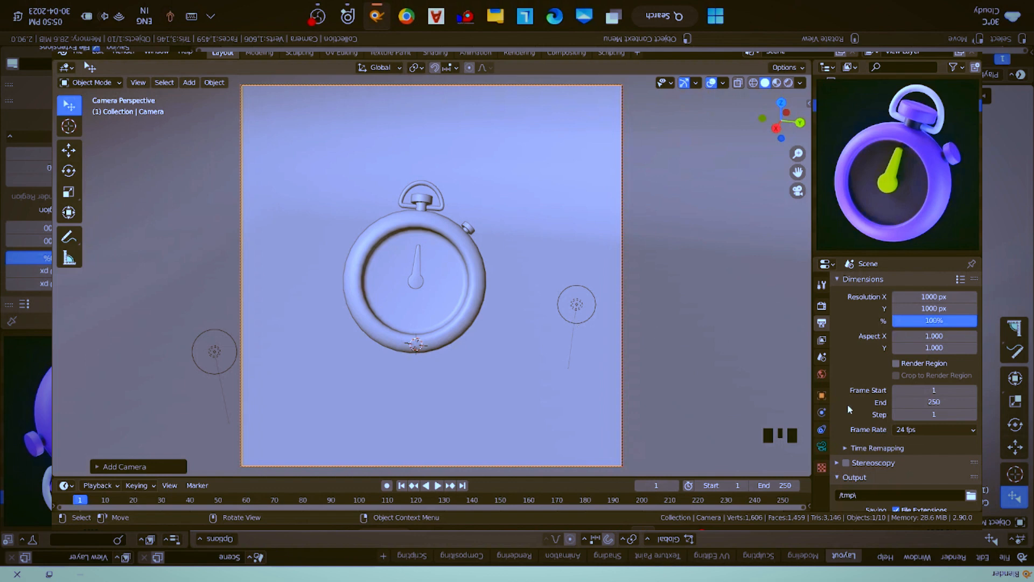
- Set the camera's focal length to 35 mm
{"action": "left_click", "coordinate": [821, 446]}
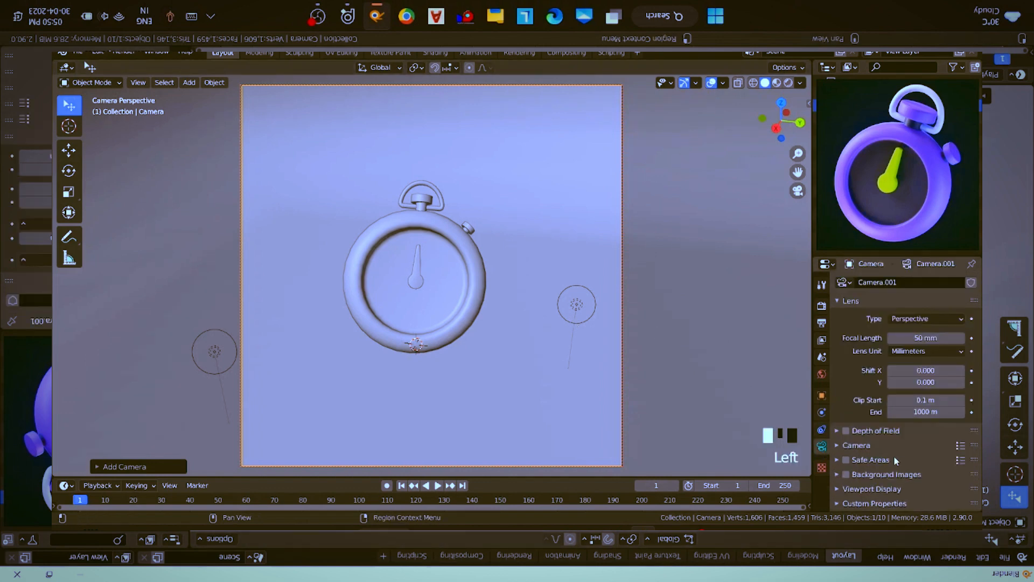
{"action": "left_click_drag", "start_coordinate": [933, 339], "coordinate": [911, 338]}
{"action": "left_click", "coordinate": [934, 339]}
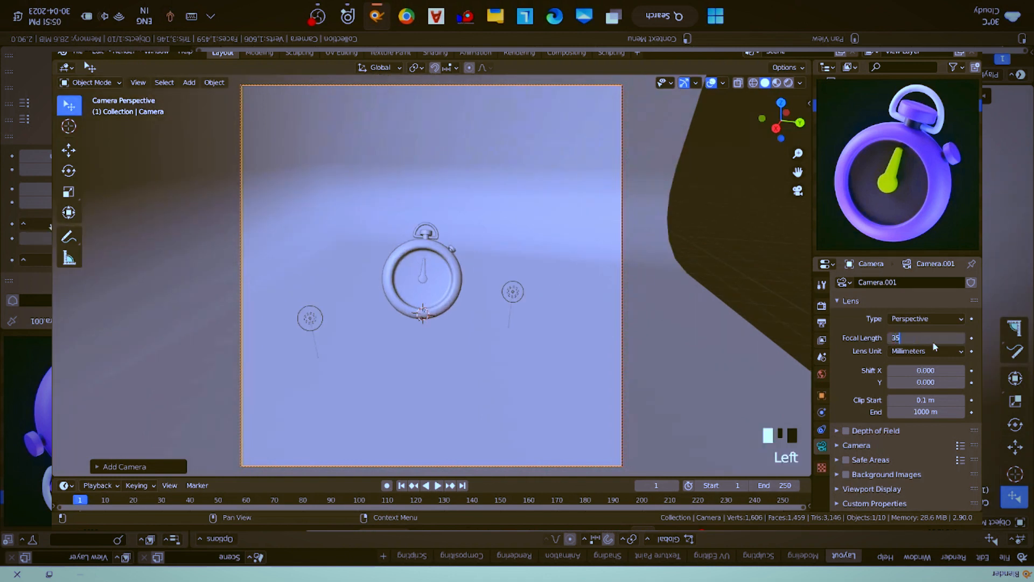
{"action": "key", "text": "Return"}
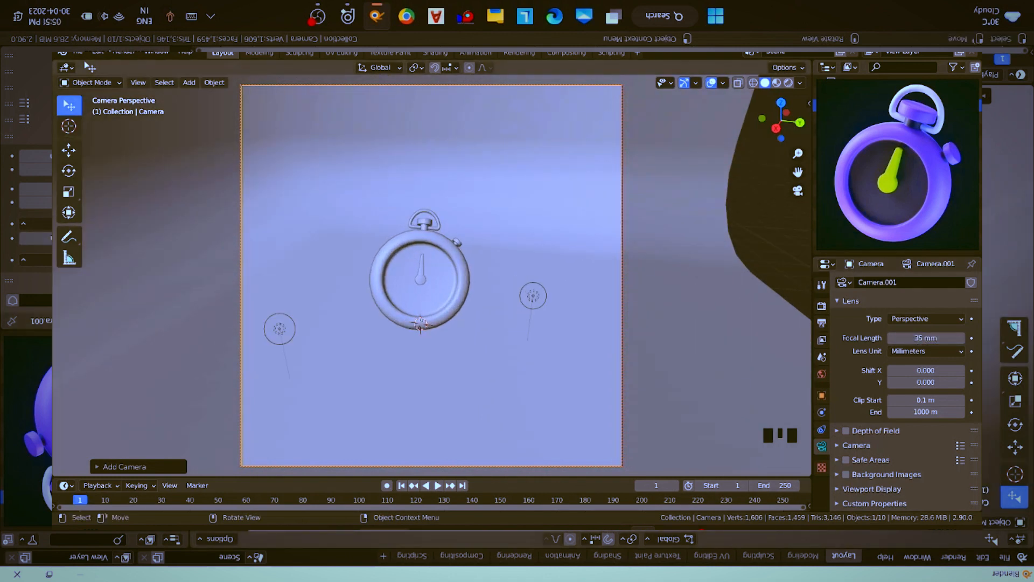
- Use the 3D cursor as the pivot point and rotate the camera about 14° around the stopwatch on the global Z axis
{"action": "key", "text": "r"}
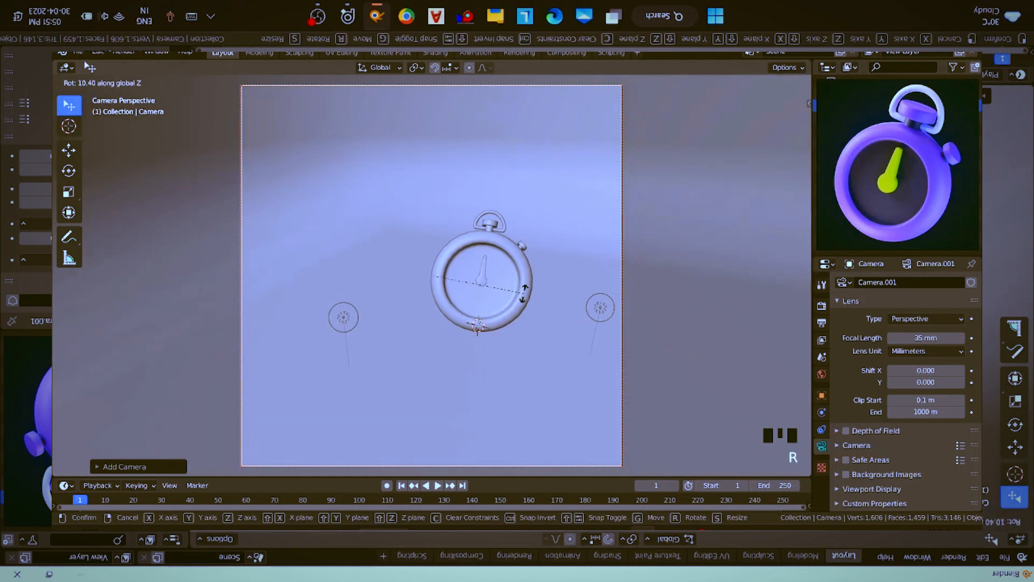
{"action": "left_click", "coordinate": [525, 296]}
{"action": "left_click", "coordinate": [418, 68]}
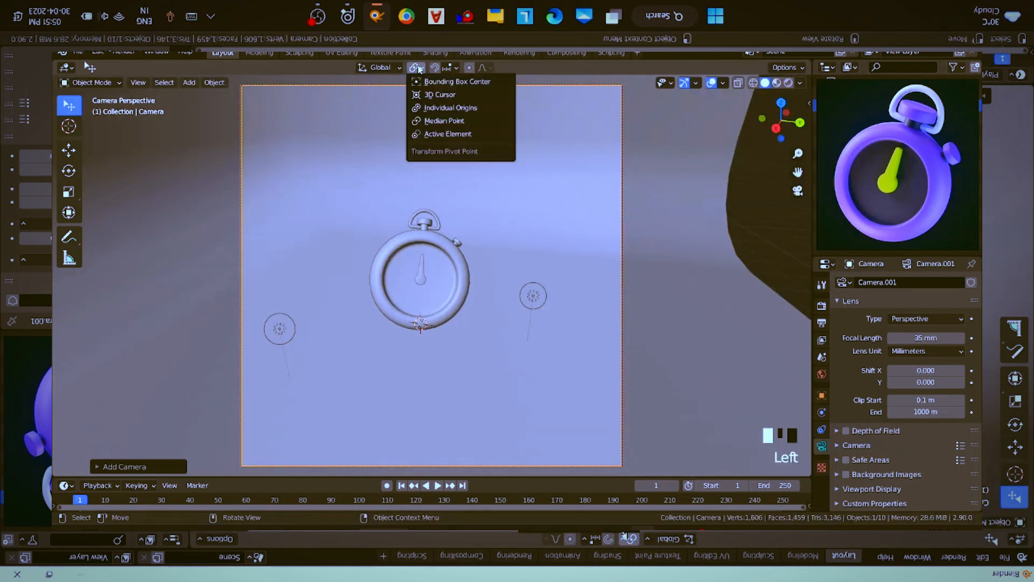
{"action": "left_click", "coordinate": [440, 95]}
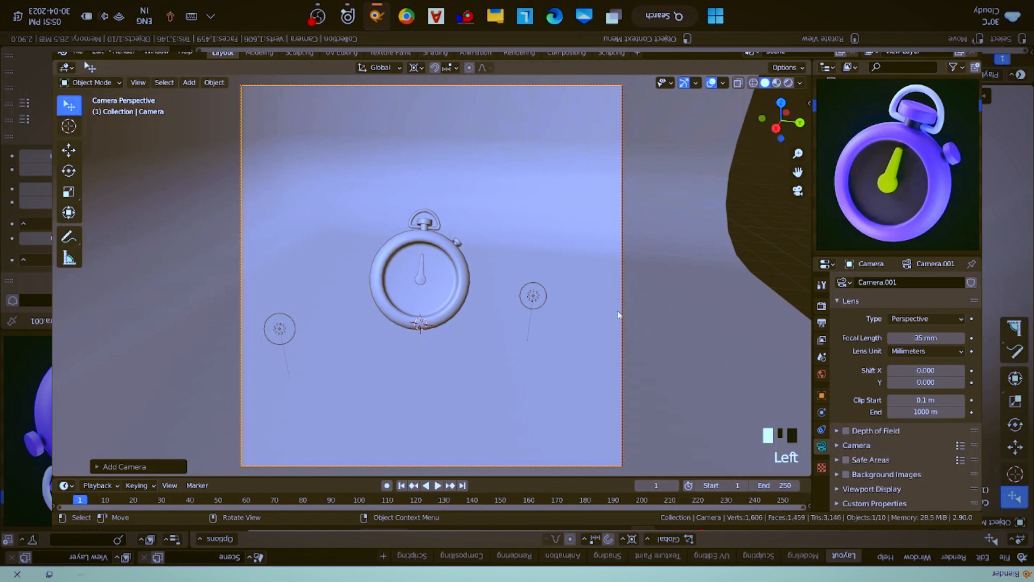
{"action": "key", "text": "r"}
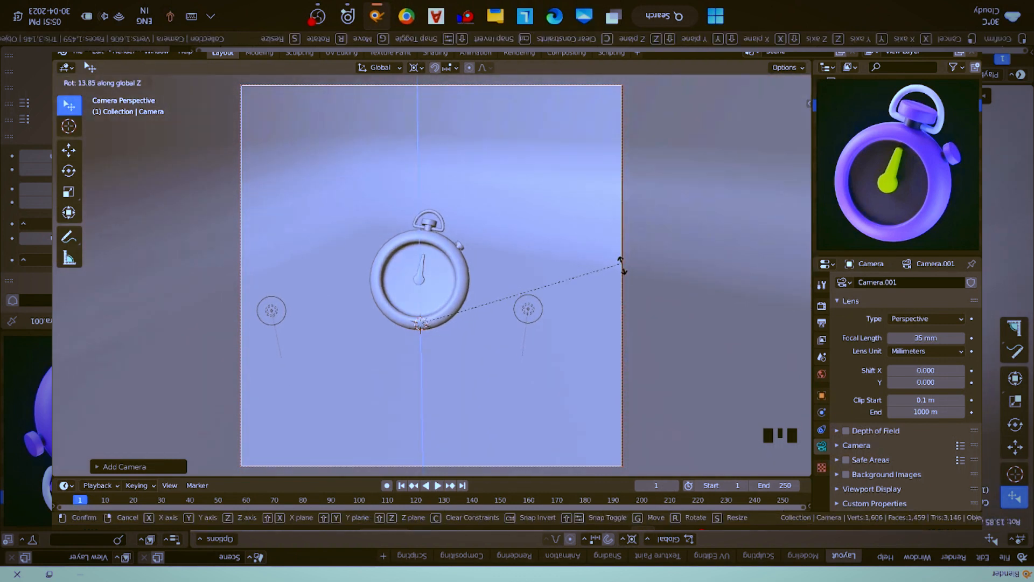
{"action": "left_click", "coordinate": [624, 295]}
- Move the camera forward along its local Z axis until the stopwatch fills more of the square frame
{"action": "key", "text": "g"}
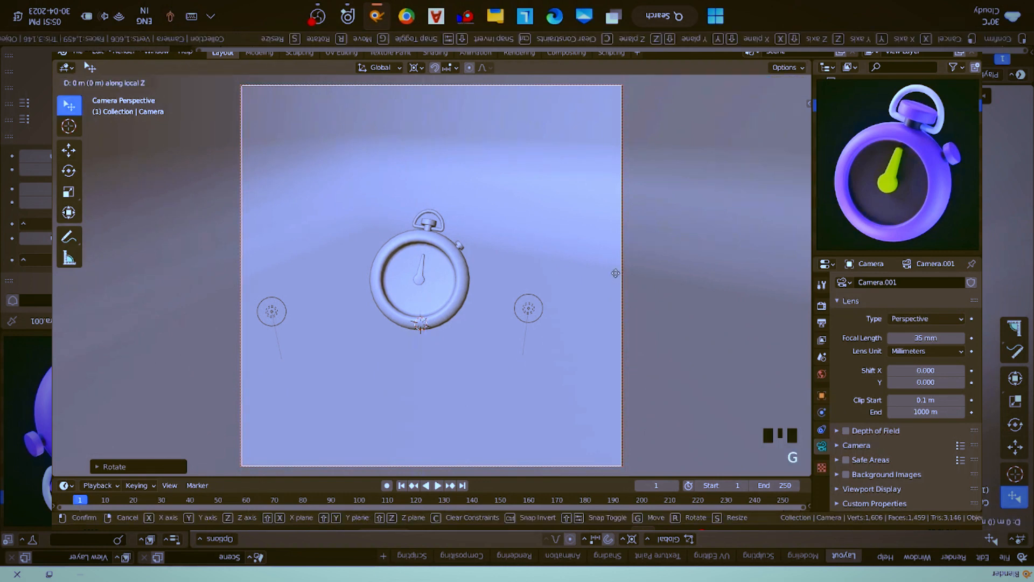
{"action": "key", "text": "z"}
{"action": "key", "text": "z"}
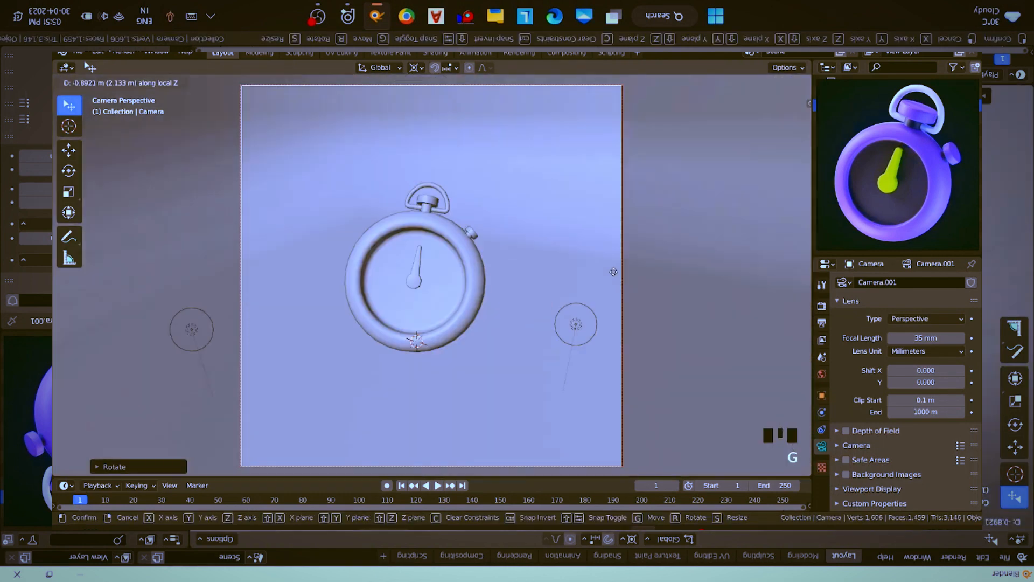
{"action": "left_click", "coordinate": [614, 265]}
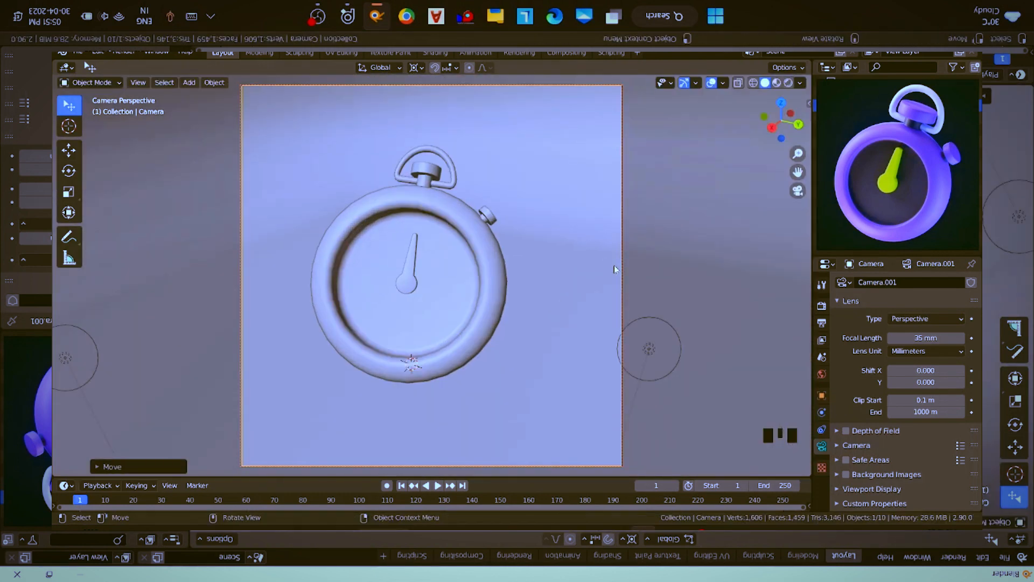
- Shift the camera along its local X axis to centre the stopwatch horizontally in the frame
{"action": "key", "text": "g"}
{"action": "key", "text": "x"}
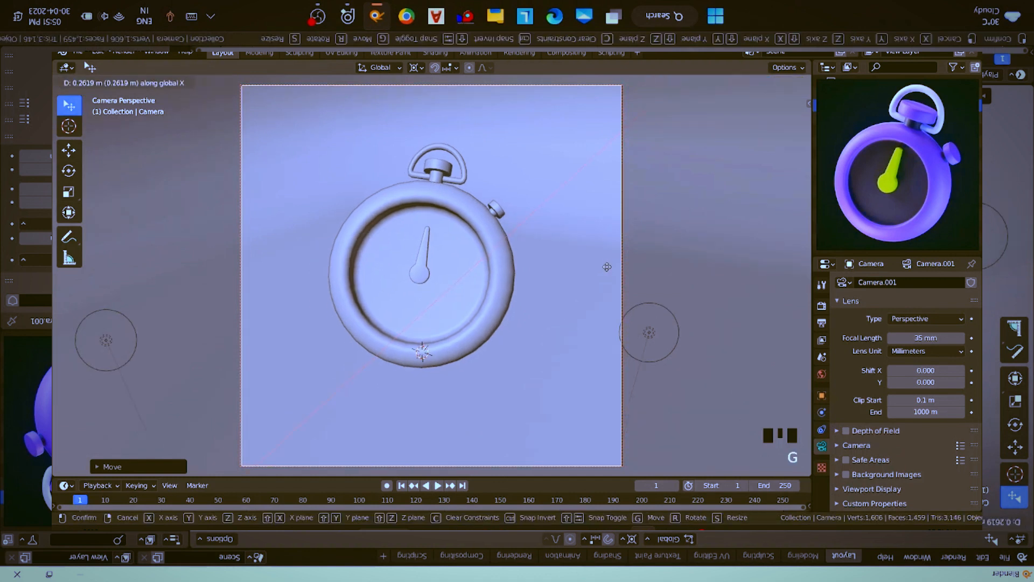
{"action": "key", "text": "x"}
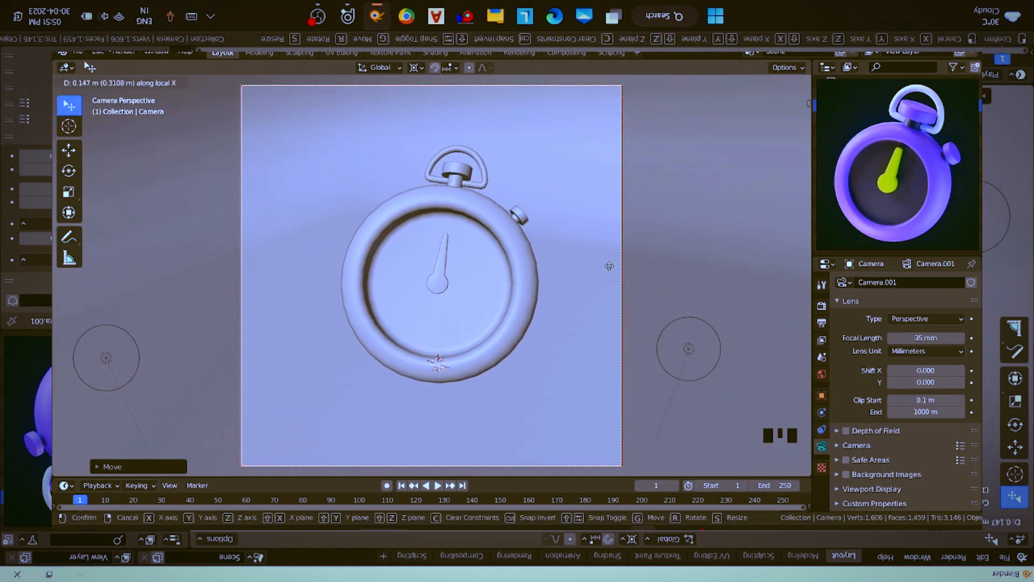
{"action": "left_click", "coordinate": [607, 268]}
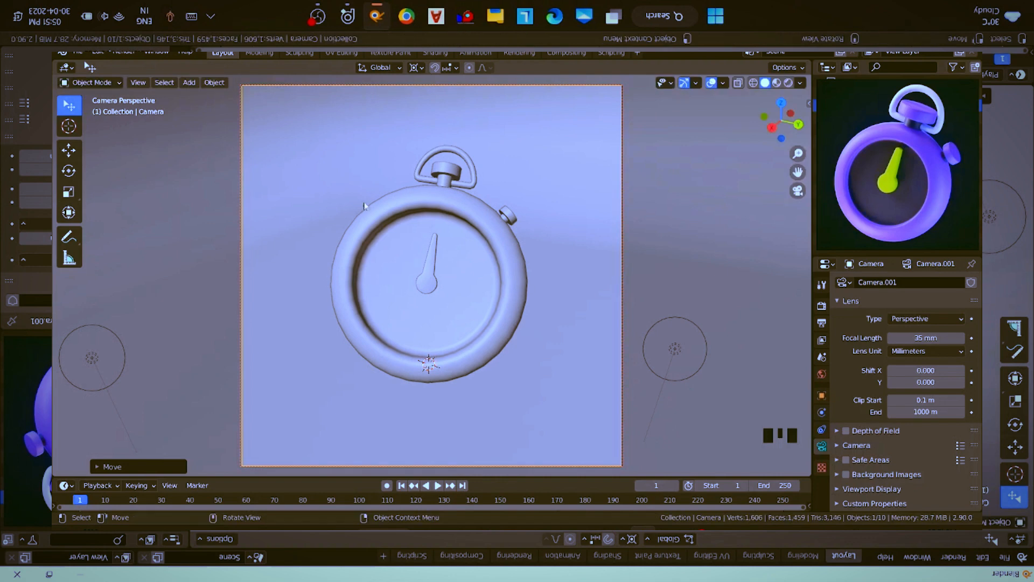
- Save the project as untitled.blend in the Mafia Wallpaper folder and render the image
{"action": "key", "text": "ctrl+s"}
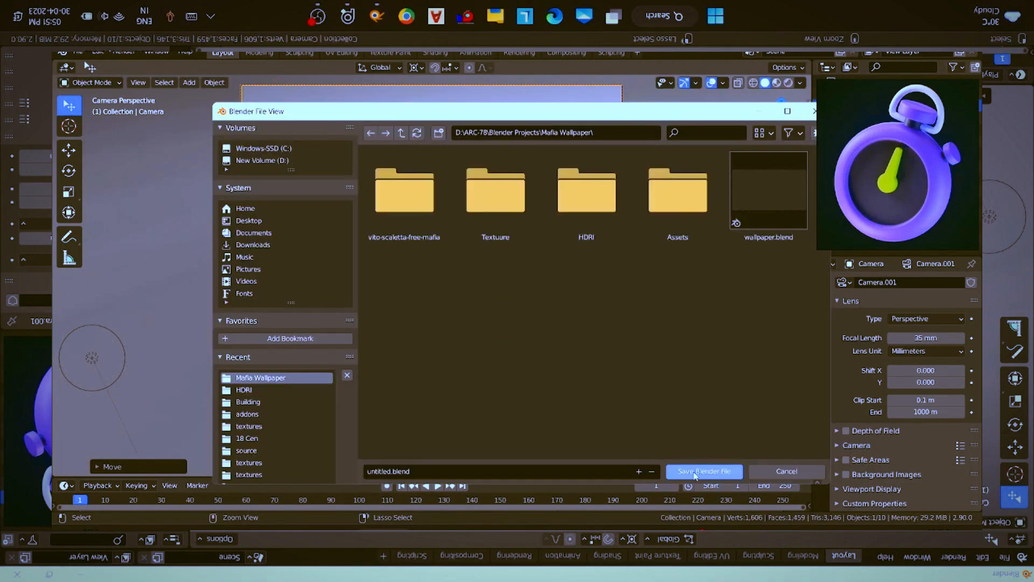
{"action": "left_click", "coordinate": [695, 472]}
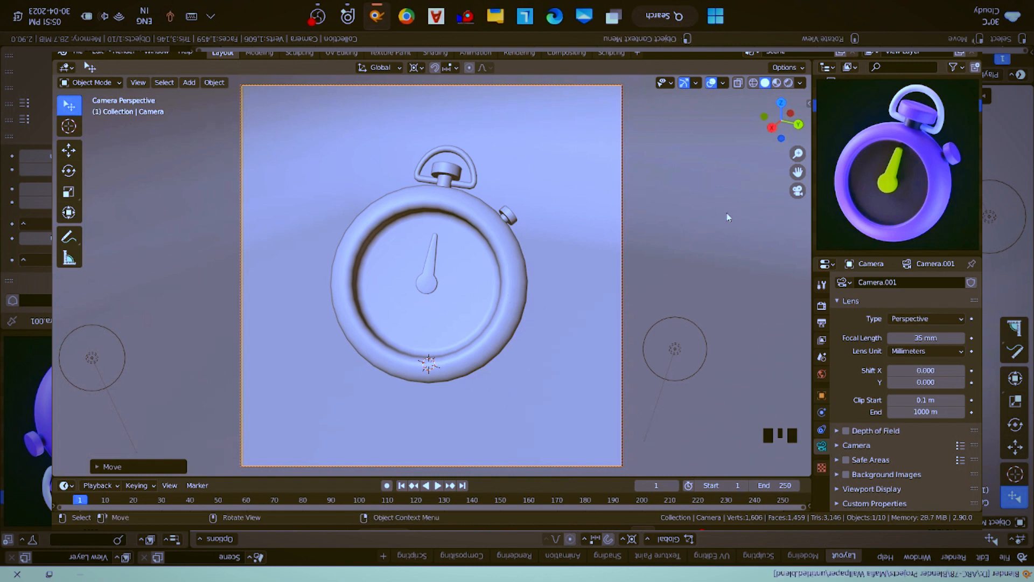
{"action": "left_click", "coordinate": [122, 54]}
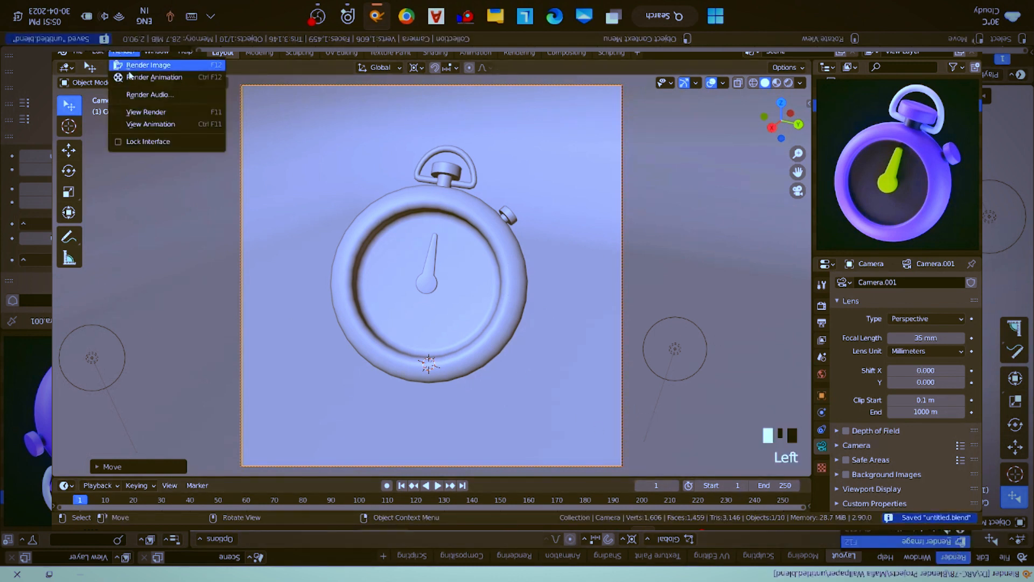
{"action": "left_click", "coordinate": [135, 65]}
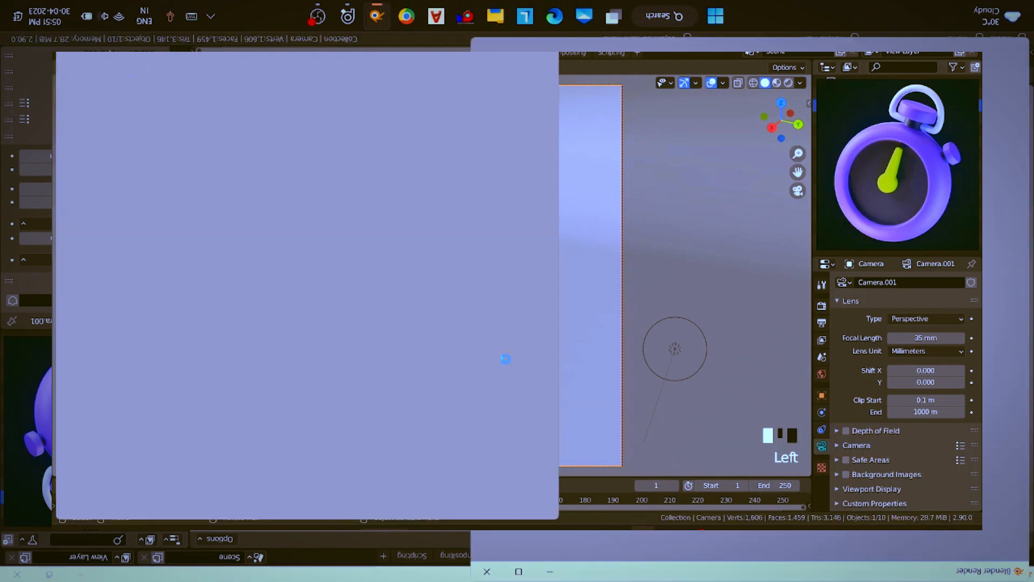